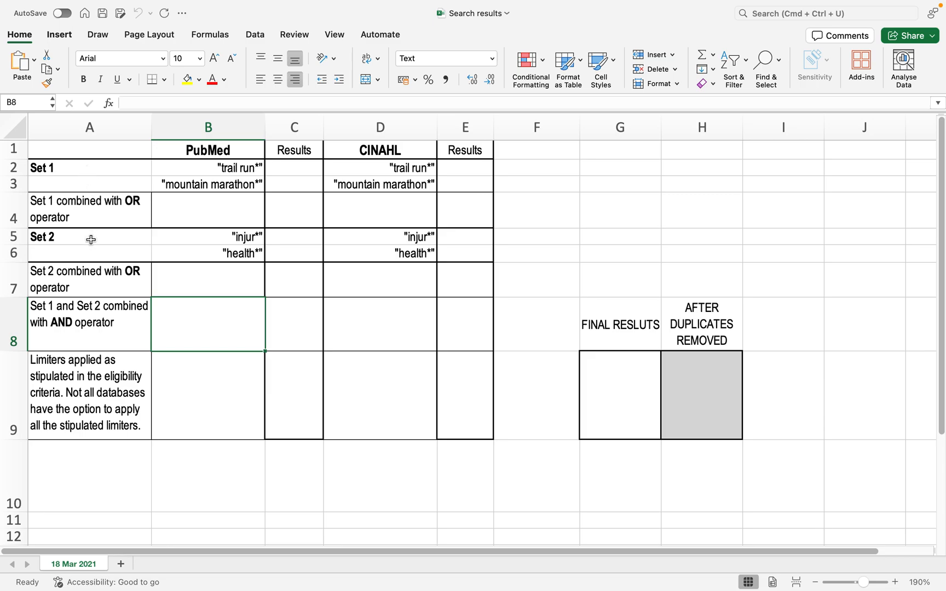
Review the Set 1 and Set 2 search terms and the results cells in the PubMed columns
{"action": "left_click", "coordinate": [101, 174]}
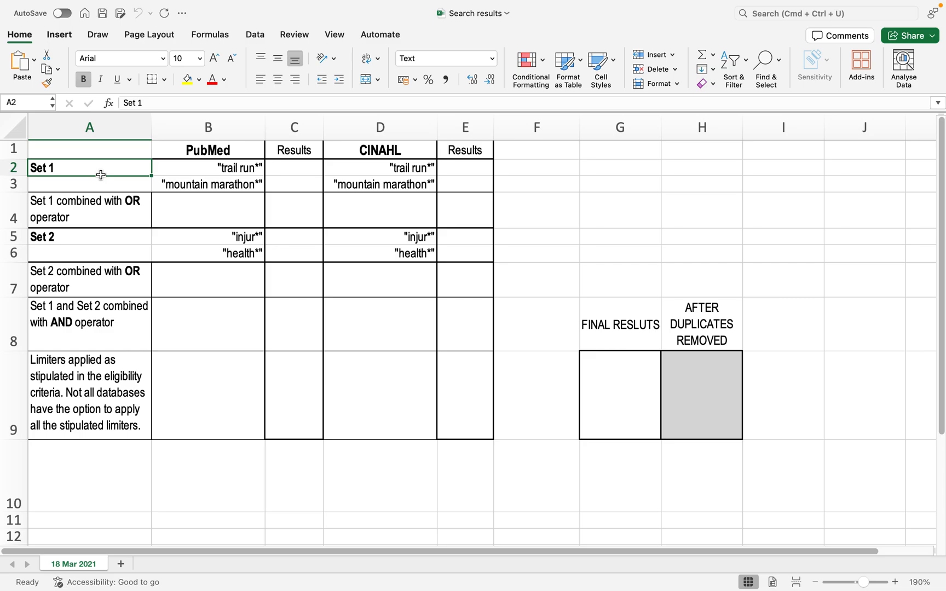
{"action": "left_click", "coordinate": [173, 167]}
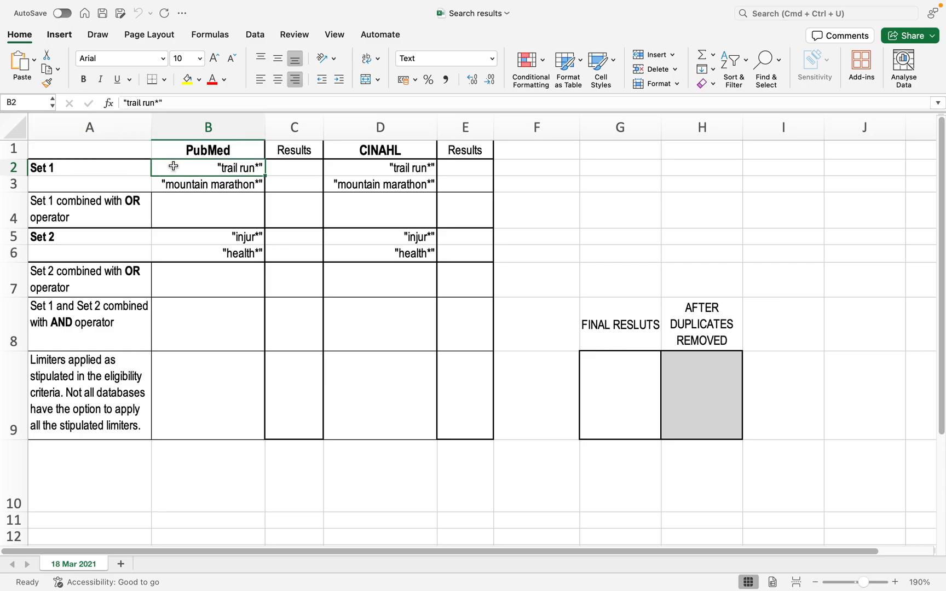
{"action": "left_click", "coordinate": [175, 184]}
{"action": "left_click", "coordinate": [177, 169]}
{"action": "left_click", "coordinate": [182, 186]}
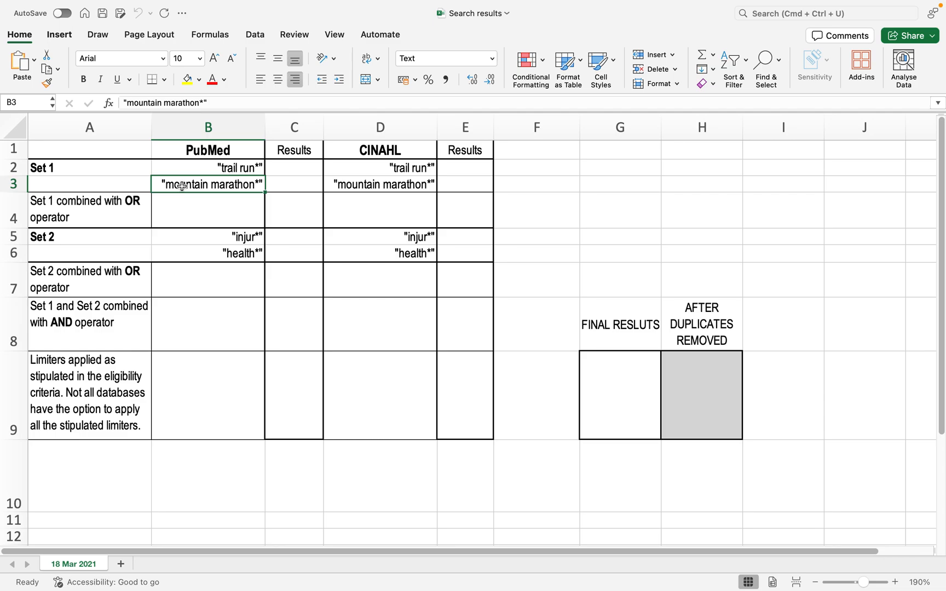
{"action": "left_click", "coordinate": [206, 239]}
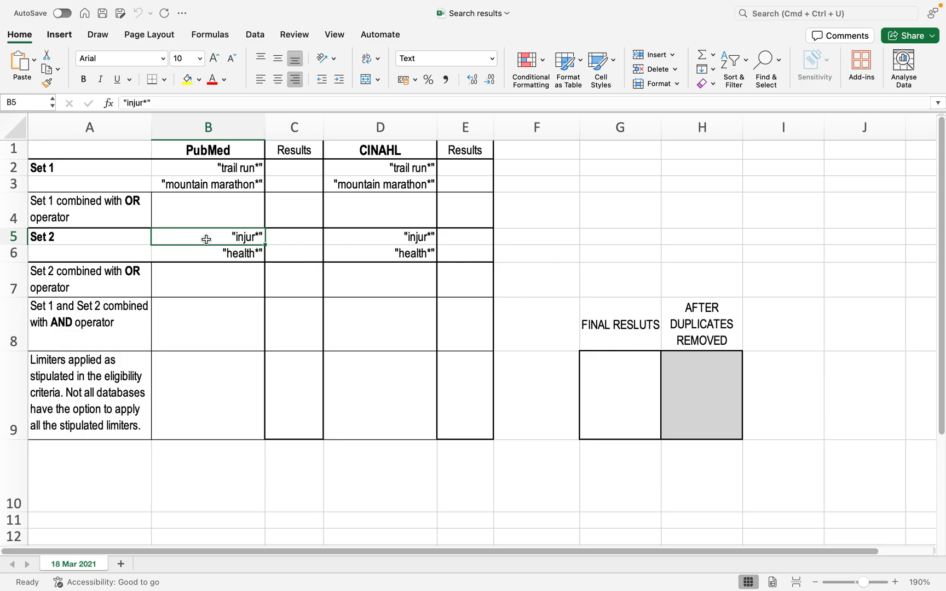
{"action": "left_click", "coordinate": [284, 168]}
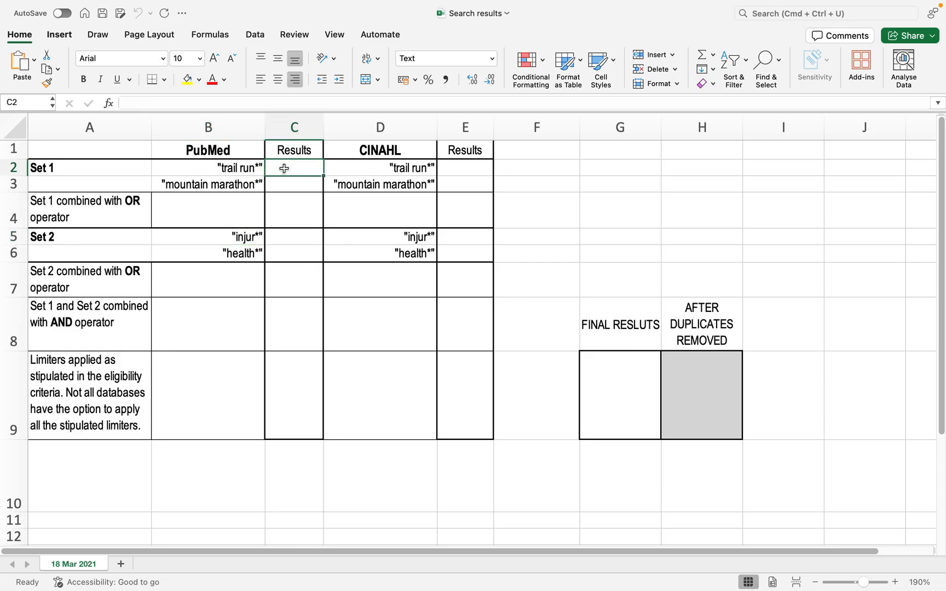
{"action": "left_click", "coordinate": [285, 184]}
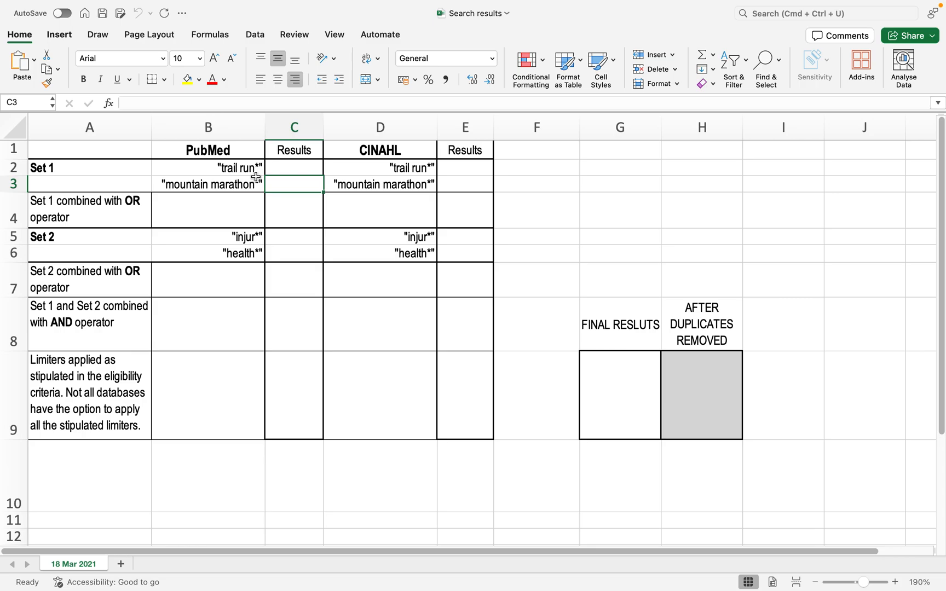
{"action": "left_click_drag", "start_coordinate": [239, 152], "coordinate": [239, 398]}
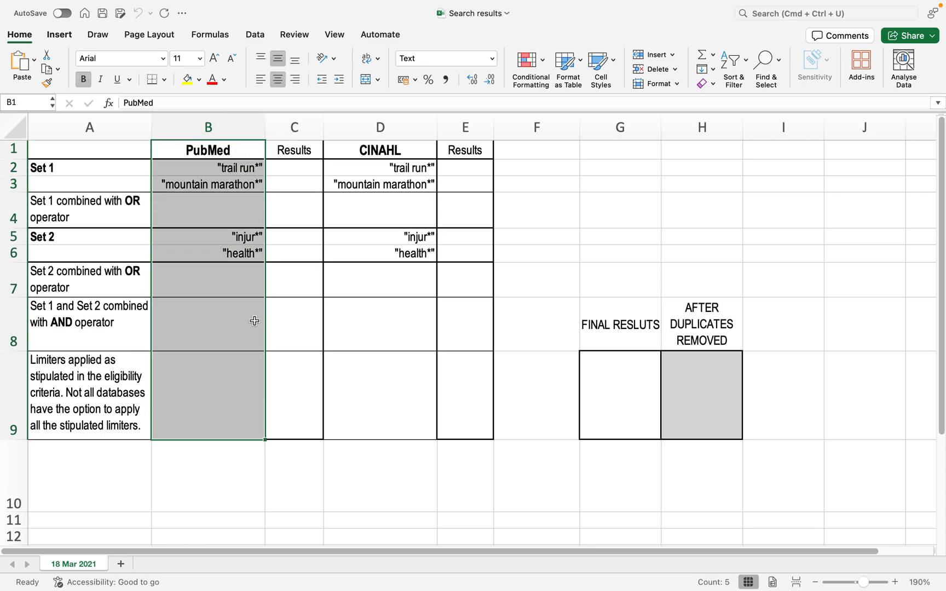
Switch to the PubMed Advanced Search Builder in Safari and search all fields for "trail run*"
{"action": "key", "text": "super+Tab"}
{"action": "left_click", "coordinate": [349, 261]}
{"action": "type", "text": "\""}
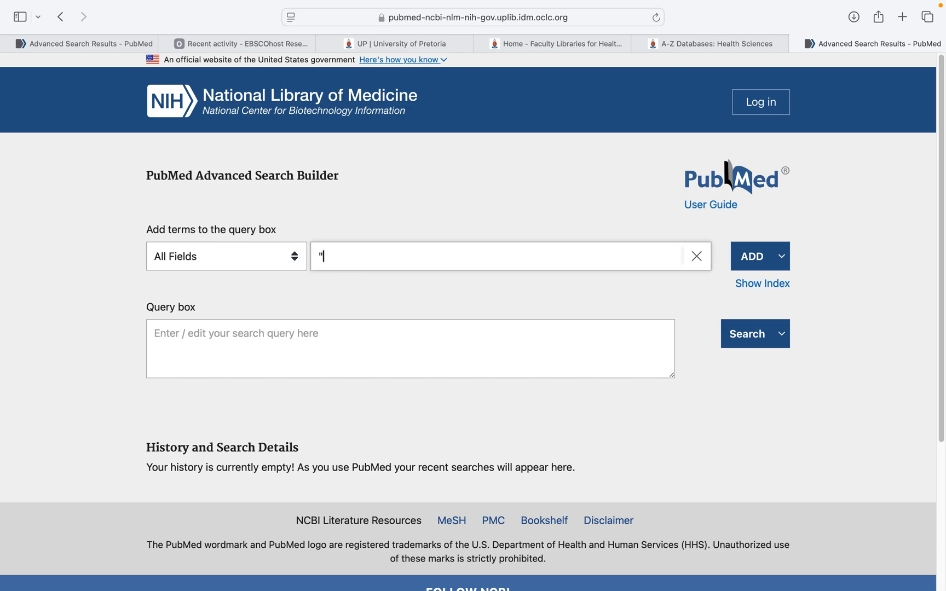
{"action": "type", "text": "trail run"}
{"action": "type", "text": "*\""}
{"action": "left_click", "coordinate": [752, 262]}
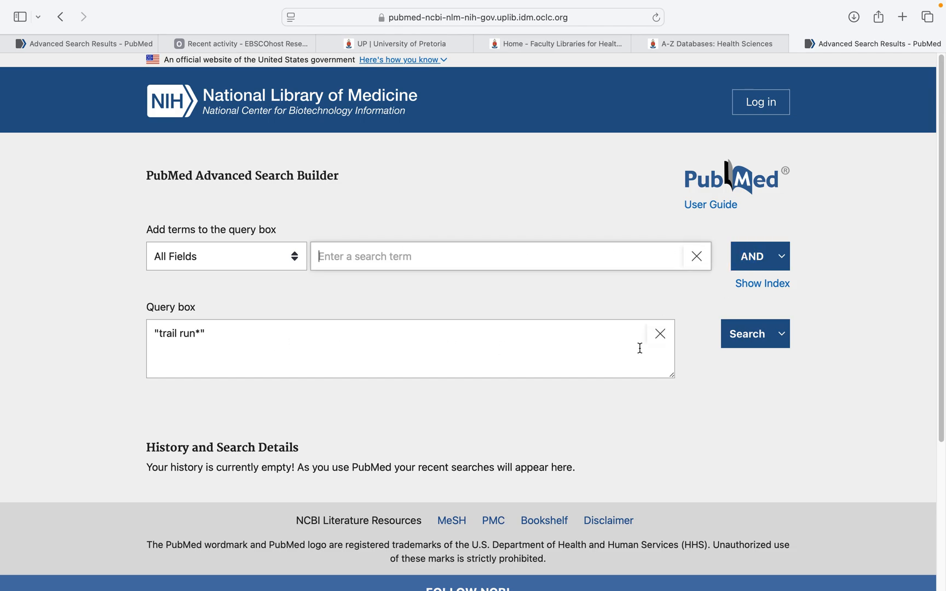
{"action": "left_click", "coordinate": [745, 343]}
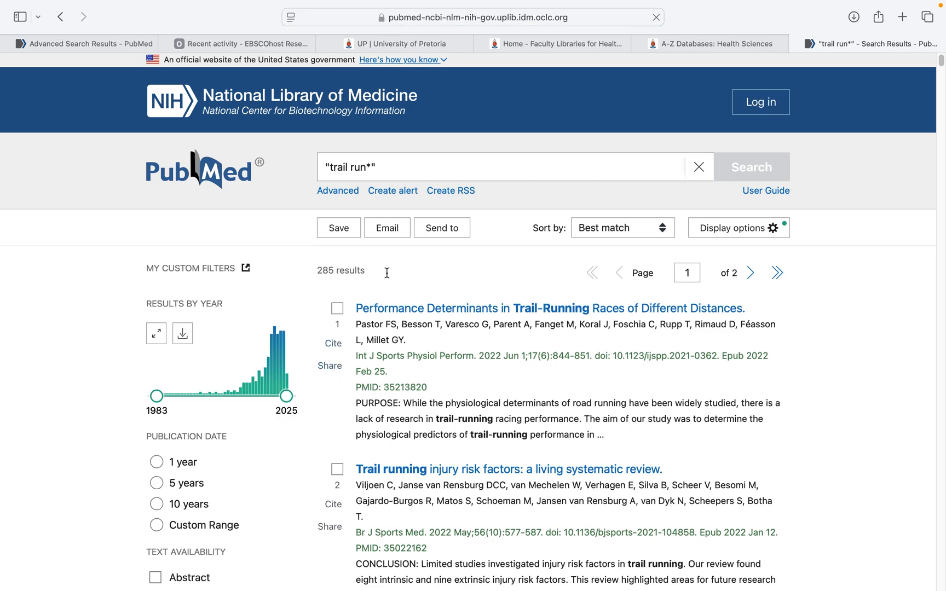
Switch to the Search results workbook in Excel and record 285 in C2 as the PubMed result count for "trail run*"
{"action": "left_click_drag", "start_coordinate": [317, 271], "coordinate": [349, 272]}
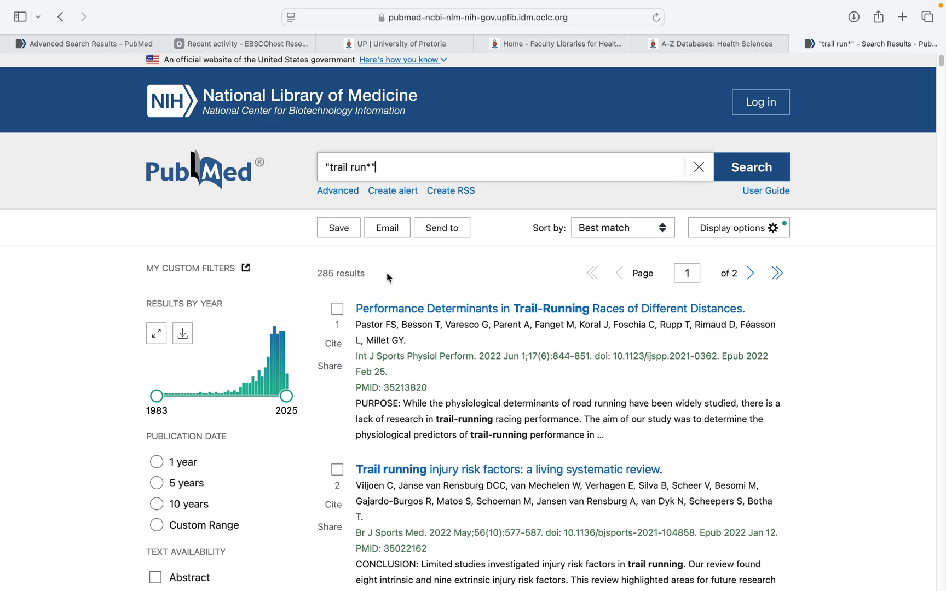
{"action": "key", "text": "ctrl+Left"}
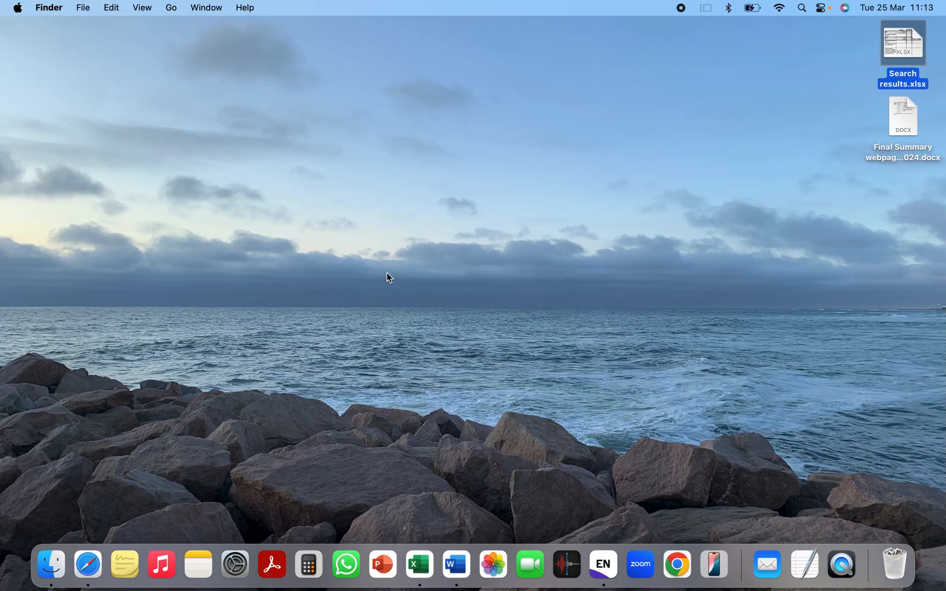
{"action": "key", "text": "ctrl+Right"}
{"action": "key", "text": "ctrl+Right"}
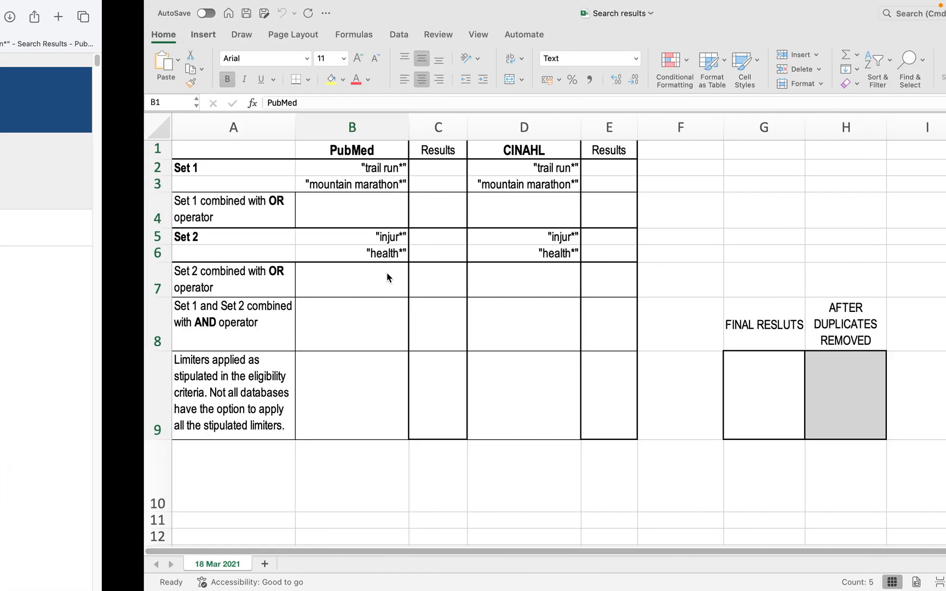
{"action": "left_click", "coordinate": [283, 168]}
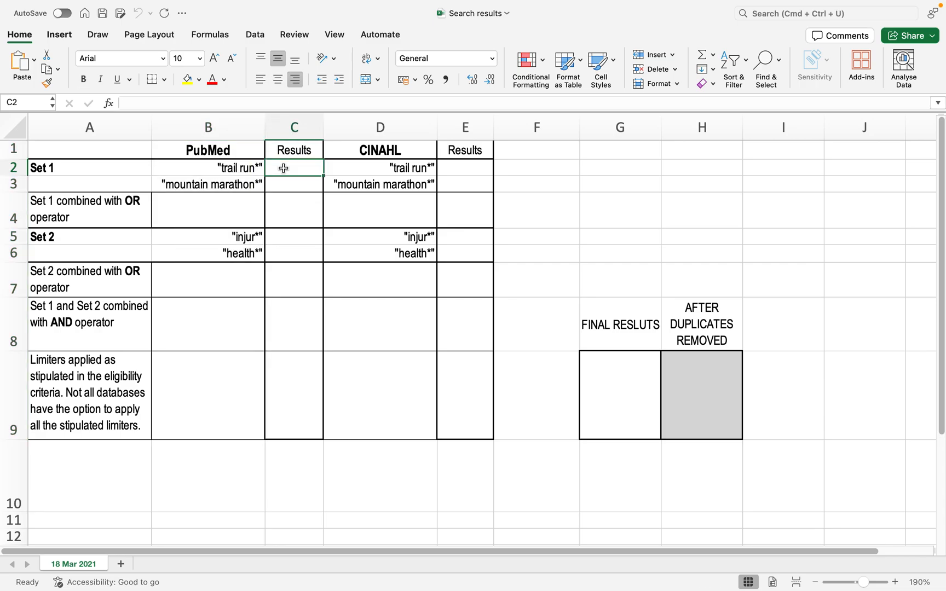
{"action": "type", "text": "285"}
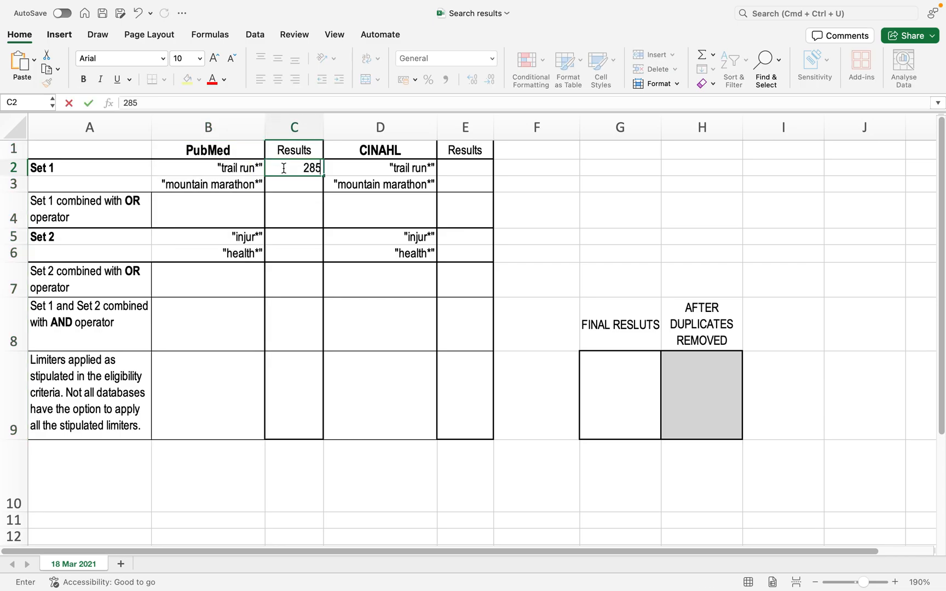
{"action": "left_click", "coordinate": [288, 186]}
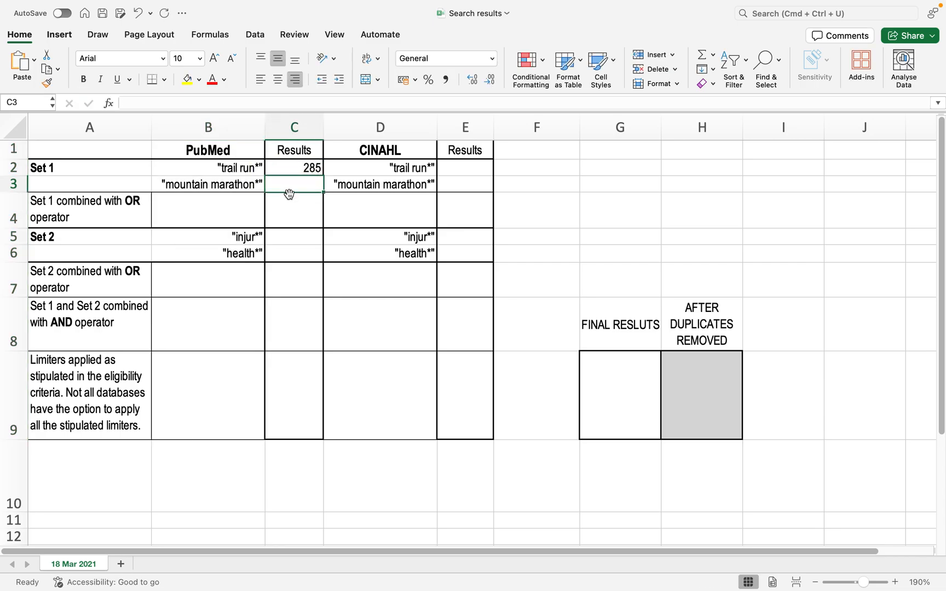
Return to PubMed in Safari and run an advanced search in all fields for "mountain marathon*"
{"action": "key", "text": "ctrl+Left"}
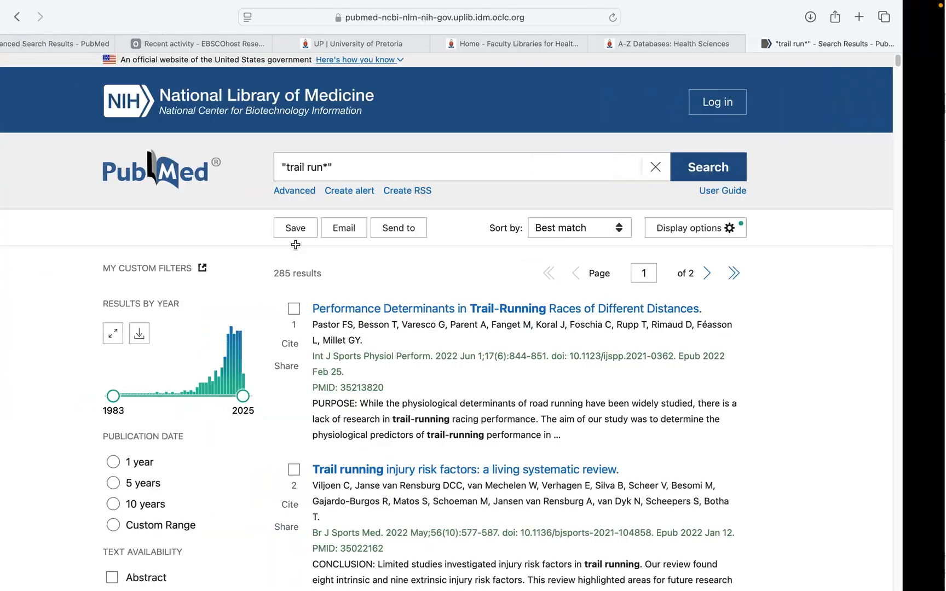
{"action": "left_click", "coordinate": [445, 171]}
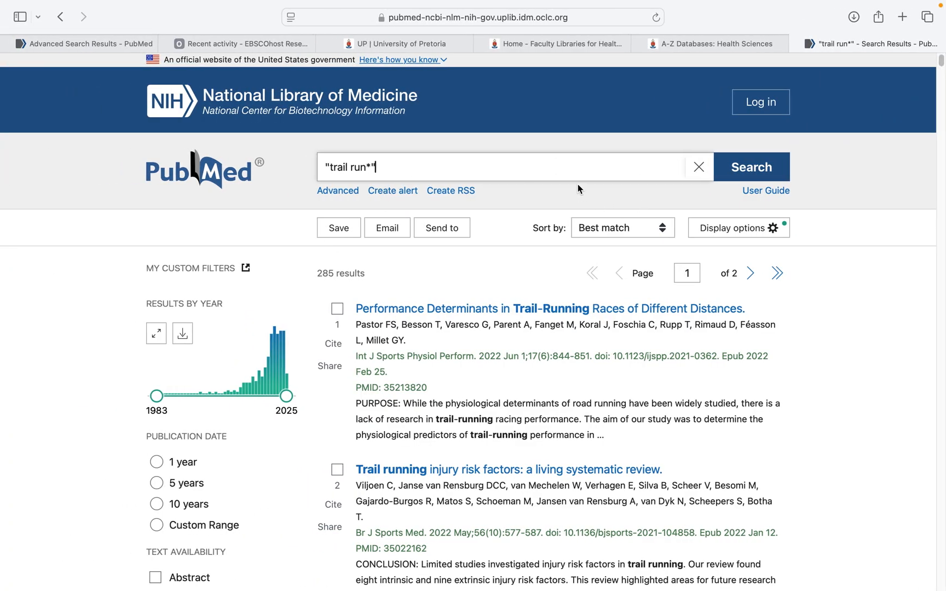
{"action": "left_click", "coordinate": [337, 192]}
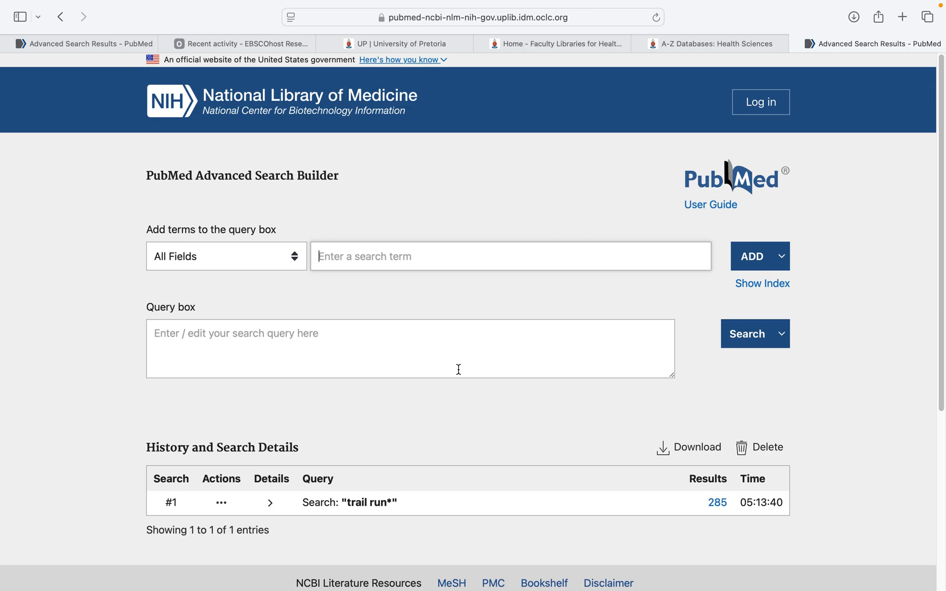
{"action": "scroll", "coordinate": [458, 370], "scroll_direction": "down", "scroll_amount": 2}
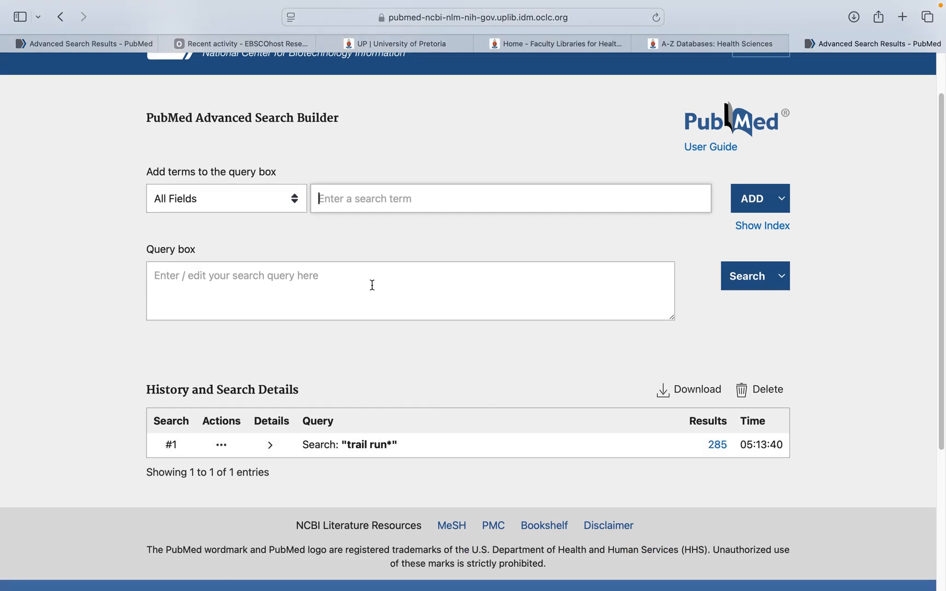
{"action": "type", "text": "\"mountain marathon*"}
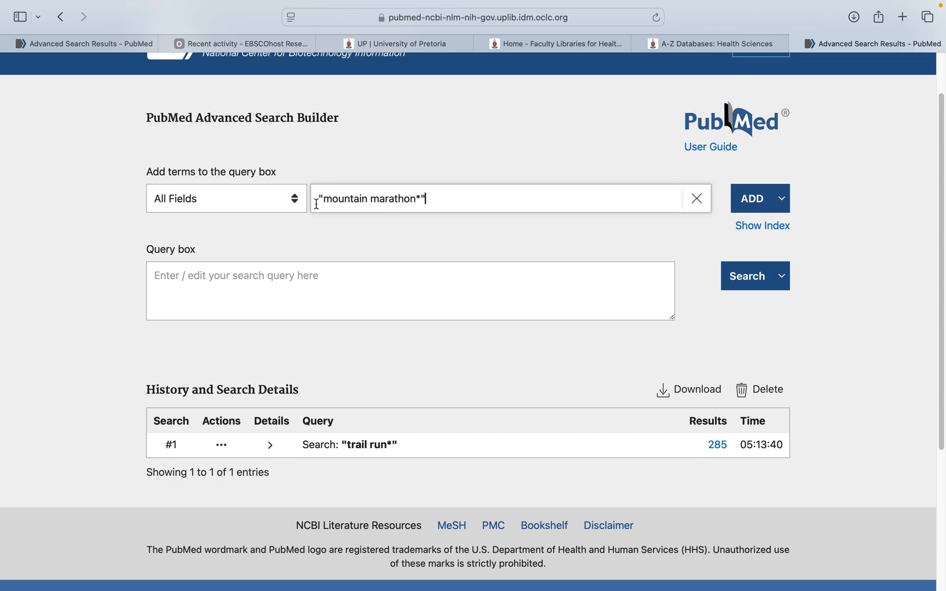
{"action": "left_click", "coordinate": [752, 202]}
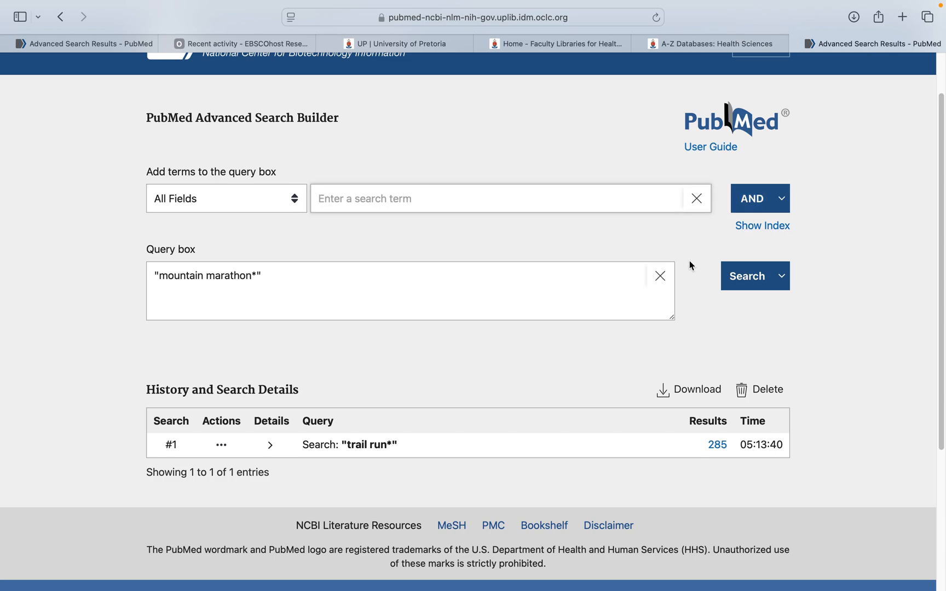
{"action": "left_click", "coordinate": [745, 283]}
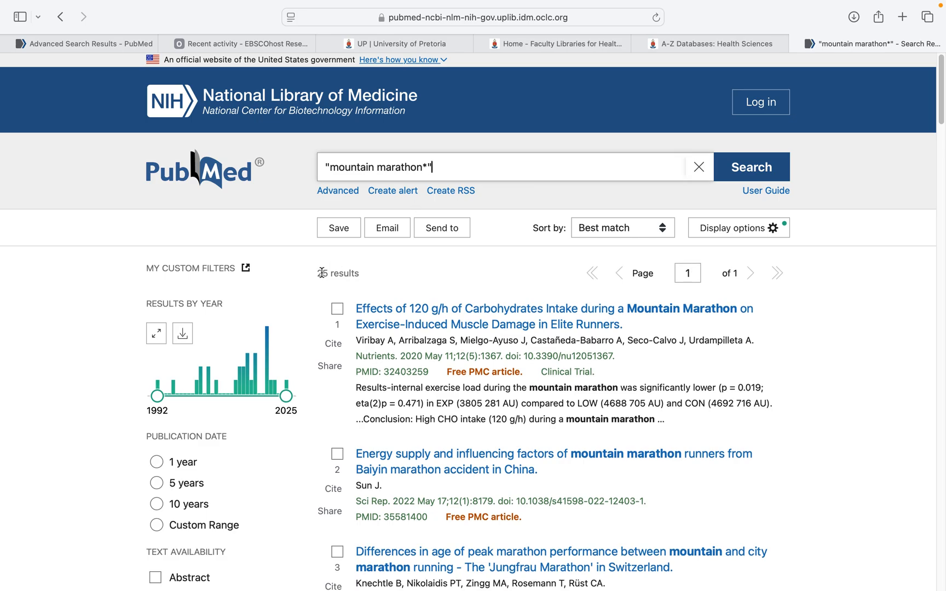
Switch back to the Excel workbook and record 25 in C3 as the PubMed result count for "mountain marathon*"
{"action": "key", "text": "ctrl+Right"}
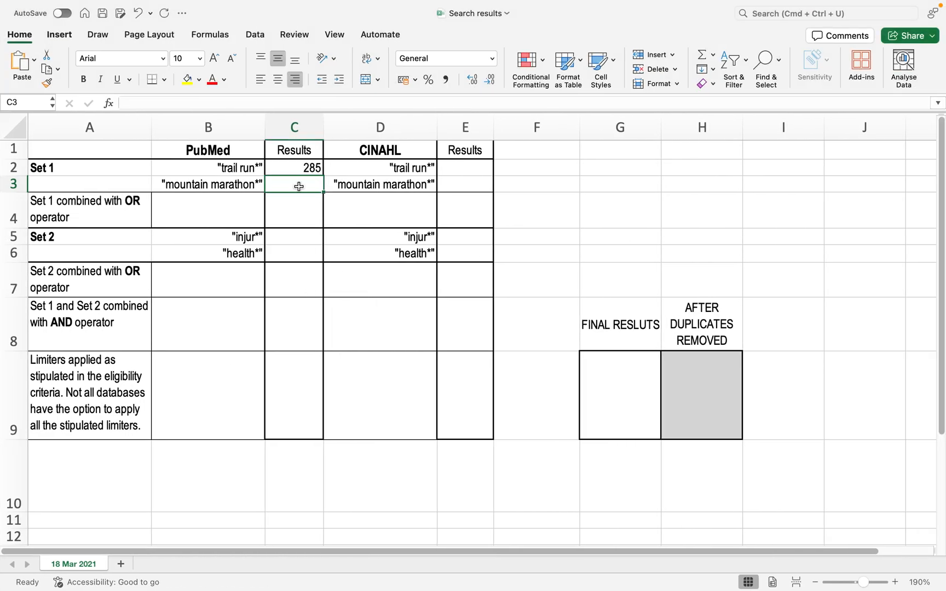
{"action": "type", "text": "25"}
{"action": "left_click", "coordinate": [308, 219]}
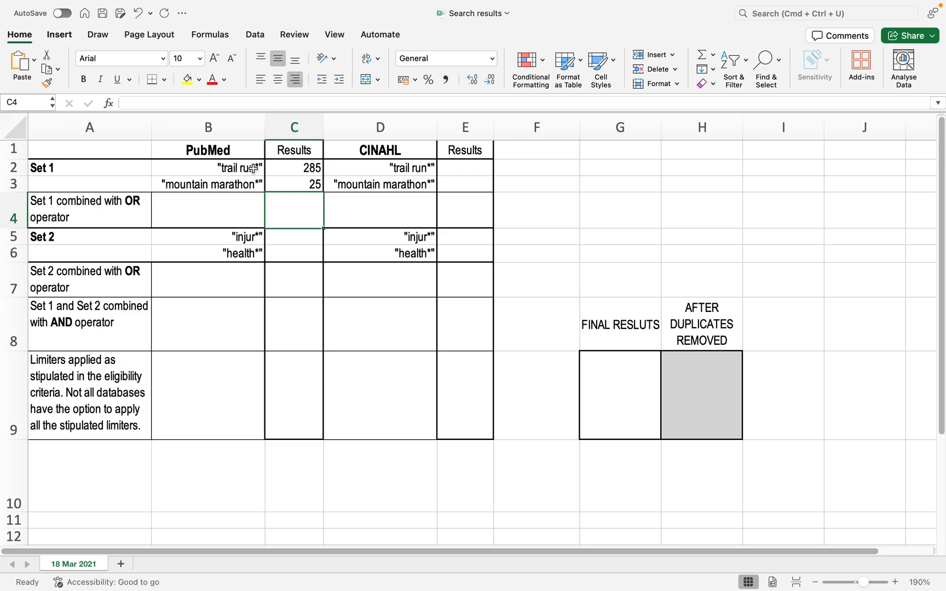
Switch to PubMed's advanced search in Safari and build the Set 1 query (#2) OR (#1) from the search history
{"action": "left_click", "coordinate": [138, 204]}
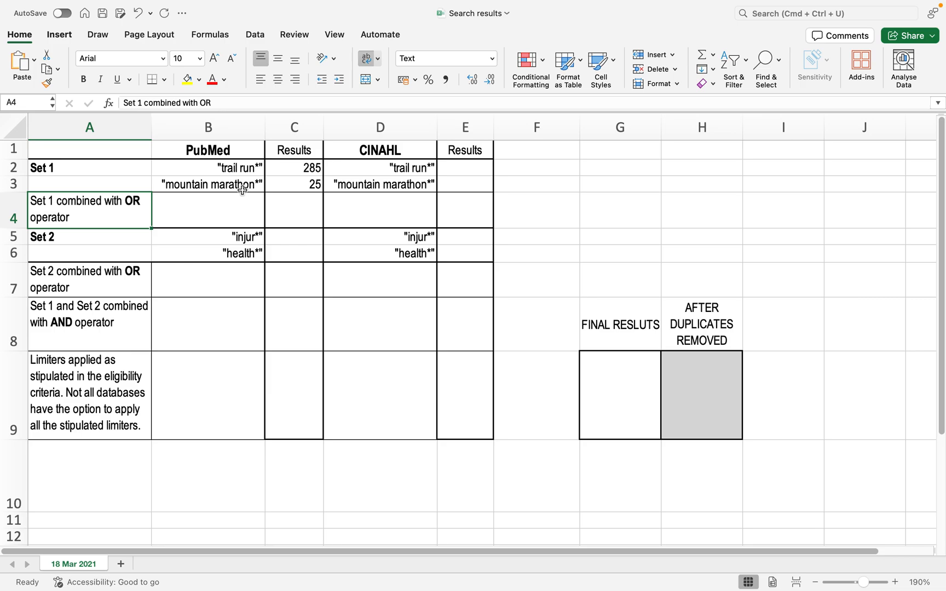
{"action": "left_click_drag", "start_coordinate": [244, 167], "coordinate": [250, 184]}
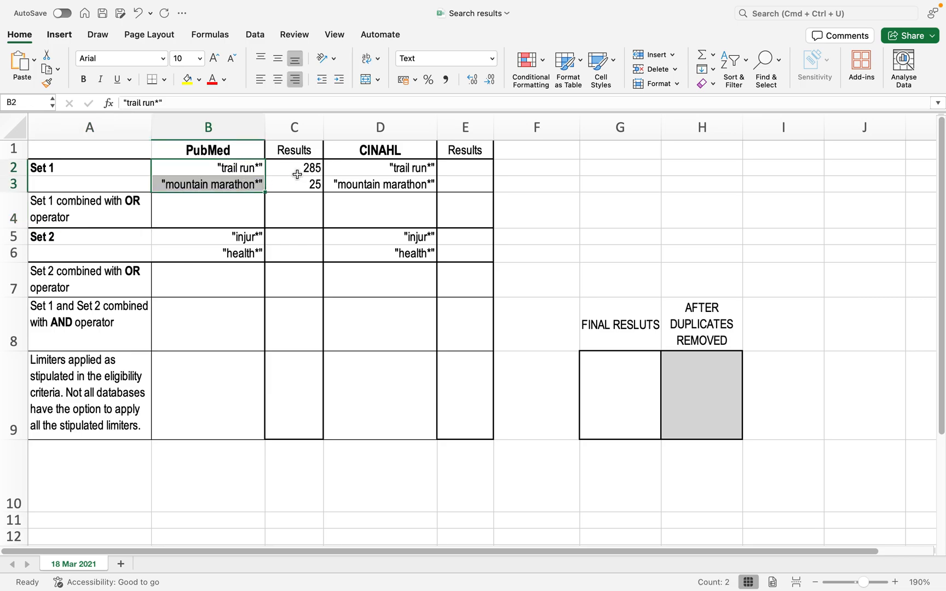
{"action": "key", "text": "ctrl+Left"}
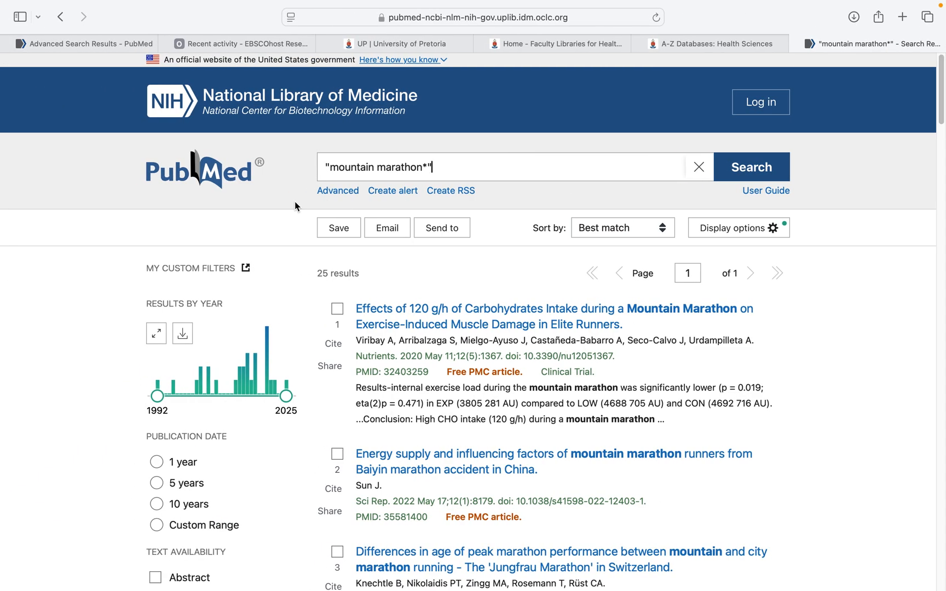
{"action": "left_click", "coordinate": [340, 195]}
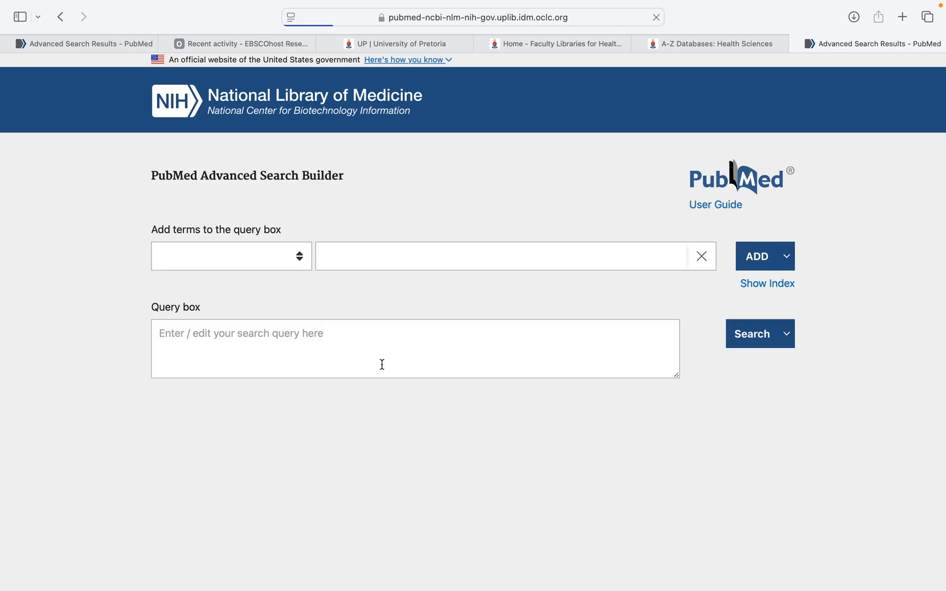
{"action": "scroll", "coordinate": [382, 364], "scroll_direction": "down", "scroll_amount": 2}
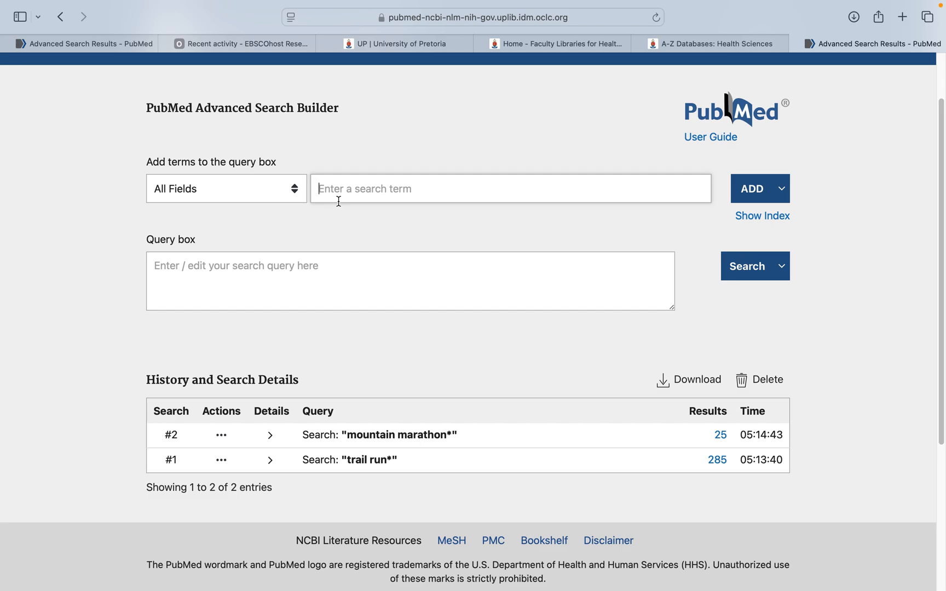
{"action": "type", "text": "#2"}
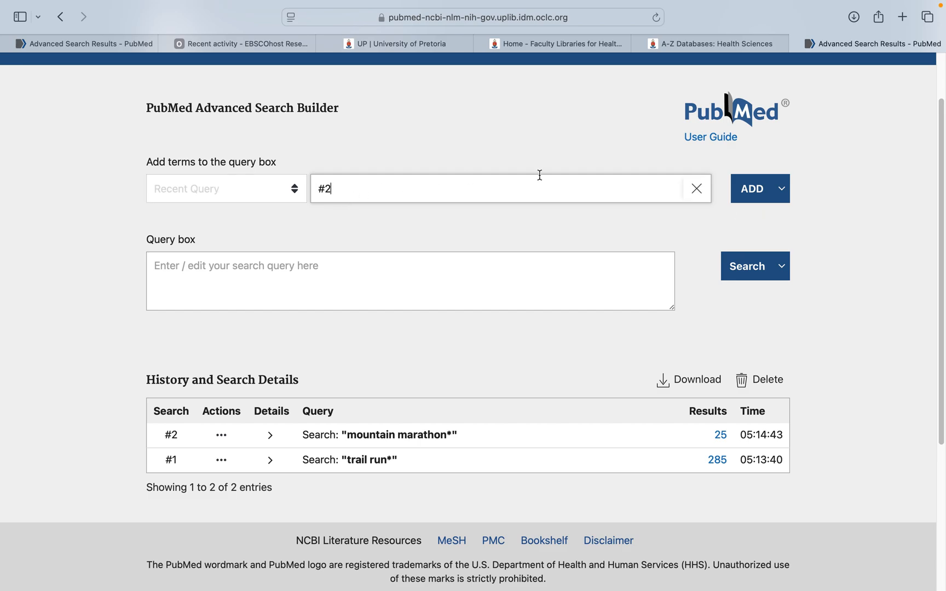
{"action": "left_click", "coordinate": [754, 189]}
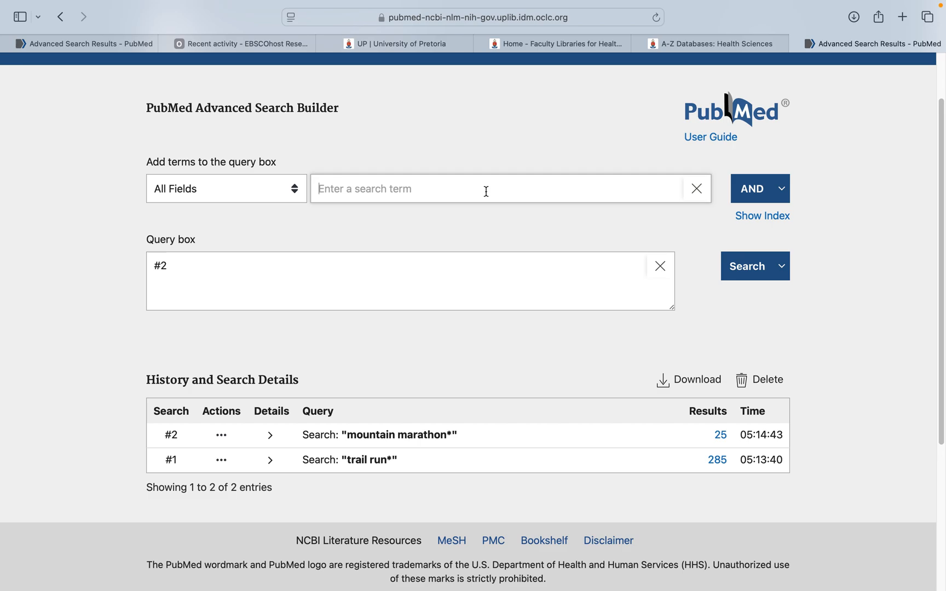
{"action": "type", "text": "#1"}
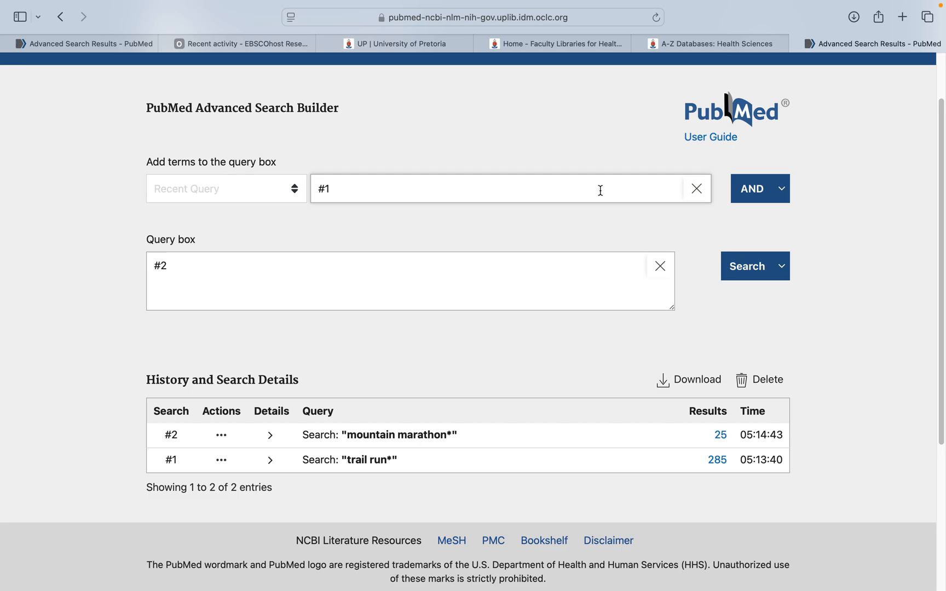
{"action": "left_click", "coordinate": [784, 191]}
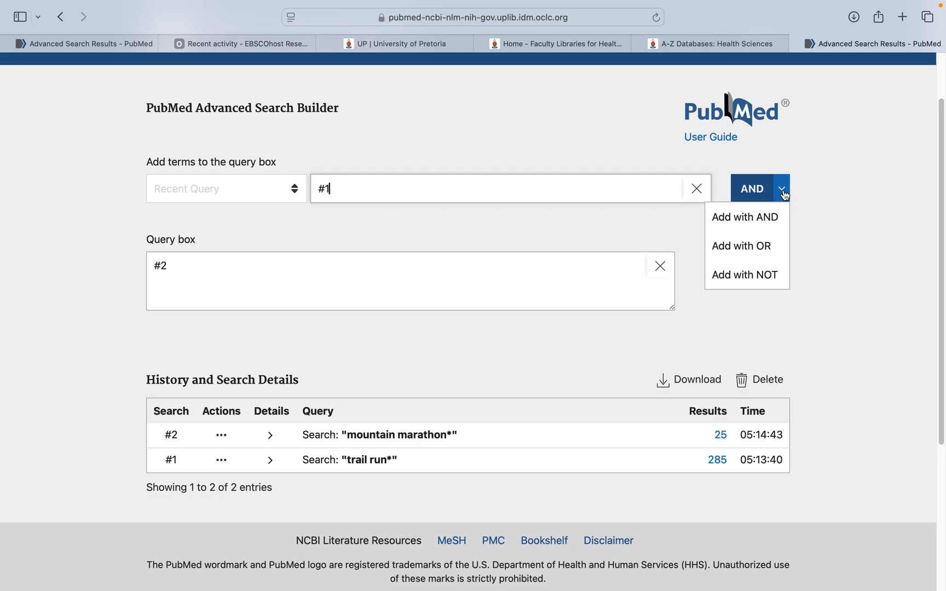
{"action": "left_click", "coordinate": [770, 248]}
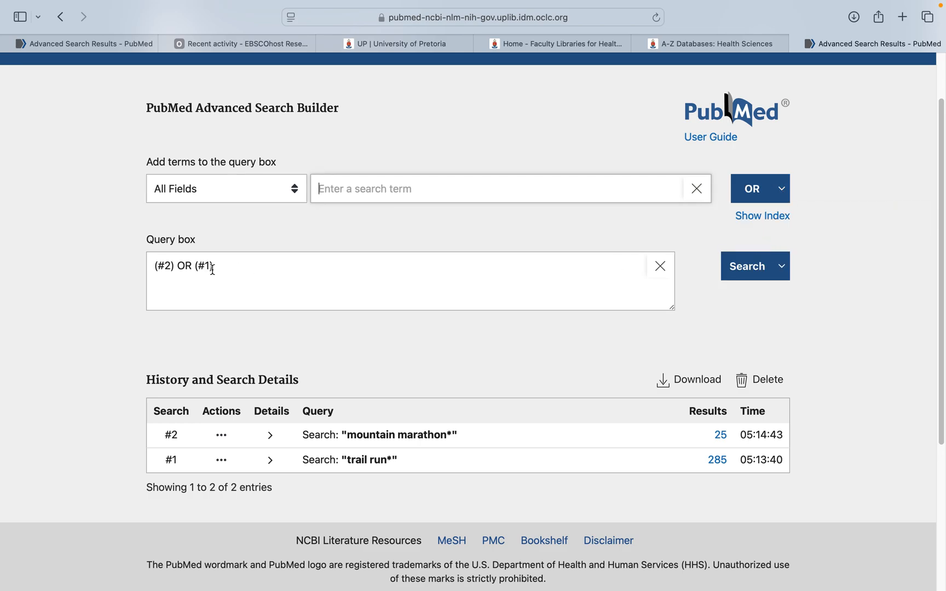
Run the combined Set 1 query in PubMed and record 308 in C4 of the Excel workbook as its result count
{"action": "left_click", "coordinate": [742, 267]}
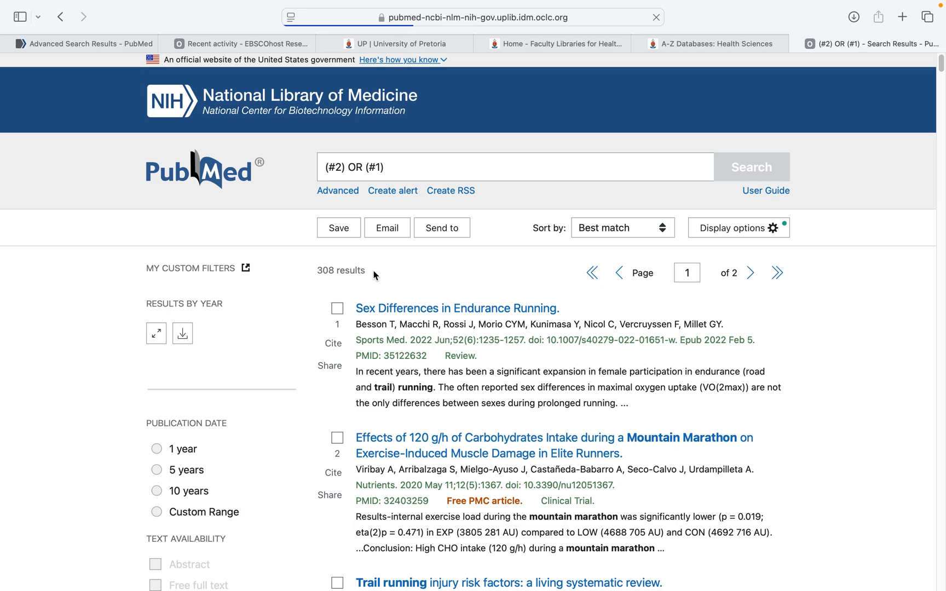
{"action": "key", "text": "ctrl+Right"}
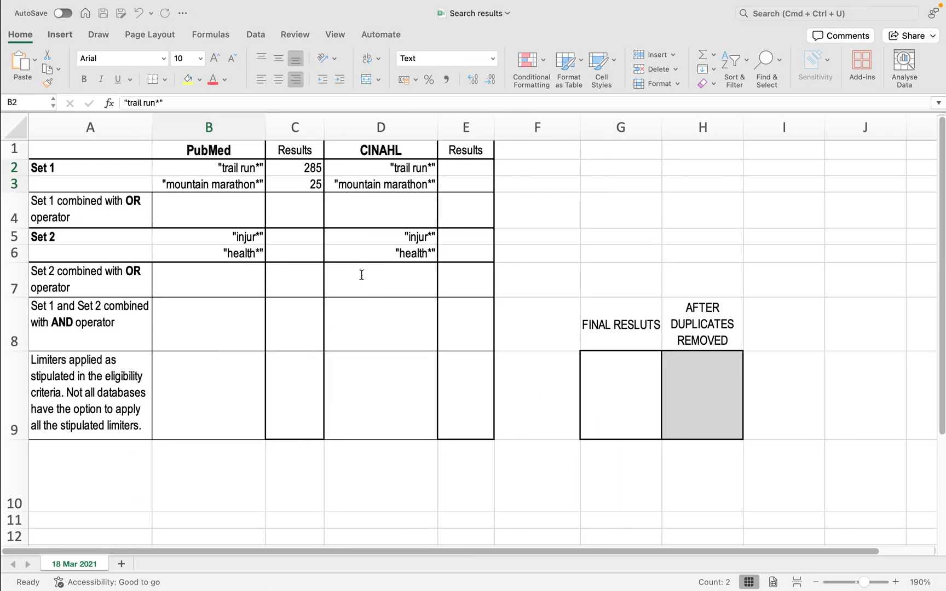
{"action": "left_click", "coordinate": [300, 216]}
{"action": "type", "text": "308"}
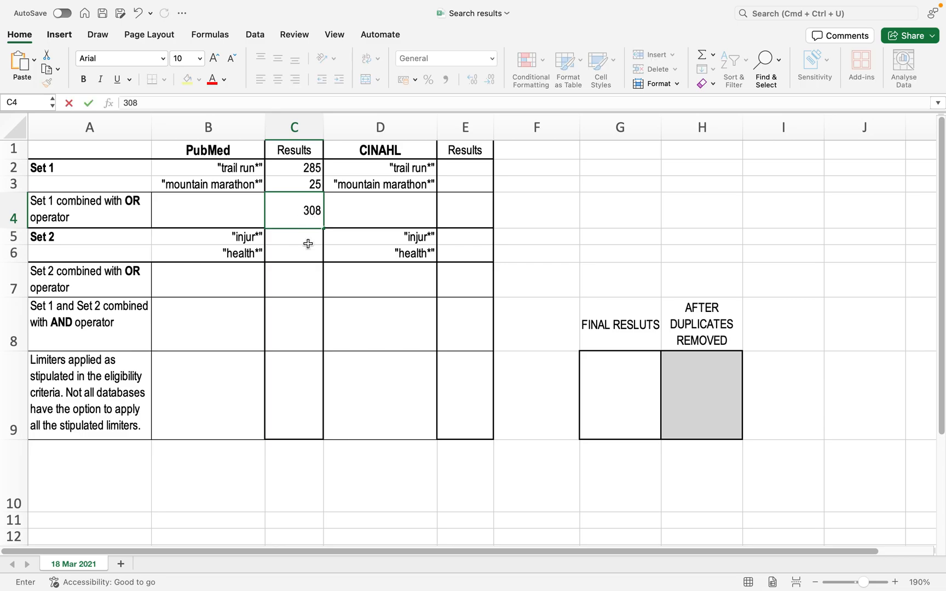
{"action": "key", "text": "Return"}
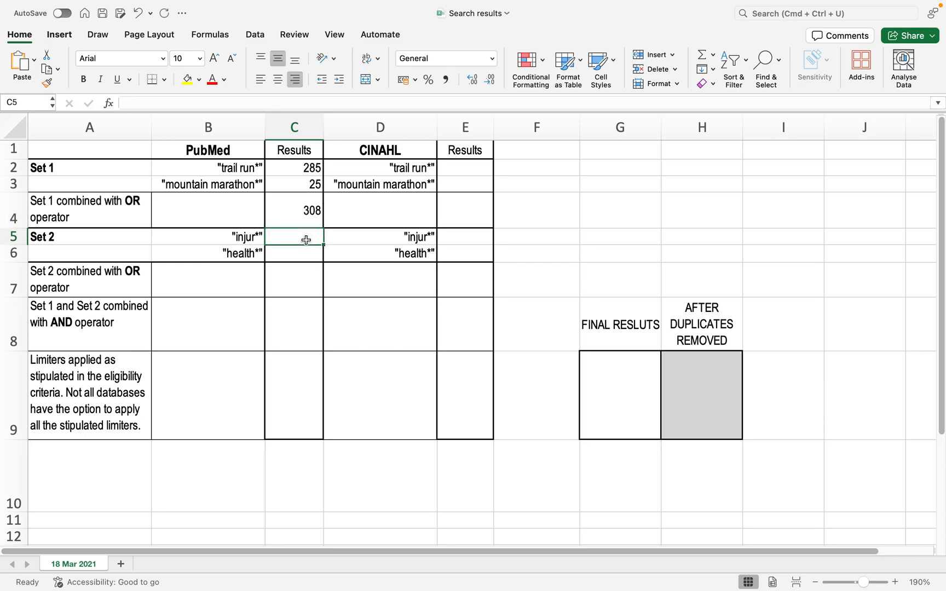
{"action": "left_click", "coordinate": [308, 214]}
{"action": "left_click", "coordinate": [294, 236]}
Return to PubMed in Safari and run an advanced search in all fields for Injur*
{"action": "key", "text": "ctrl+Left"}
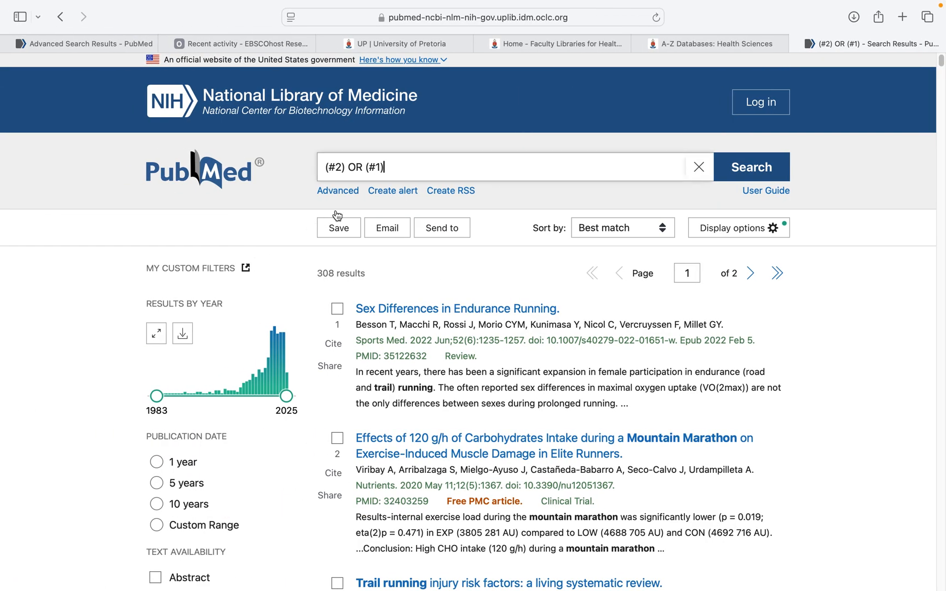
{"action": "left_click", "coordinate": [336, 191]}
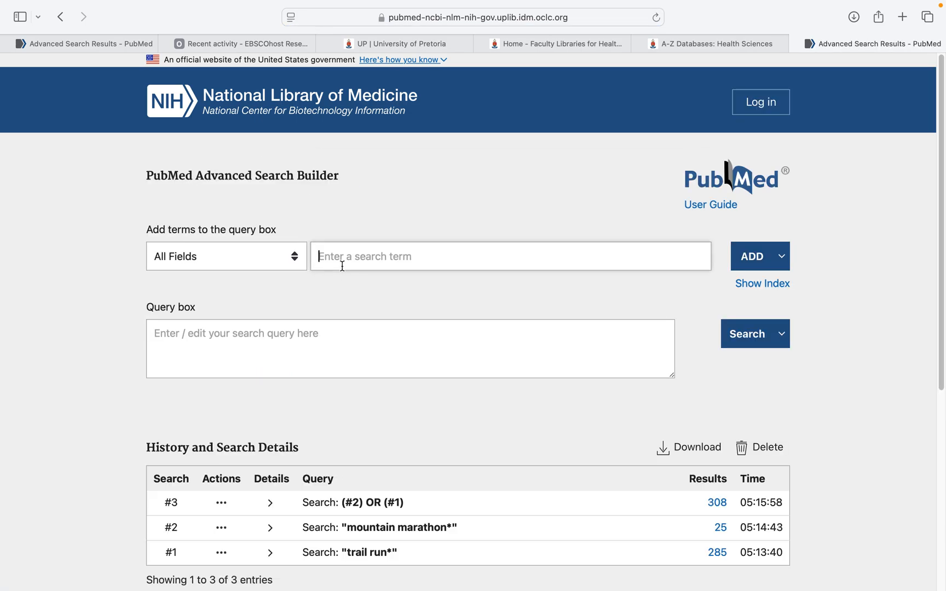
{"action": "type", "text": "Injur*"}
{"action": "left_click", "coordinate": [742, 260]}
{"action": "left_click", "coordinate": [739, 336]}
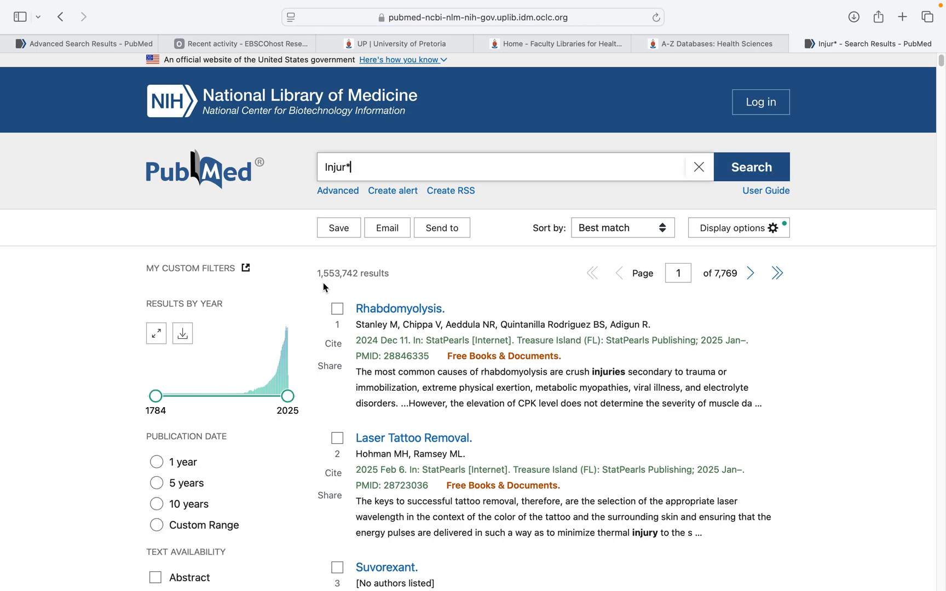
Switch to the Excel workbook and record 1553742 in C5 as the PubMed result count for "injur*"
{"action": "key", "text": "ctrl+Left"}
{"action": "key", "text": "ctrl+Right"}
{"action": "key", "text": "ctrl+Right"}
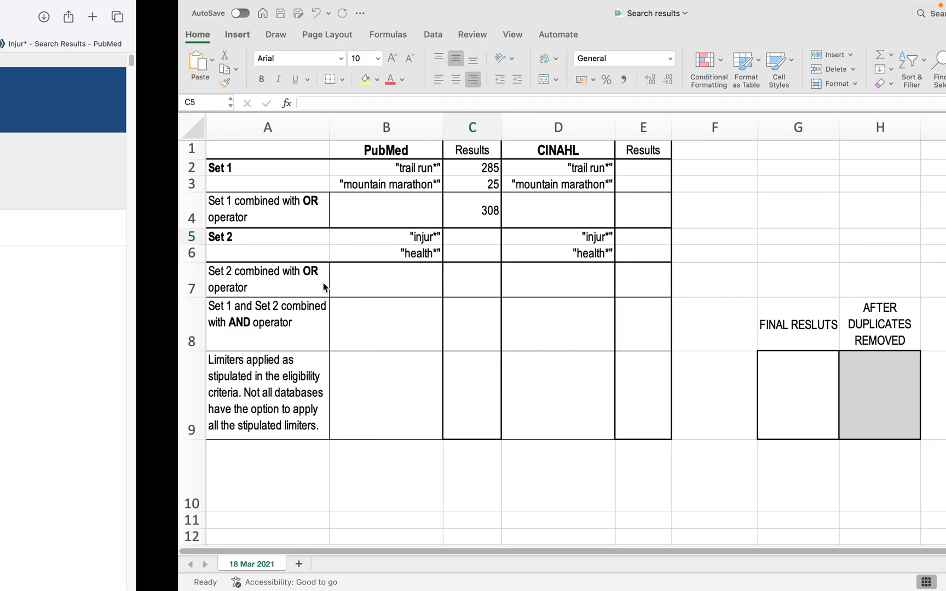
{"action": "type", "text": "1553"}
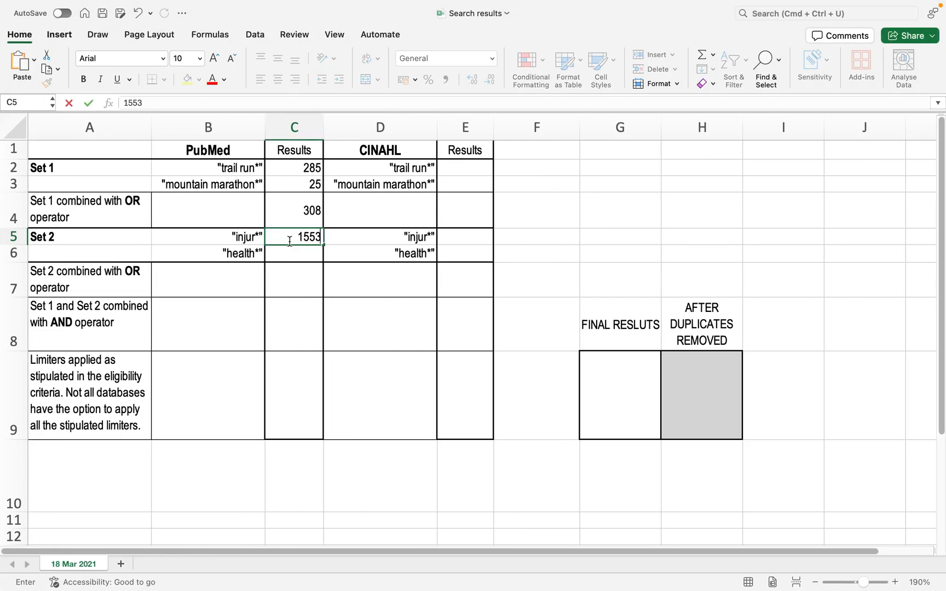
{"action": "key", "text": "ctrl+Left"}
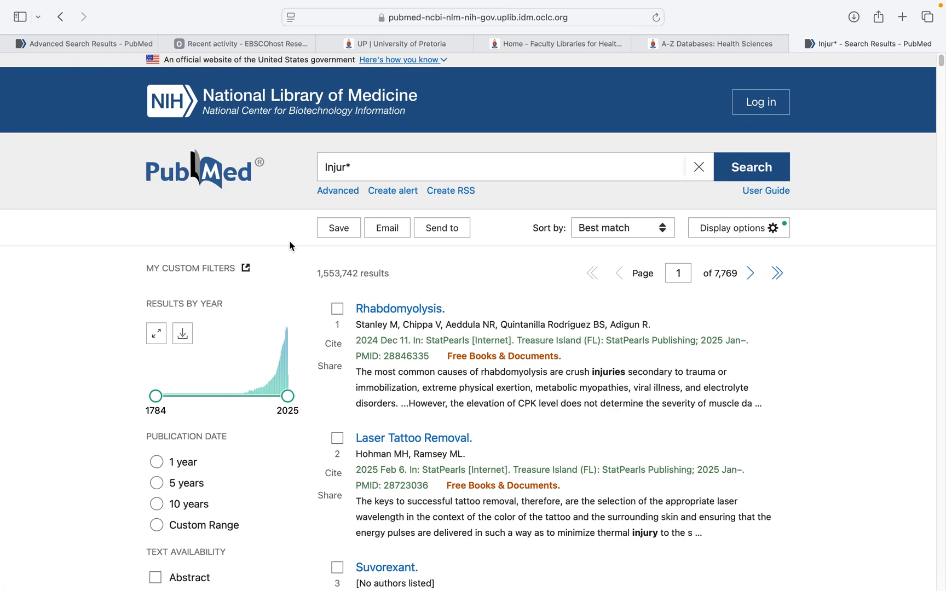
{"action": "key", "text": "ctrl+Right"}
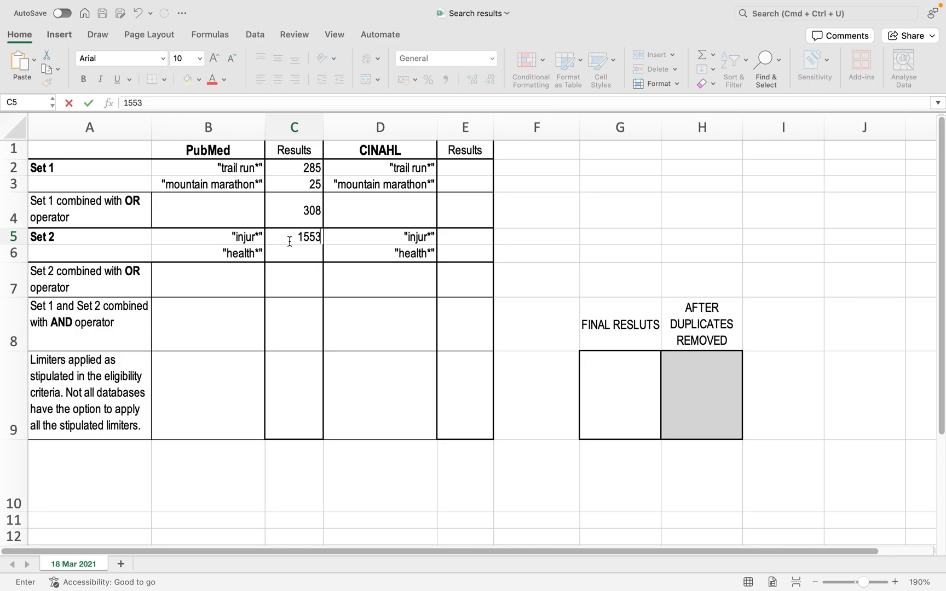
{"action": "type", "text": "742"}
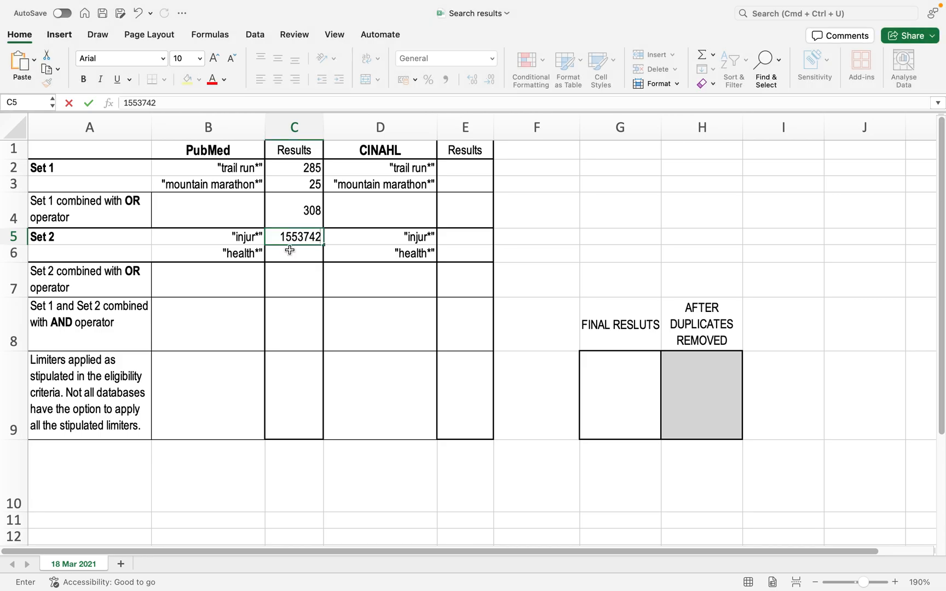
{"action": "key", "text": "Return"}
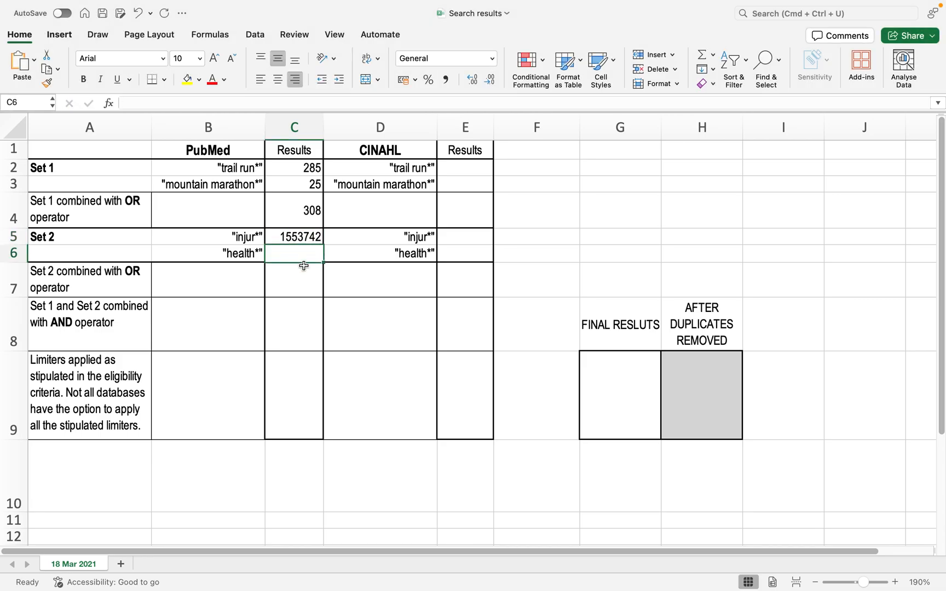
Check the second Set 2 term in the workbook and run a PubMed advanced search in all fields for health in Safari
{"action": "left_click", "coordinate": [236, 252]}
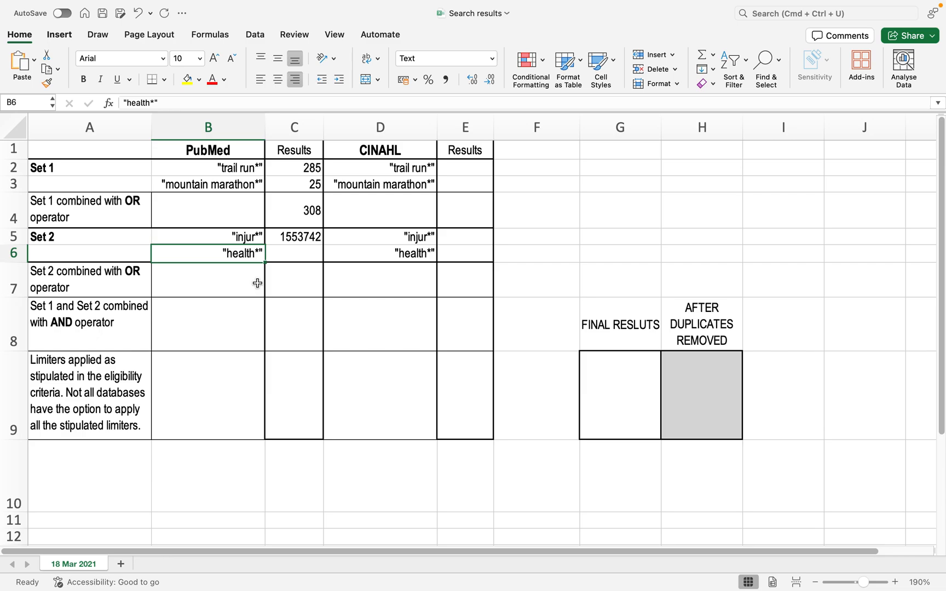
{"action": "key", "text": "ctrl+Left"}
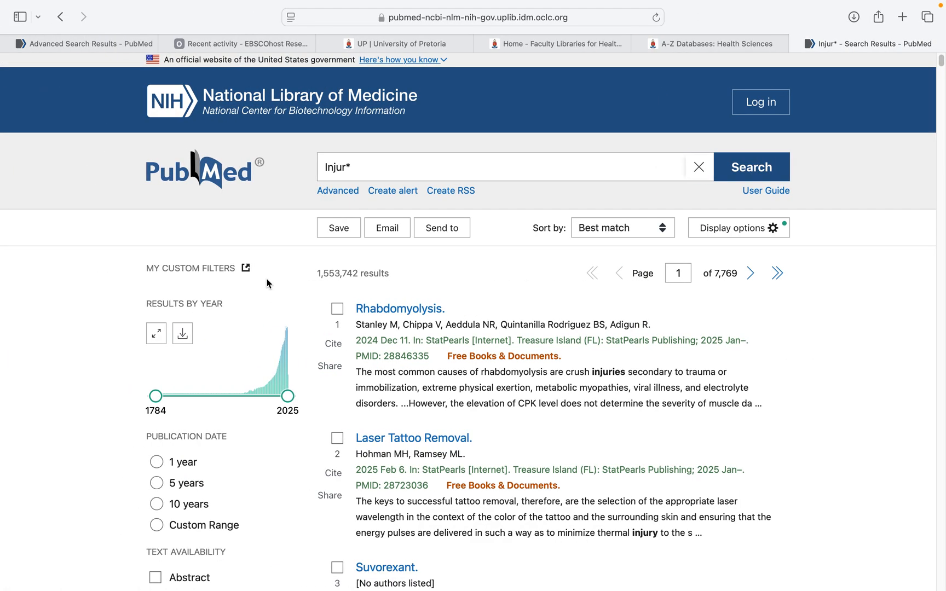
{"action": "left_click_drag", "start_coordinate": [354, 167], "coordinate": [322, 167]}
{"action": "left_click", "coordinate": [329, 190]}
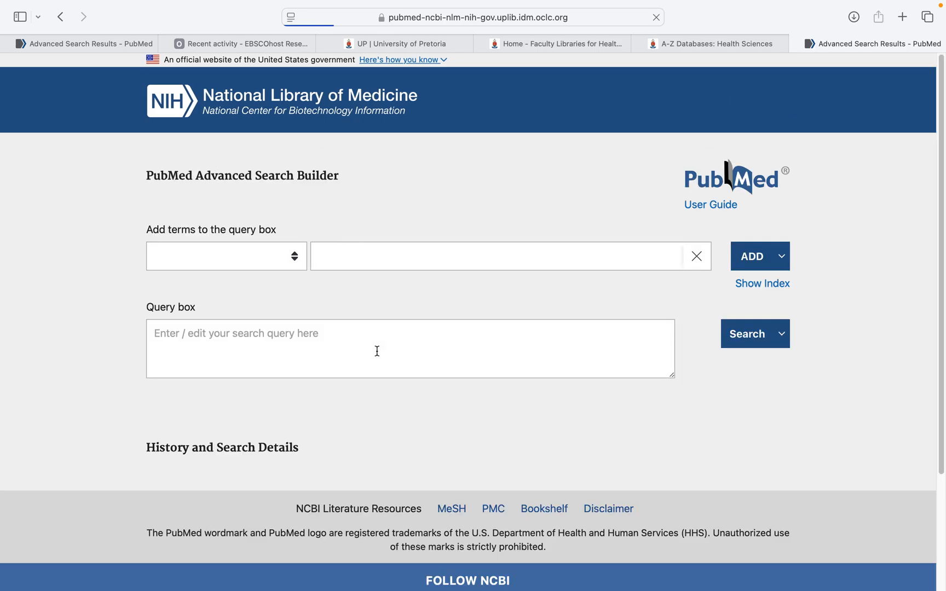
{"action": "scroll", "coordinate": [371, 402], "scroll_direction": "down", "scroll_amount": 5}
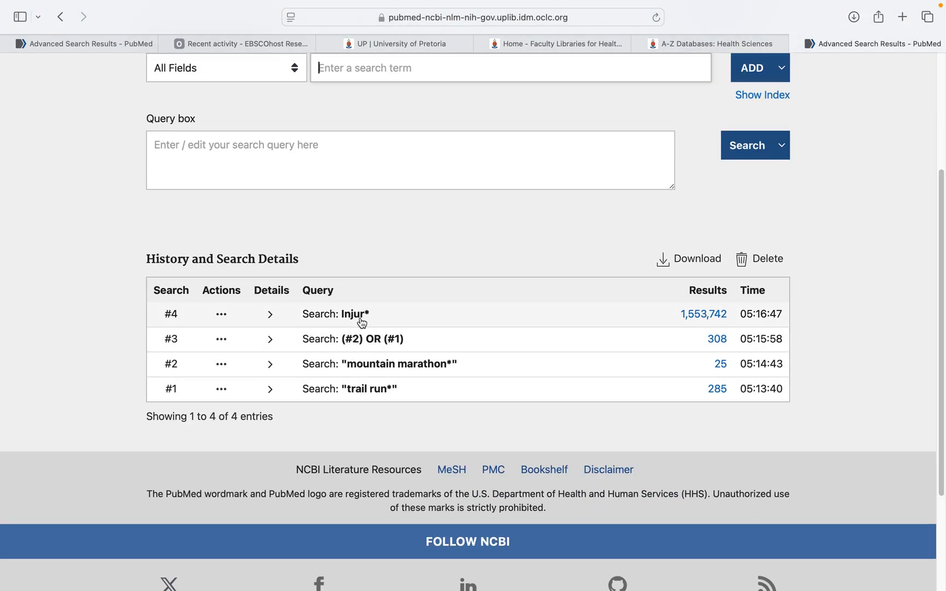
{"action": "scroll", "coordinate": [389, 214], "scroll_direction": "up", "scroll_amount": 2}
{"action": "type", "text": "health"}
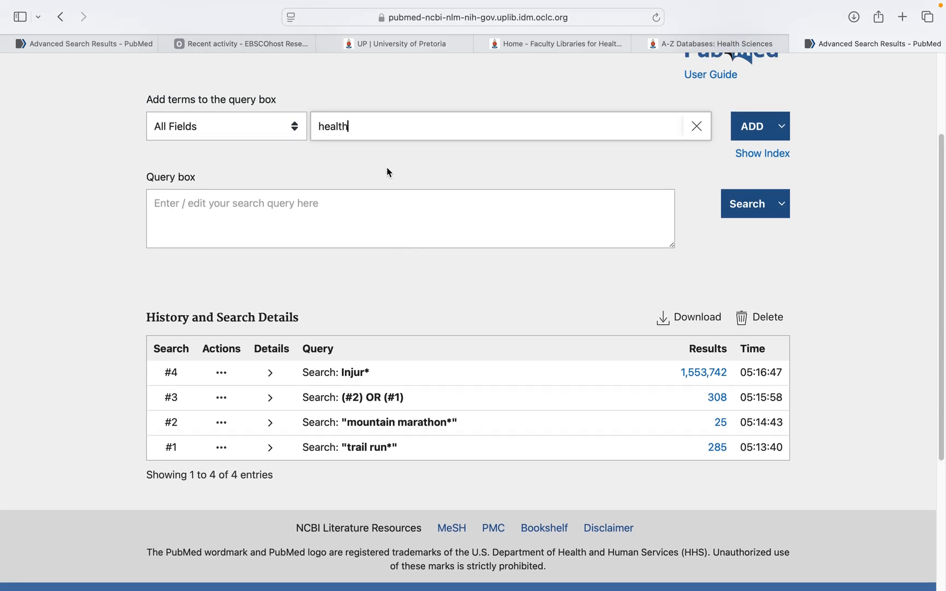
{"action": "key", "text": "ctrl+Left"}
{"action": "key", "text": "ctrl+Right"}
{"action": "key", "text": "ctrl+Right"}
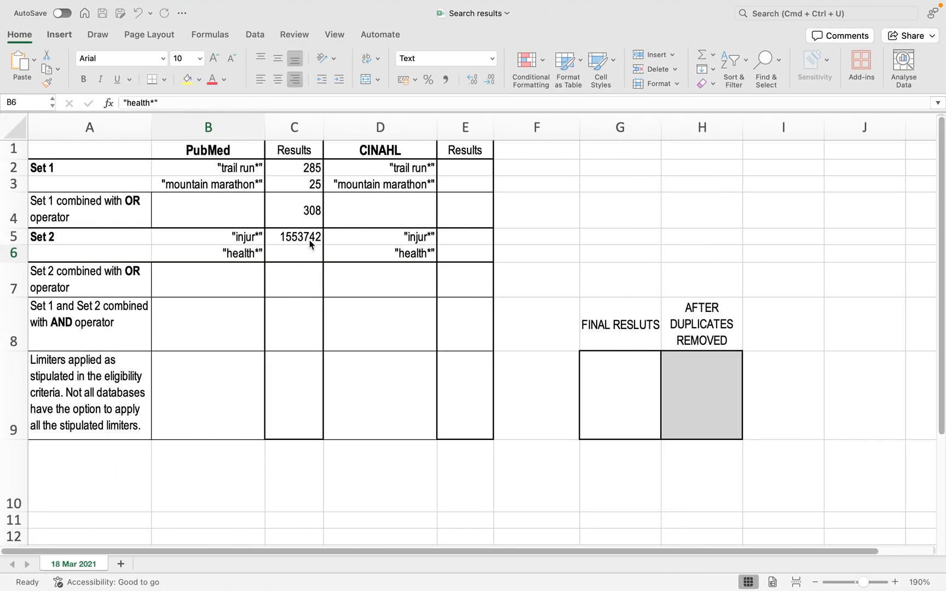
{"action": "key", "text": "ctrl+Left"}
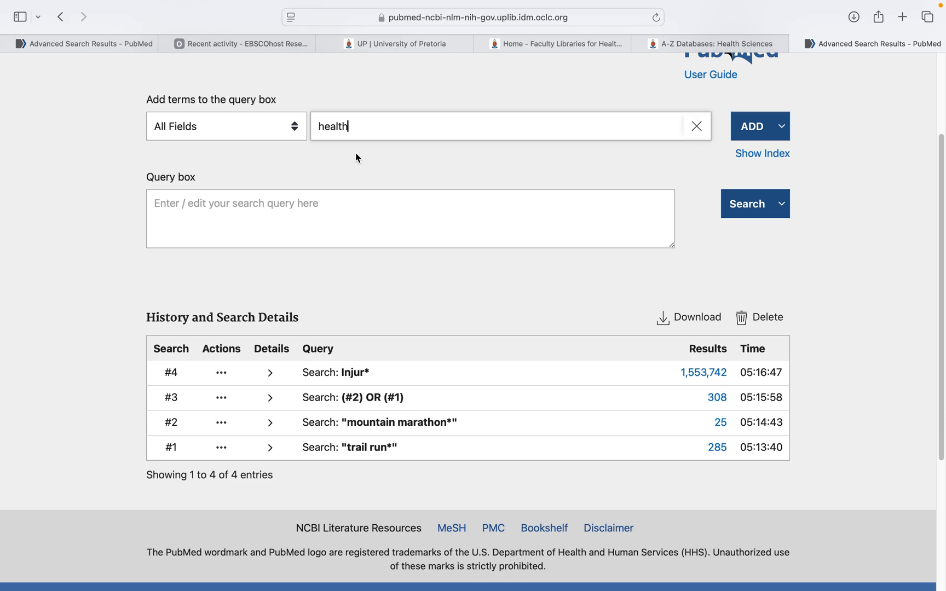
{"action": "left_click", "coordinate": [751, 127]}
{"action": "left_click", "coordinate": [723, 215]}
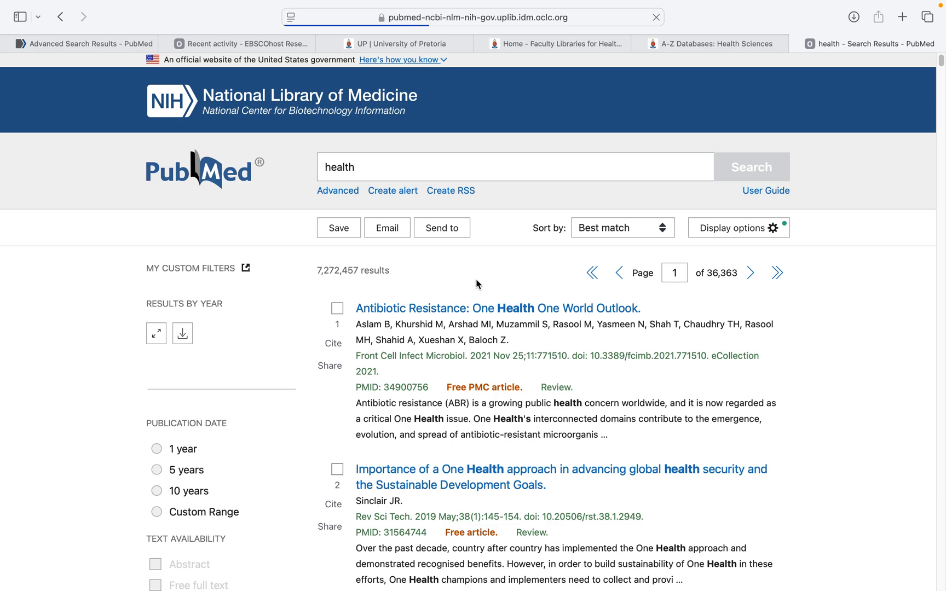
Switch to the Excel workbook and record 7272457 in C6 as the PubMed result count for the health term
{"action": "key", "text": "ctrl+Left"}
{"action": "key", "text": "ctrl+Right"}
{"action": "key", "text": "ctrl+Right"}
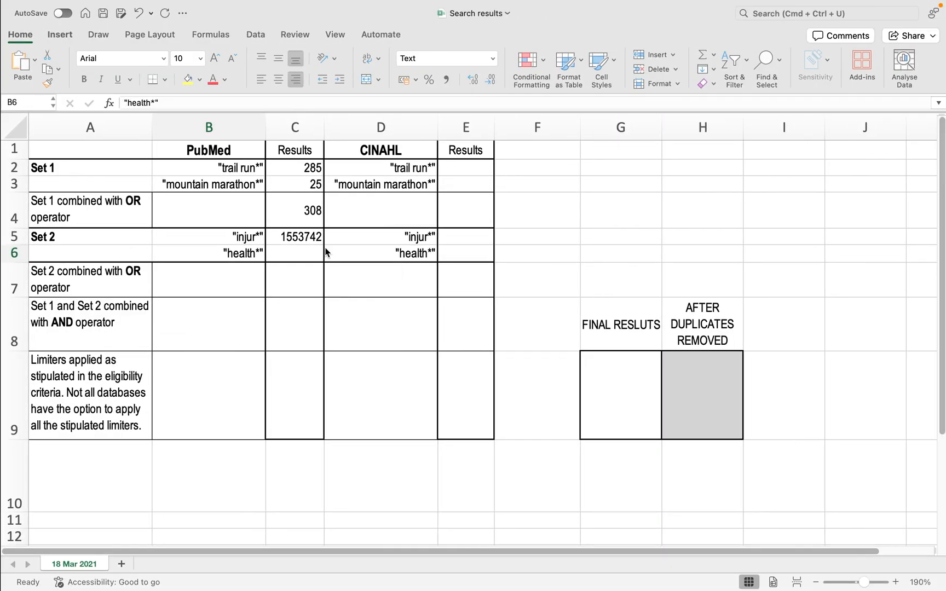
{"action": "left_click", "coordinate": [280, 252]}
{"action": "type", "text": "7272"}
{"action": "key", "text": "ctrl+Left"}
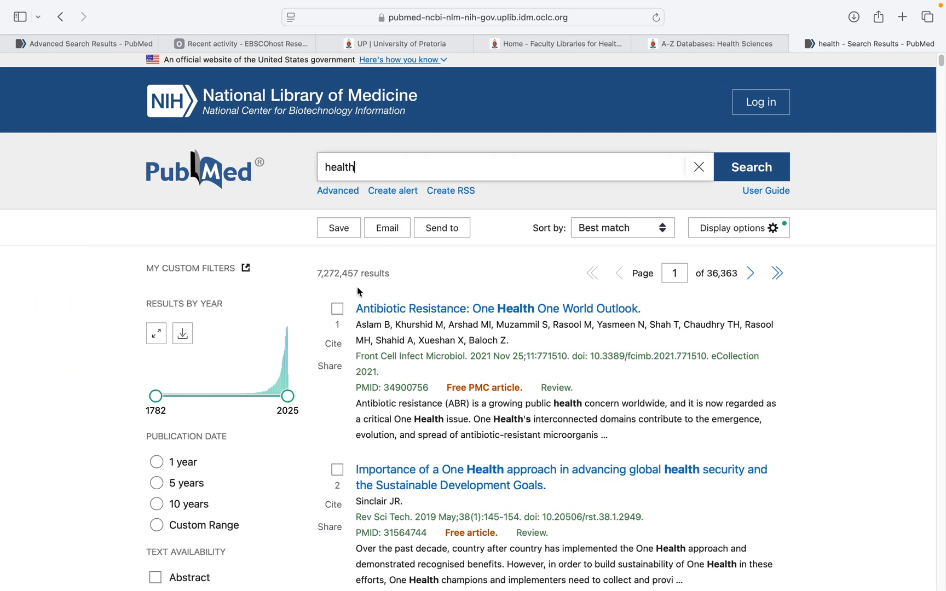
{"action": "key", "text": "ctrl+Right"}
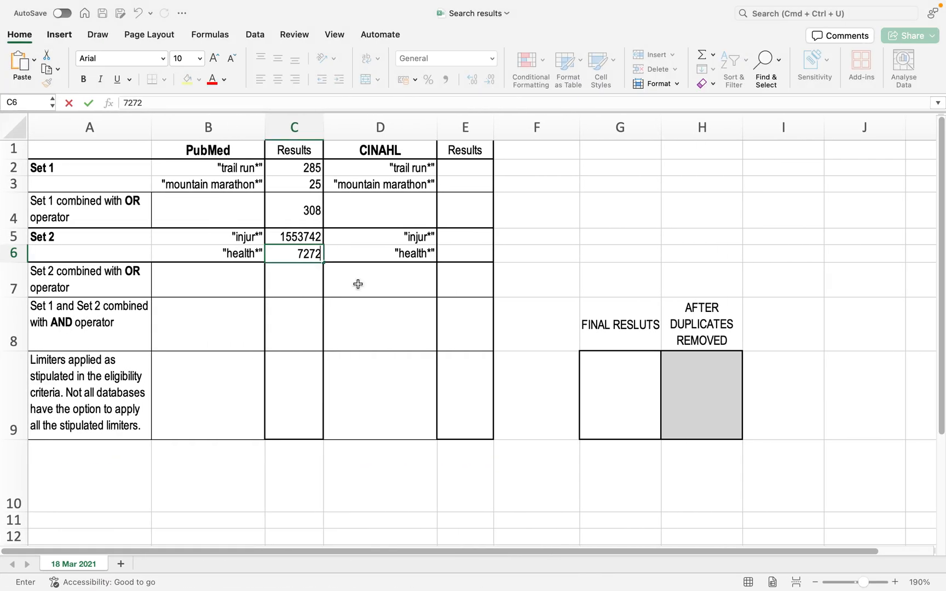
{"action": "type", "text": "457"}
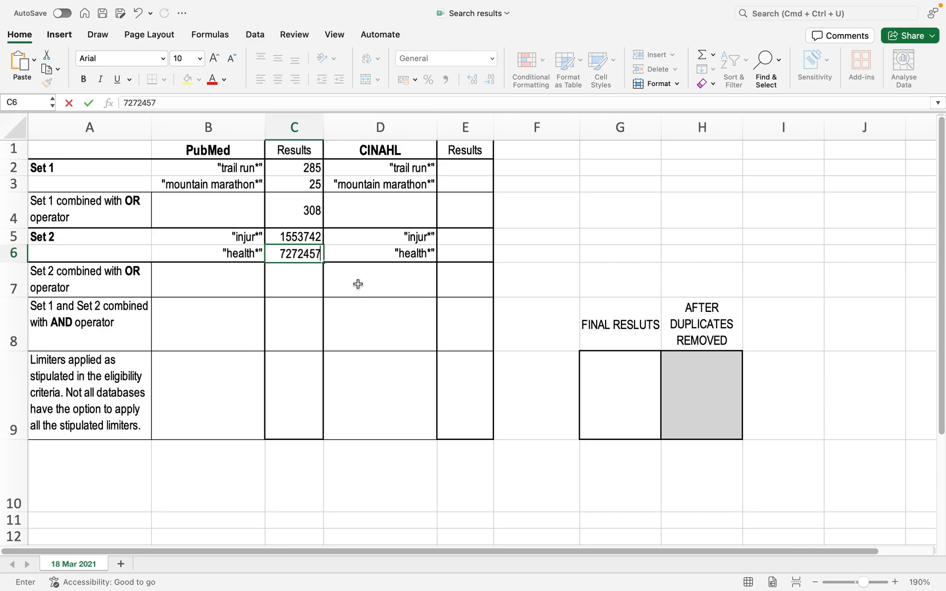
{"action": "left_click", "coordinate": [311, 293]}
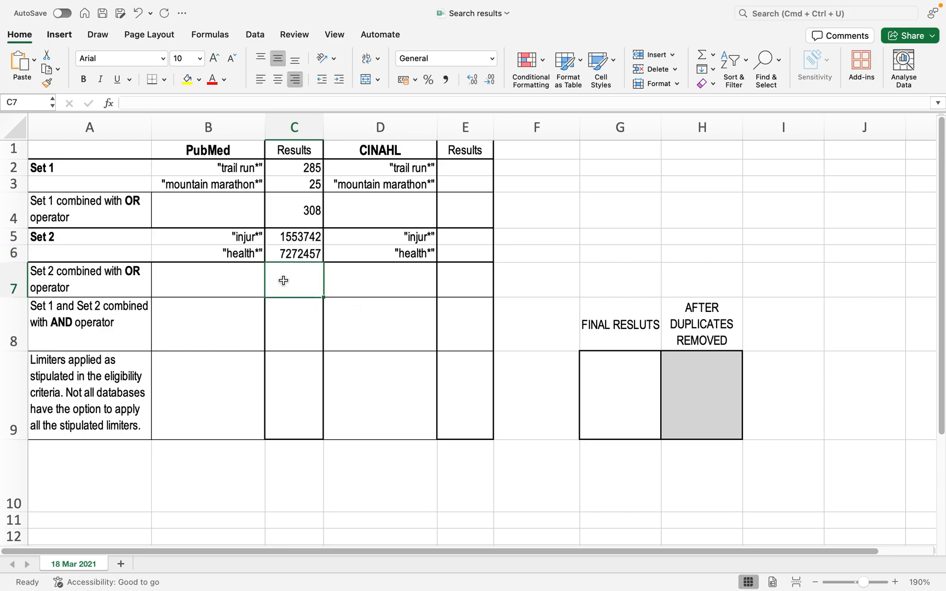
Return to PubMed's advanced search in Safari and build and run the Set 2 query (#5) OR (#4) from the search history
{"action": "key", "text": "ctrl+Left"}
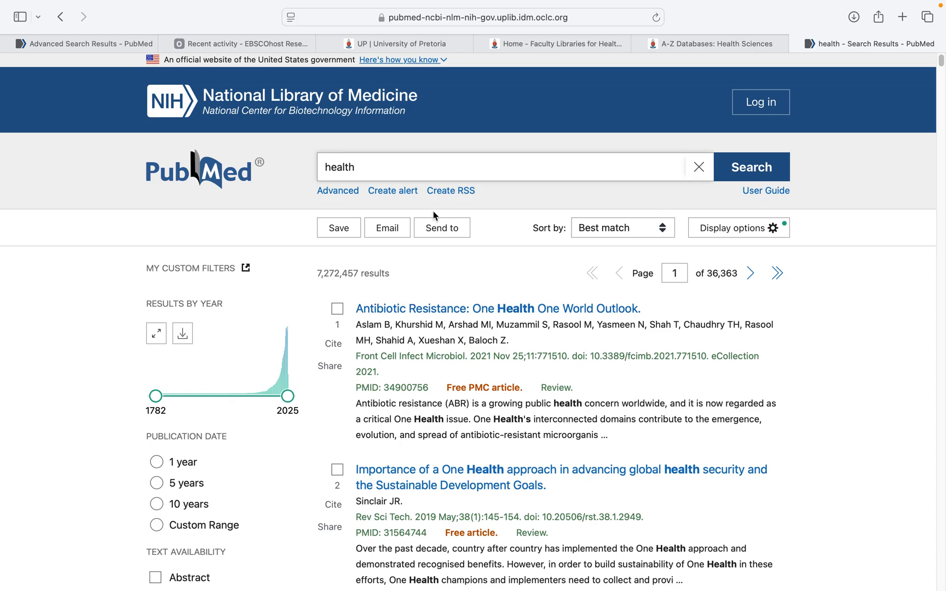
{"action": "left_click", "coordinate": [338, 190]}
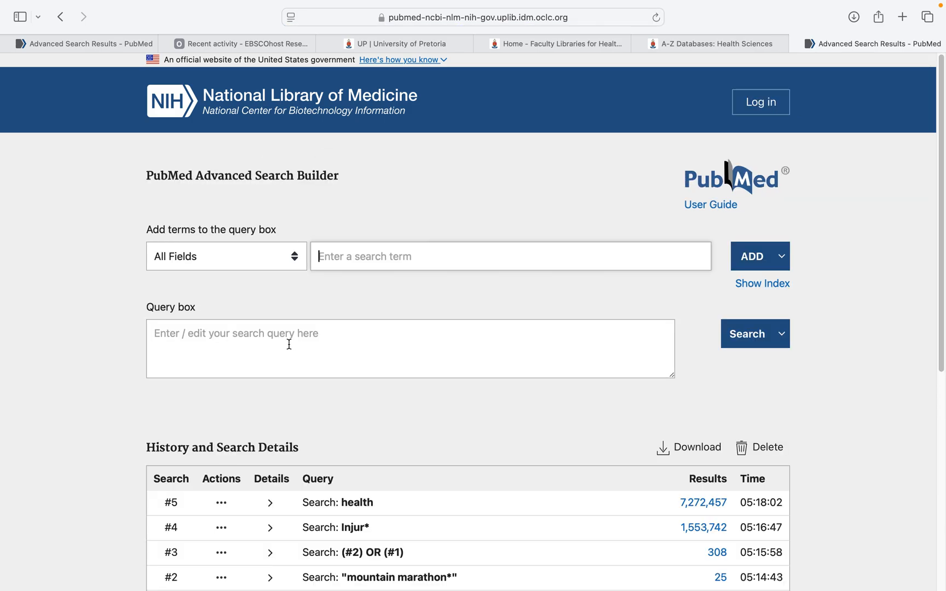
{"action": "scroll", "coordinate": [306, 358], "scroll_direction": "down", "scroll_amount": 2}
{"action": "scroll", "coordinate": [306, 357], "scroll_direction": "down", "scroll_amount": 2}
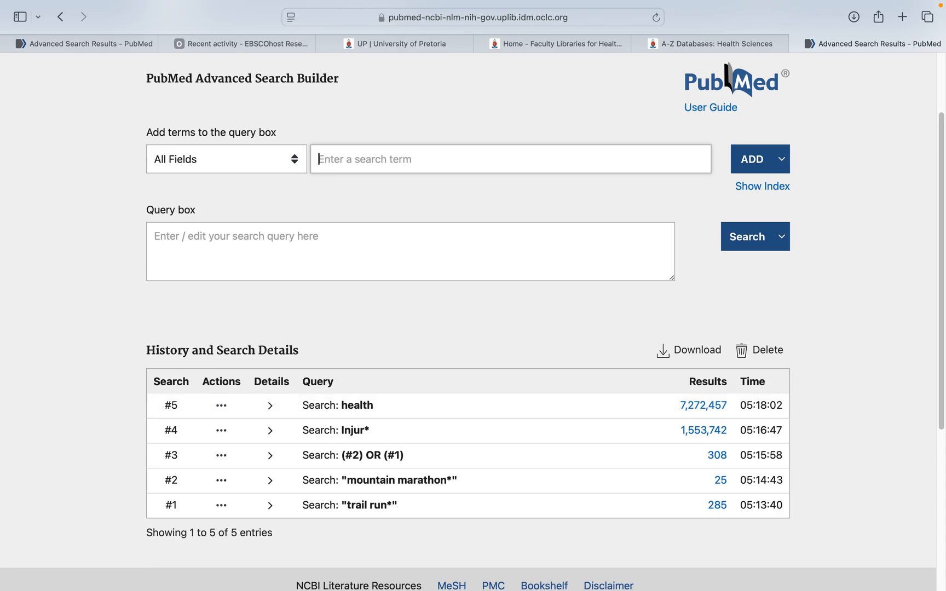
{"action": "type", "text": "#5"}
{"action": "left_click", "coordinate": [739, 170]}
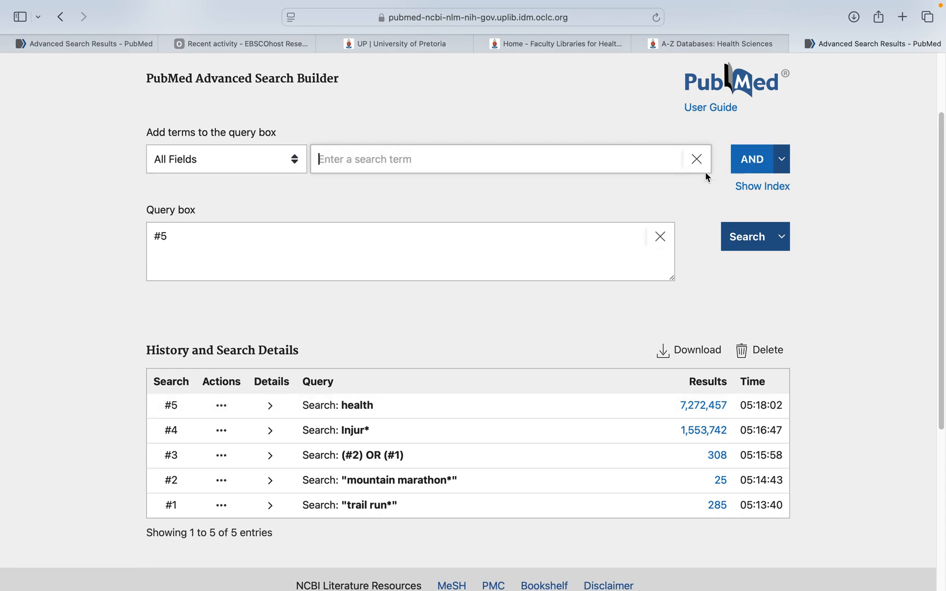
{"action": "type", "text": "#4"}
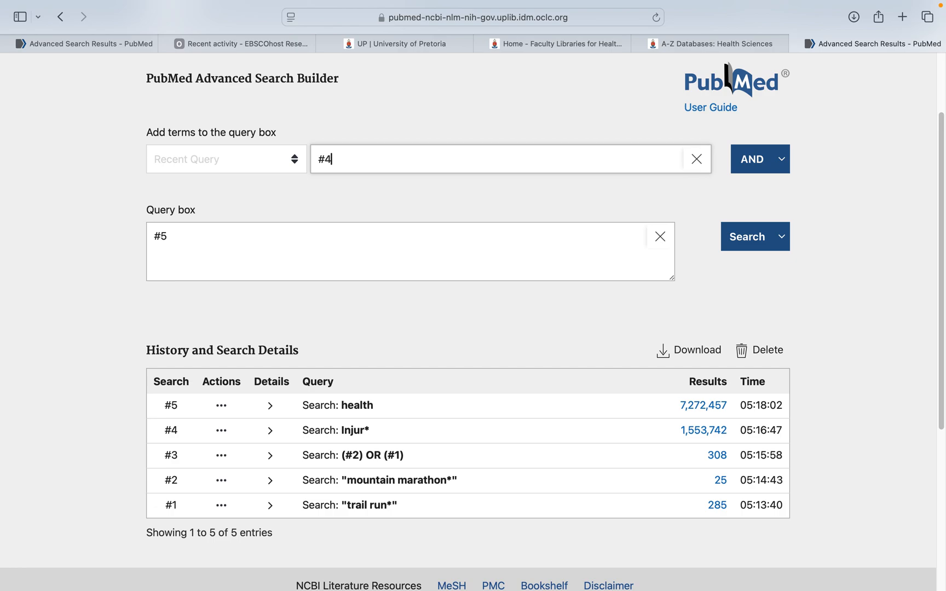
{"action": "left_click", "coordinate": [782, 159]}
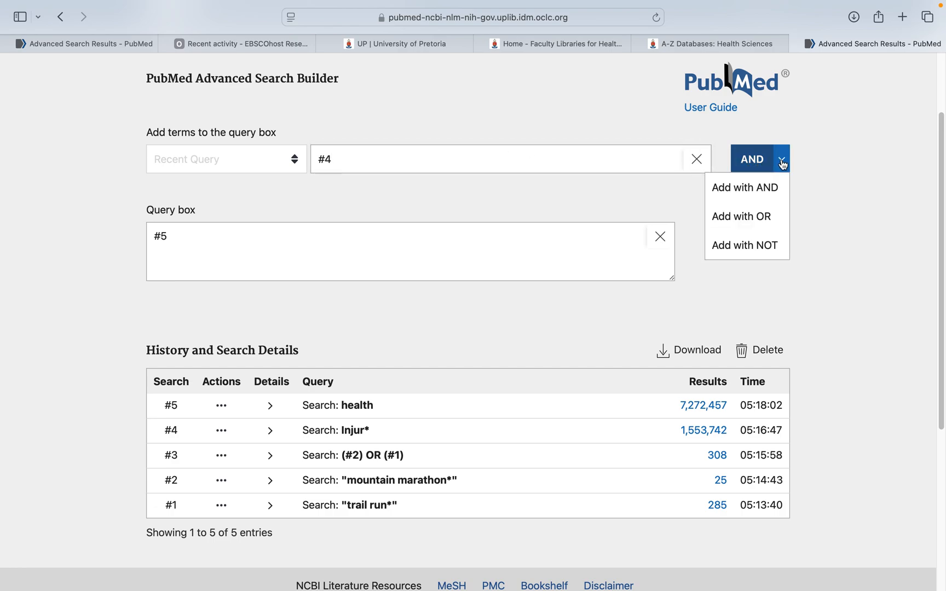
{"action": "left_click", "coordinate": [770, 217]}
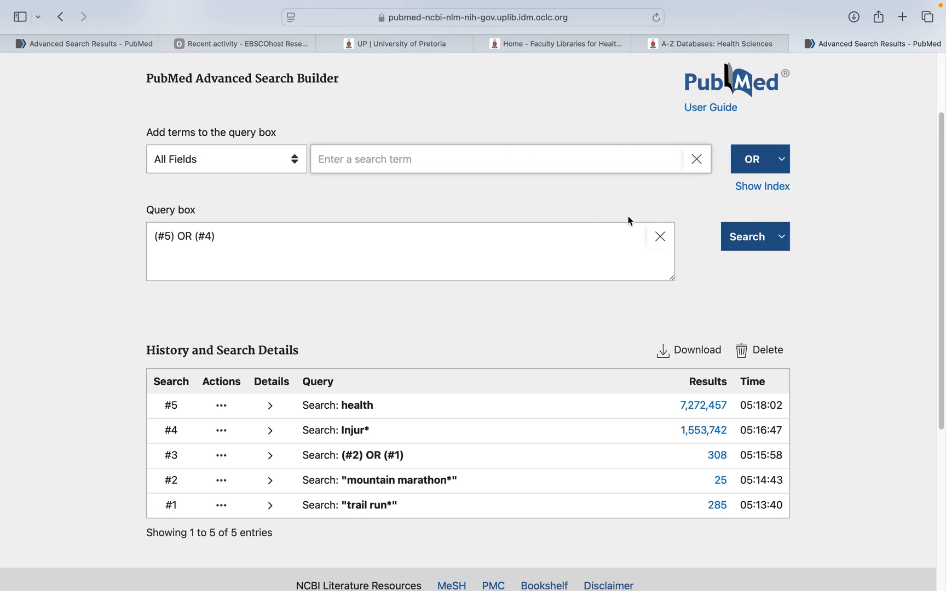
{"action": "left_click", "coordinate": [733, 243]}
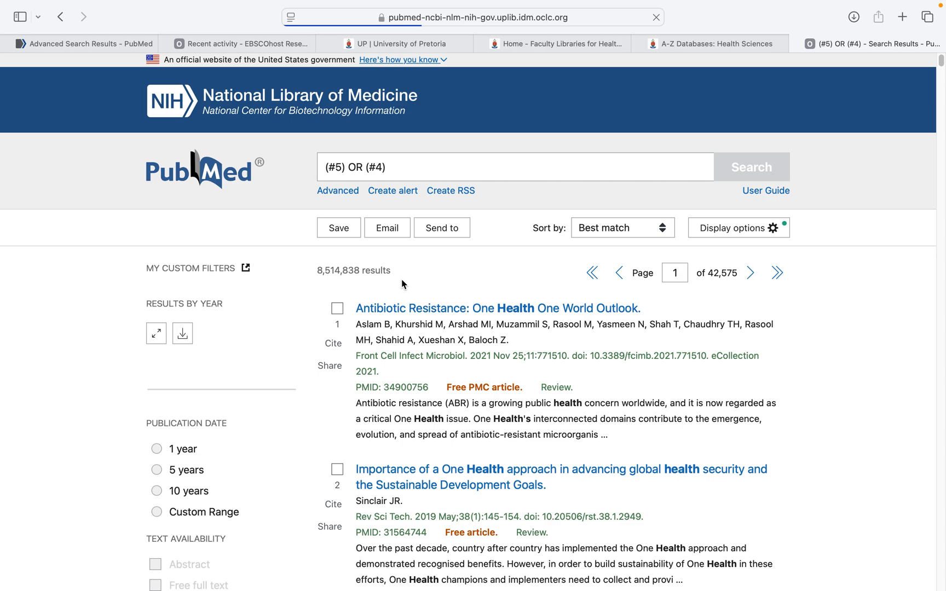
Switch to the Excel workbook and record 8514838 in C7 as the PubMed count for Set 2 combined with OR
{"action": "key", "text": "ctrl+Left"}
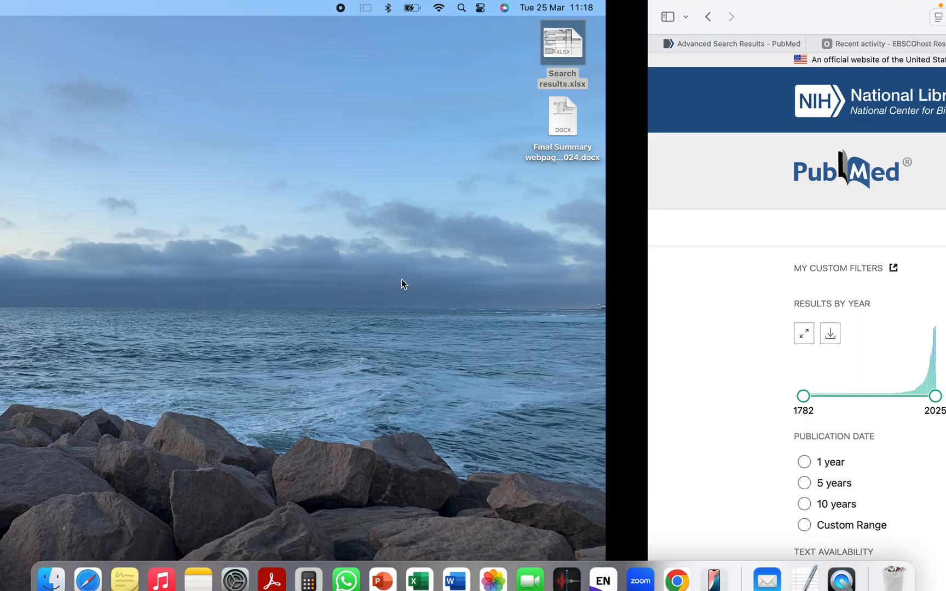
{"action": "key", "text": "ctrl+Right"}
{"action": "left_click", "coordinate": [286, 284]}
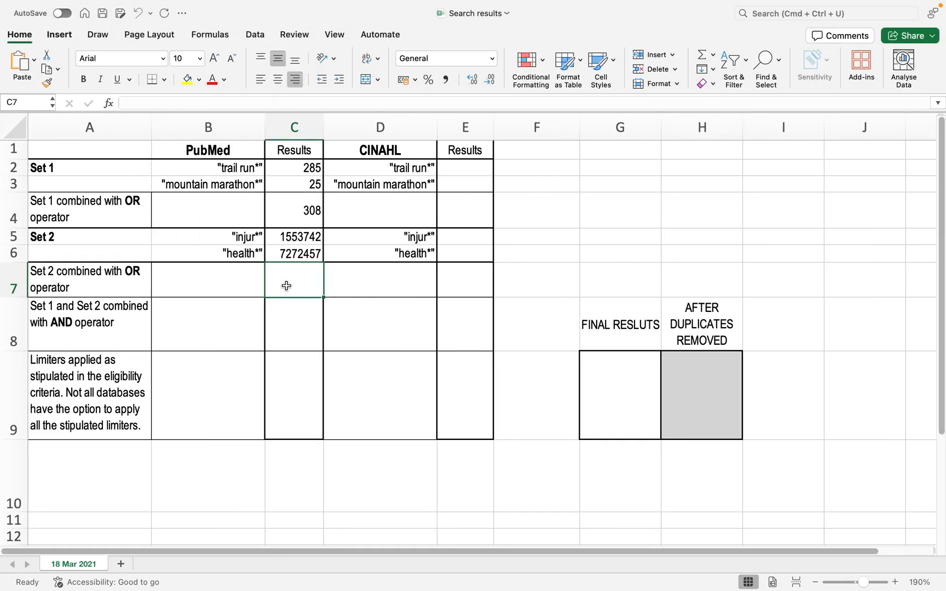
{"action": "type", "text": "8515"}
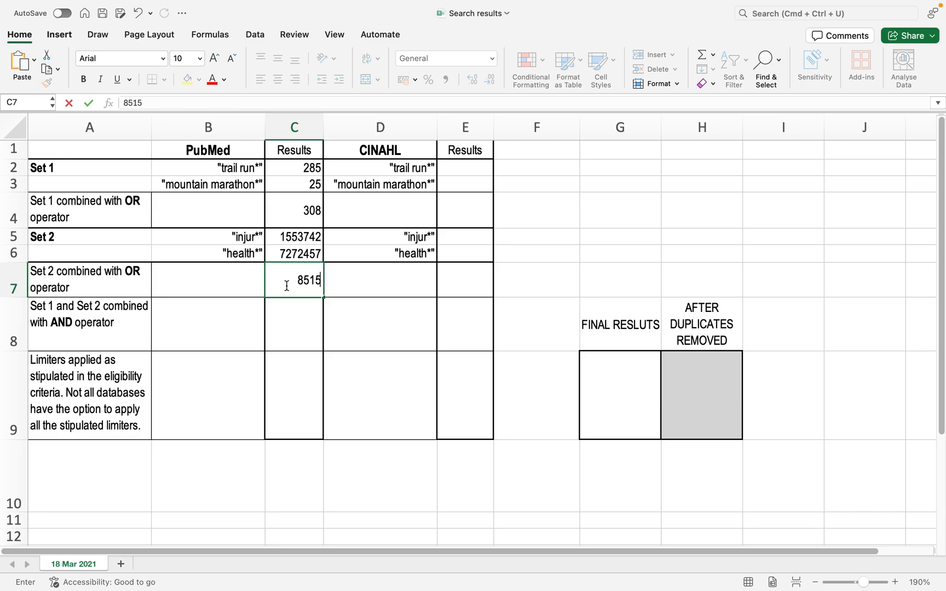
{"action": "key", "text": "BackSpace"}
{"action": "type", "text": "4"}
{"action": "key", "text": "ctrl+Left"}
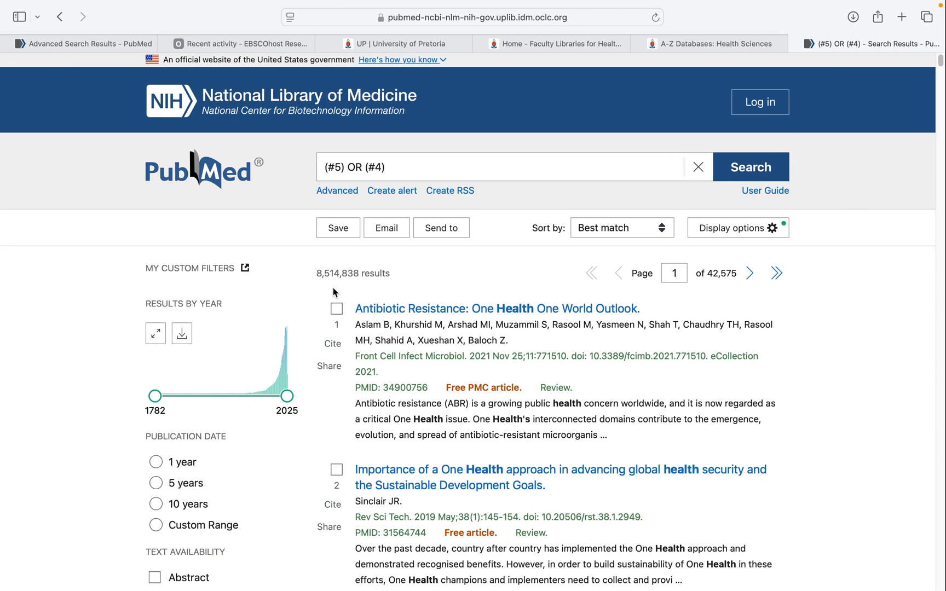
{"action": "key", "text": "ctrl+Right"}
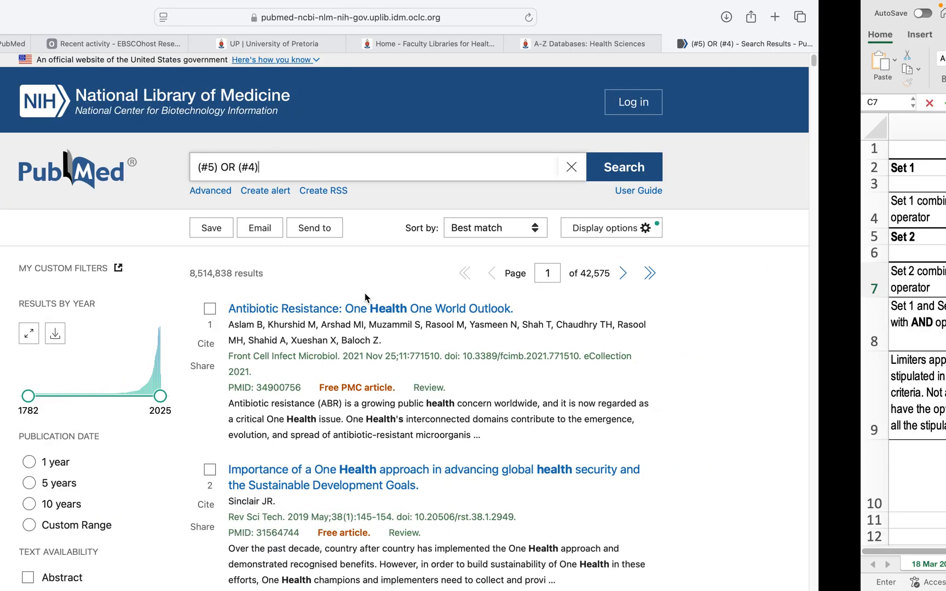
{"action": "type", "text": "838"}
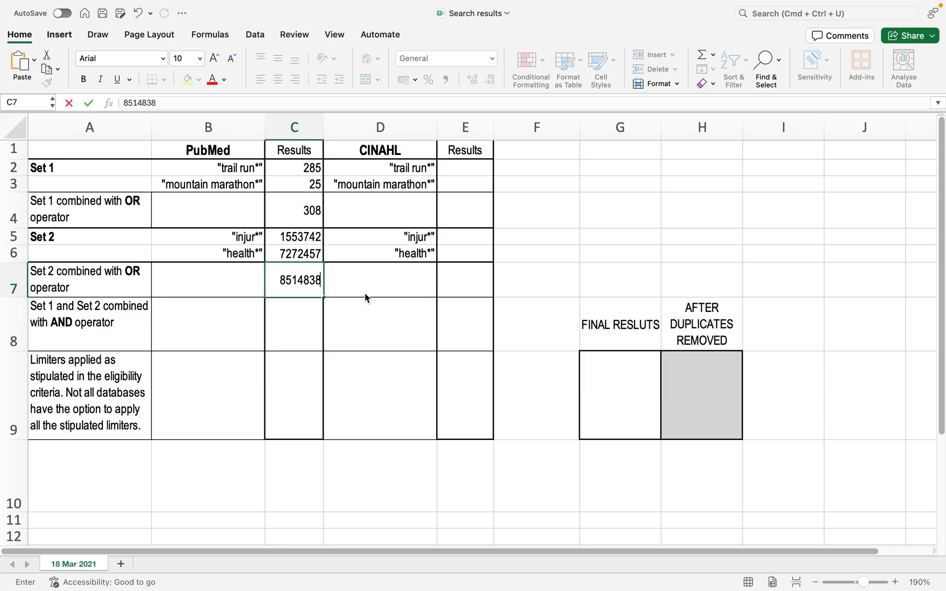
{"action": "left_click", "coordinate": [301, 327]}
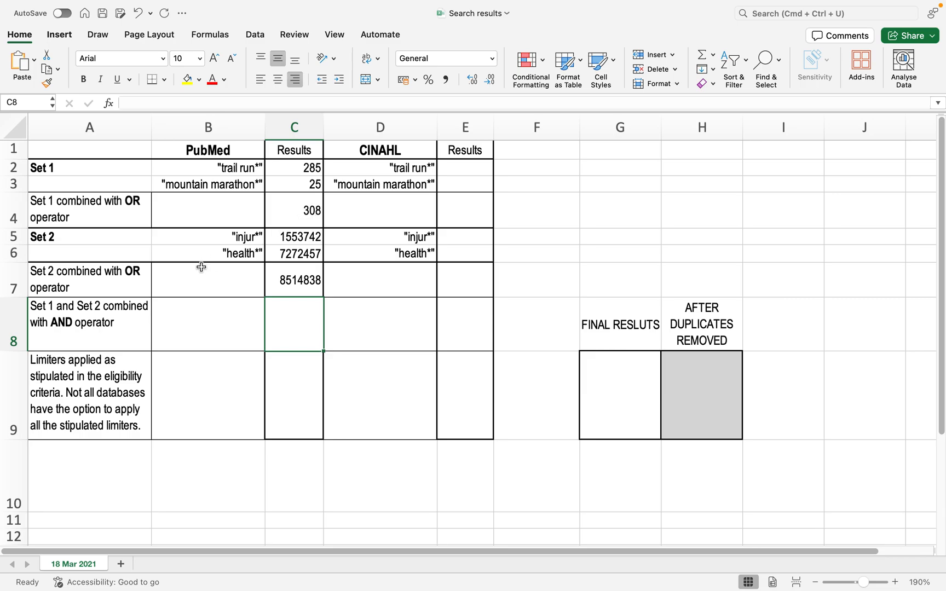
Check the Set 1 and Set 2 combination row, return to PubMed's advanced search in Safari, and add #3 to the query box
{"action": "left_click", "coordinate": [92, 316]}
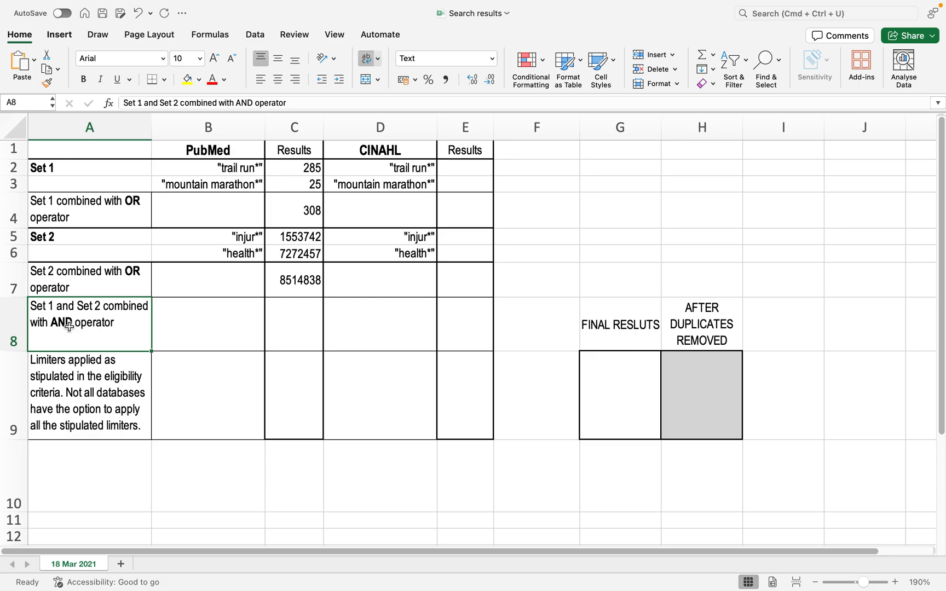
{"action": "key", "text": "ctrl+Left"}
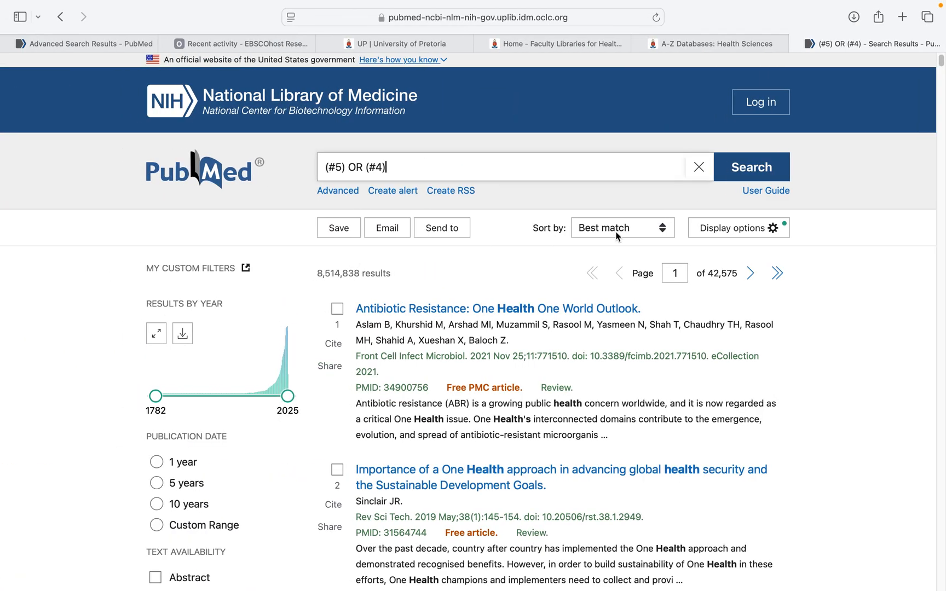
{"action": "left_click", "coordinate": [360, 192]}
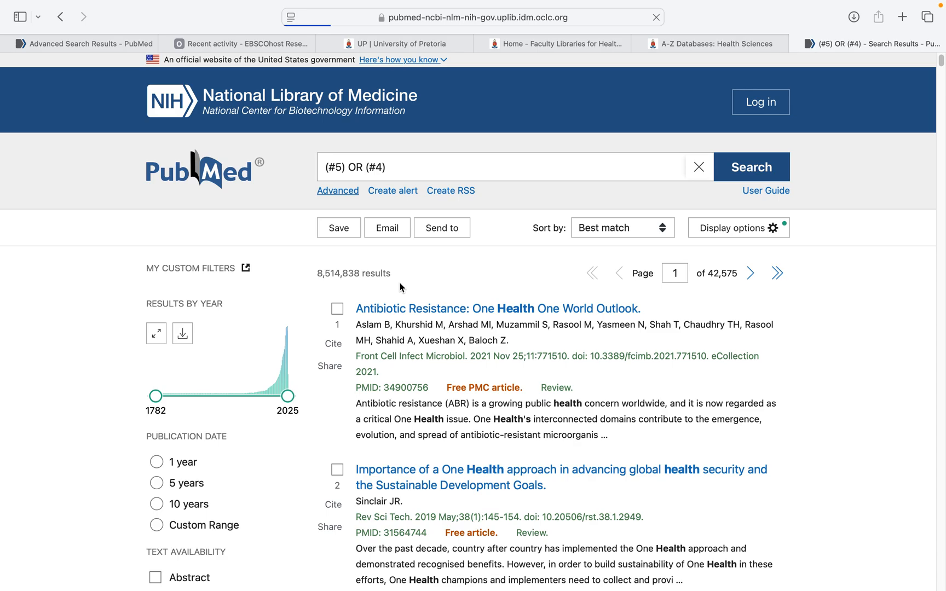
{"action": "scroll", "coordinate": [386, 396], "scroll_direction": "down", "scroll_amount": 3}
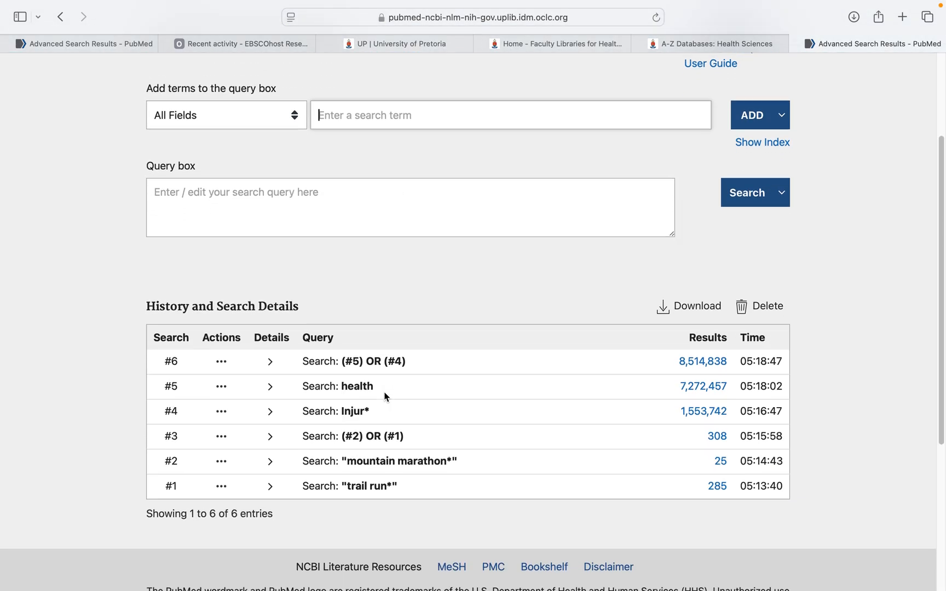
{"action": "scroll", "coordinate": [386, 395], "scroll_direction": "down", "scroll_amount": 2}
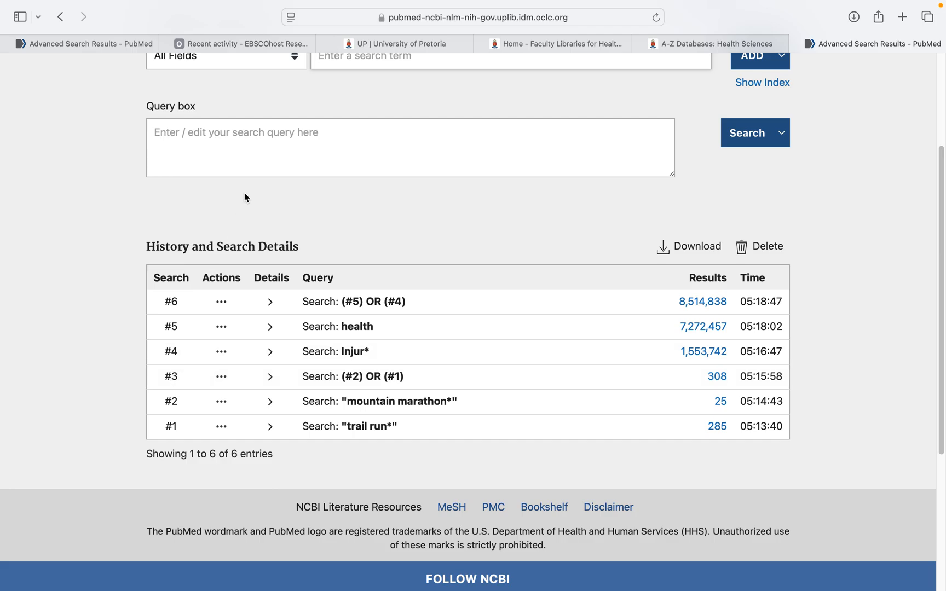
{"action": "scroll", "coordinate": [243, 197], "scroll_direction": "up", "scroll_amount": 1}
{"action": "left_click", "coordinate": [307, 89]}
{"action": "type", "text": "#"}
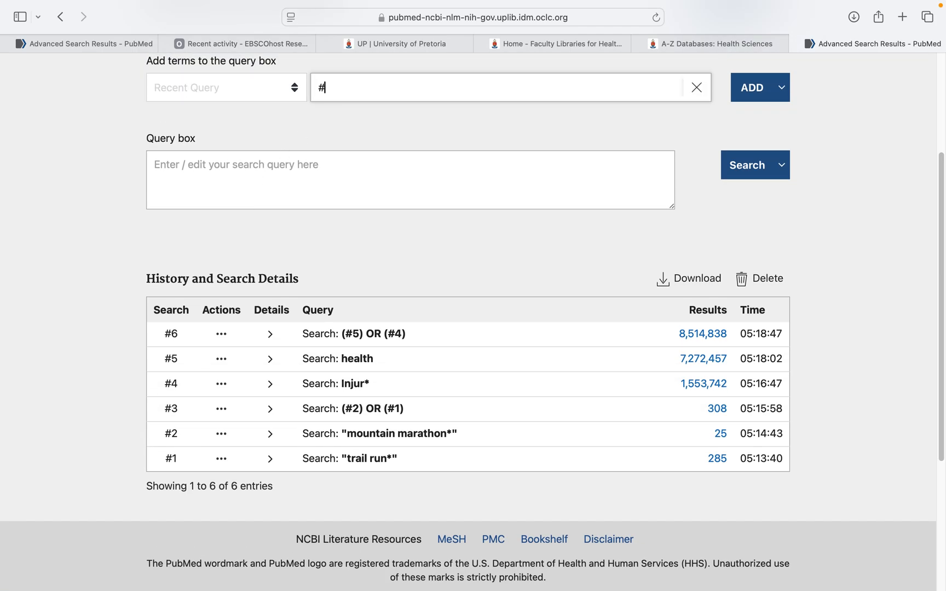
{"action": "type", "text": "3"}
{"action": "left_click", "coordinate": [751, 88]}
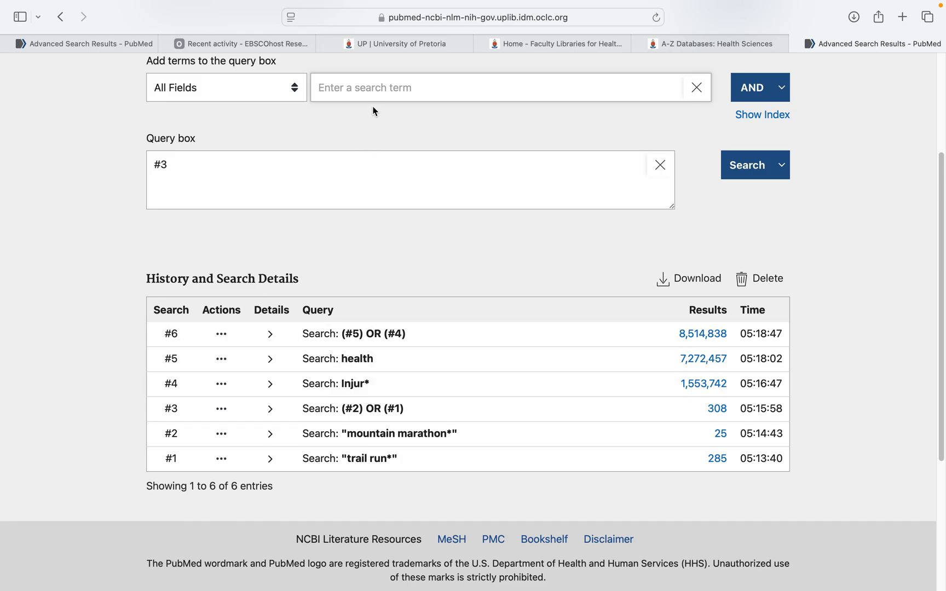
Add #6 to the query with the AND operator and run the combined search (#3) AND (#6)
{"action": "type", "text": "#6"}
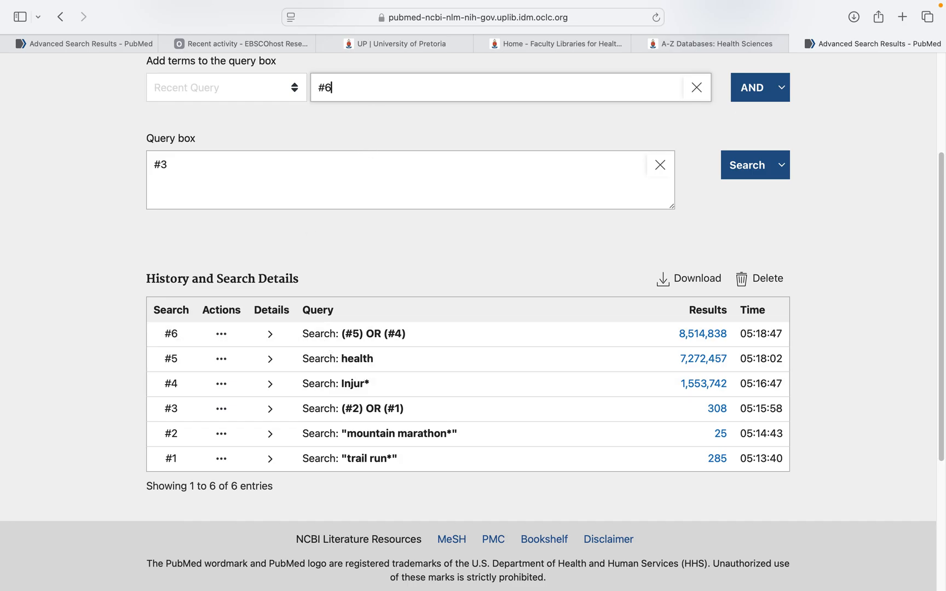
{"action": "left_click", "coordinate": [780, 91]}
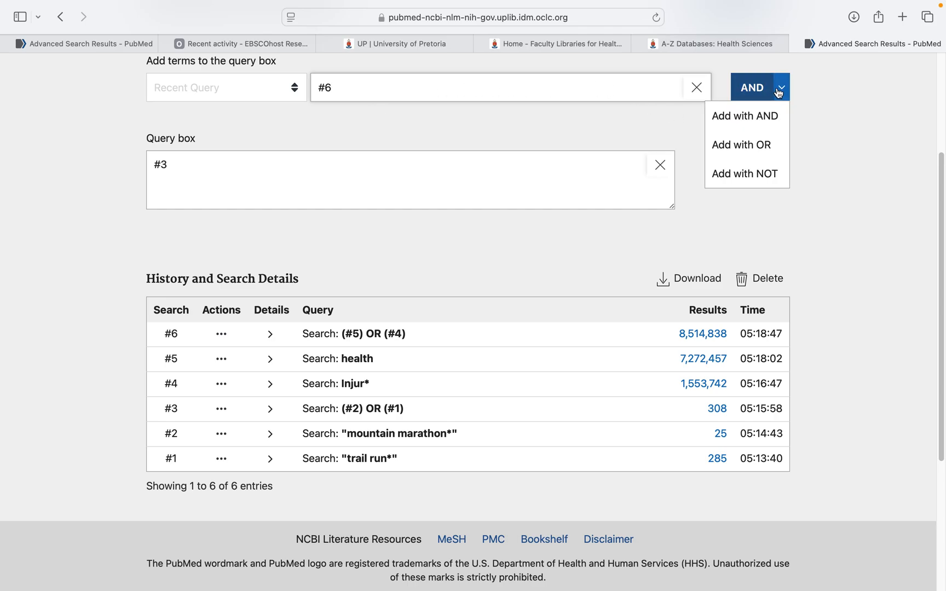
{"action": "left_click", "coordinate": [763, 113]}
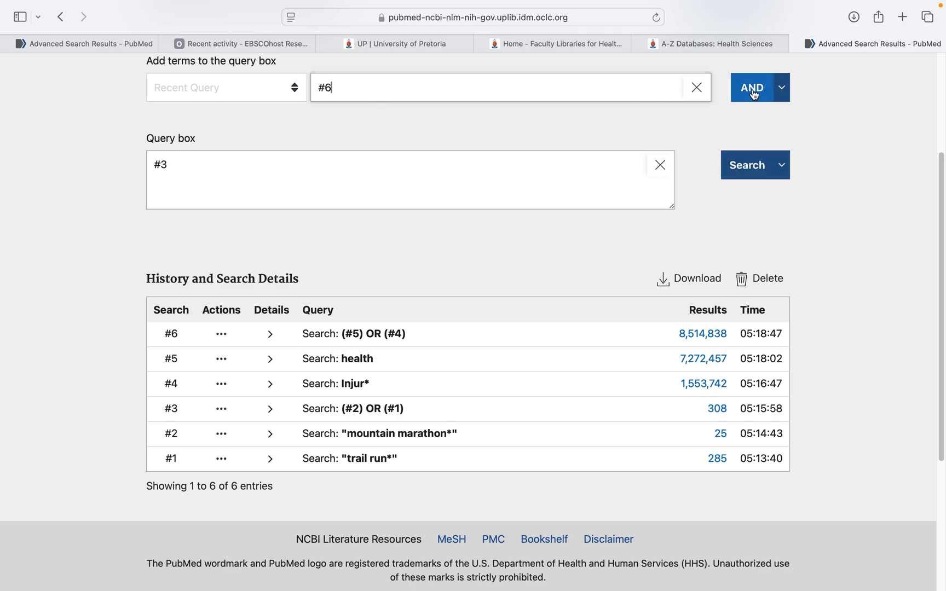
{"action": "left_click", "coordinate": [755, 94]}
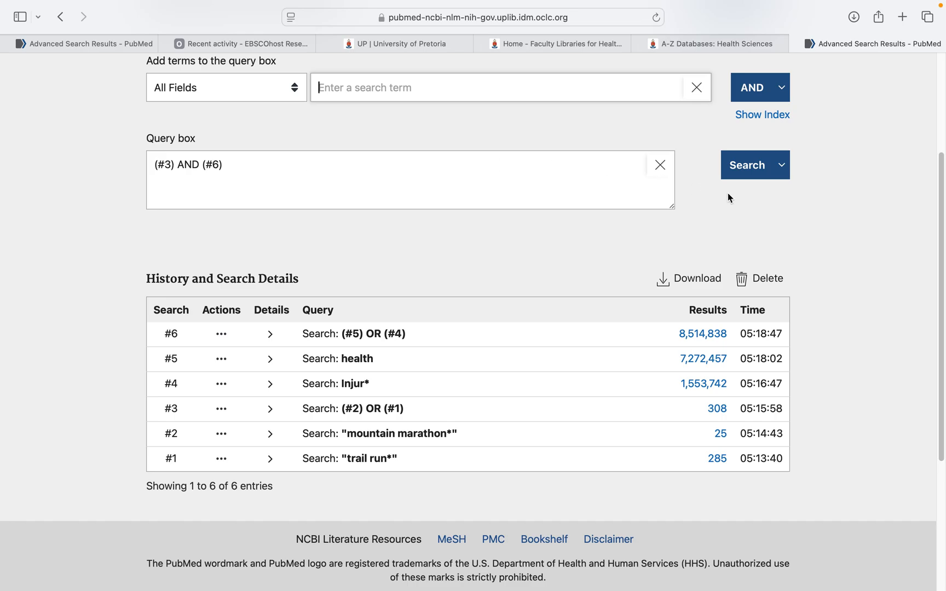
{"action": "left_click", "coordinate": [745, 166]}
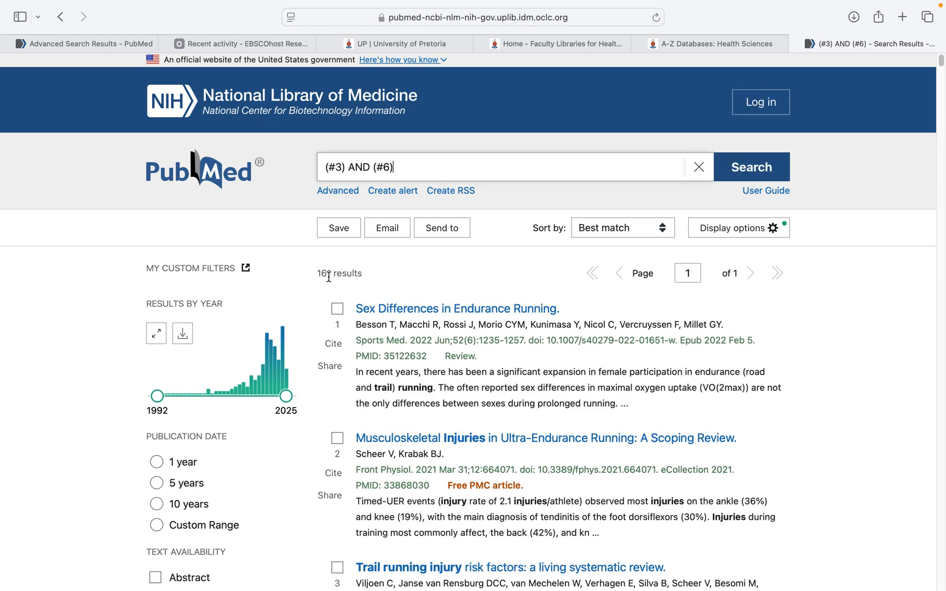
Switch to the Excel workbook and record 161 in C8 as the PubMed count for Set 1 and Set 2 combined with AND
{"action": "key", "text": "ctrl+Right"}
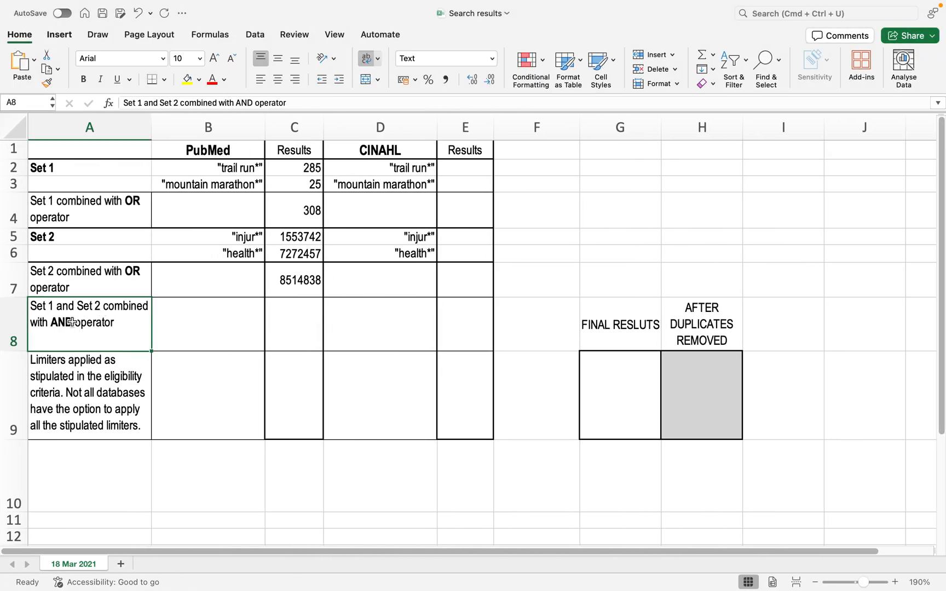
{"action": "left_click", "coordinate": [294, 325]}
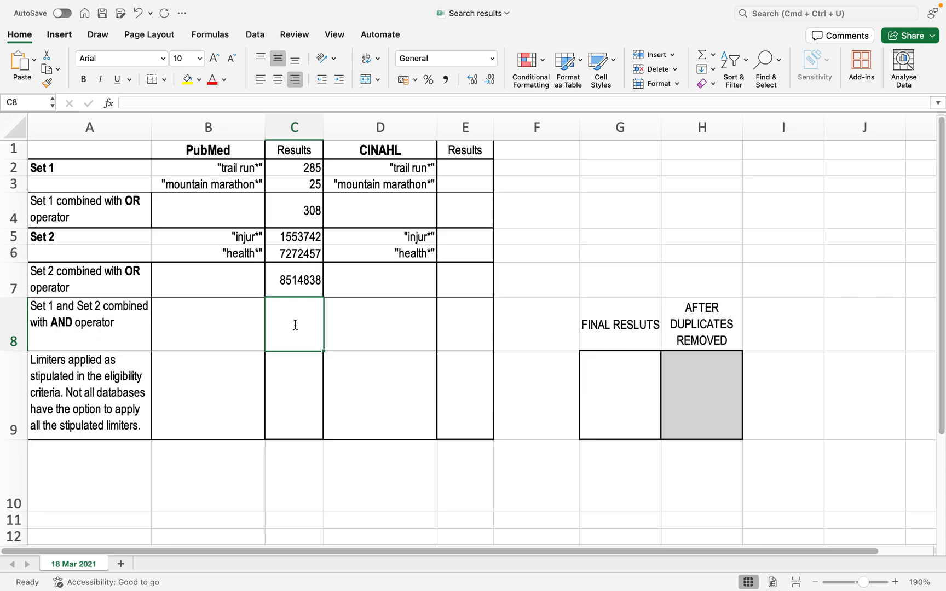
{"action": "type", "text": "161"}
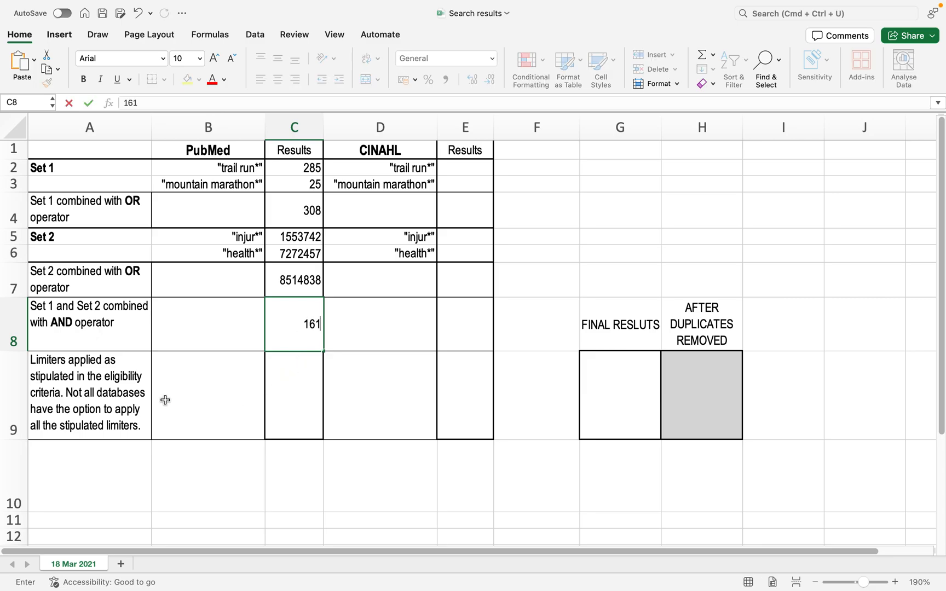
{"action": "left_click", "coordinate": [106, 393]}
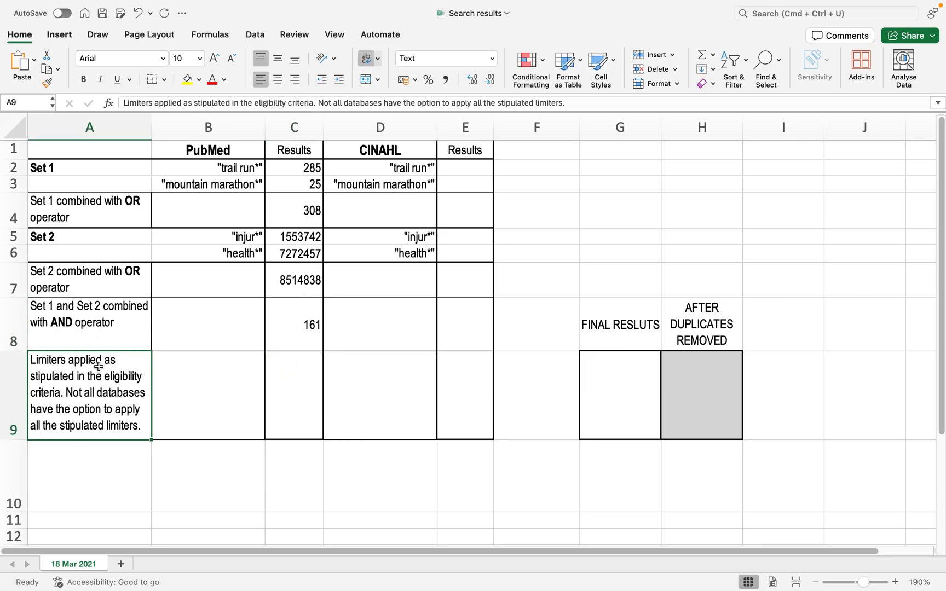
Return to the PubMed results in Safari and examine the available filters for limiters that match the eligibility criteria
{"action": "left_click", "coordinate": [299, 397]}
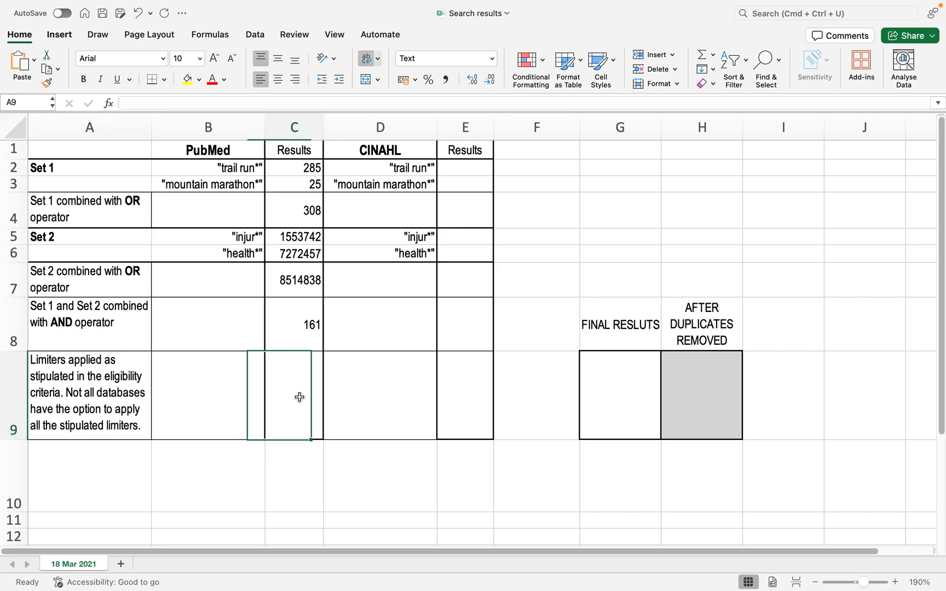
{"action": "key", "text": "ctrl+Left"}
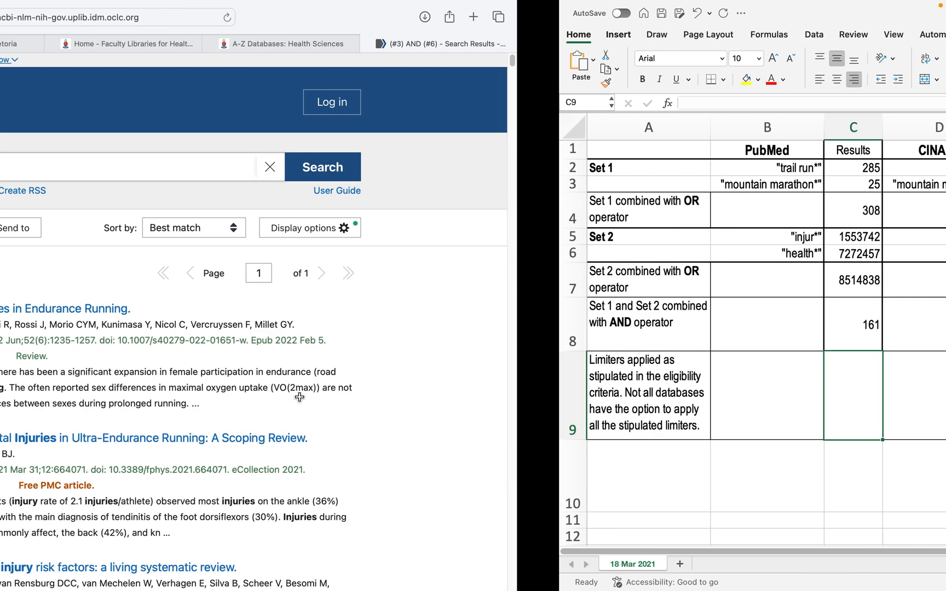
{"action": "scroll", "coordinate": [261, 464], "scroll_direction": "down", "scroll_amount": 5}
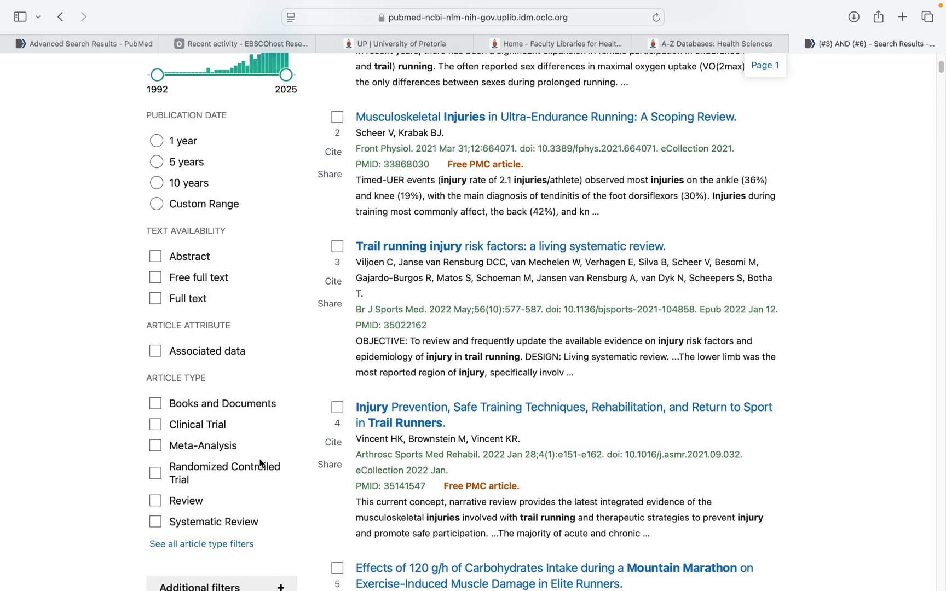
{"action": "scroll", "coordinate": [261, 464], "scroll_direction": "down", "scroll_amount": 3}
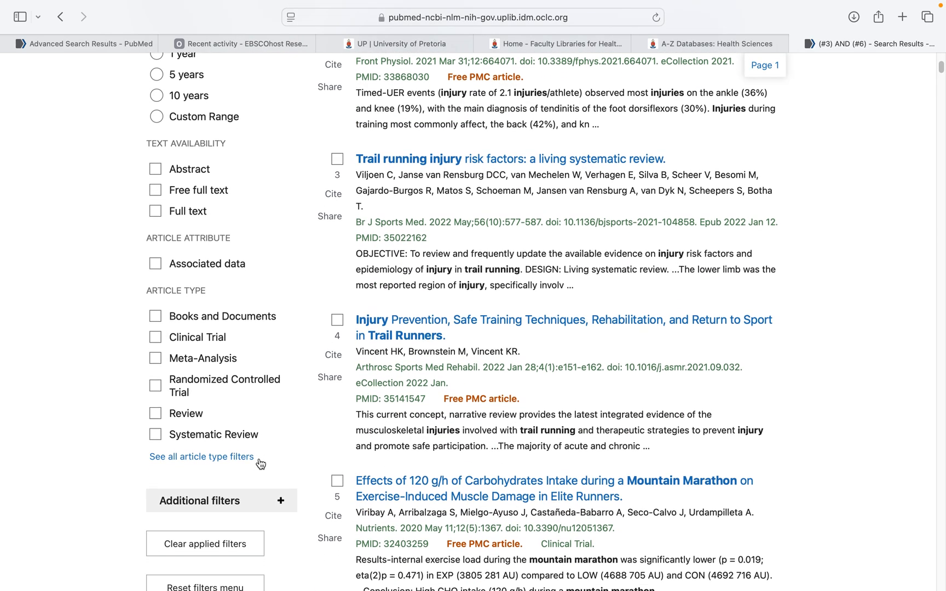
{"action": "scroll", "coordinate": [260, 464], "scroll_direction": "down", "scroll_amount": 2}
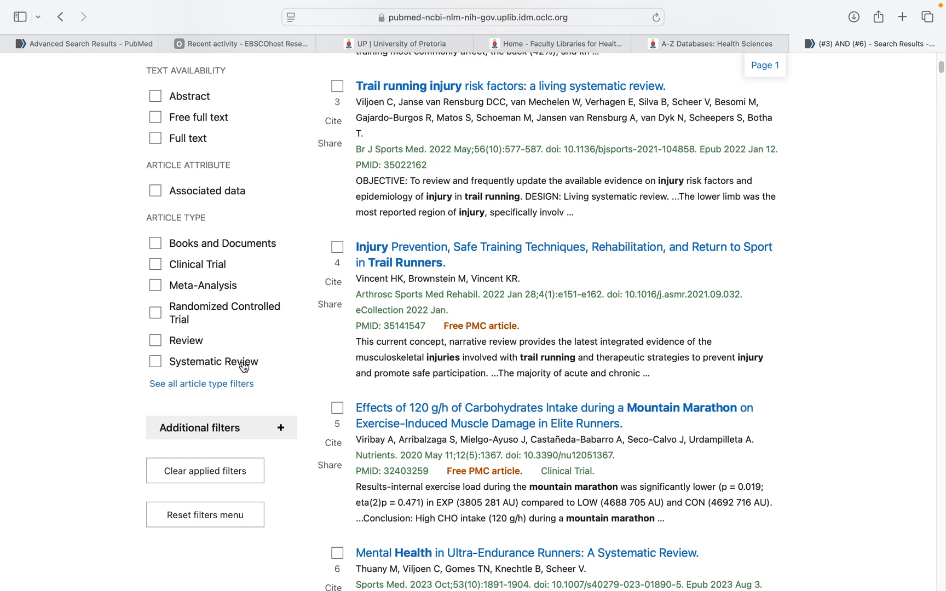
{"action": "scroll", "coordinate": [245, 367], "scroll_direction": "up", "scroll_amount": 5}
{"action": "scroll", "coordinate": [244, 367], "scroll_direction": "up", "scroll_amount": 2}
{"action": "scroll", "coordinate": [245, 366], "scroll_direction": "down", "scroll_amount": 4}
{"action": "scroll", "coordinate": [243, 361], "scroll_direction": "down", "scroll_amount": 15}
Switch to the Excel workbook and record 161 in C9 as the PubMed count for the limiters row
{"action": "key", "text": "ctrl+Left"}
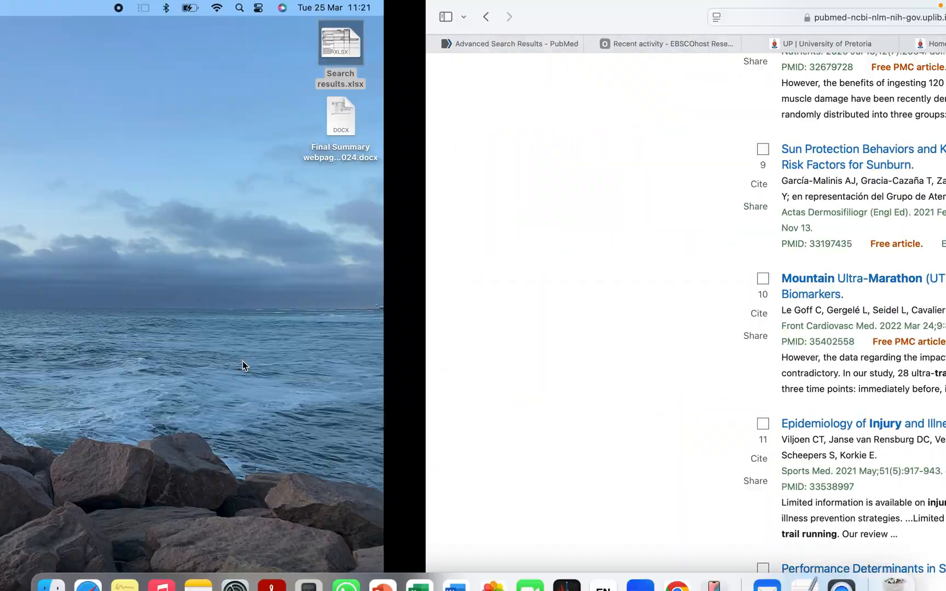
{"action": "key", "text": "ctrl+Right"}
{"action": "key", "text": "ctrl+Right"}
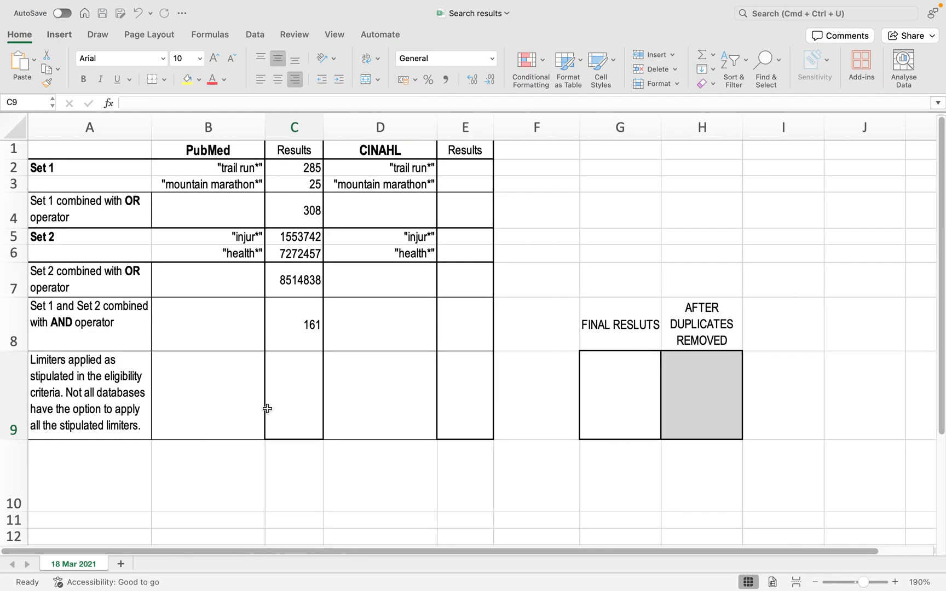
{"action": "type", "text": "161"}
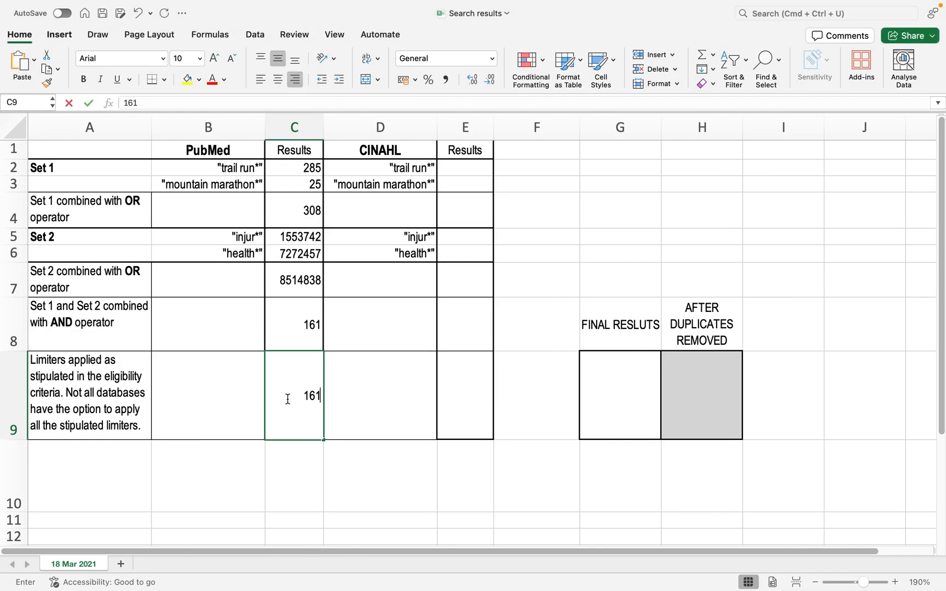
{"action": "key", "text": "Return"}
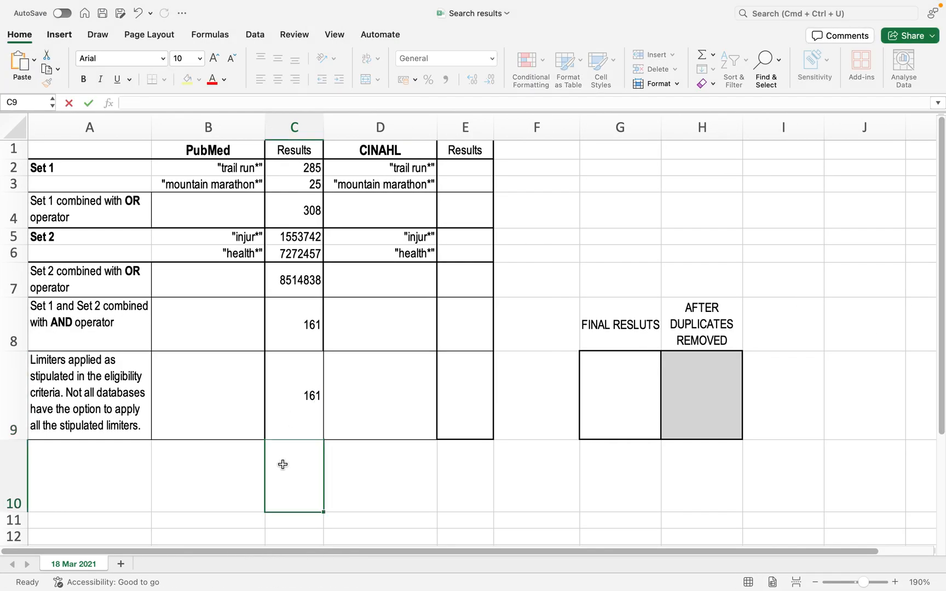
Add the note "No limiter applied" in C10 below the PubMed results column
{"action": "type", "text": "No li"}
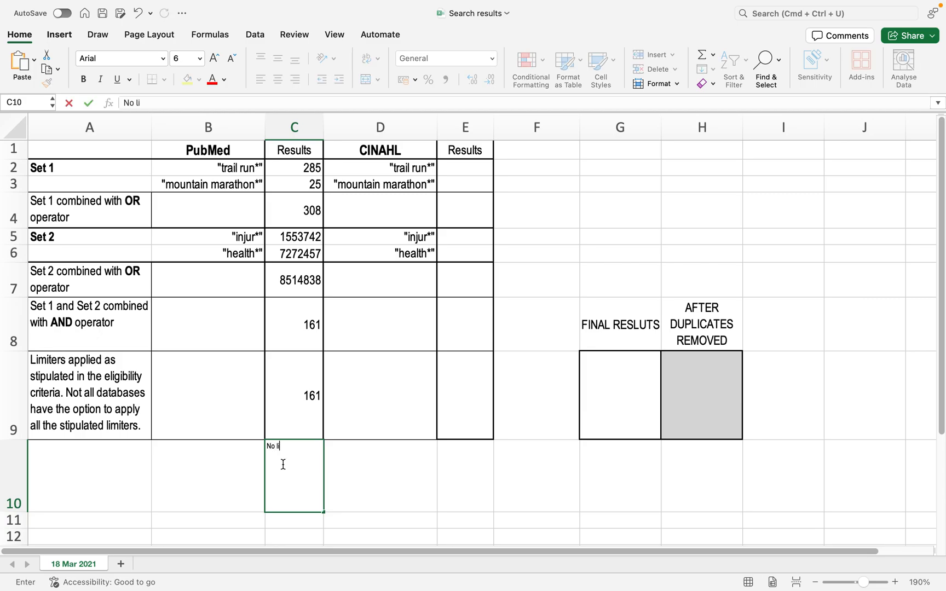
{"action": "type", "text": "miter applied"}
{"action": "left_click", "coordinate": [356, 476]}
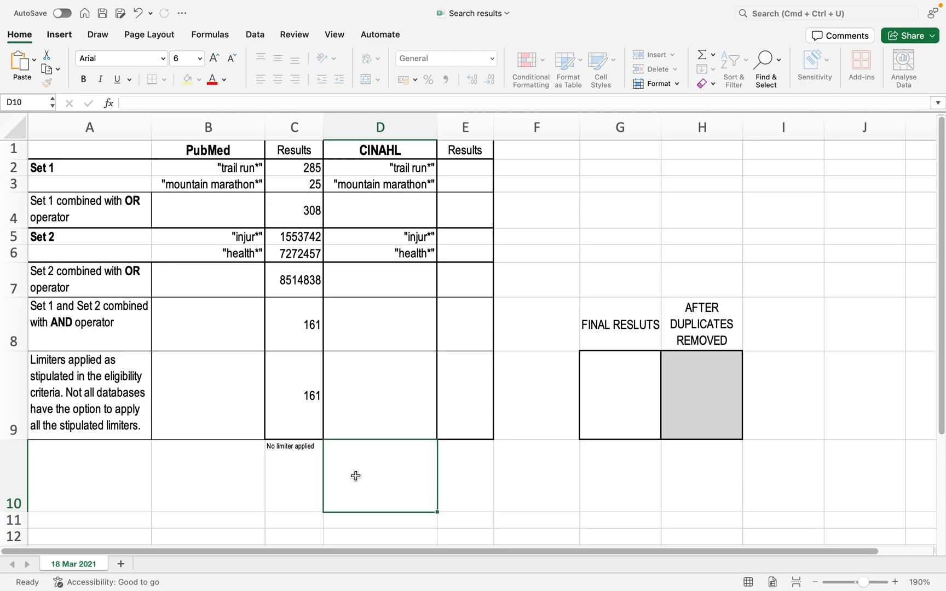
{"action": "left_click", "coordinate": [301, 462]}
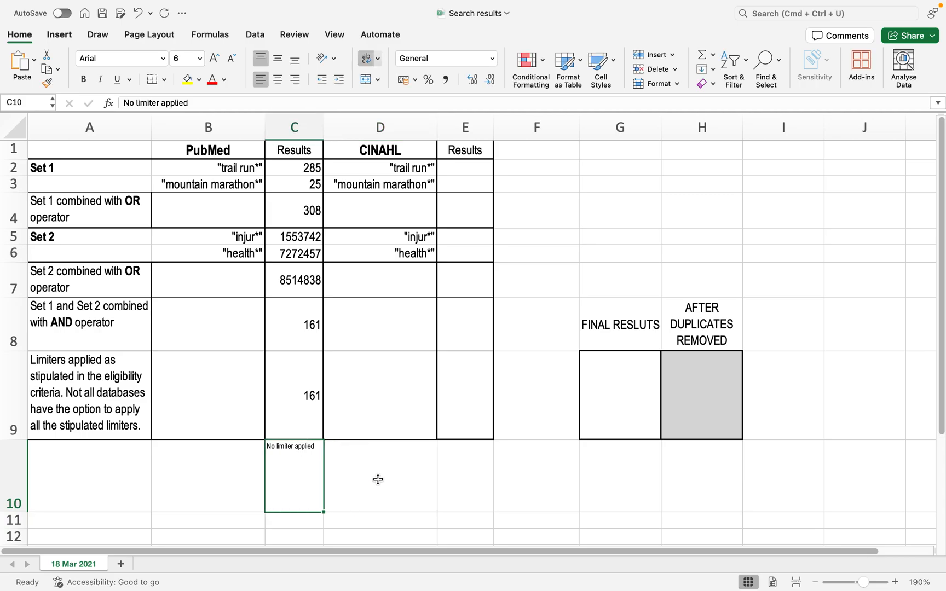
Switch to EndNote and save a new reference library named My EndNote Library.enl on the Desktop
{"action": "left_click", "coordinate": [304, 413]}
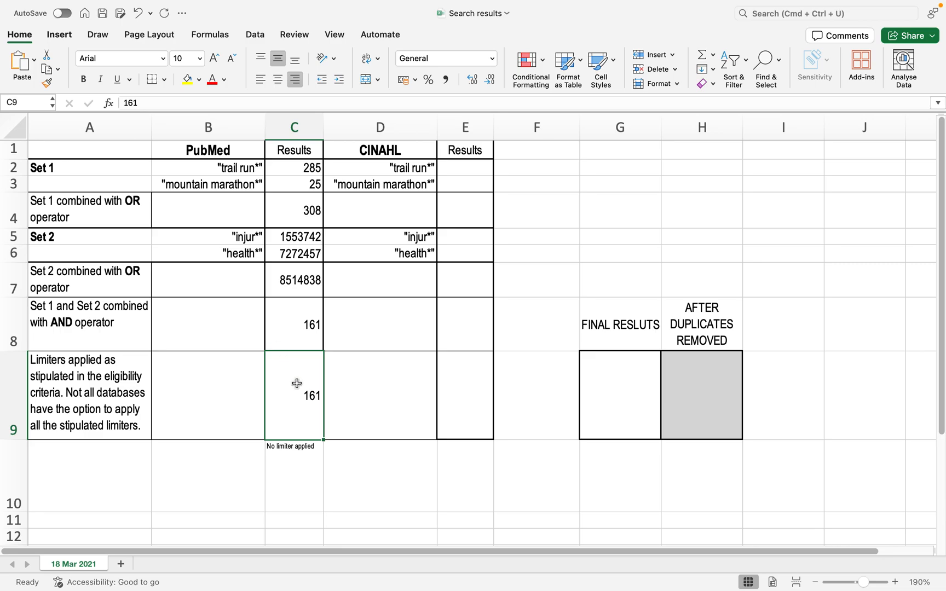
{"action": "key", "text": "ctrl+Left"}
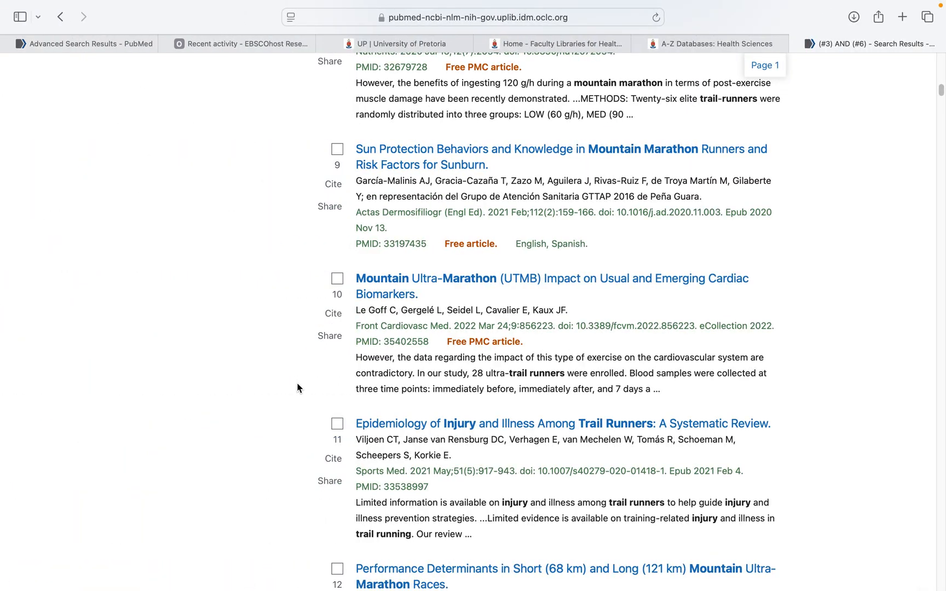
{"action": "key", "text": "ctrl+Left"}
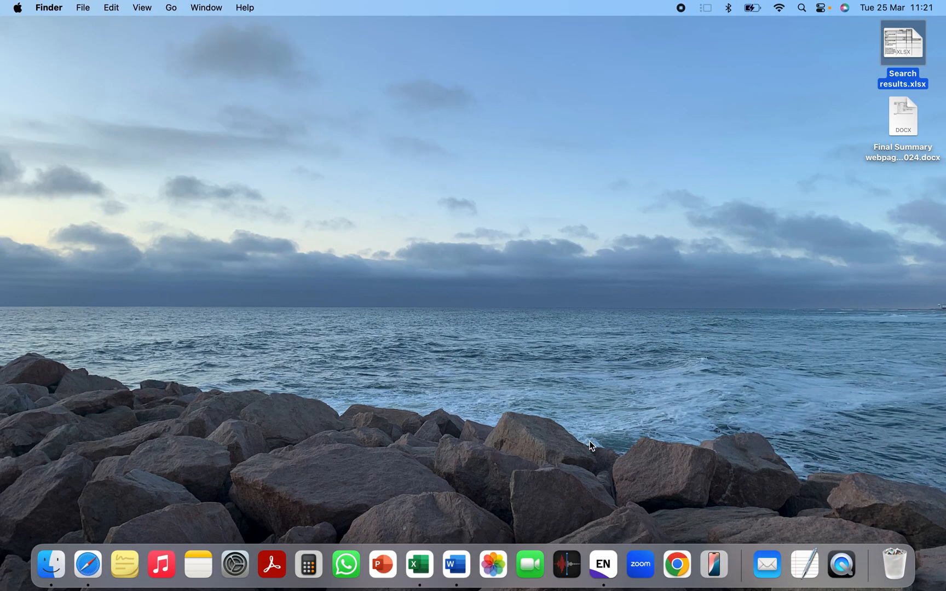
{"action": "left_click", "coordinate": [603, 565]}
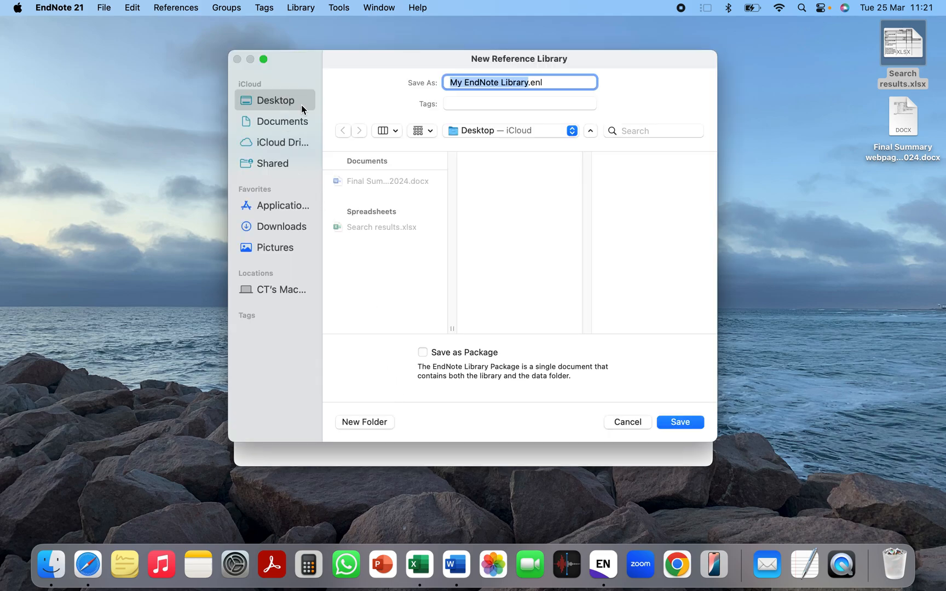
{"action": "left_click", "coordinate": [684, 424]}
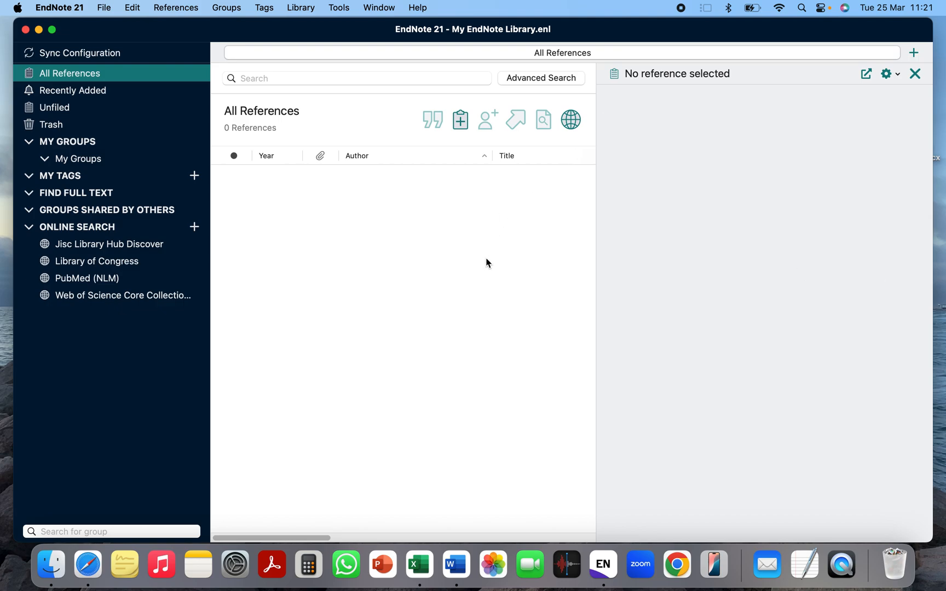
Return to the combined Set 1 and Set 2 search results in PubMed in Safari
{"action": "key", "text": "ctrl+Right"}
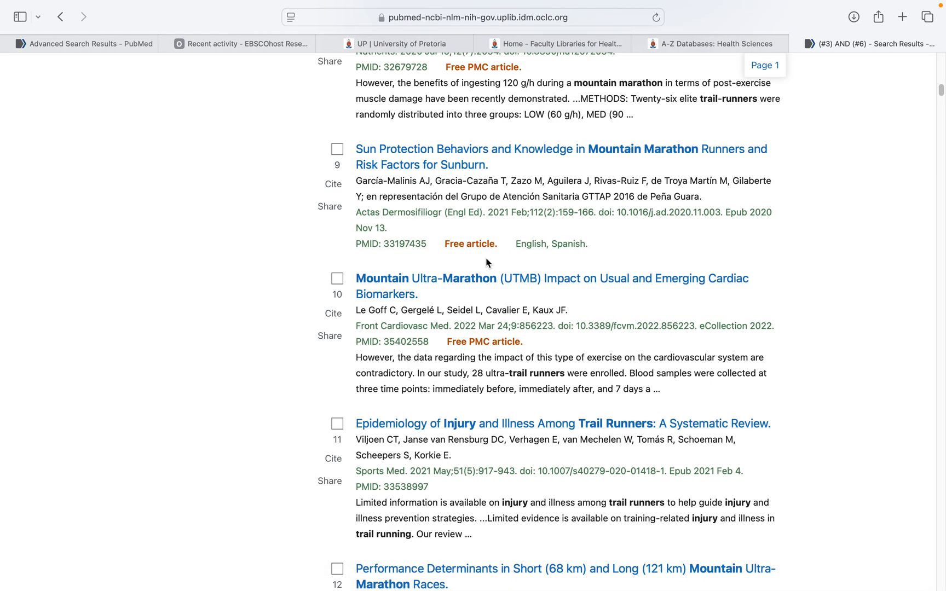
{"action": "scroll", "coordinate": [448, 303], "scroll_direction": "down", "scroll_amount": 10}
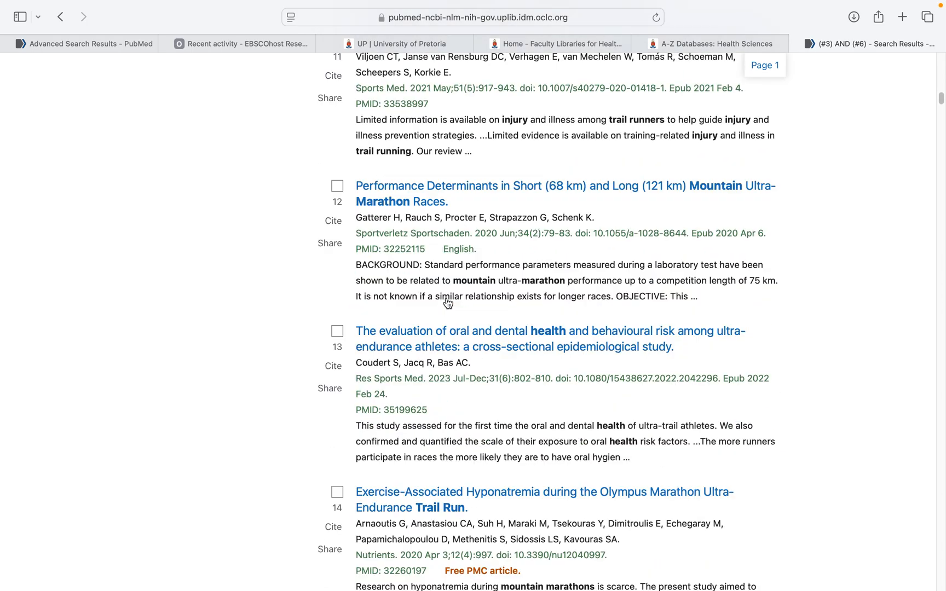
{"action": "scroll", "coordinate": [448, 303], "scroll_direction": "up", "scroll_amount": 20}
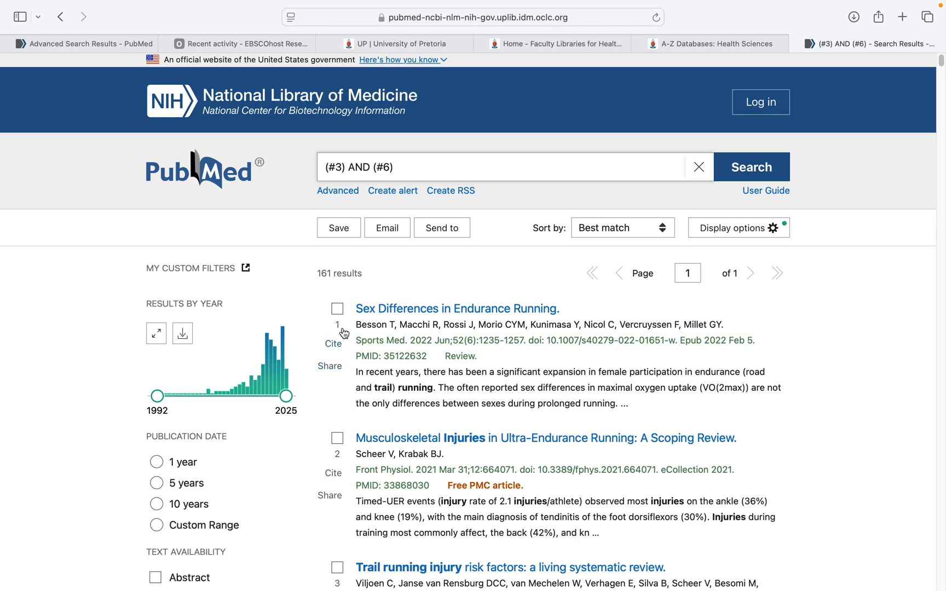
{"action": "left_click", "coordinate": [338, 310]}
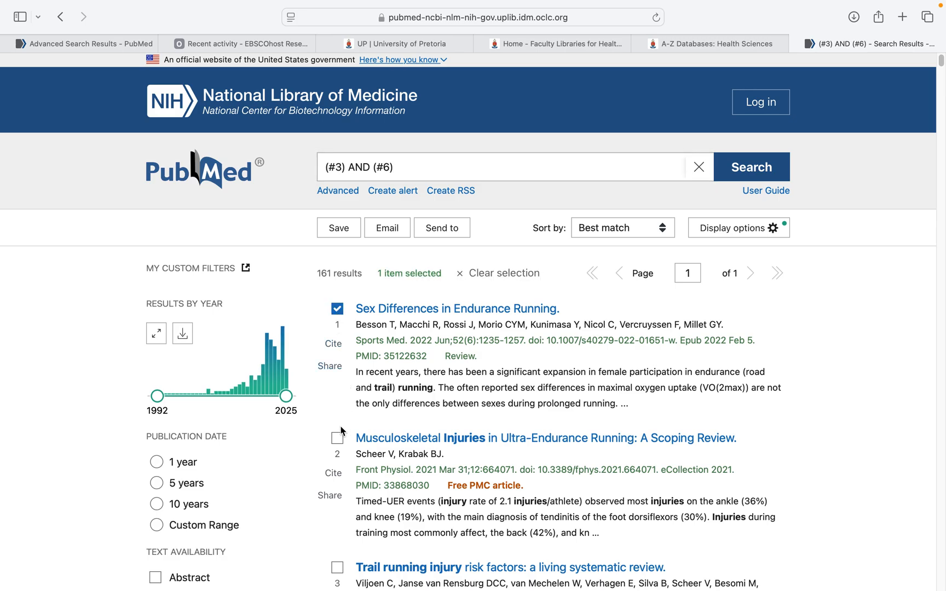
{"action": "left_click", "coordinate": [338, 439]}
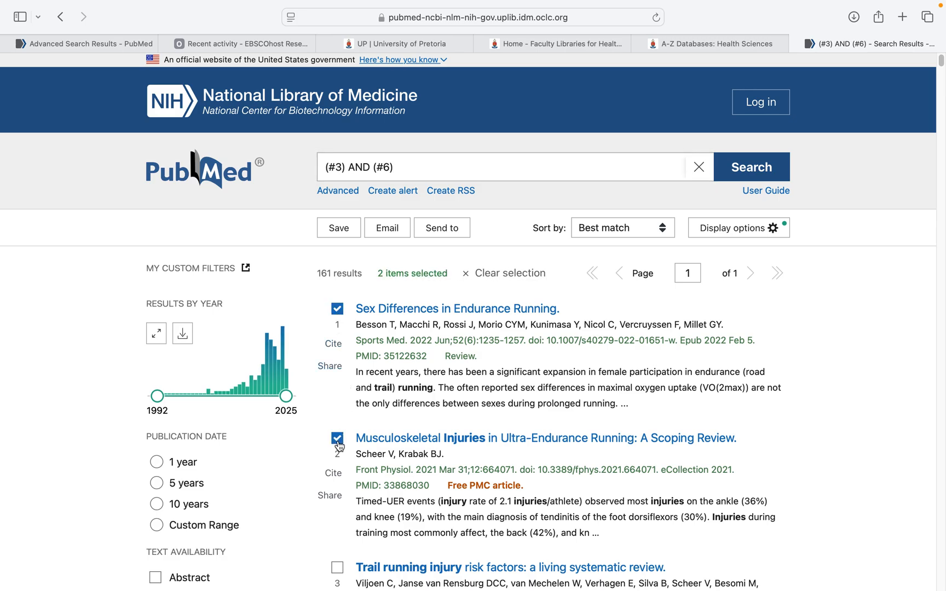
{"action": "left_click", "coordinate": [338, 441]}
{"action": "left_click", "coordinate": [337, 310]}
Review the list of combined search results from the first article down to the last one
{"action": "scroll", "coordinate": [386, 399], "scroll_direction": "down", "scroll_amount": 5}
{"action": "scroll", "coordinate": [386, 399], "scroll_direction": "down", "scroll_amount": 20}
{"action": "scroll", "coordinate": [387, 399], "scroll_direction": "down", "scroll_amount": 20}
{"action": "scroll", "coordinate": [386, 400], "scroll_direction": "down", "scroll_amount": 20}
{"action": "scroll", "coordinate": [386, 400], "scroll_direction": "down", "scroll_amount": 5}
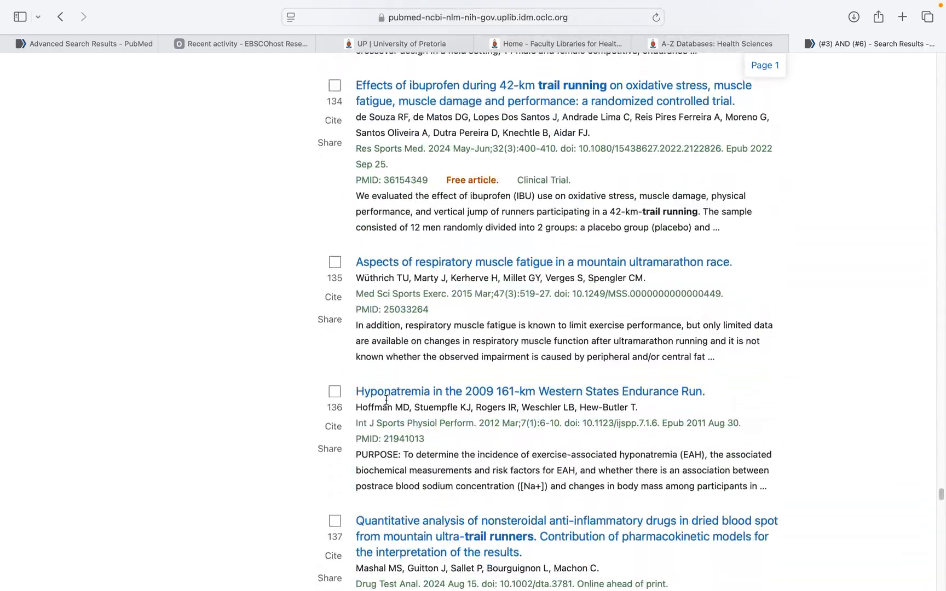
{"action": "scroll", "coordinate": [927, 491], "scroll_direction": "down", "scroll_amount": 20}
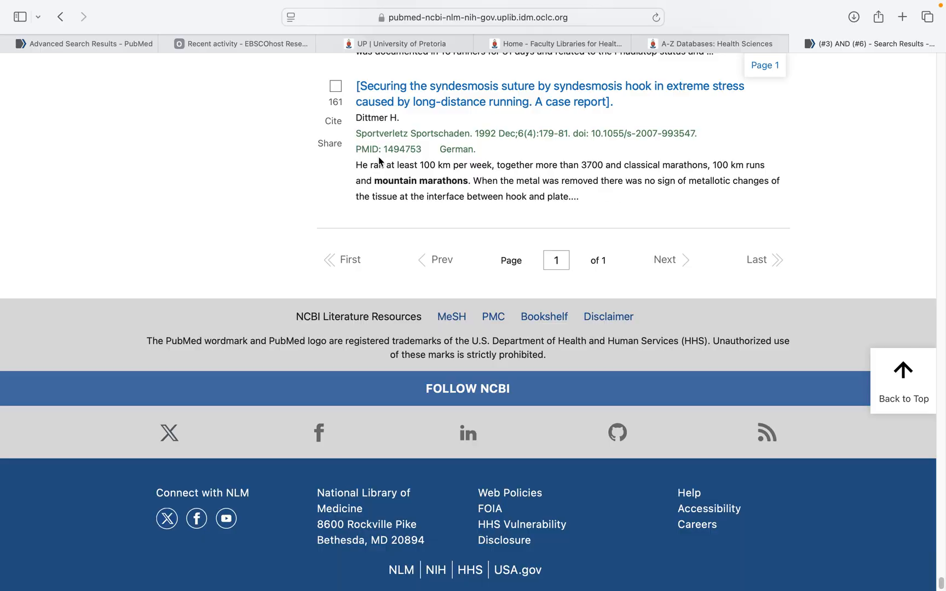
{"action": "scroll", "coordinate": [378, 161], "scroll_direction": "up", "scroll_amount": 3}
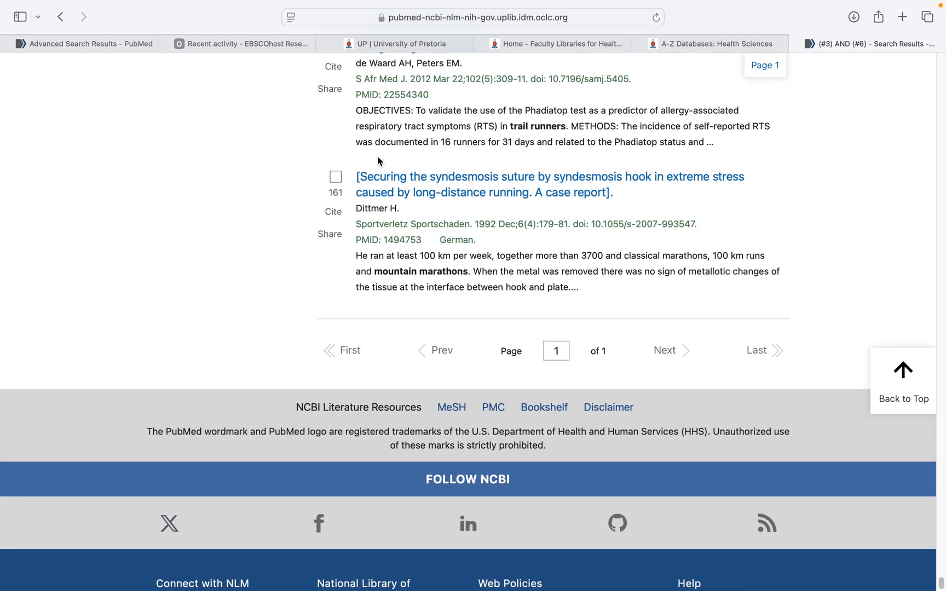
{"action": "scroll", "coordinate": [378, 161], "scroll_direction": "up", "scroll_amount": 20}
{"action": "scroll", "coordinate": [378, 161], "scroll_direction": "up", "scroll_amount": 20}
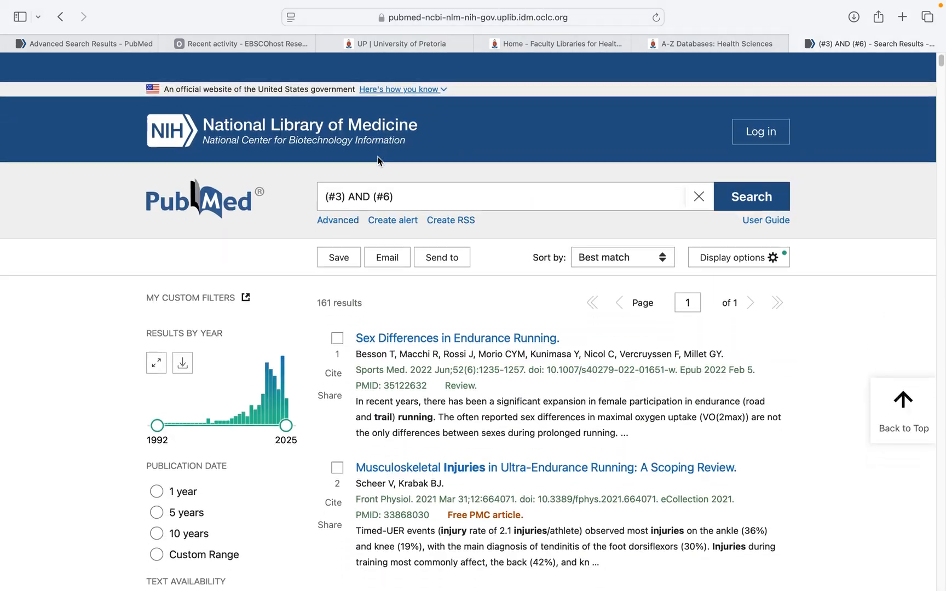
Select articles 1 to 50 individually in the PubMed results list for the combined search
{"action": "scroll", "coordinate": [384, 224], "scroll_direction": "down", "scroll_amount": 2}
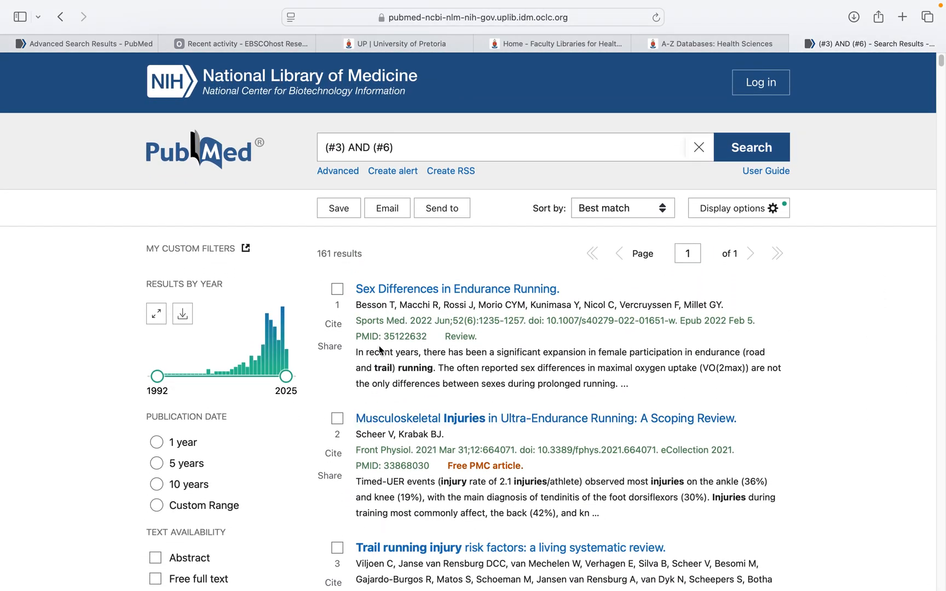
{"action": "left_click", "coordinate": [338, 289]}
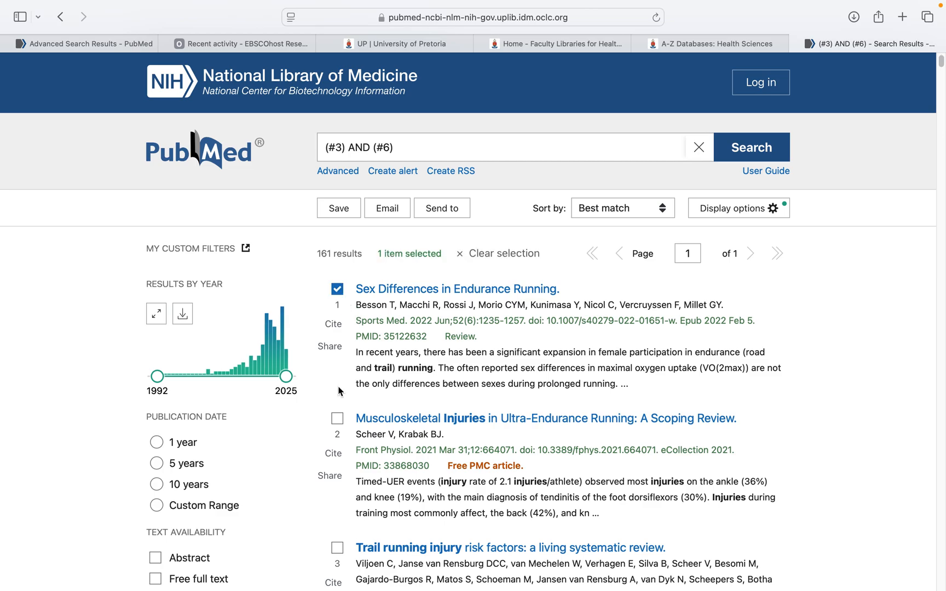
{"action": "left_click", "coordinate": [338, 428]}
{"action": "scroll", "coordinate": [349, 465], "scroll_direction": "down", "scroll_amount": 9}
{"action": "left_click", "coordinate": [337, 311]}
{"action": "left_click", "coordinate": [337, 464]}
{"action": "scroll", "coordinate": [340, 463], "scroll_direction": "down", "scroll_amount": 8}
{"action": "left_click", "coordinate": [338, 404]}
{"action": "scroll", "coordinate": [340, 409], "scroll_direction": "down", "scroll_amount": 7}
{"action": "left_click", "coordinate": [337, 365]}
{"action": "left_click", "coordinate": [338, 496]}
{"action": "scroll", "coordinate": [345, 383], "scroll_direction": "down", "scroll_amount": 15}
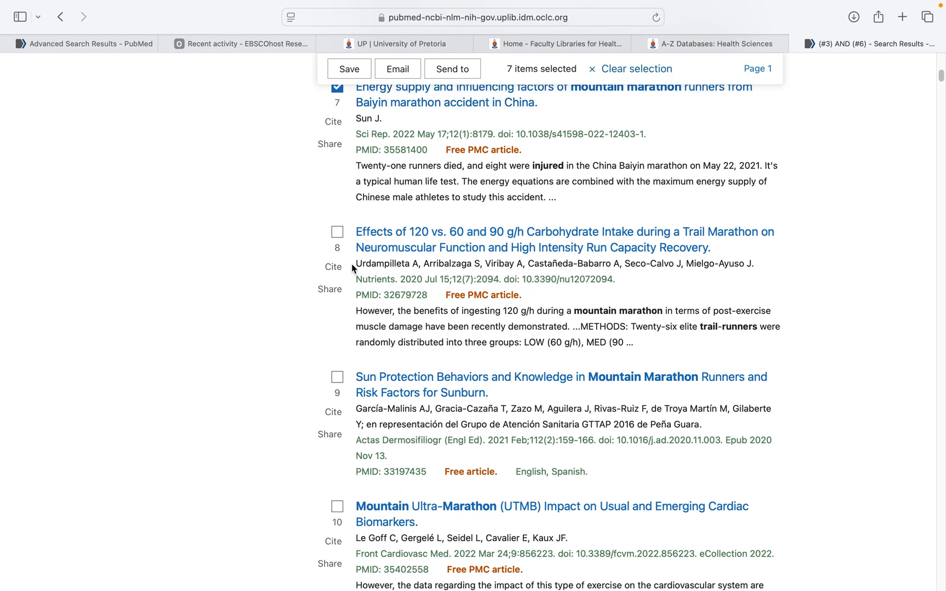
{"action": "left_click", "coordinate": [338, 236]}
{"action": "left_click", "coordinate": [338, 377]}
{"action": "left_click", "coordinate": [337, 507]}
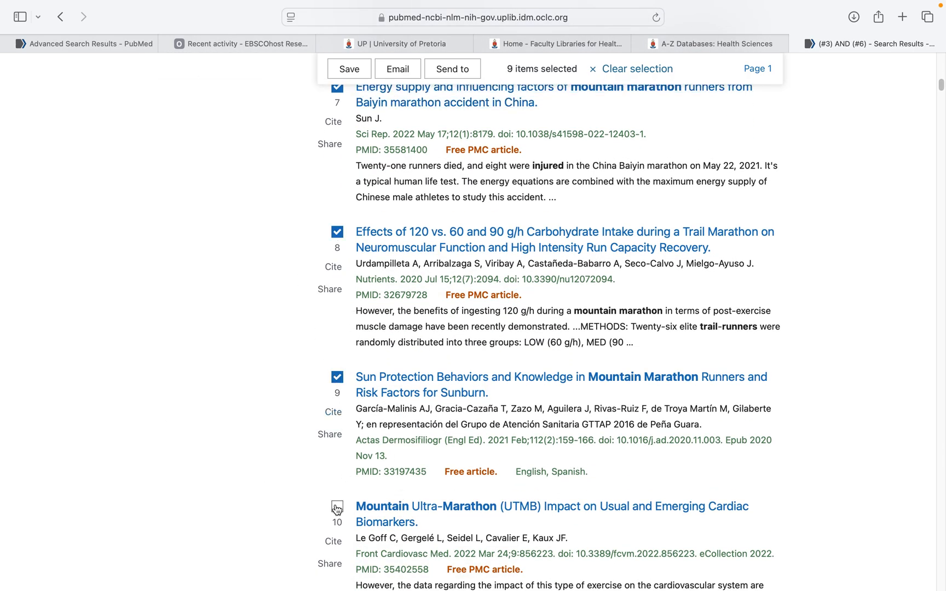
{"action": "scroll", "coordinate": [375, 490], "scroll_direction": "down", "scroll_amount": 17}
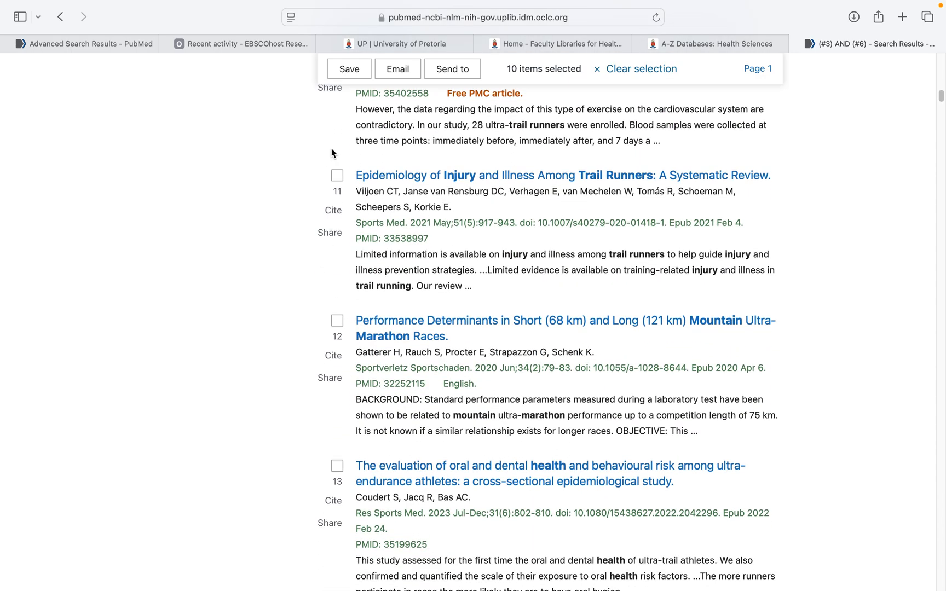
{"action": "left_click", "coordinate": [338, 177]}
{"action": "left_click", "coordinate": [339, 322]}
{"action": "left_click", "coordinate": [338, 465]}
{"action": "scroll", "coordinate": [359, 470], "scroll_direction": "down", "scroll_amount": 18}
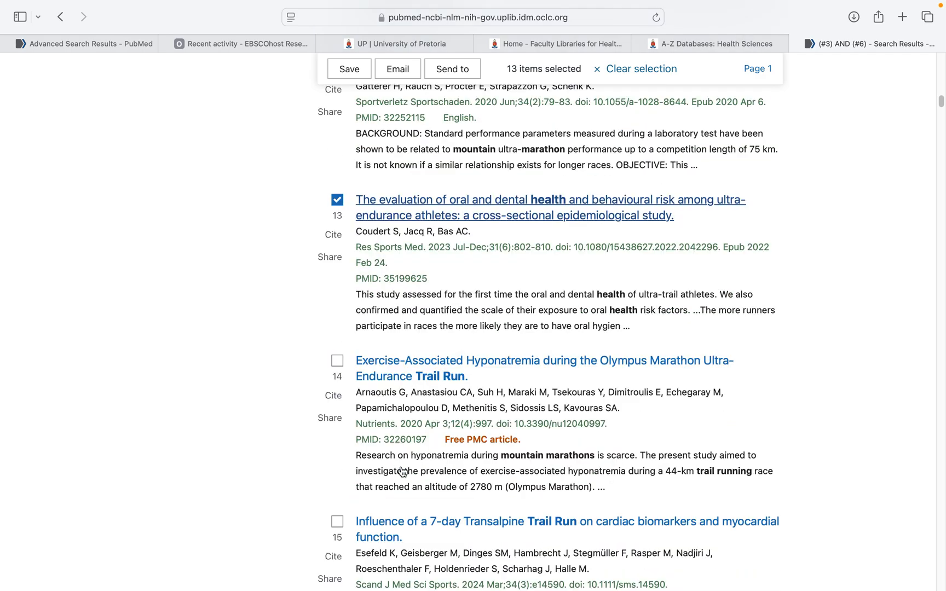
{"action": "left_click", "coordinate": [338, 120]}
{"action": "left_click", "coordinate": [338, 281]}
{"action": "left_click", "coordinate": [339, 443]}
{"action": "scroll", "coordinate": [339, 444], "scroll_direction": "down", "scroll_amount": 15}
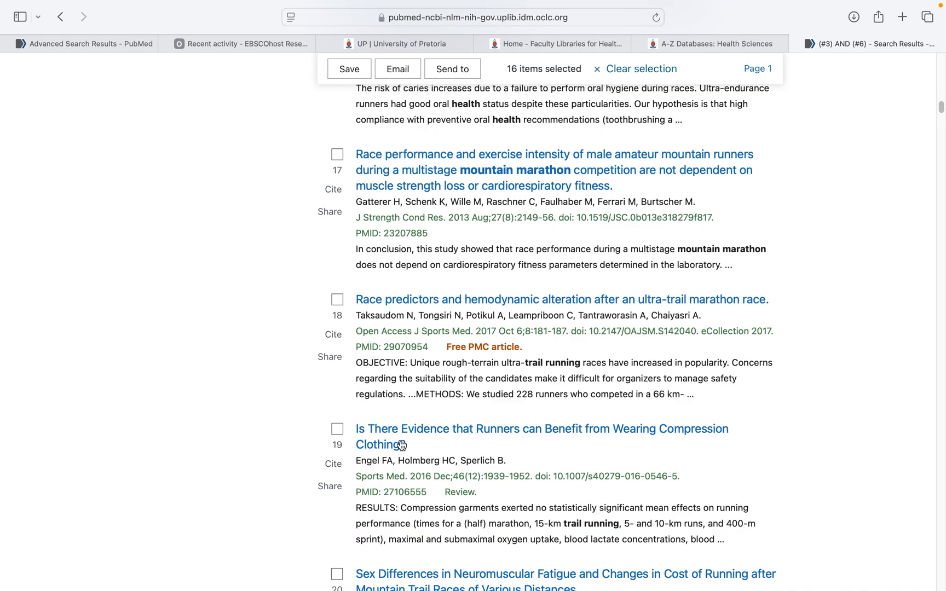
{"action": "left_click", "coordinate": [335, 158]}
{"action": "left_click", "coordinate": [337, 302]}
{"action": "left_click", "coordinate": [337, 431]}
{"action": "scroll", "coordinate": [383, 447], "scroll_direction": "down", "scroll_amount": 15}
{"action": "left_click", "coordinate": [338, 153]}
{"action": "left_click", "coordinate": [337, 321]}
{"action": "left_click", "coordinate": [338, 474]}
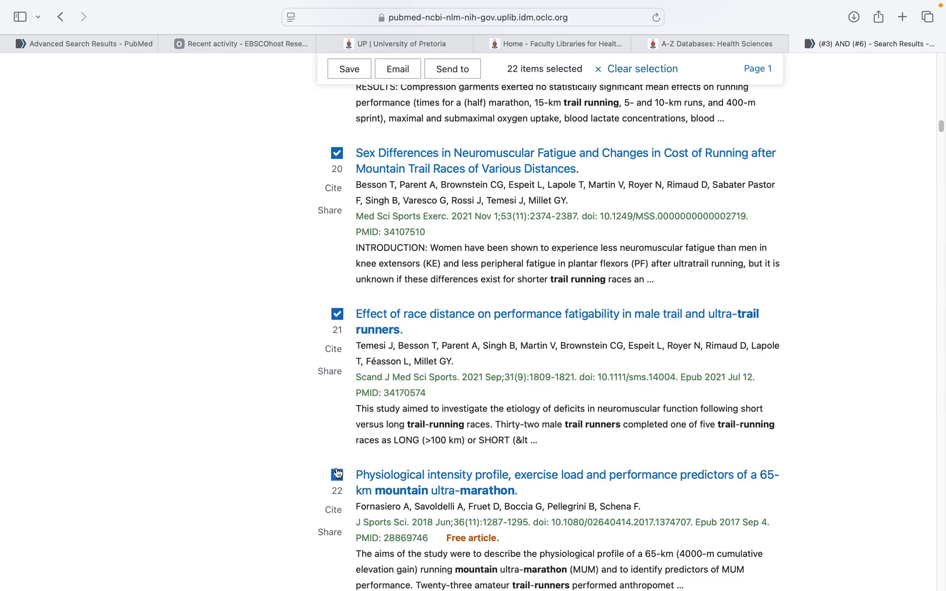
{"action": "scroll", "coordinate": [420, 462], "scroll_direction": "down", "scroll_amount": 17}
{"action": "left_click", "coordinate": [337, 154]}
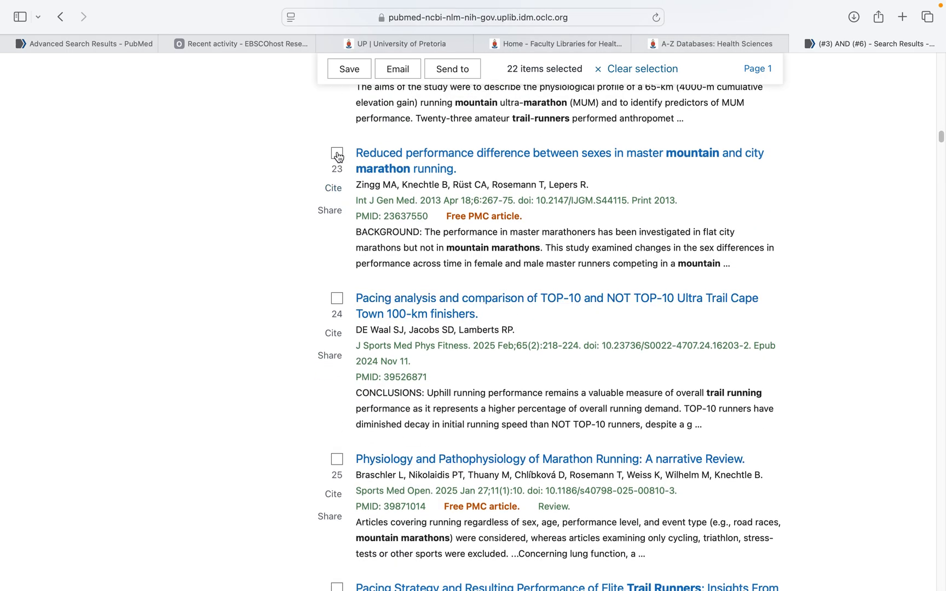
{"action": "left_click", "coordinate": [338, 301]}
{"action": "left_click", "coordinate": [338, 460]}
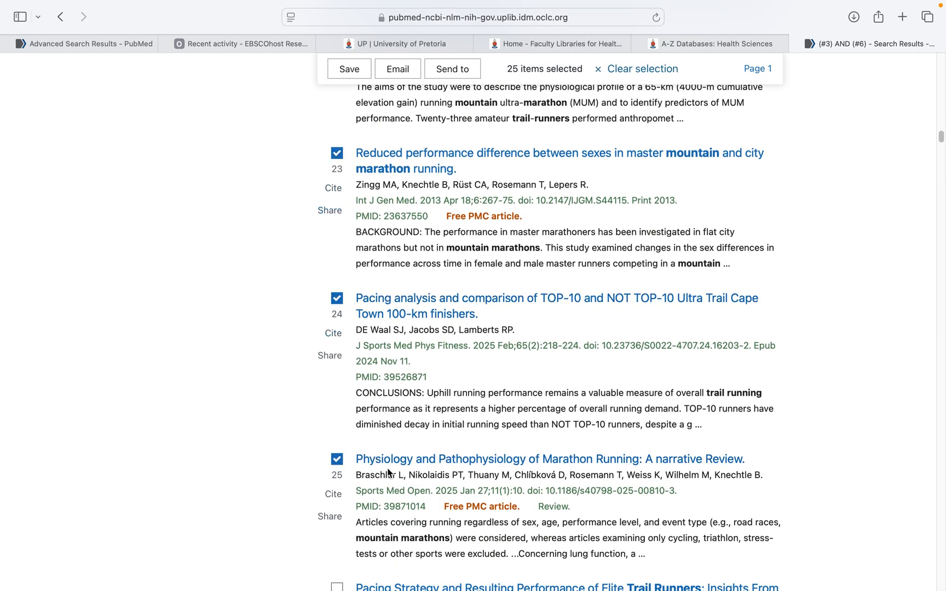
{"action": "scroll", "coordinate": [339, 461], "scroll_direction": "down", "scroll_amount": 5}
{"action": "left_click", "coordinate": [338, 326]}
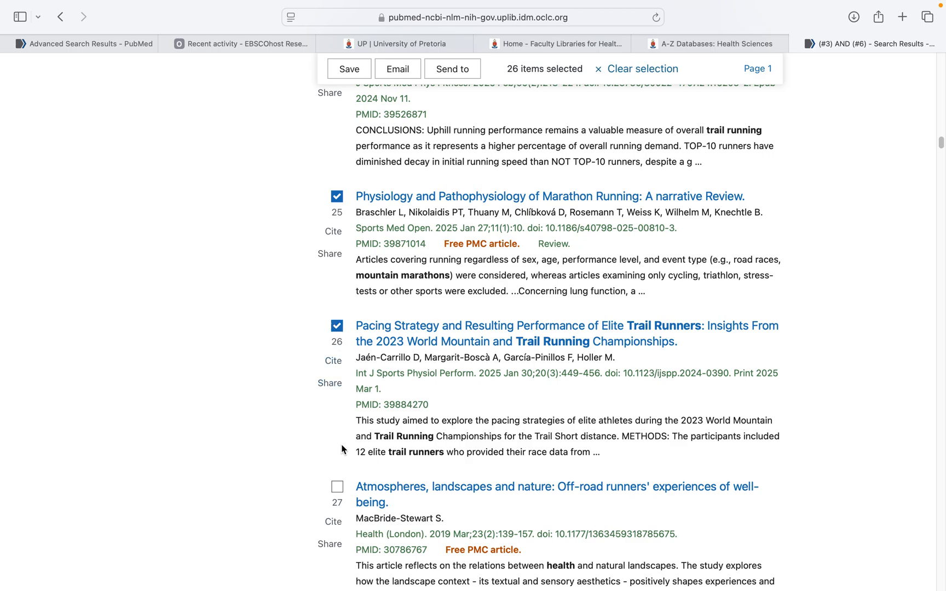
{"action": "left_click", "coordinate": [337, 487]}
{"action": "scroll", "coordinate": [338, 490], "scroll_direction": "down", "scroll_amount": 7}
{"action": "left_click", "coordinate": [337, 268]}
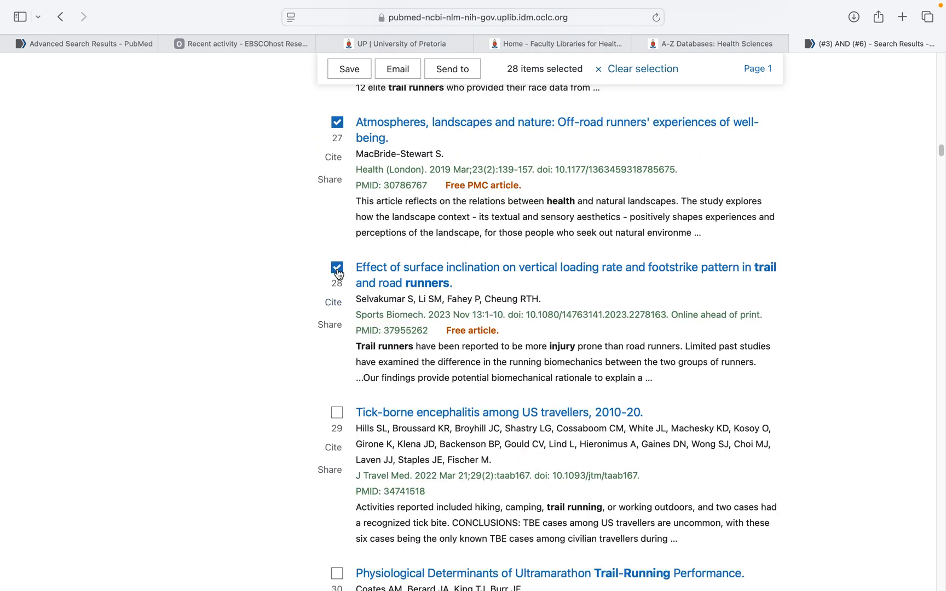
{"action": "left_click", "coordinate": [338, 413]}
{"action": "scroll", "coordinate": [336, 406], "scroll_direction": "down", "scroll_amount": 5}
{"action": "left_click", "coordinate": [337, 300]}
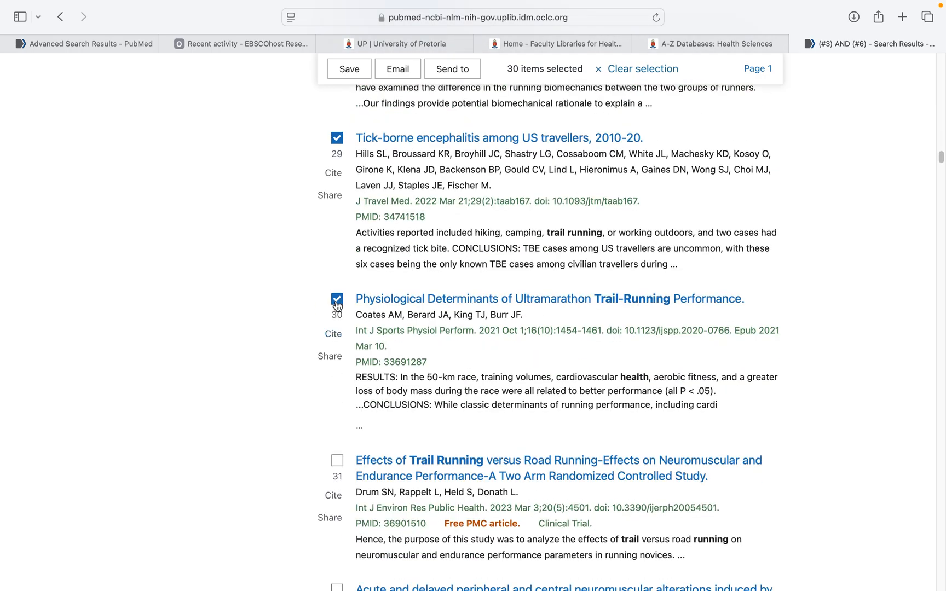
{"action": "left_click", "coordinate": [338, 459]}
{"action": "scroll", "coordinate": [338, 454], "scroll_direction": "down", "scroll_amount": 4}
{"action": "left_click", "coordinate": [338, 358]}
{"action": "left_click", "coordinate": [337, 501]}
{"action": "scroll", "coordinate": [338, 457], "scroll_direction": "down", "scroll_amount": 5}
{"action": "left_click", "coordinate": [338, 384]}
{"action": "left_click", "coordinate": [337, 474]}
{"action": "scroll", "coordinate": [338, 428], "scroll_direction": "down", "scroll_amount": 5}
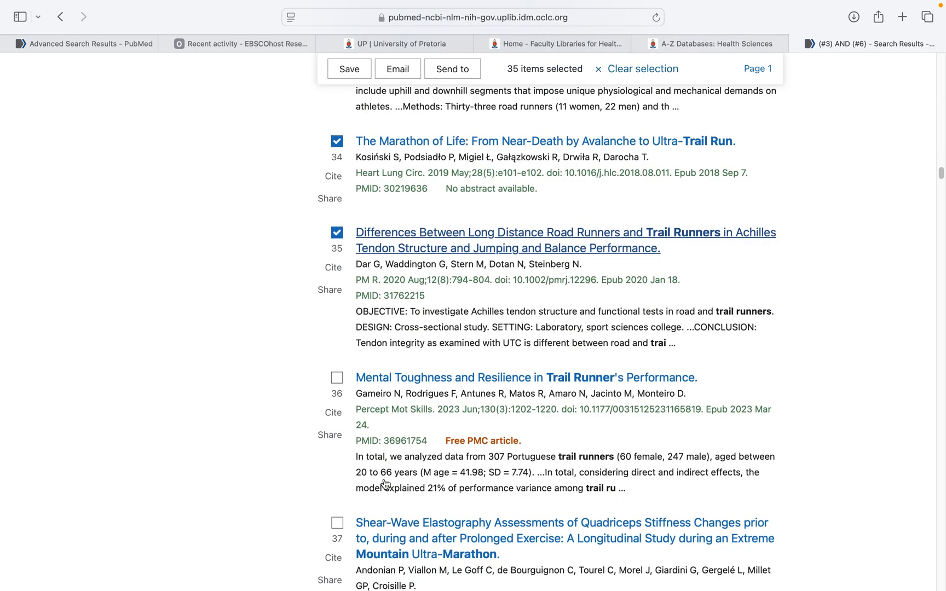
{"action": "left_click", "coordinate": [337, 374]}
{"action": "left_click", "coordinate": [337, 517]}
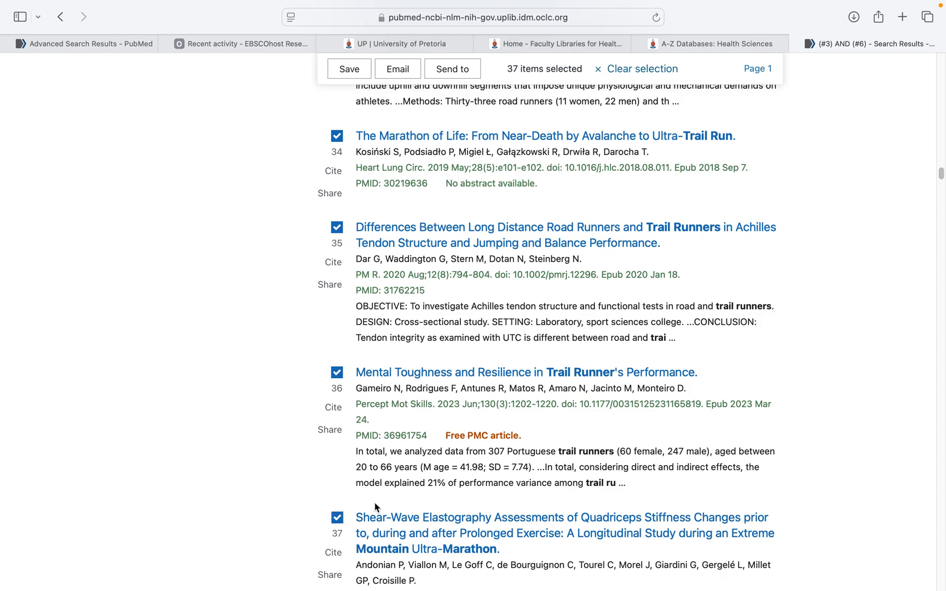
{"action": "scroll", "coordinate": [374, 503], "scroll_direction": "down", "scroll_amount": 5}
{"action": "scroll", "coordinate": [376, 504], "scroll_direction": "down", "scroll_amount": 4}
{"action": "left_click", "coordinate": [337, 270]}
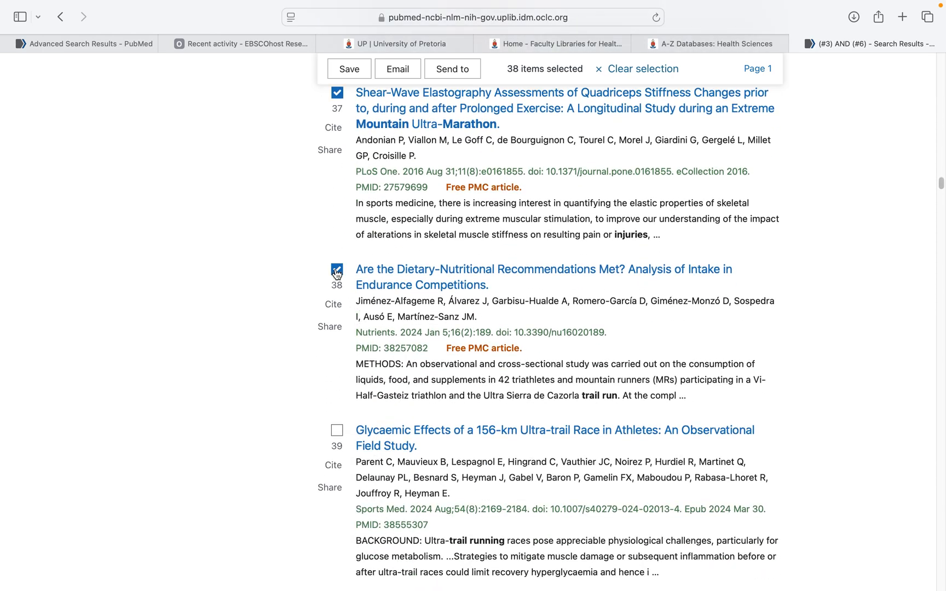
{"action": "left_click", "coordinate": [337, 431]}
{"action": "scroll", "coordinate": [334, 416], "scroll_direction": "down", "scroll_amount": 6}
{"action": "left_click", "coordinate": [337, 314]}
{"action": "left_click", "coordinate": [337, 490]}
{"action": "scroll", "coordinate": [339, 482], "scroll_direction": "down", "scroll_amount": 5}
{"action": "left_click", "coordinate": [338, 364]}
{"action": "left_click", "coordinate": [337, 510]}
{"action": "scroll", "coordinate": [302, 444], "scroll_direction": "down", "scroll_amount": 6}
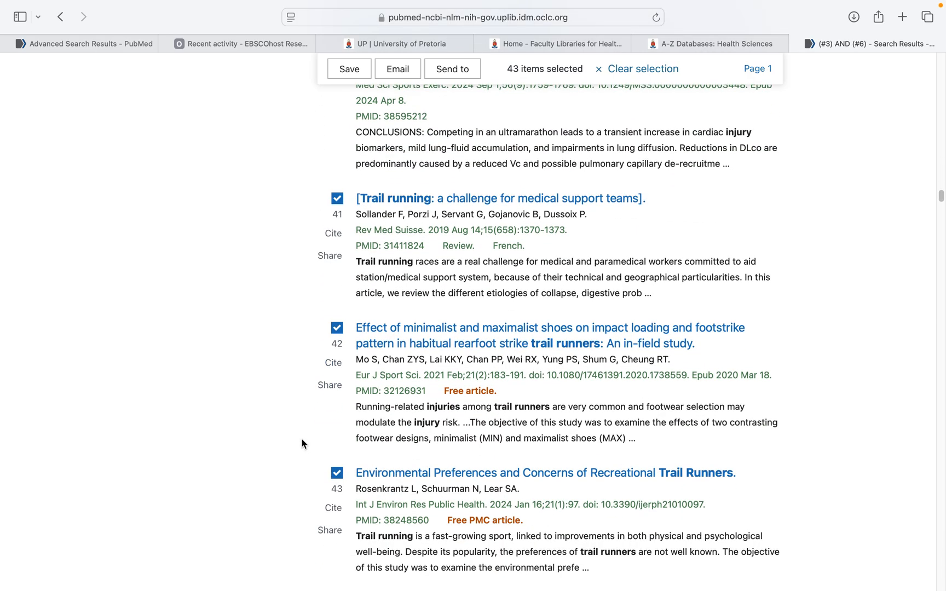
{"action": "left_click", "coordinate": [336, 349]}
{"action": "left_click", "coordinate": [336, 479]}
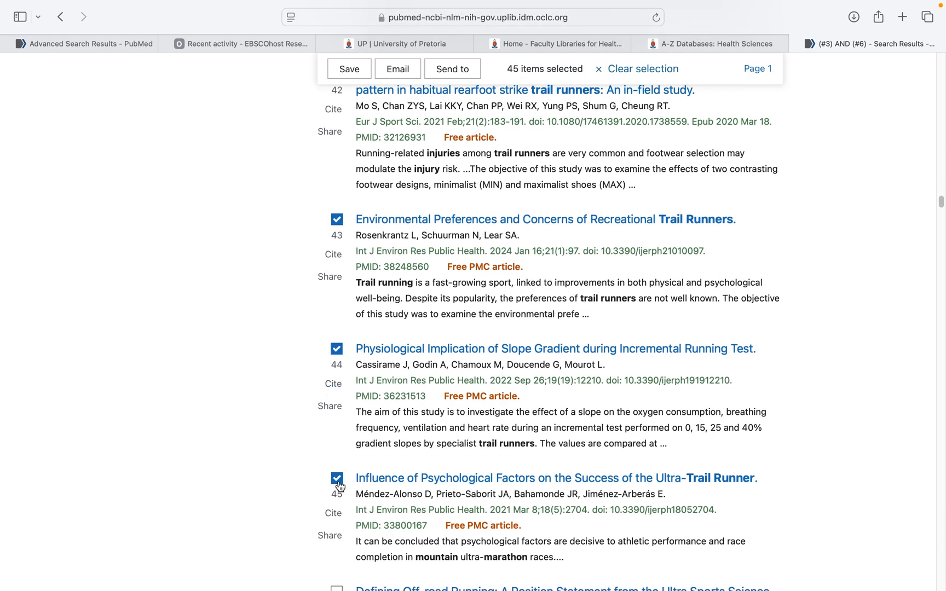
{"action": "scroll", "coordinate": [308, 481], "scroll_direction": "down", "scroll_amount": 1}
{"action": "scroll", "coordinate": [306, 482], "scroll_direction": "down", "scroll_amount": 6}
{"action": "left_click", "coordinate": [336, 259]}
{"action": "left_click", "coordinate": [337, 404]}
{"action": "left_click", "coordinate": [337, 551]}
{"action": "scroll", "coordinate": [285, 515], "scroll_direction": "down", "scroll_amount": 7}
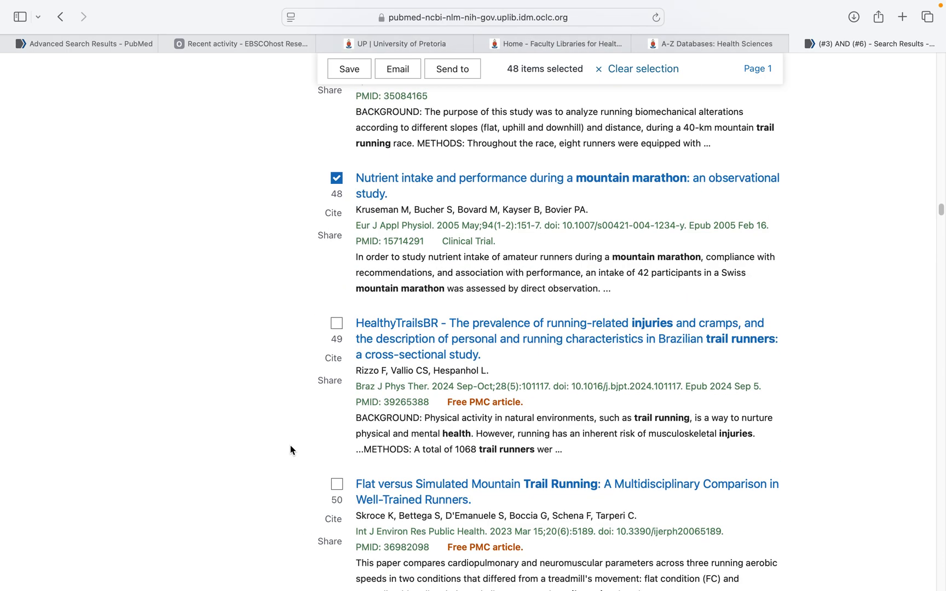
{"action": "left_click", "coordinate": [337, 324]}
{"action": "left_click", "coordinate": [336, 485]}
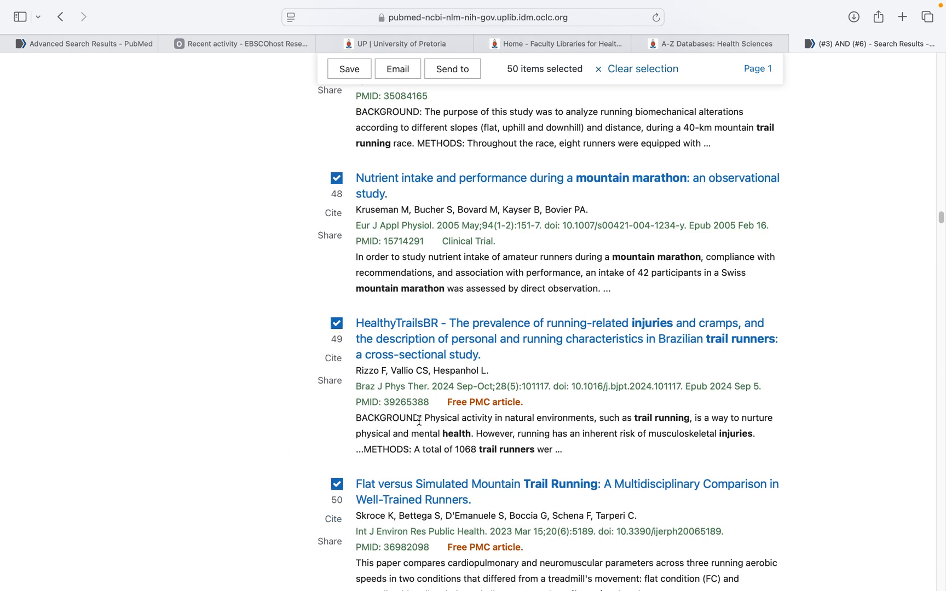
{"action": "scroll", "coordinate": [427, 413], "scroll_direction": "up", "scroll_amount": 20}
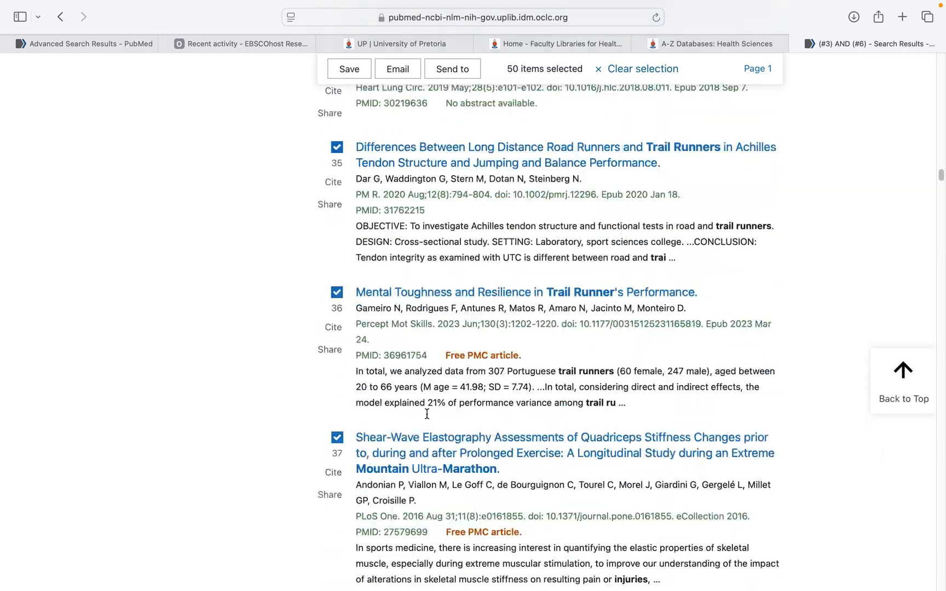
Create a citation manager file from the 50 selected PubMed articles
{"action": "scroll", "coordinate": [427, 413], "scroll_direction": "up", "scroll_amount": 20}
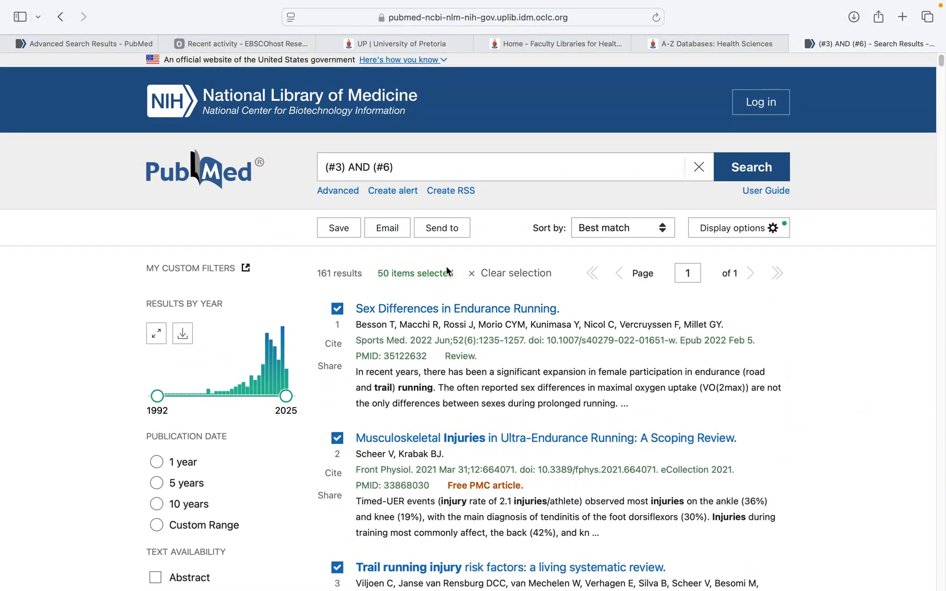
{"action": "left_click", "coordinate": [445, 230]}
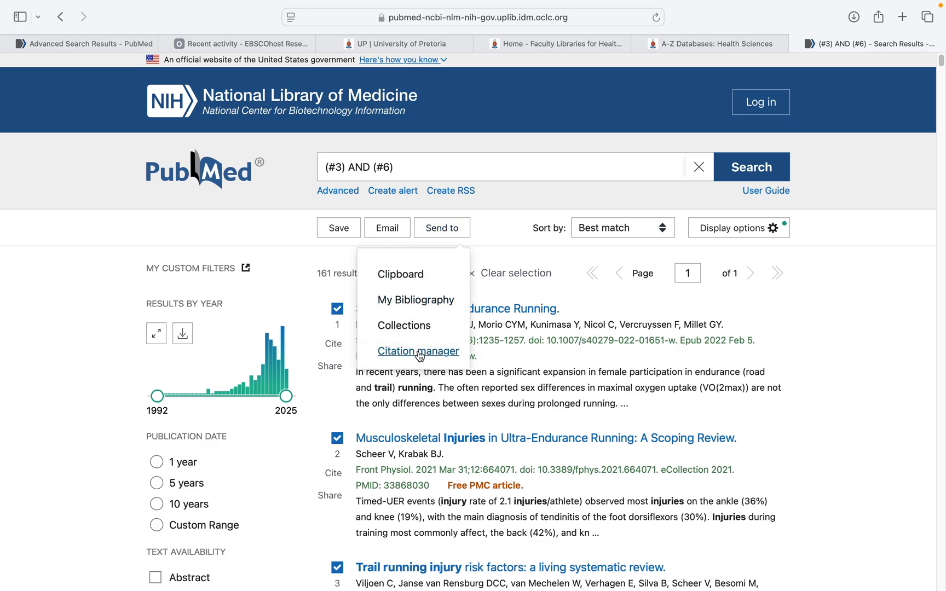
{"action": "left_click", "coordinate": [419, 352]}
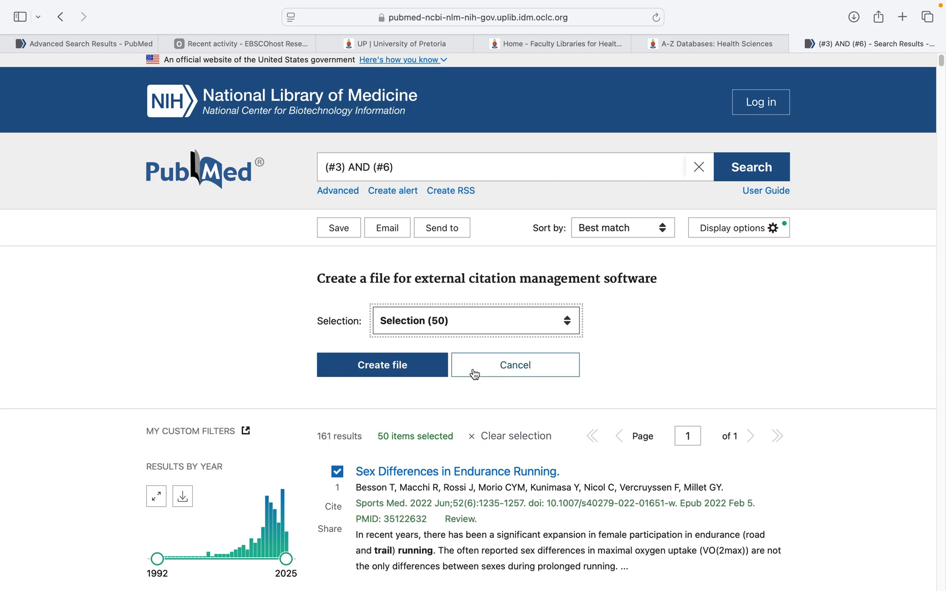
{"action": "left_click", "coordinate": [431, 375]}
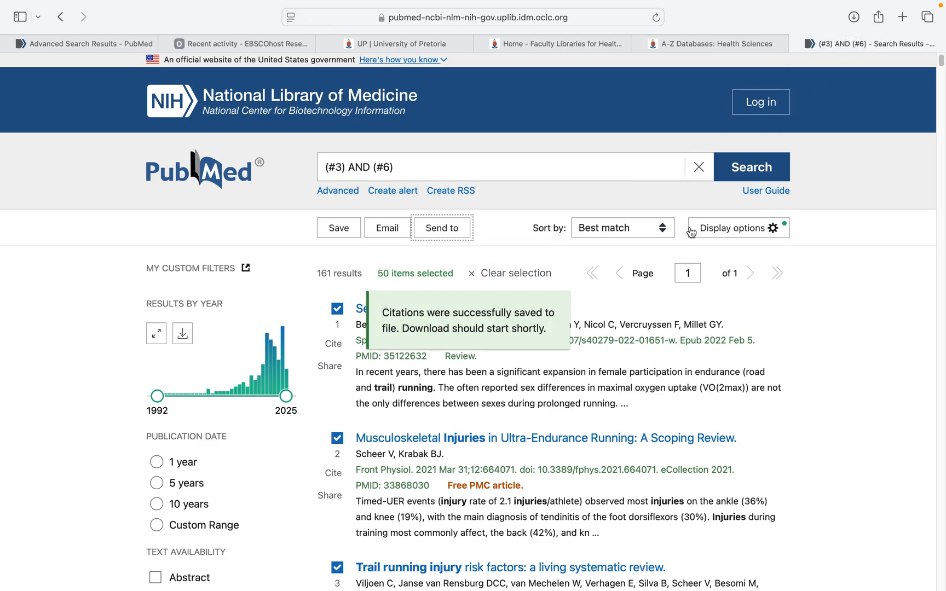
Import the downloaded file pubmed-3AND6-set.nbib into the EndNote library and close the reference preview
{"action": "left_click", "coordinate": [854, 17]}
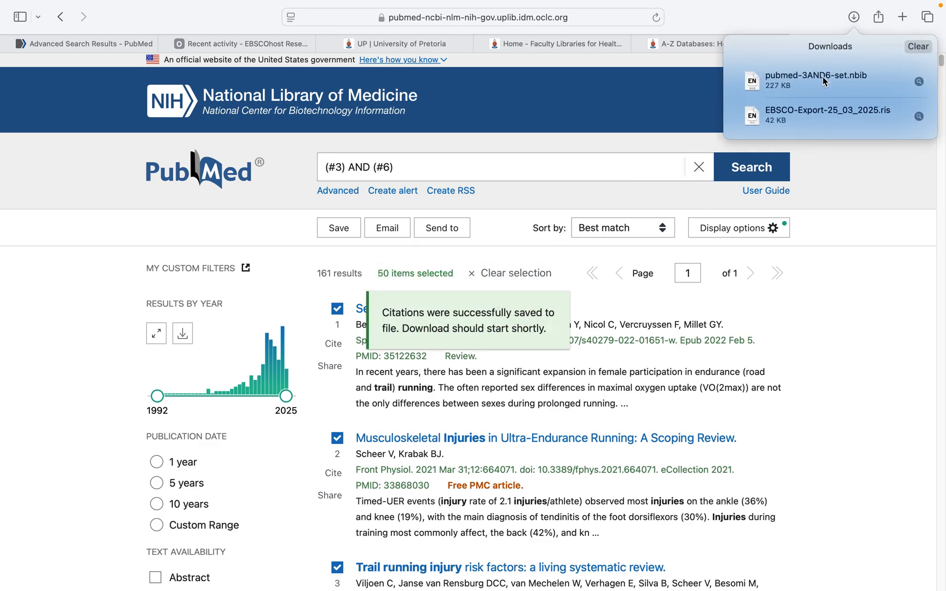
{"action": "double_click", "coordinate": [825, 81]}
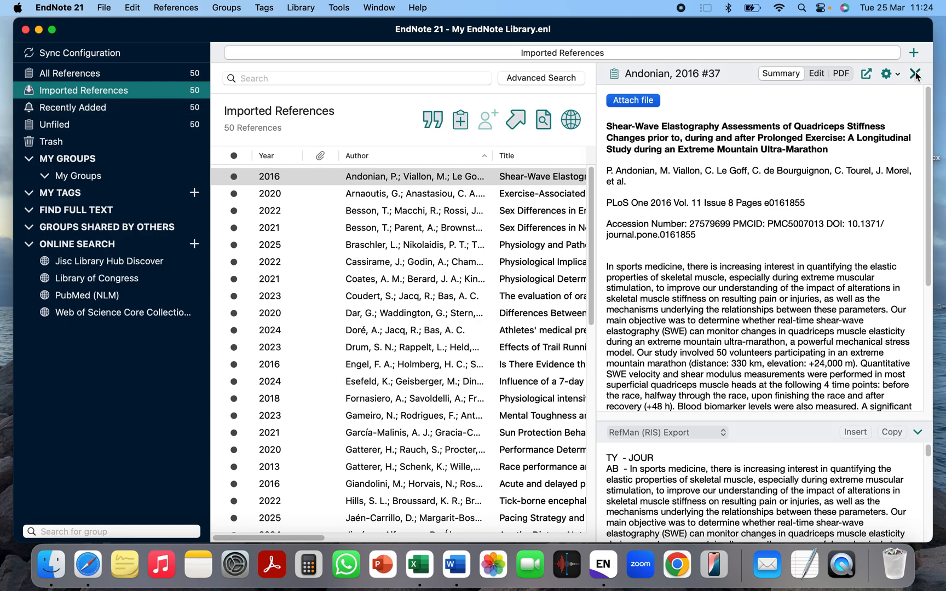
{"action": "left_click", "coordinate": [915, 74]}
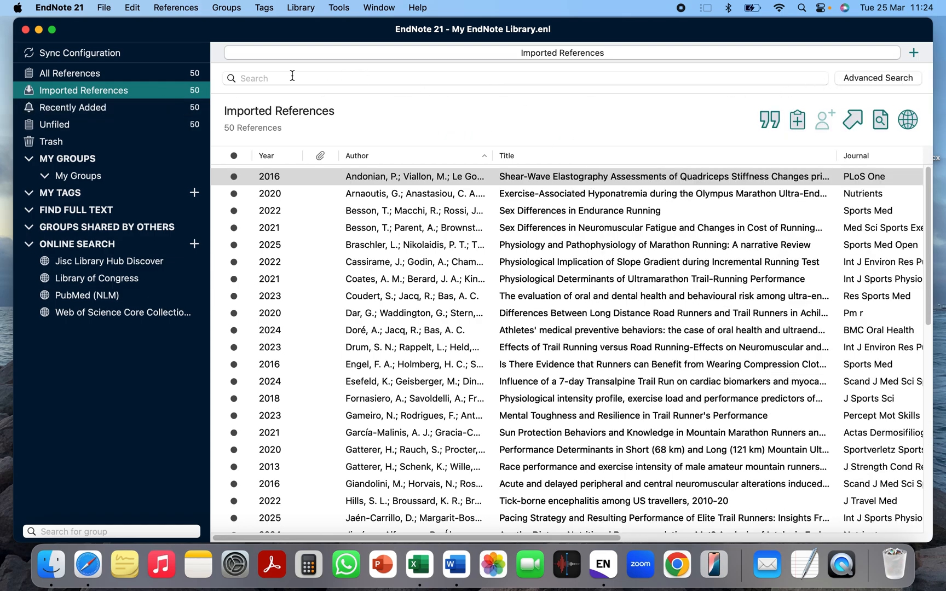
Create a group named PUBMED under My Groups in the EndNote library and view it
{"action": "left_click", "coordinate": [90, 176]}
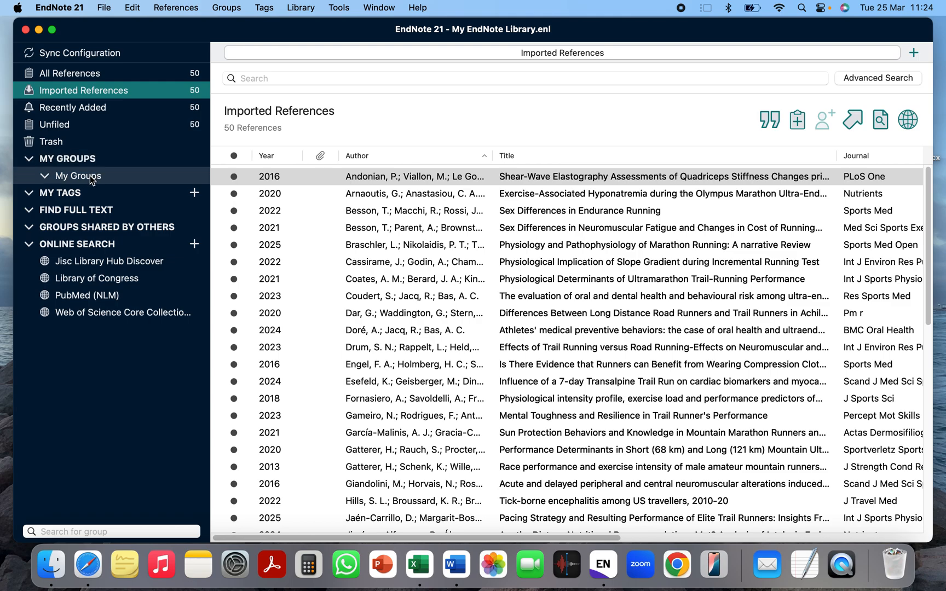
{"action": "right_click", "coordinate": [91, 177]}
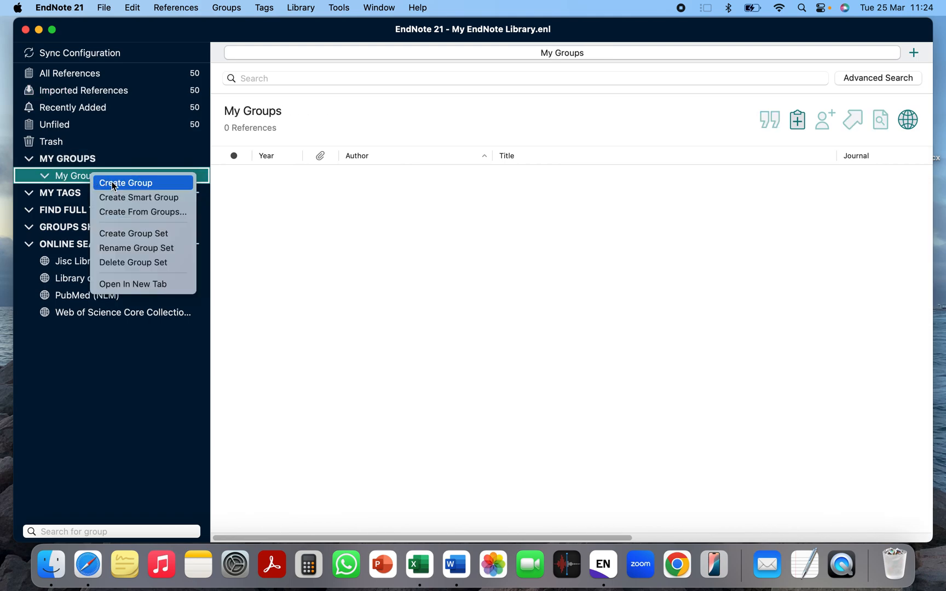
{"action": "left_click", "coordinate": [115, 184]}
{"action": "type", "text": "PUBMED"}
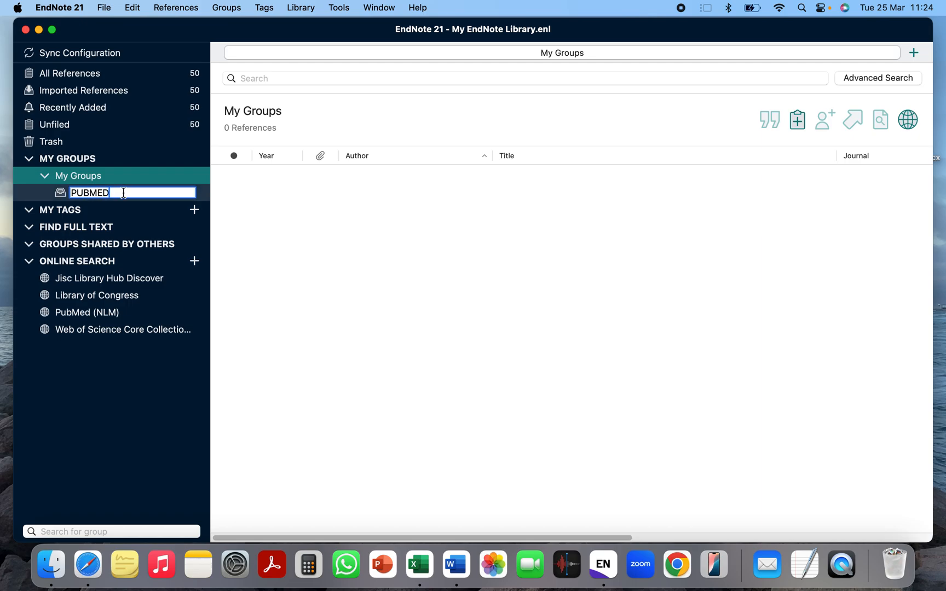
{"action": "left_click", "coordinate": [273, 241]}
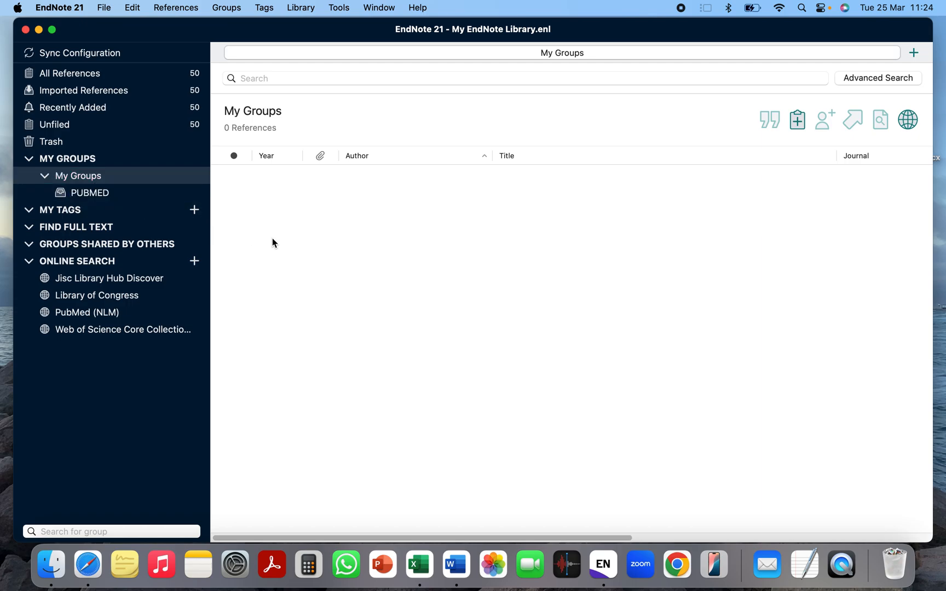
{"action": "left_click", "coordinate": [131, 193]}
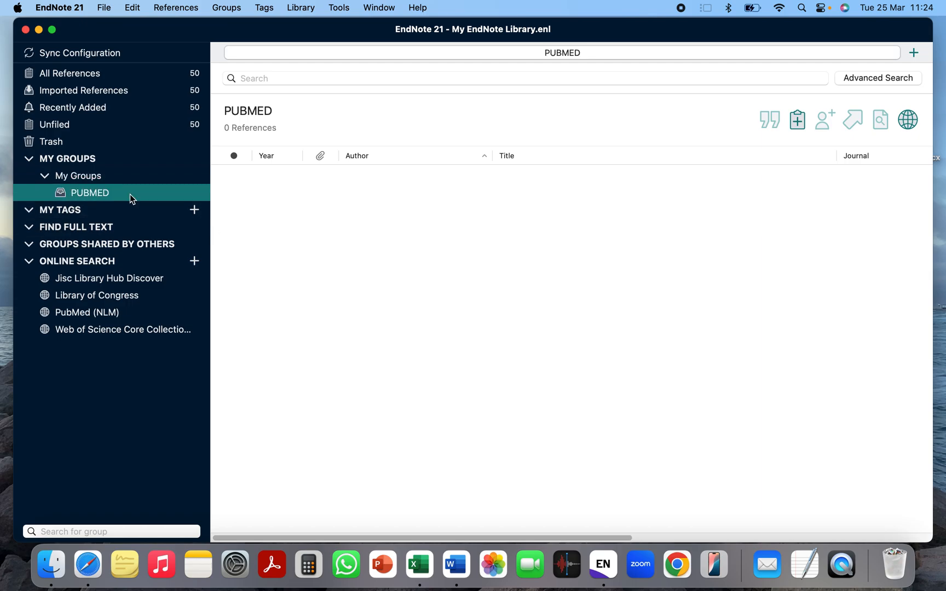
Add all the recently added references to the PUBMED group
{"action": "left_click", "coordinate": [129, 108]}
{"action": "scroll", "coordinate": [340, 354], "scroll_direction": "down", "scroll_amount": 15}
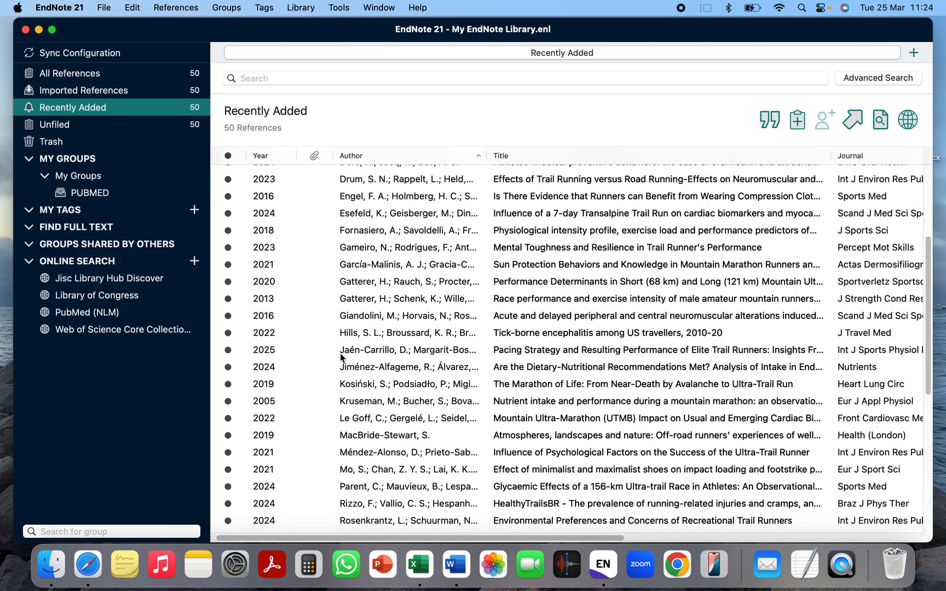
{"action": "left_click_drag", "start_coordinate": [309, 527], "coordinate": [325, 24]}
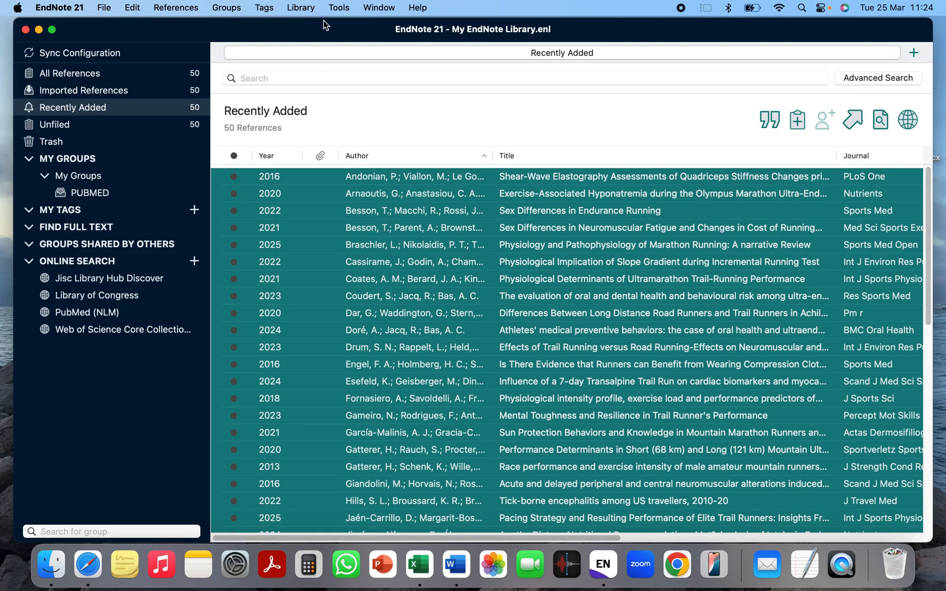
{"action": "left_click_drag", "start_coordinate": [293, 241], "coordinate": [118, 190]}
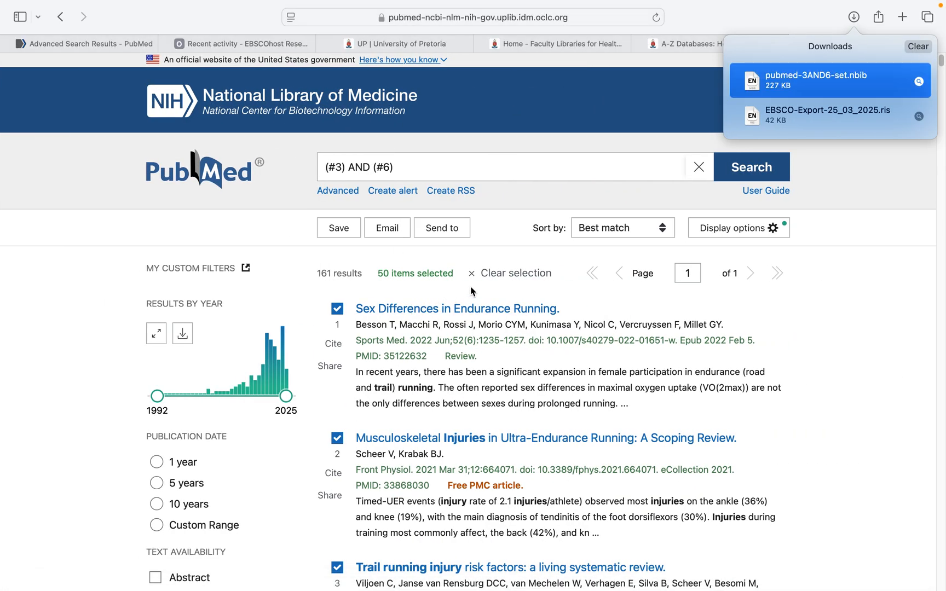
Return to Safari and bring up the A-Z Databases: Health Sciences page
{"action": "left_click", "coordinate": [531, 145]}
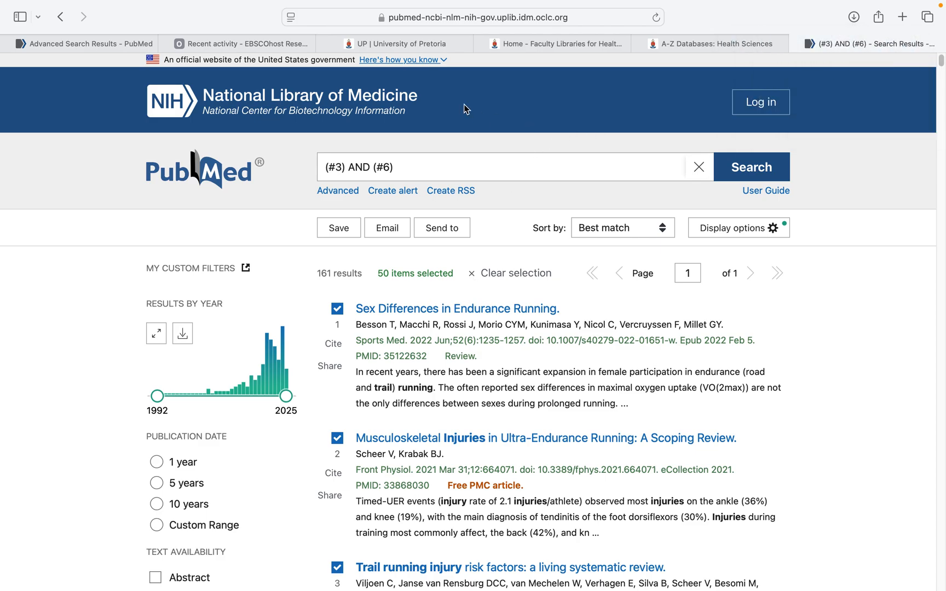
{"action": "left_click", "coordinate": [241, 47]}
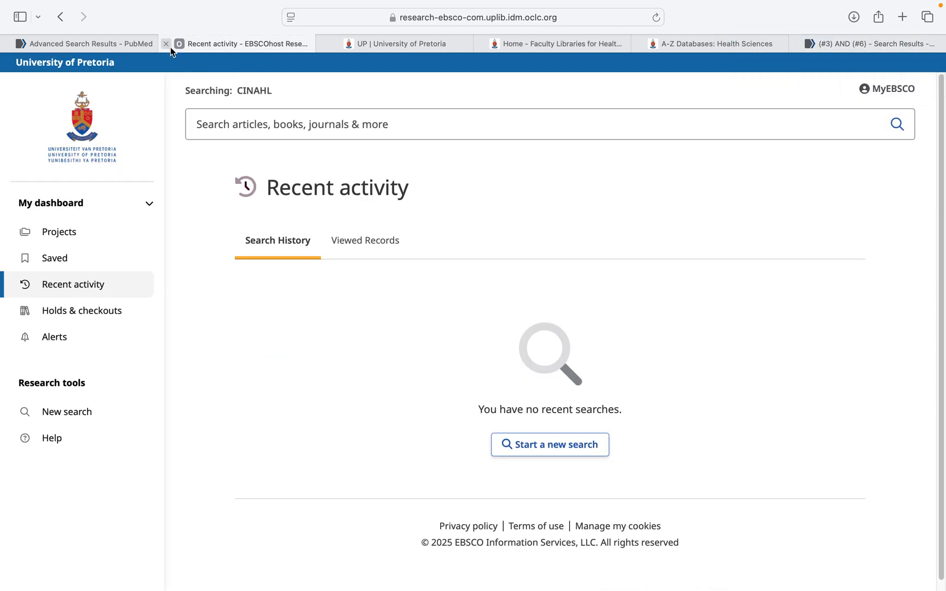
{"action": "left_click", "coordinate": [118, 40]}
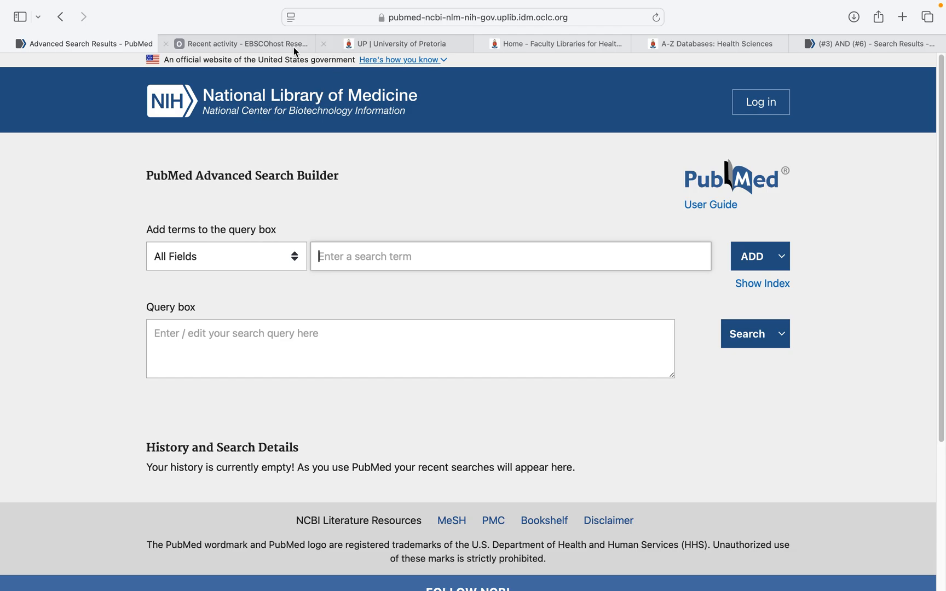
{"action": "left_click", "coordinate": [388, 48]}
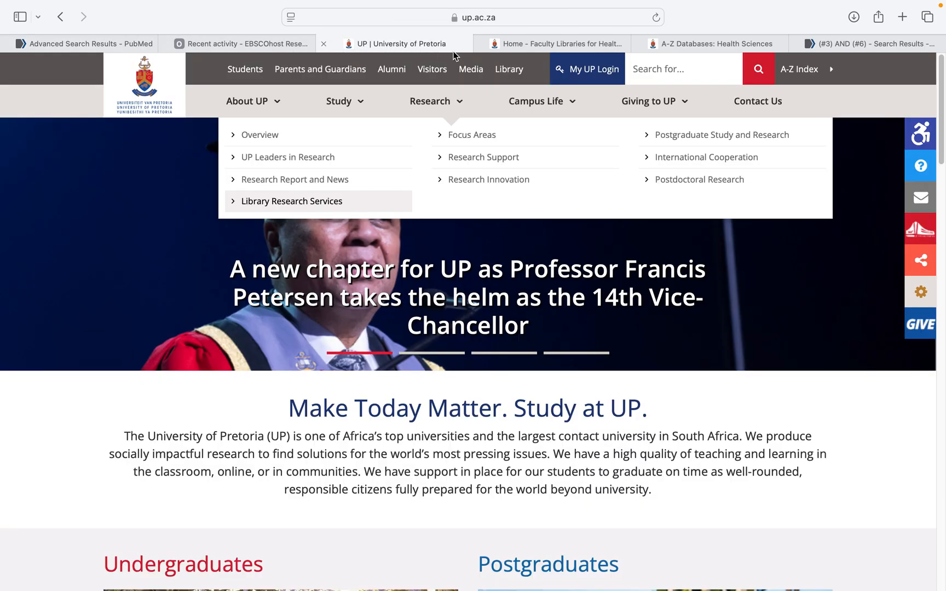
{"action": "left_click", "coordinate": [518, 46]}
{"action": "left_click", "coordinate": [663, 49]}
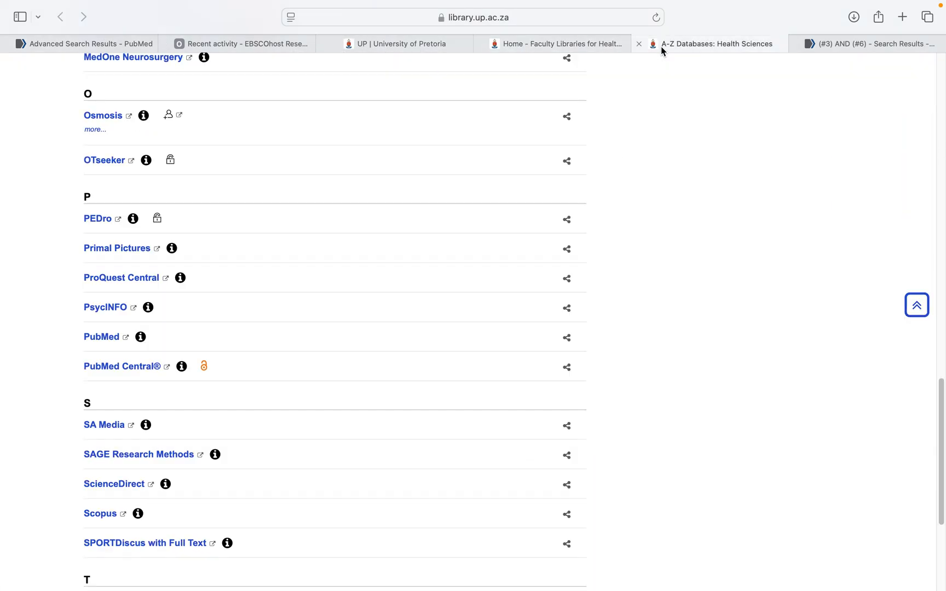
Open the CINAHL: Cumulative Index to Nursing and Allied Health Literature database from the A-Z list
{"action": "scroll", "coordinate": [226, 232], "scroll_direction": "up", "scroll_amount": 9}
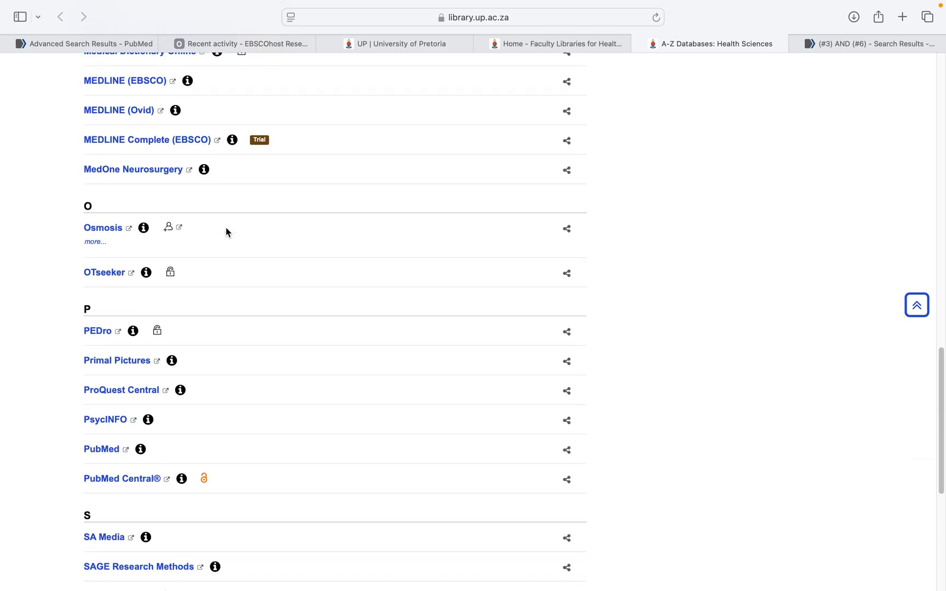
{"action": "scroll", "coordinate": [227, 232], "scroll_direction": "up", "scroll_amount": 2}
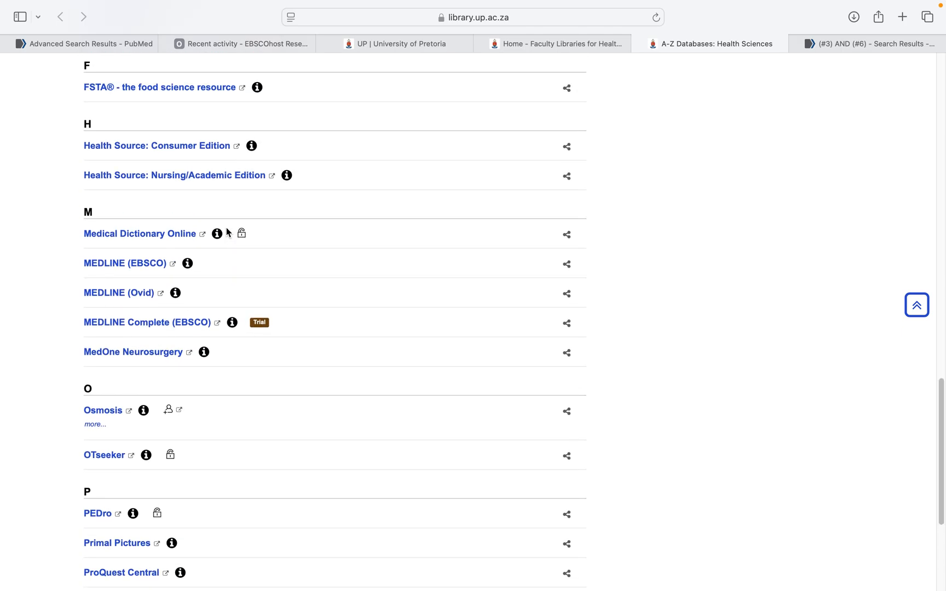
{"action": "scroll", "coordinate": [227, 232], "scroll_direction": "up", "scroll_amount": 20}
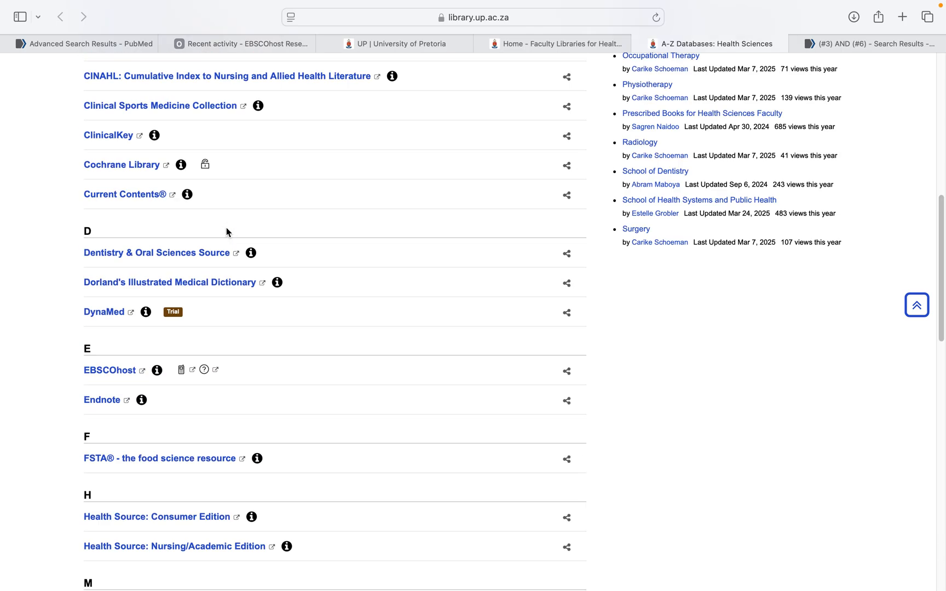
{"action": "scroll", "coordinate": [226, 232], "scroll_direction": "down", "scroll_amount": 3}
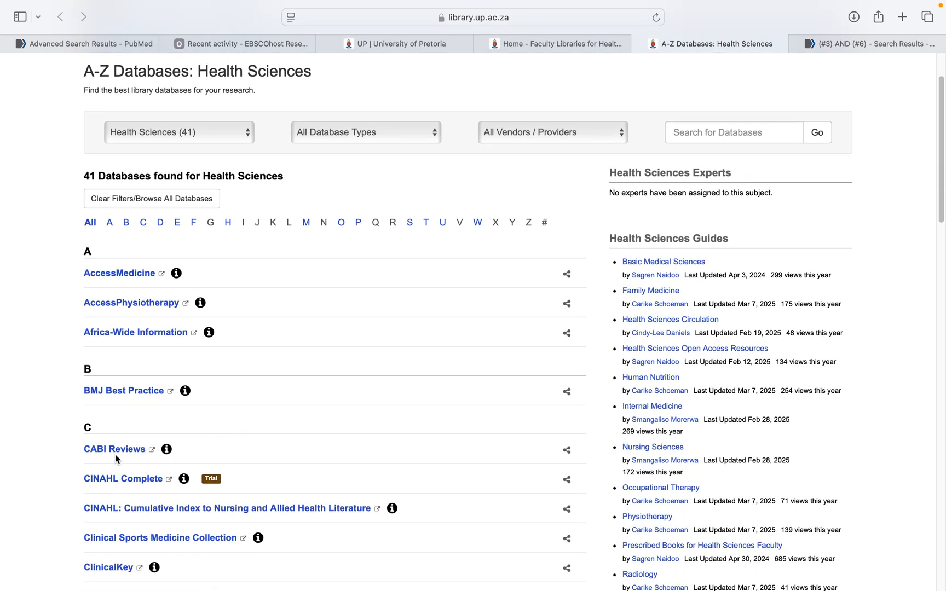
{"action": "left_click", "coordinate": [108, 511]}
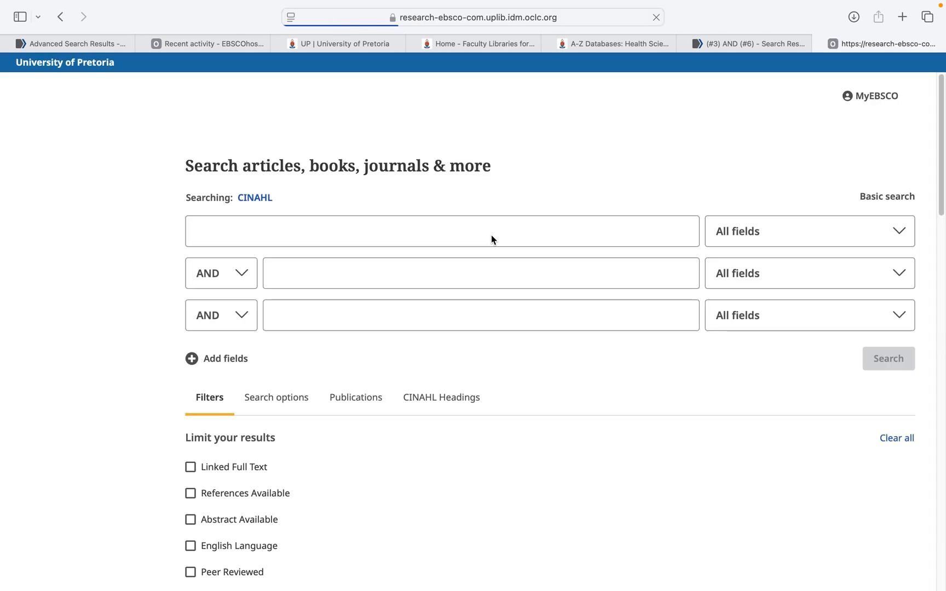
Check the first CINAHL search term in the Excel sheet, and search CINAHL for "trail run*" in Safari
{"action": "left_click", "coordinate": [875, 100]}
{"action": "left_click", "coordinate": [583, 151]}
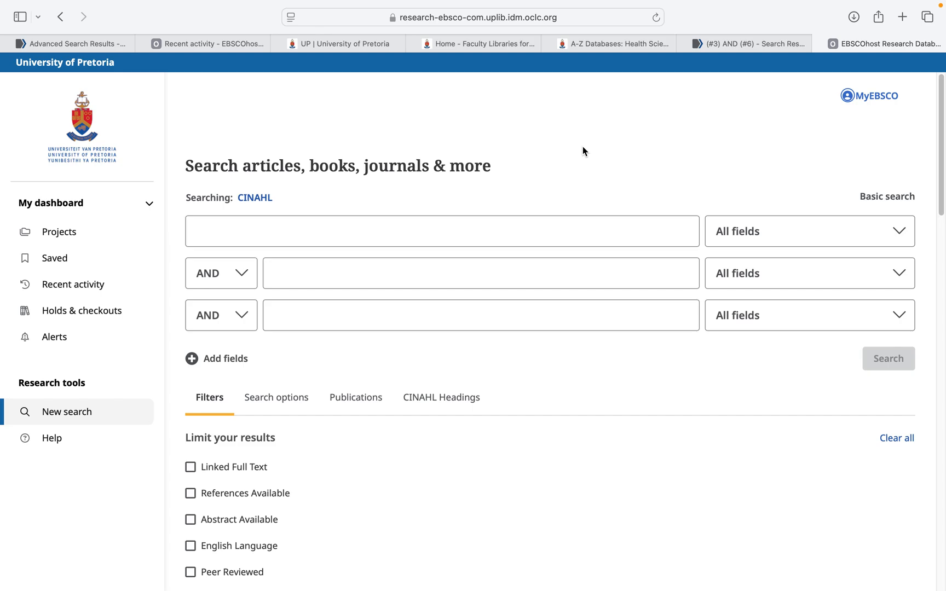
{"action": "left_click", "coordinate": [245, 237]}
{"action": "key", "text": "ctrl+Right"}
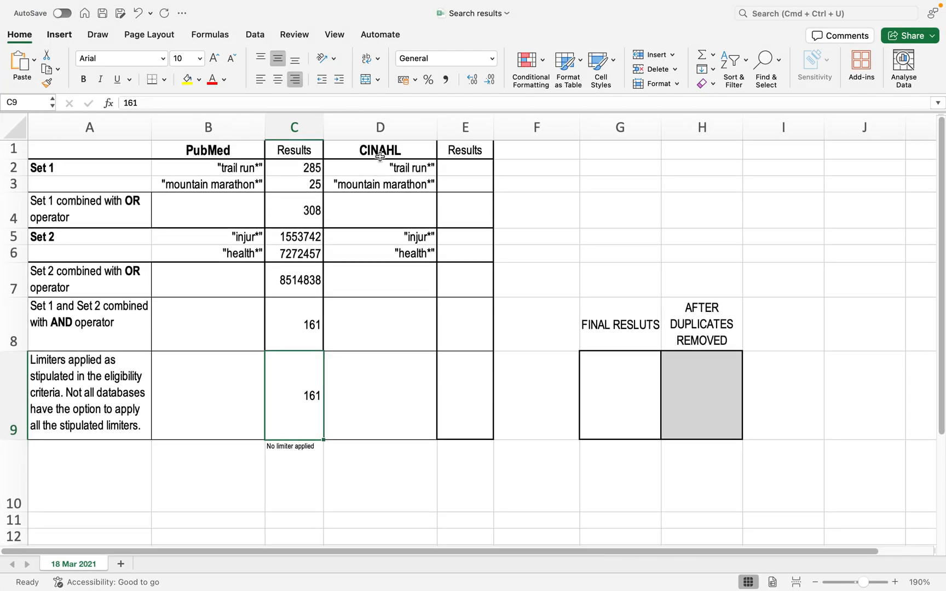
{"action": "left_click", "coordinate": [403, 170]}
{"action": "key", "text": "ctrl+Left"}
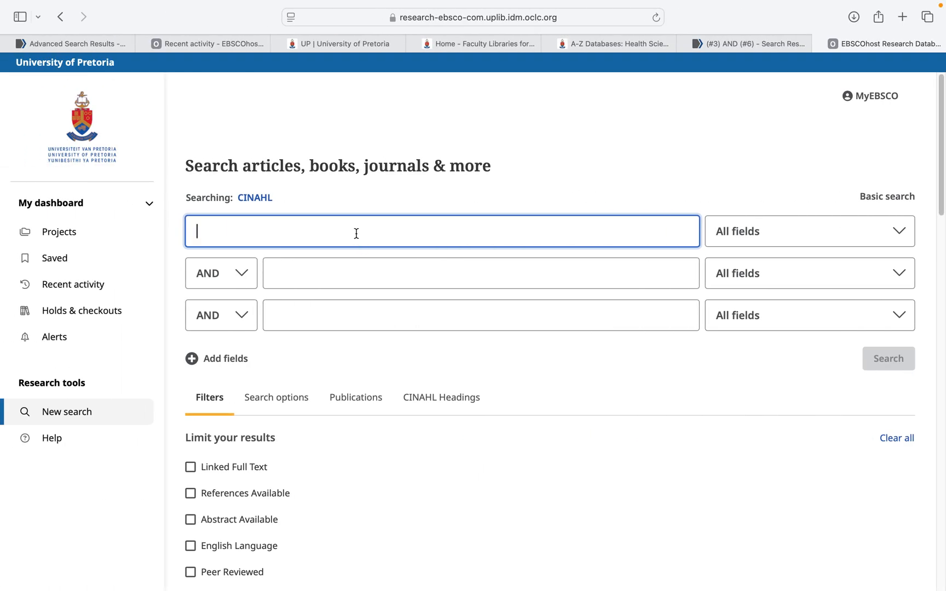
{"action": "type", "text": "\"trail run*"}
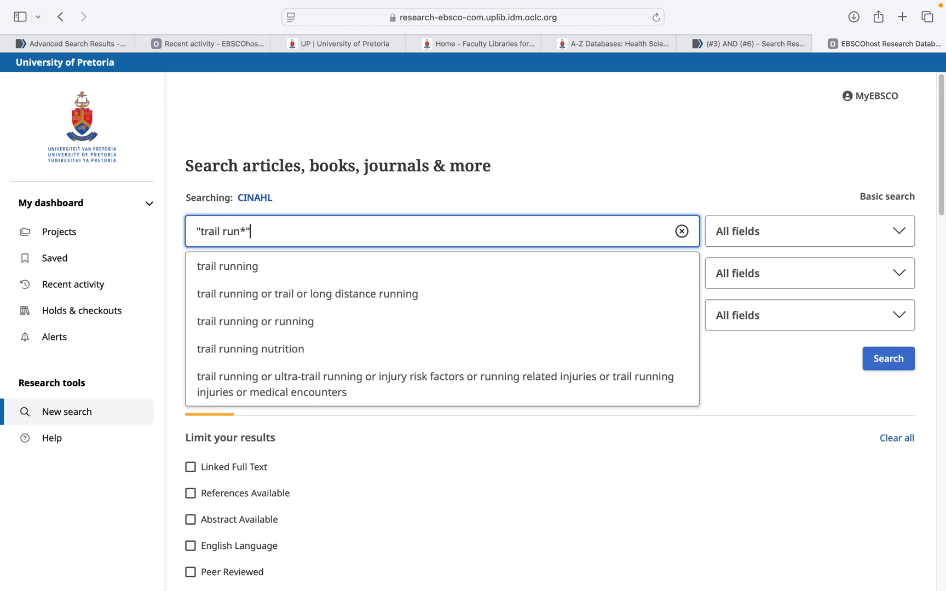
{"action": "left_click", "coordinate": [526, 198]}
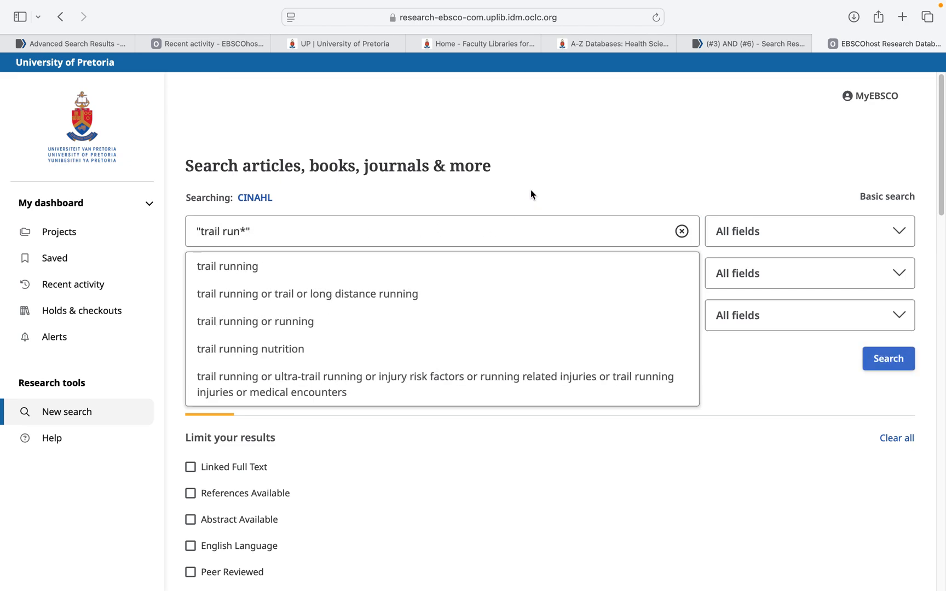
{"action": "left_click", "coordinate": [879, 366]}
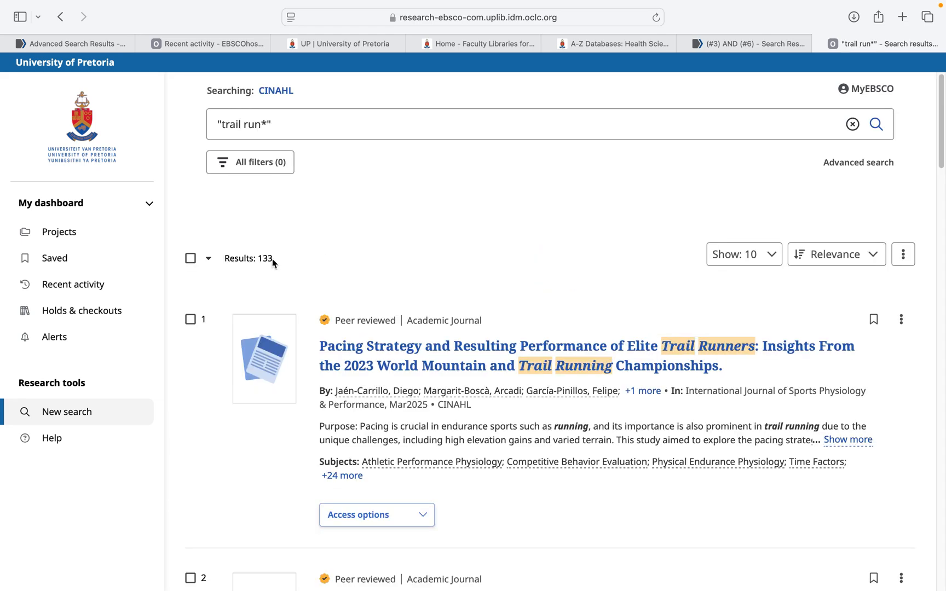
Record 133 as the CINAHL result for "trail run*" in Excel and check it against the search results in Safari
{"action": "key", "text": "ctrl+Right"}
{"action": "left_click", "coordinate": [457, 167]}
{"action": "type", "text": "133"}
{"action": "left_click", "coordinate": [527, 185]}
{"action": "key", "text": "ctrl+Left"}
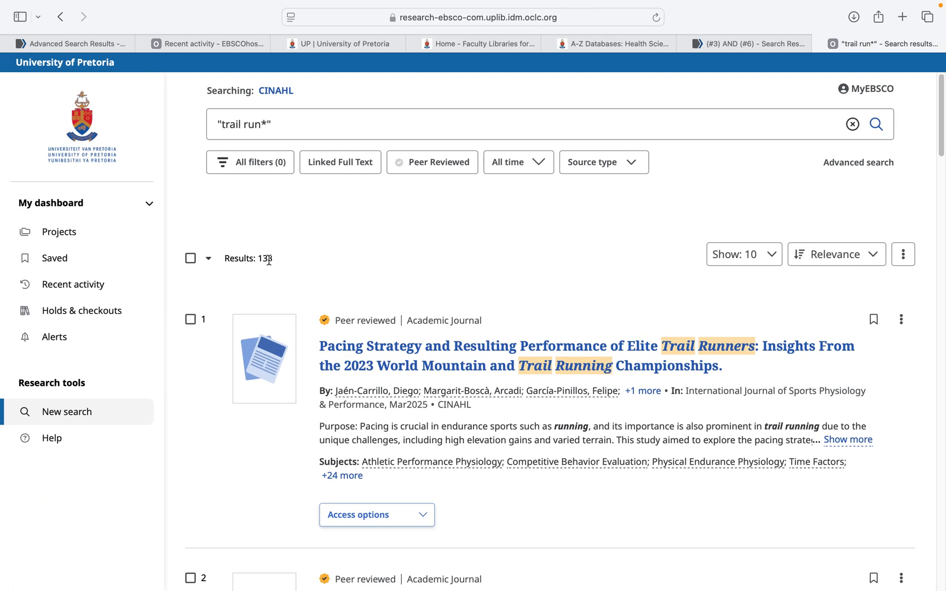
{"action": "left_click_drag", "start_coordinate": [228, 259], "coordinate": [287, 259]}
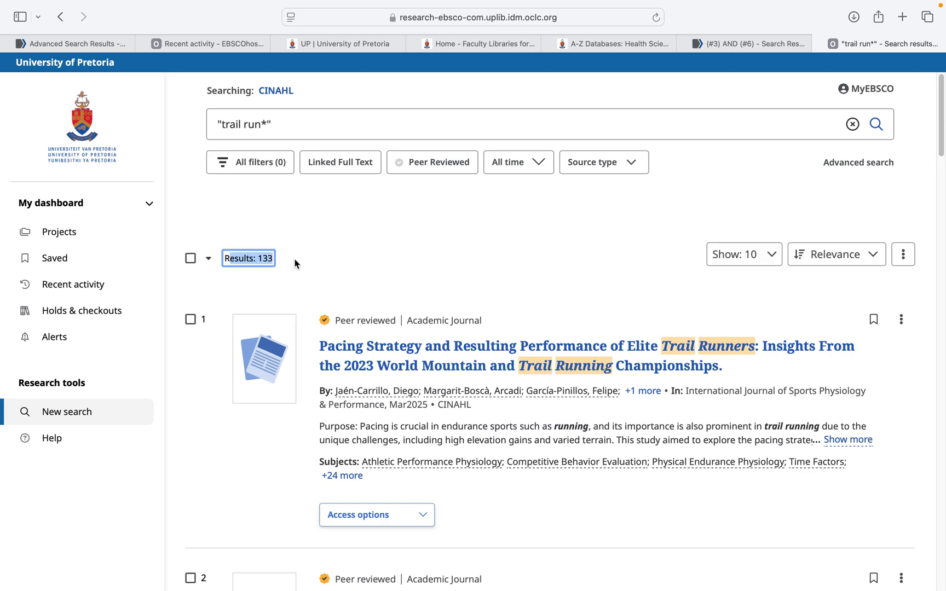
{"action": "left_click", "coordinate": [300, 259]}
Open the recent activity page and search CINAHL for "mountain marathon" in place of the previous term
{"action": "left_click", "coordinate": [70, 287]}
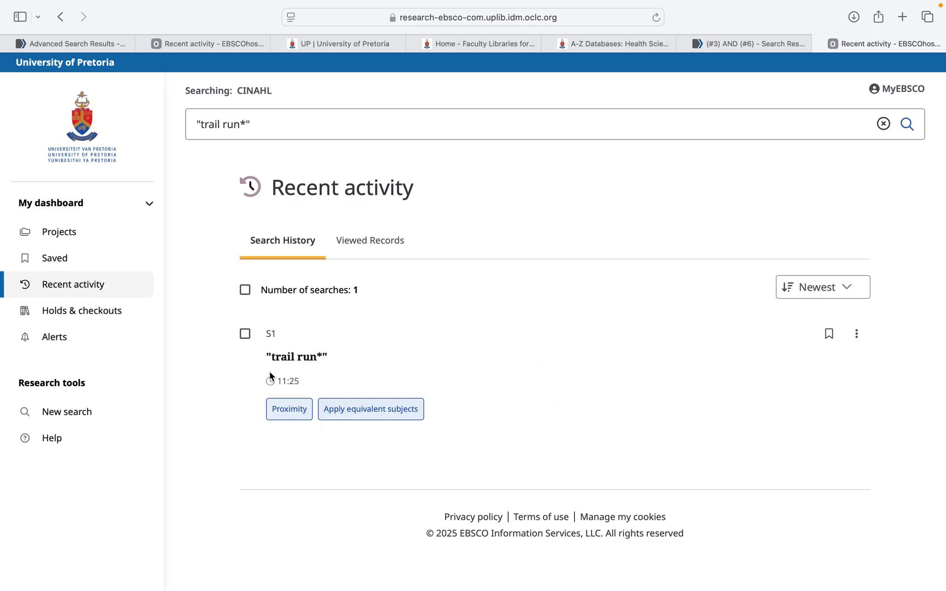
{"action": "left_click", "coordinate": [245, 125]}
{"action": "key", "text": "BackSpace"}
{"action": "key", "text": "BackSpace"}
{"action": "key", "text": "BackSpace"}
{"action": "key", "text": "BackSpace"}
{"action": "key", "text": "BackSpace"}
{"action": "key", "text": "BackSpace"}
{"action": "key", "text": "BackSpace"}
{"action": "key", "text": "BackSpace"}
{"action": "key", "text": "BackSpace"}
{"action": "type", "text": "mountain maratho"}
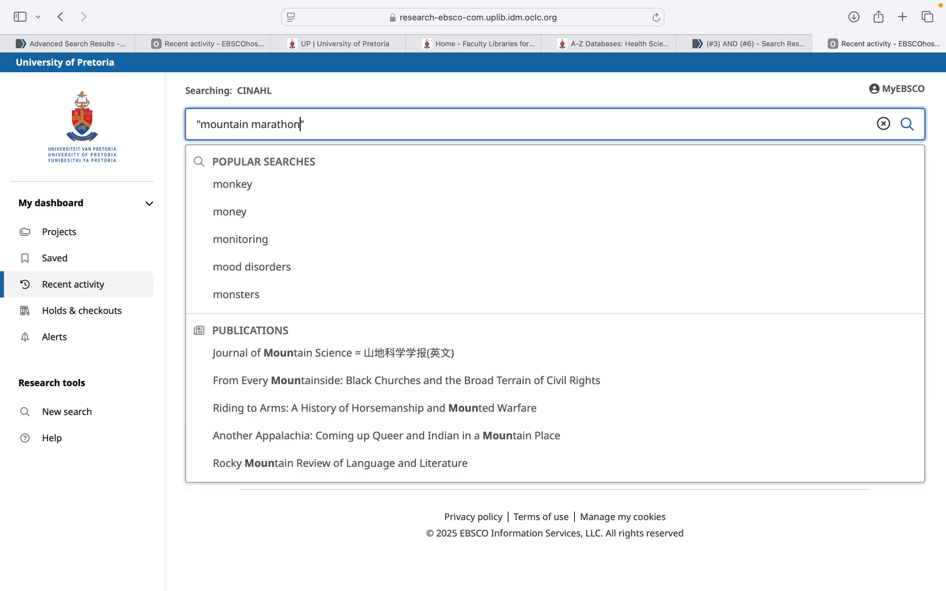
{"action": "key", "text": "Escape"}
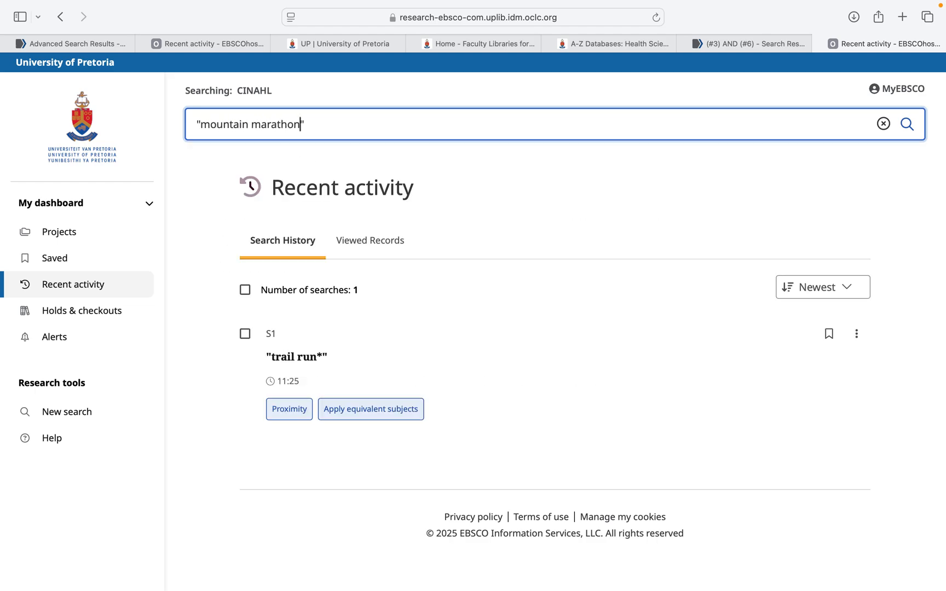
{"action": "key", "text": "Return"}
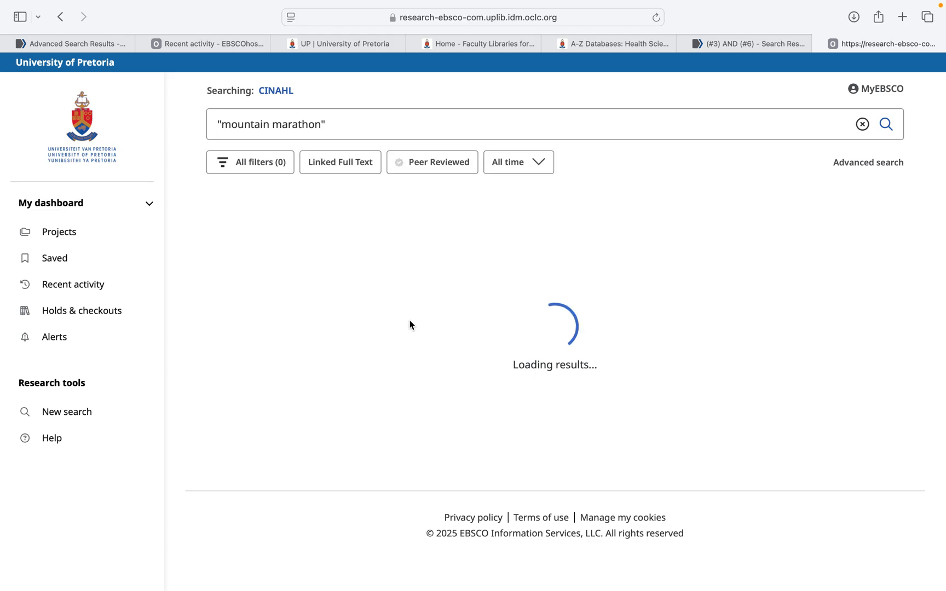
Record 12 as the CINAHL result for "mountain marathon*" in the Excel sheet and return to Safari
{"action": "key", "text": "ctrl+Right"}
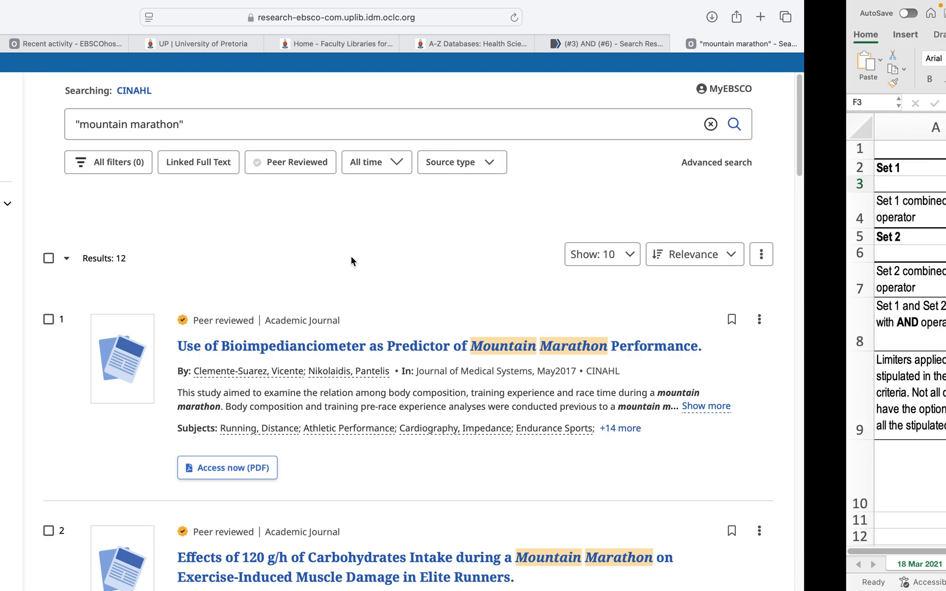
{"action": "left_click", "coordinate": [458, 184]}
{"action": "type", "text": "12"}
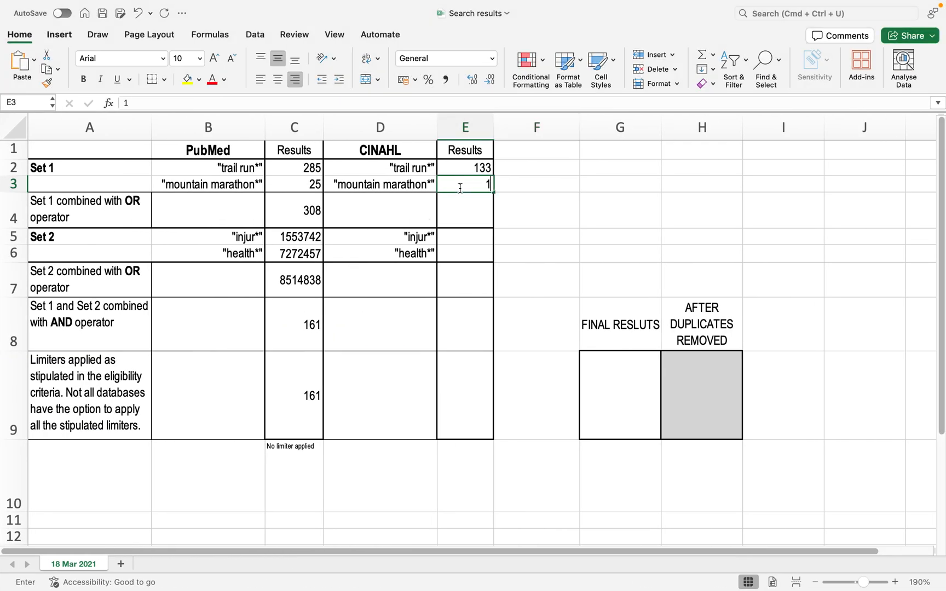
{"action": "left_click", "coordinate": [589, 195]}
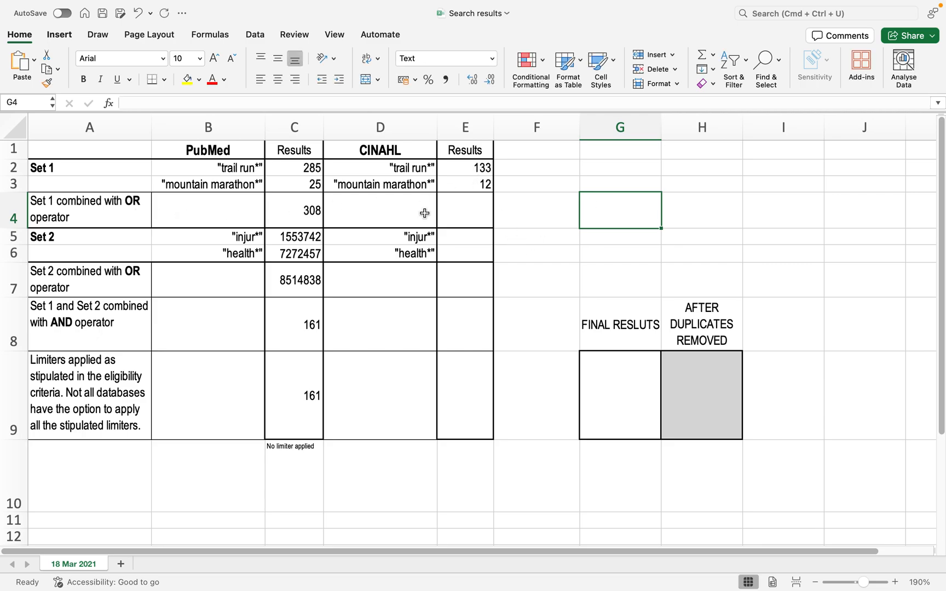
{"action": "key", "text": "super+Tab"}
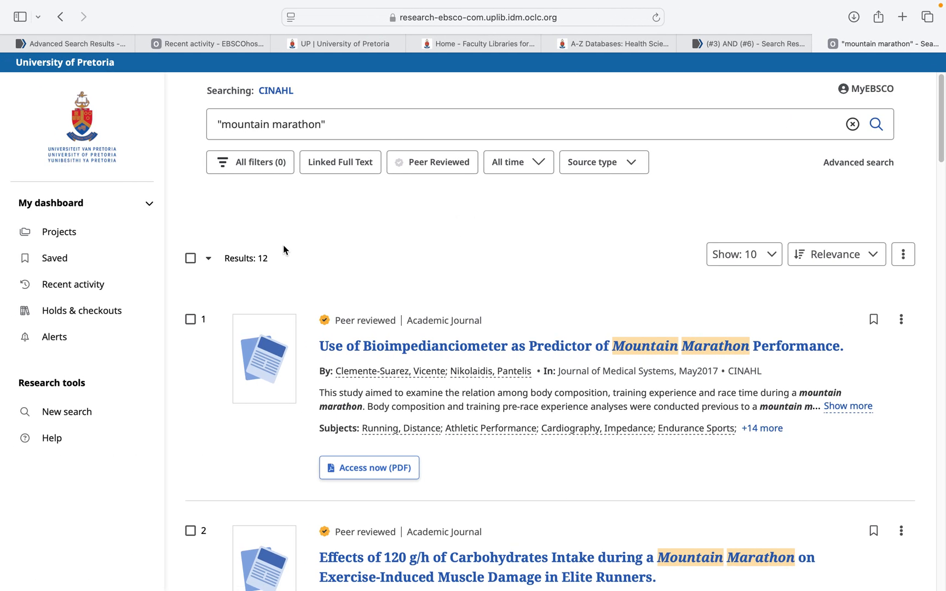
{"action": "scroll", "coordinate": [283, 246], "scroll_direction": "down", "scroll_amount": 2}
{"action": "scroll", "coordinate": [236, 265], "scroll_direction": "up", "scroll_amount": 1}
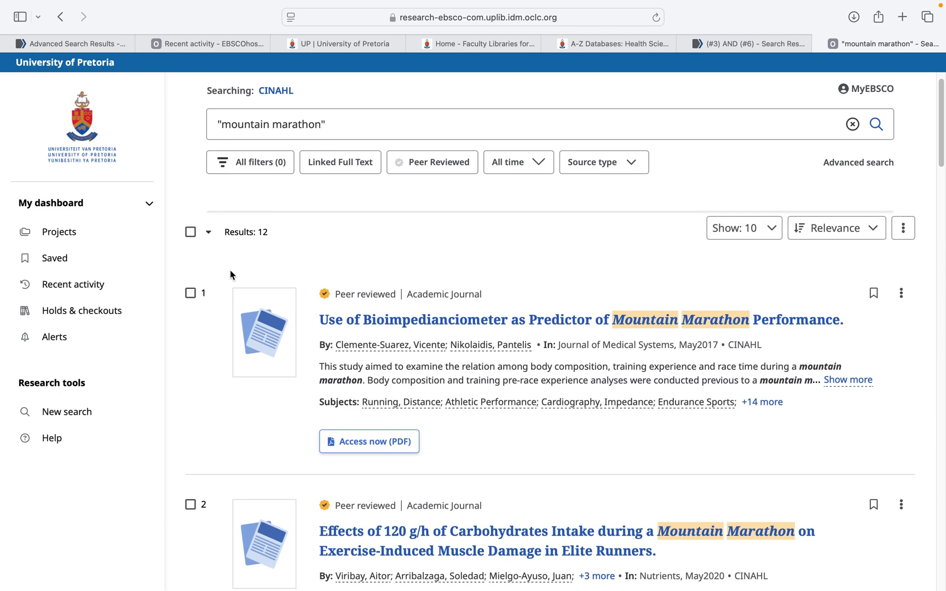
{"action": "left_click", "coordinate": [190, 296]}
{"action": "left_click", "coordinate": [190, 505]}
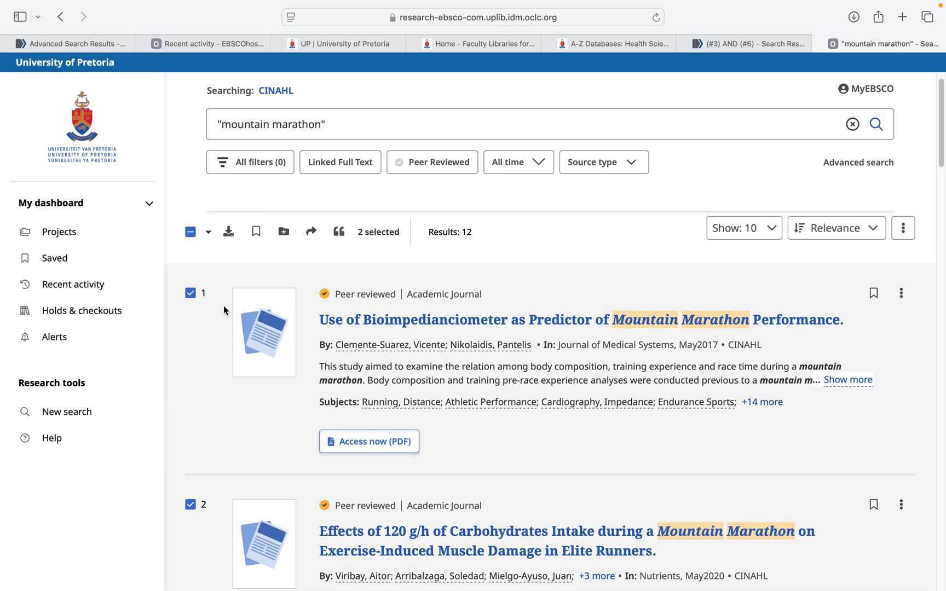
{"action": "scroll", "coordinate": [247, 298], "scroll_direction": "up", "scroll_amount": 1}
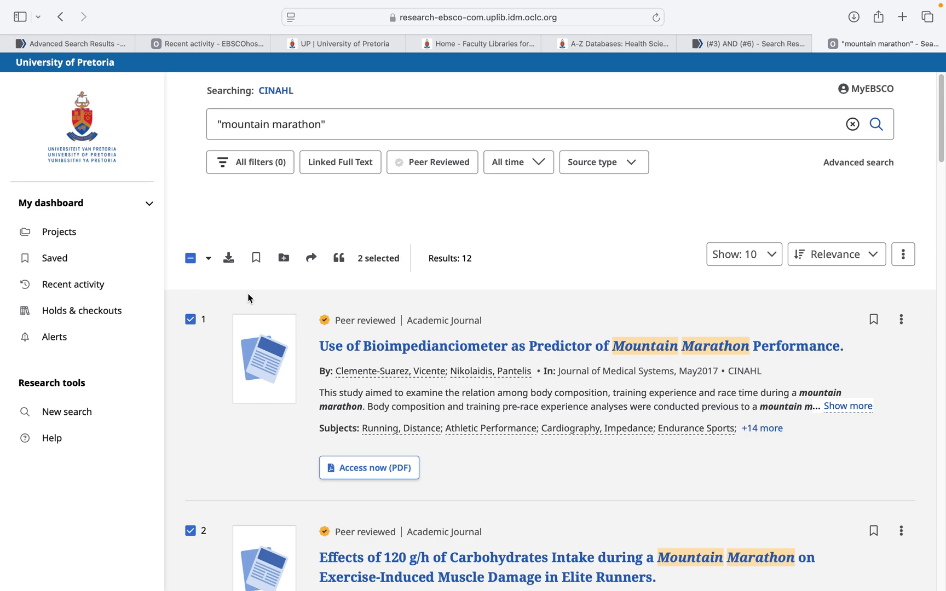
{"action": "left_click_drag", "start_coordinate": [338, 114], "coordinate": [194, 123]}
{"action": "key", "text": "BackSpace"}
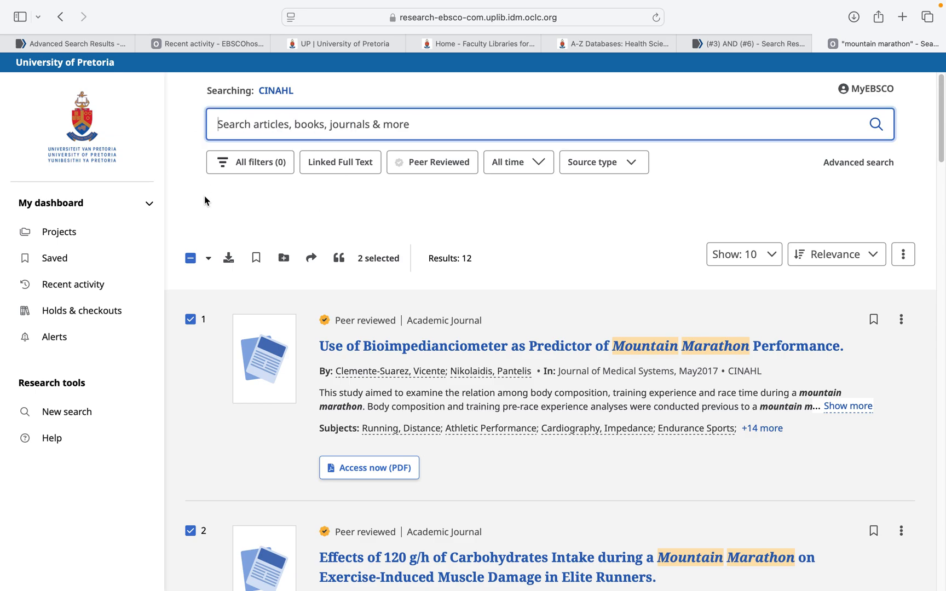
{"action": "left_click", "coordinate": [191, 320]}
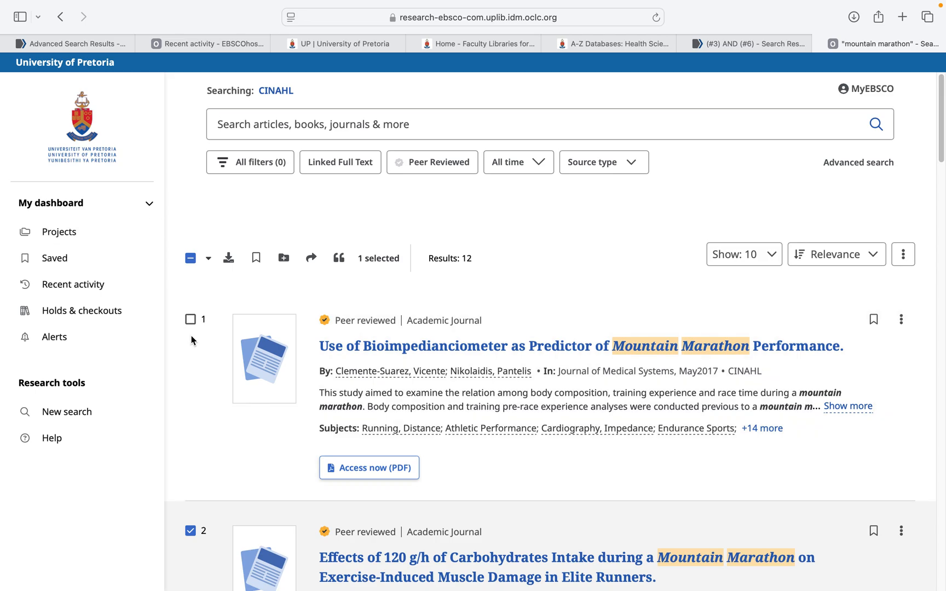
{"action": "left_click", "coordinate": [190, 531]}
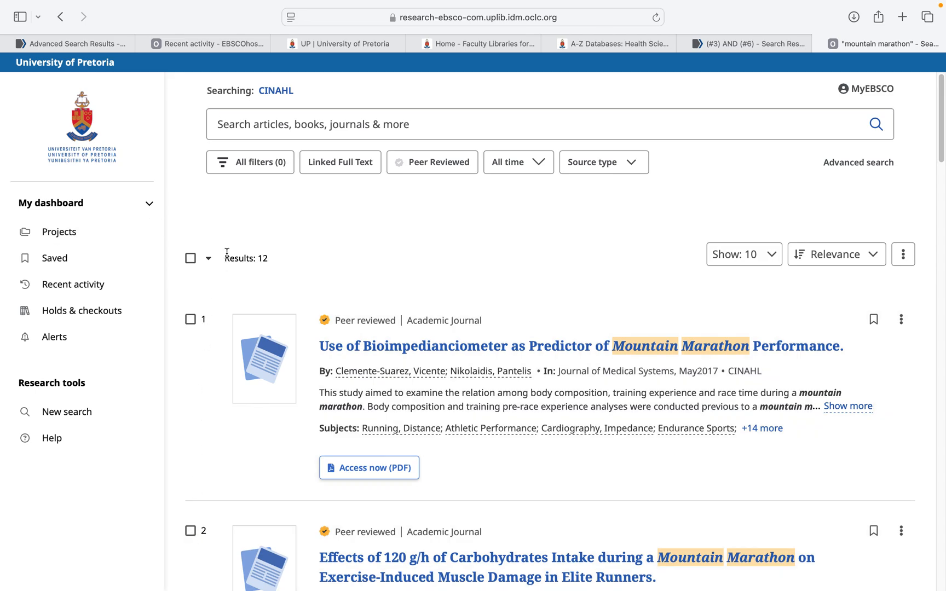
Combine the "trail run*" and "mountain marathon" searches with OR from the search history and run S1 OR S2
{"action": "left_click", "coordinate": [72, 283]}
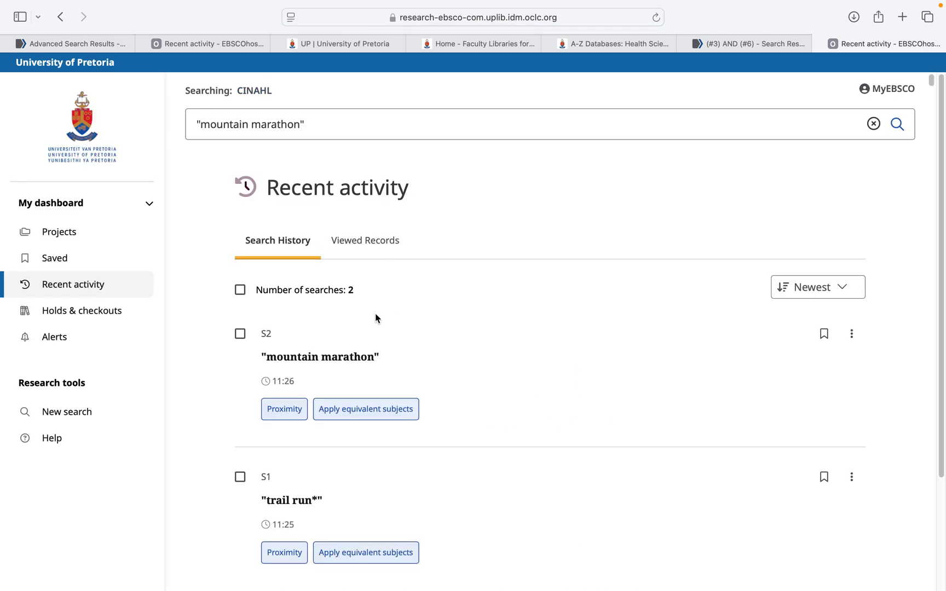
{"action": "scroll", "coordinate": [376, 318], "scroll_direction": "down", "scroll_amount": 2}
{"action": "left_click", "coordinate": [240, 428]}
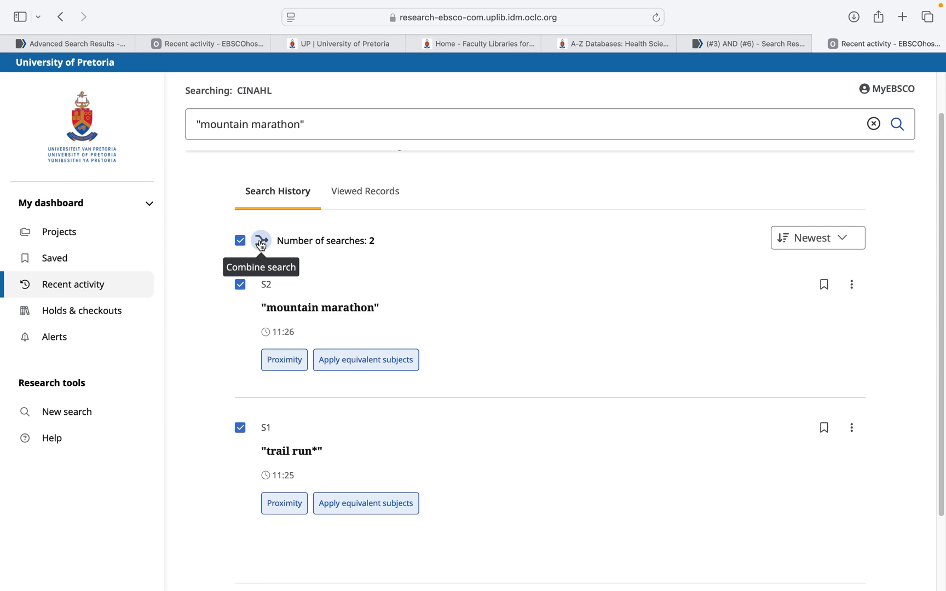
{"action": "left_click_drag", "start_coordinate": [310, 123], "coordinate": [194, 124]}
{"action": "key", "text": "BackSpace"}
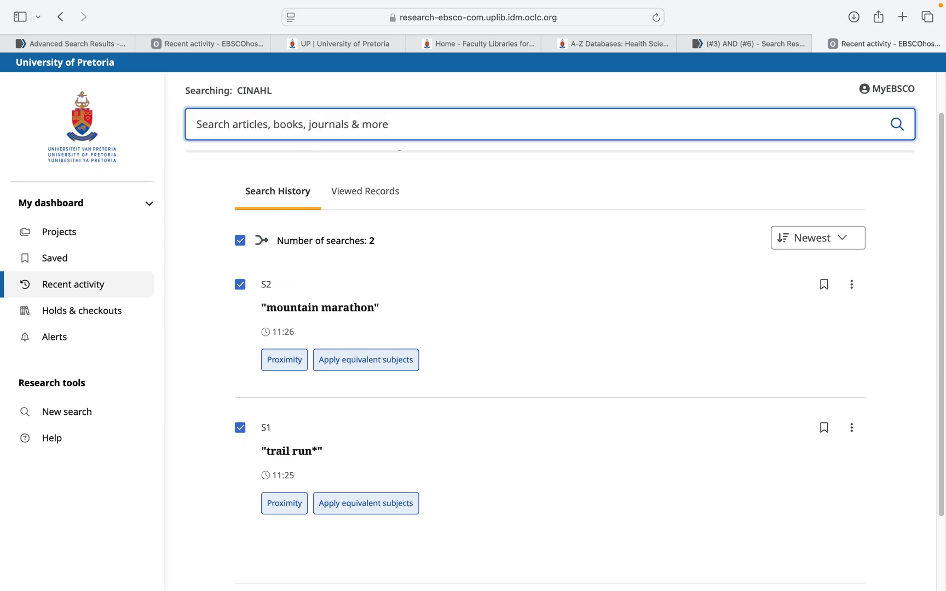
{"action": "left_click", "coordinate": [261, 240]}
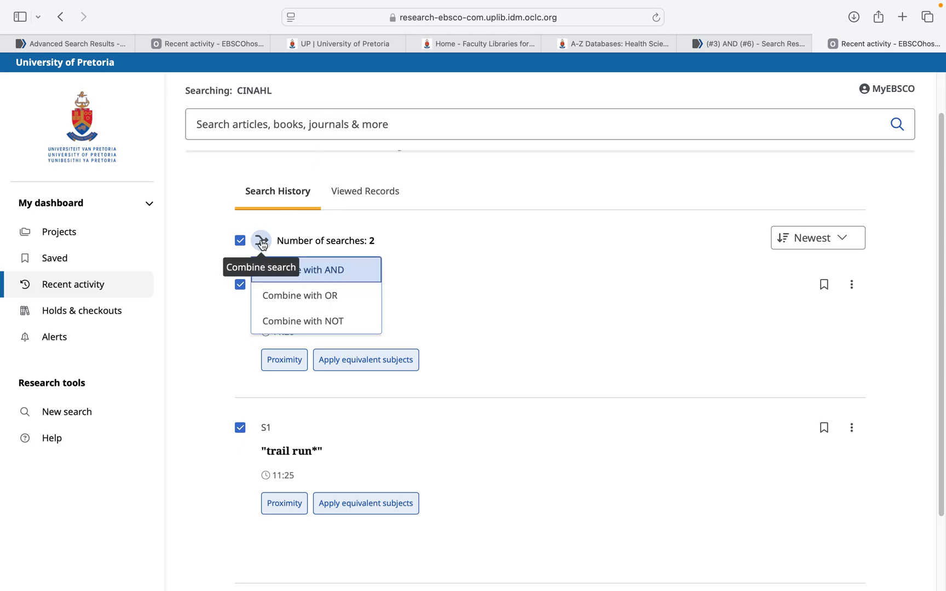
{"action": "left_click", "coordinate": [318, 297]}
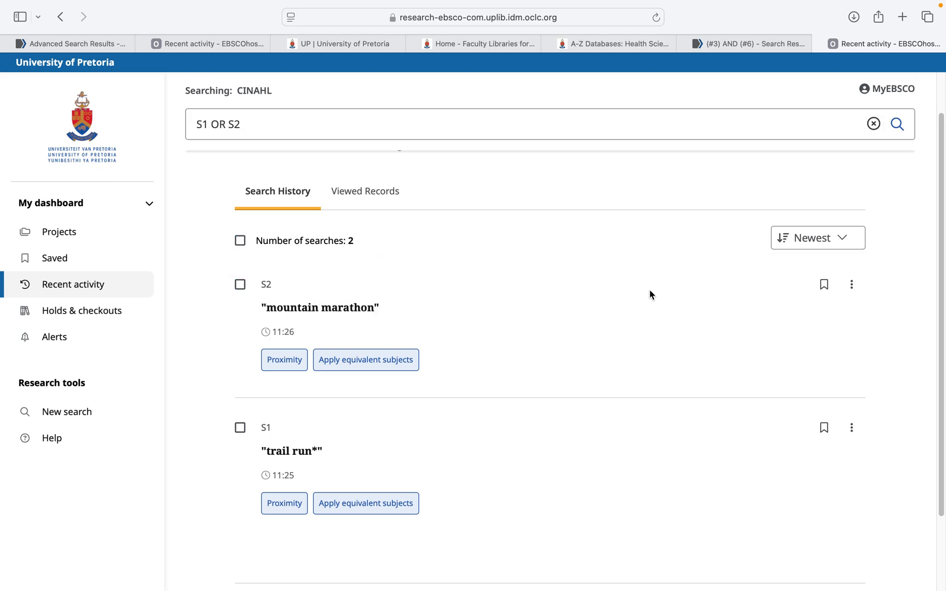
{"action": "left_click", "coordinate": [902, 138]}
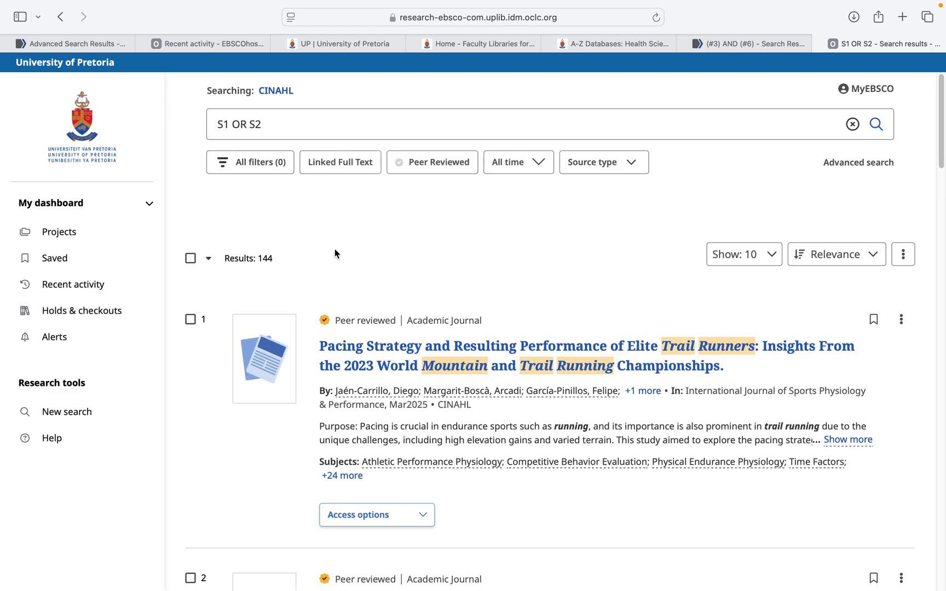
Record 144 as the CINAHL result for Set 1 combined with OR in Excel and return to Safari
{"action": "key", "text": "ctrl+Right"}
{"action": "left_click", "coordinate": [461, 234]}
{"action": "left_click", "coordinate": [469, 209]}
{"action": "type", "text": "144"}
{"action": "key", "text": "Return"}
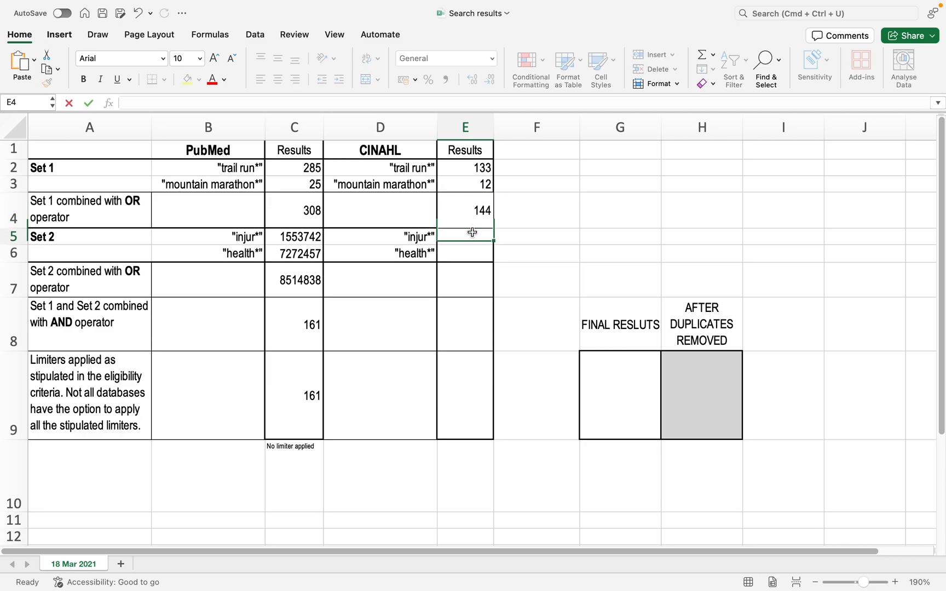
{"action": "key", "text": "ctrl+Left"}
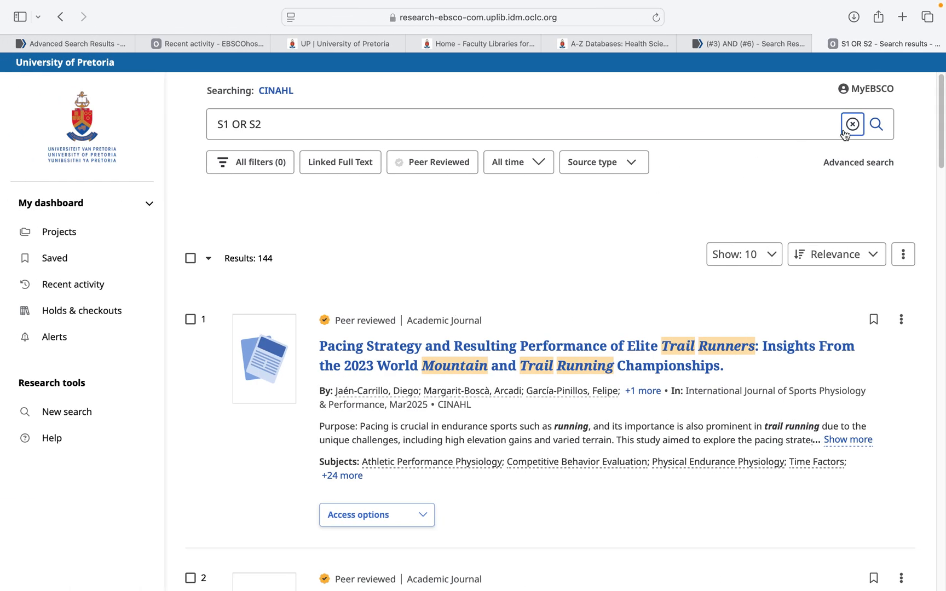
Replace the S1 OR S2 query with injury* and search CINAHL for it
{"action": "left_click_drag", "start_coordinate": [286, 129], "coordinate": [192, 127]}
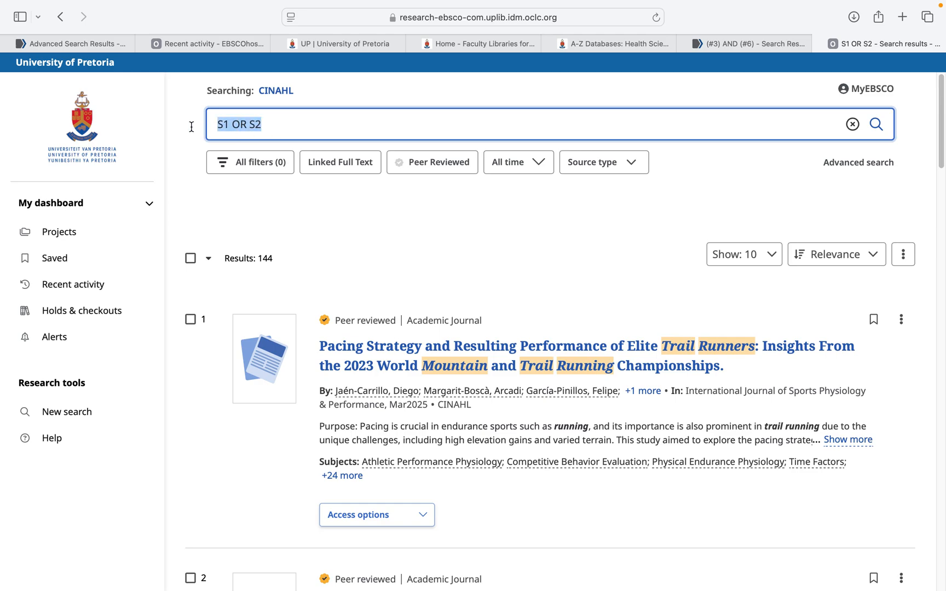
{"action": "key", "text": "BackSpace"}
{"action": "type", "text": "inj"}
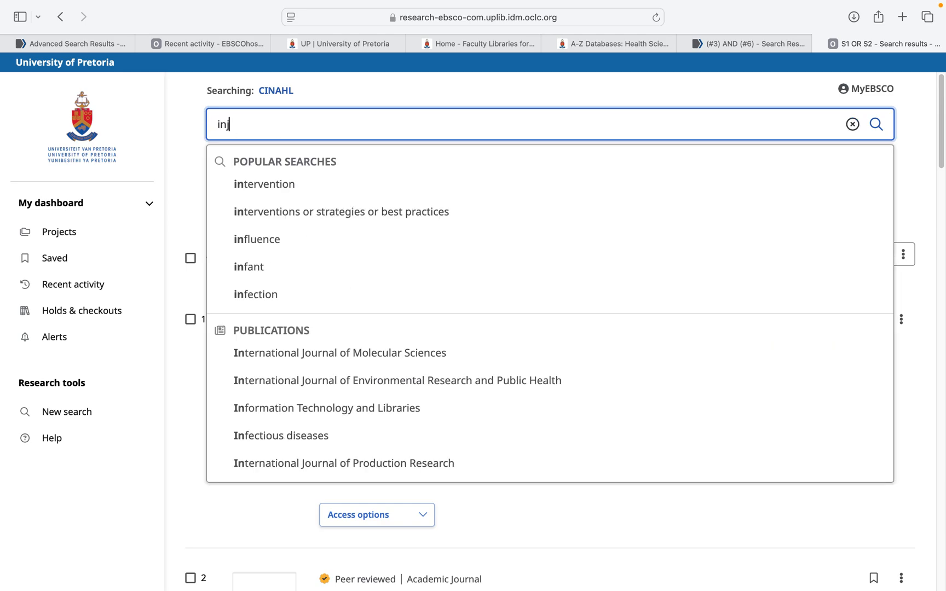
{"action": "type", "text": "ury*"}
{"action": "key", "text": "Return"}
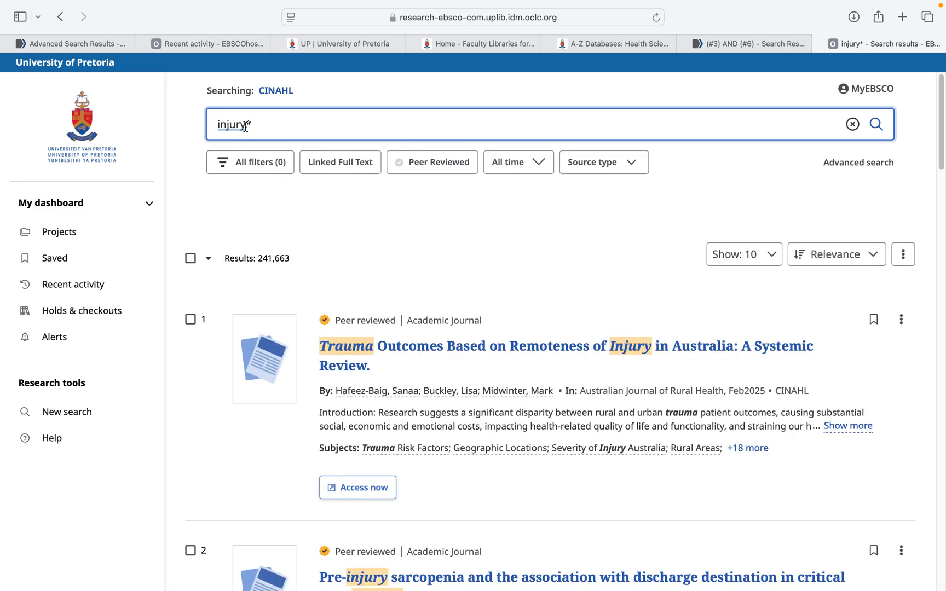
Correct the search term to injur* and run the CINAHL search again
{"action": "left_click", "coordinate": [246, 126]}
{"action": "key", "text": "BackSpace"}
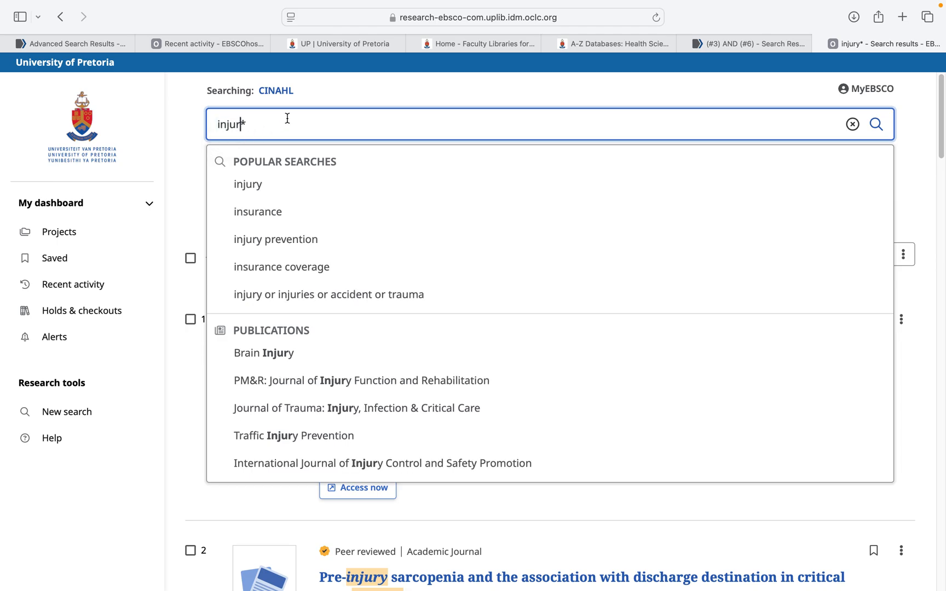
{"action": "key", "text": "Return"}
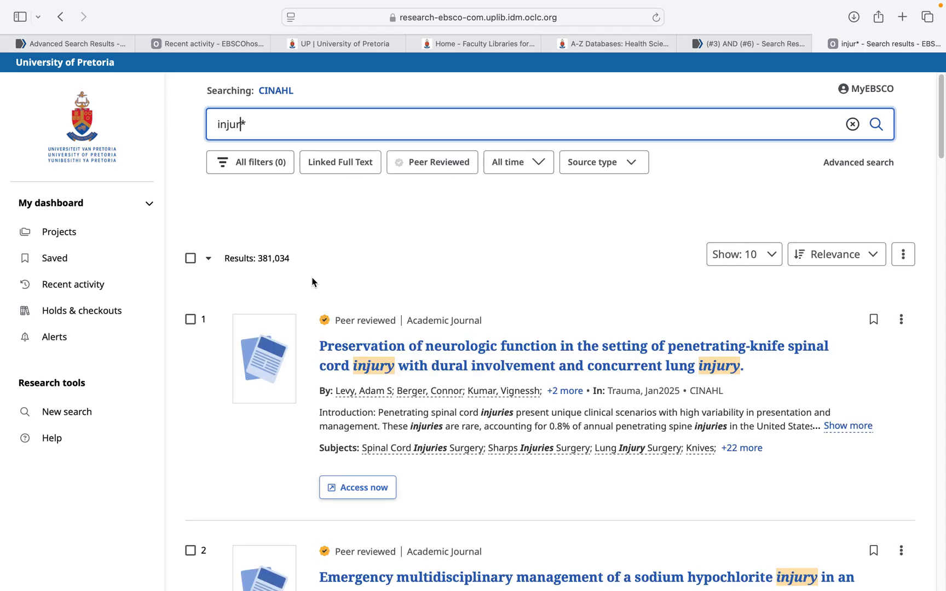
Record 381034 as the CINAHL result for "injur*" in the Excel sheet and return to Safari
{"action": "key", "text": "ctrl+Right"}
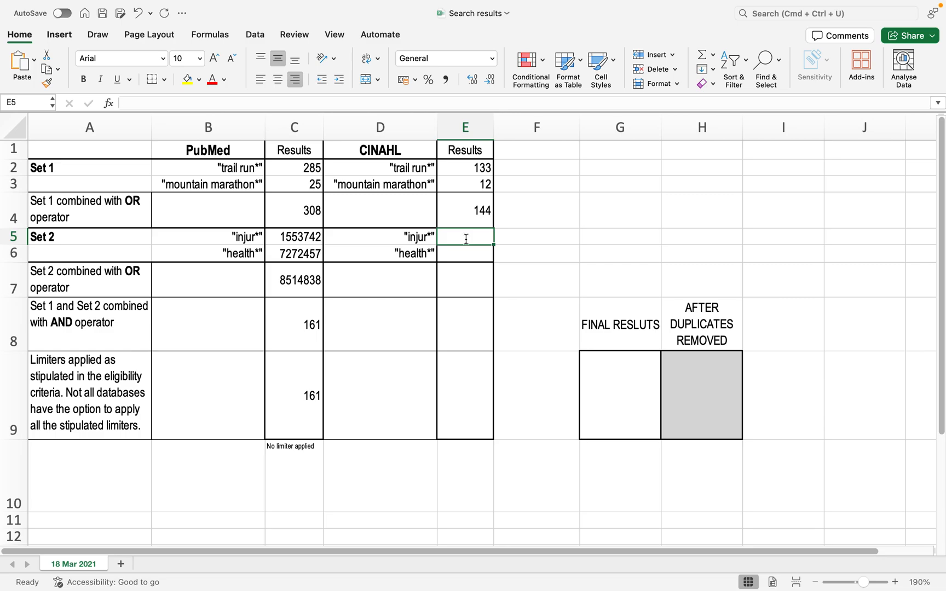
{"action": "type", "text": "381034"}
{"action": "key", "text": "Return"}
{"action": "key", "text": "ctrl+Left"}
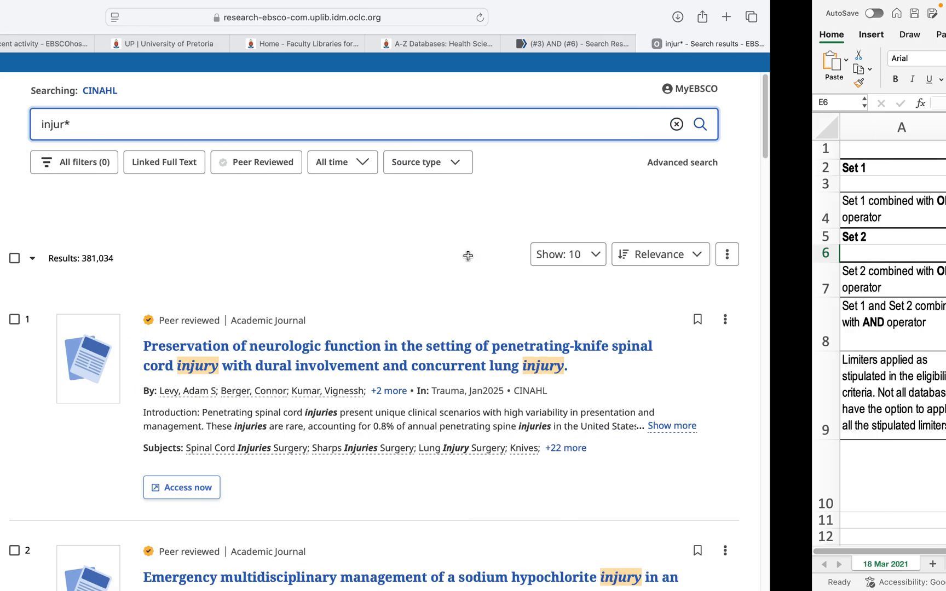
Open the recent activity page and delete the mistaken injury* search from the search history
{"action": "left_click", "coordinate": [96, 289]}
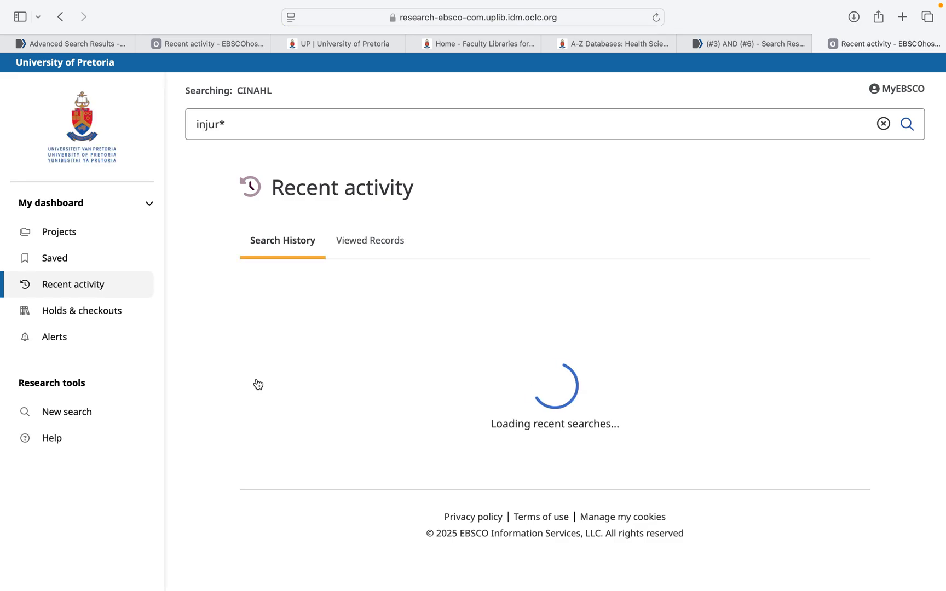
{"action": "scroll", "coordinate": [258, 383], "scroll_direction": "down", "scroll_amount": 5}
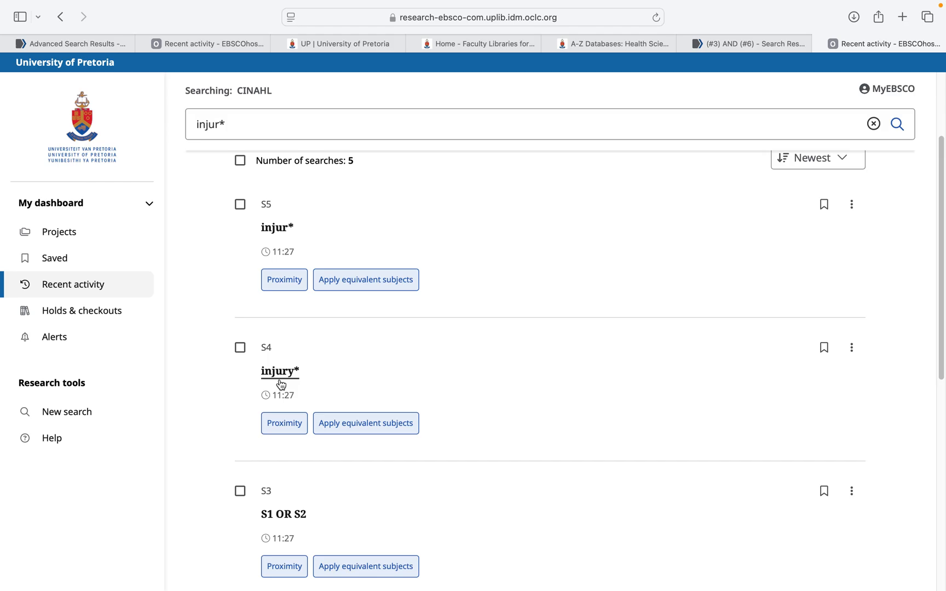
{"action": "left_click", "coordinate": [854, 349]}
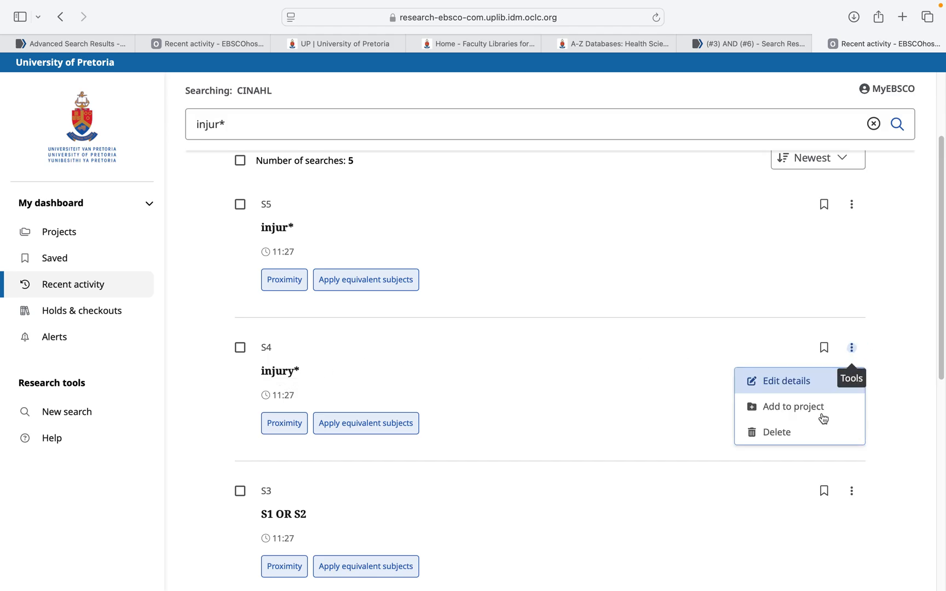
{"action": "left_click", "coordinate": [789, 434]}
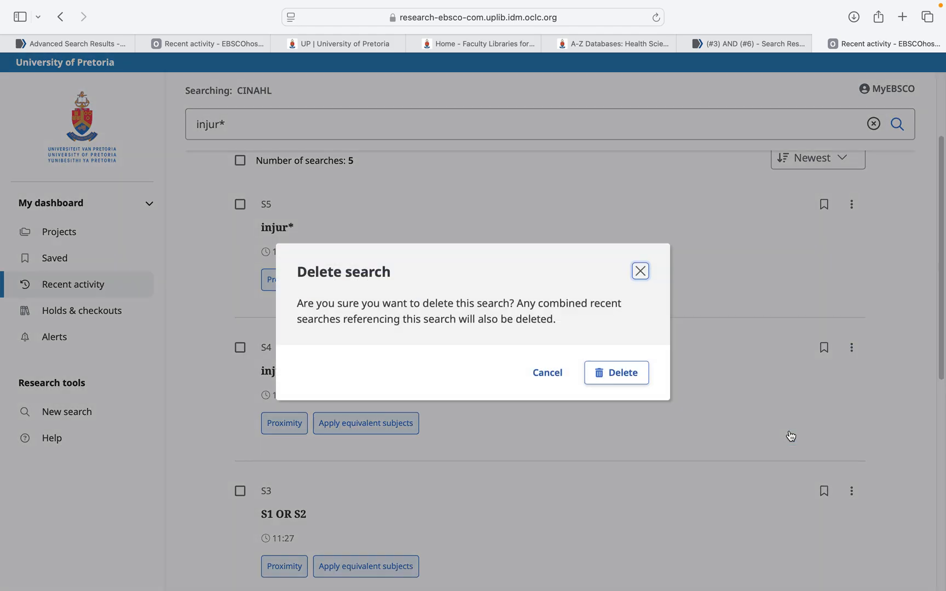
{"action": "left_click", "coordinate": [615, 372]}
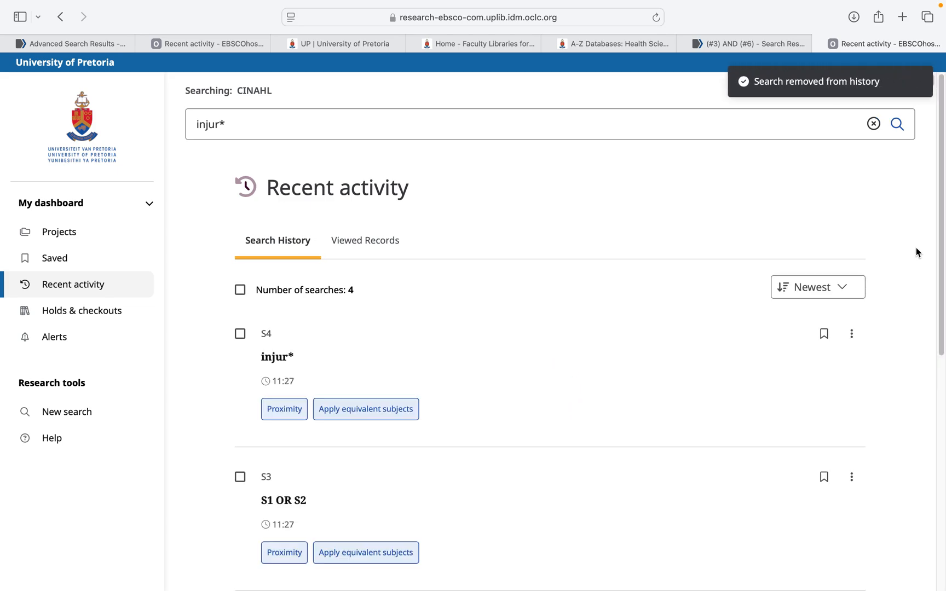
Select the injur* term in the CINAHL search box for replacement
{"action": "left_click_drag", "start_coordinate": [236, 121], "coordinate": [163, 121]}
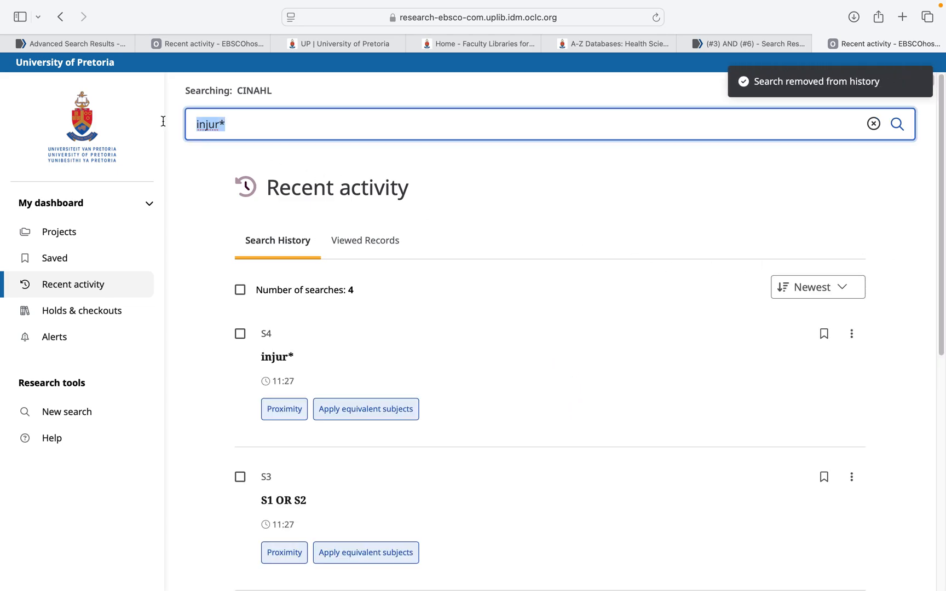
Replace the injur* query with health* and run the search in CINAHL
{"action": "key", "text": "BackSpace"}
{"action": "type", "text": "health*"}
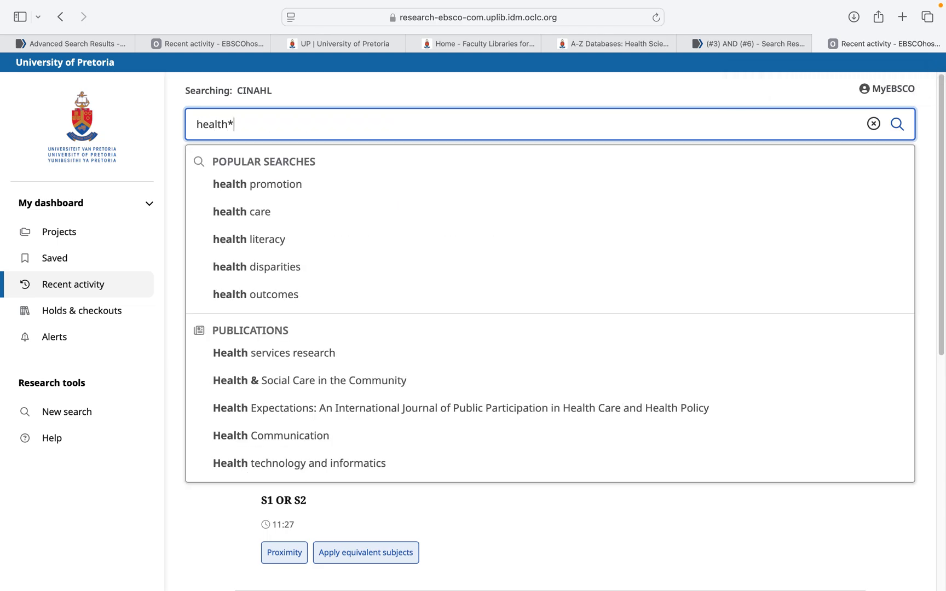
{"action": "key", "text": "Return"}
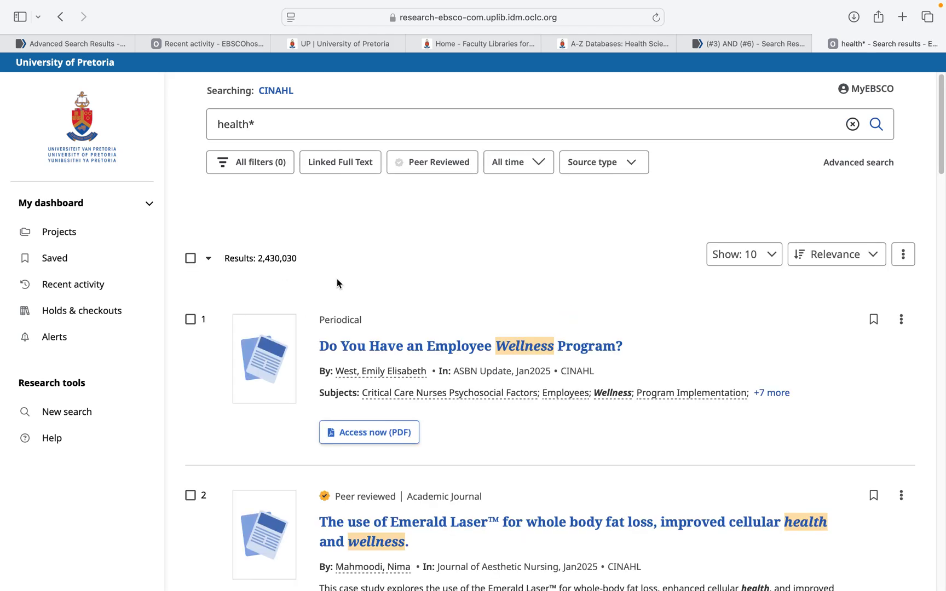
Switch to the Excel workbook and enter 2430030 in cell E6 as the CINAHL result for "health*"
{"action": "key", "text": "ctrl+Right"}
{"action": "left_click", "coordinate": [464, 255]}
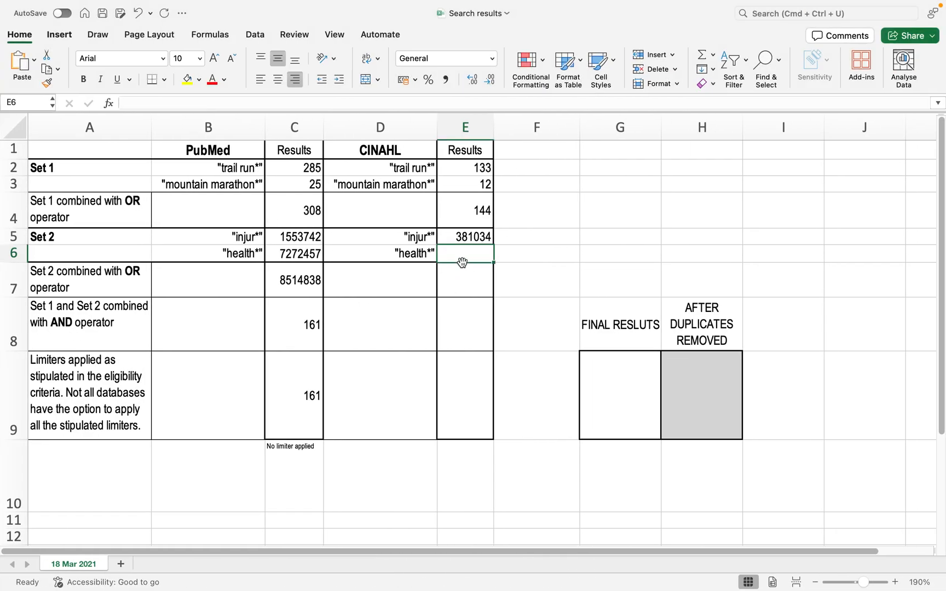
{"action": "type", "text": "2430030"}
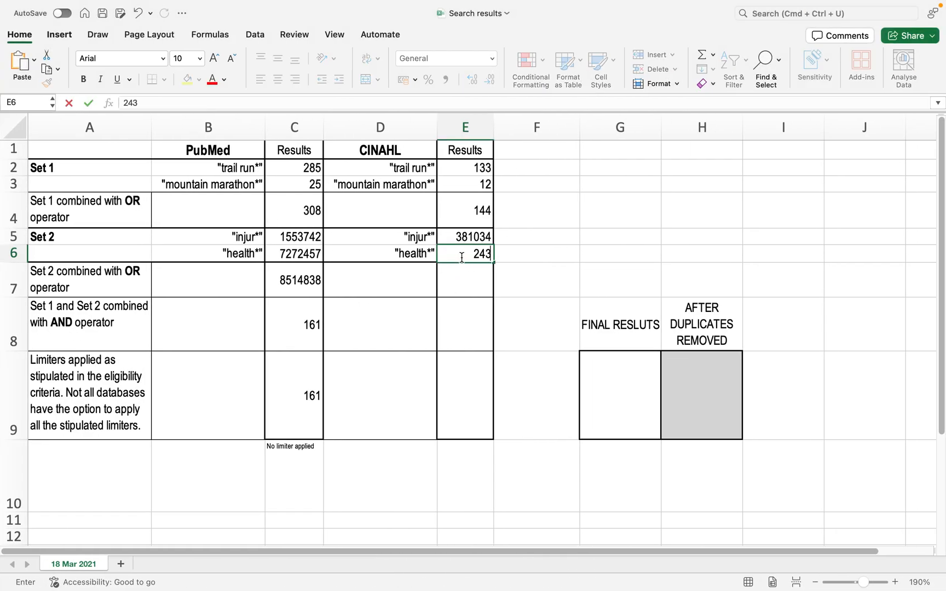
{"action": "key", "text": "Return"}
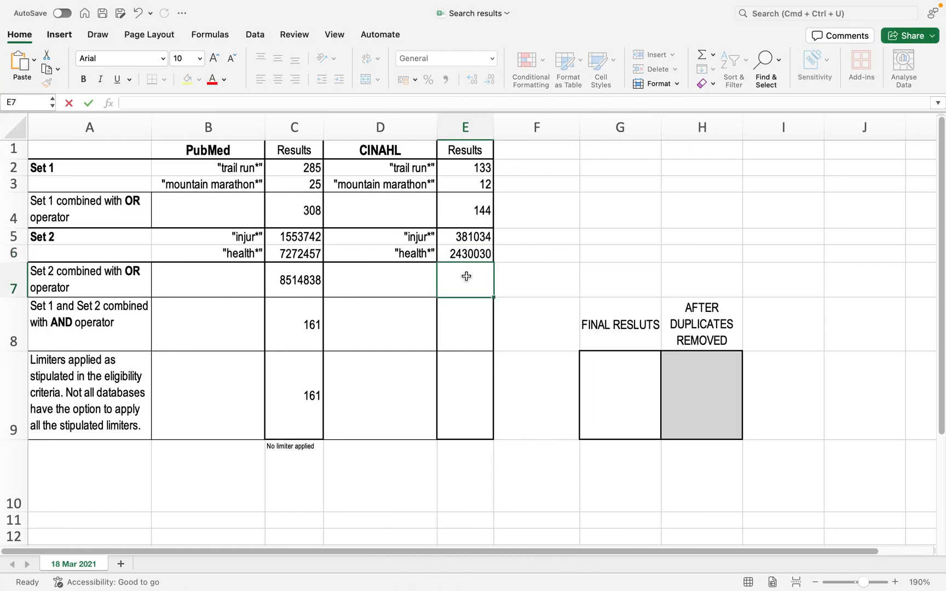
{"action": "key", "text": "ctrl+Left"}
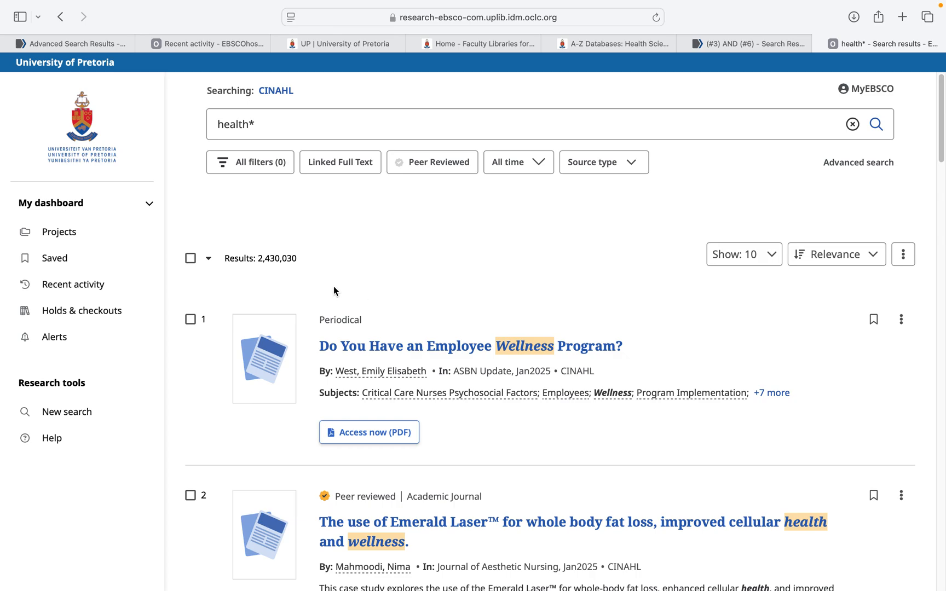
{"action": "key", "text": "ctrl+Right"}
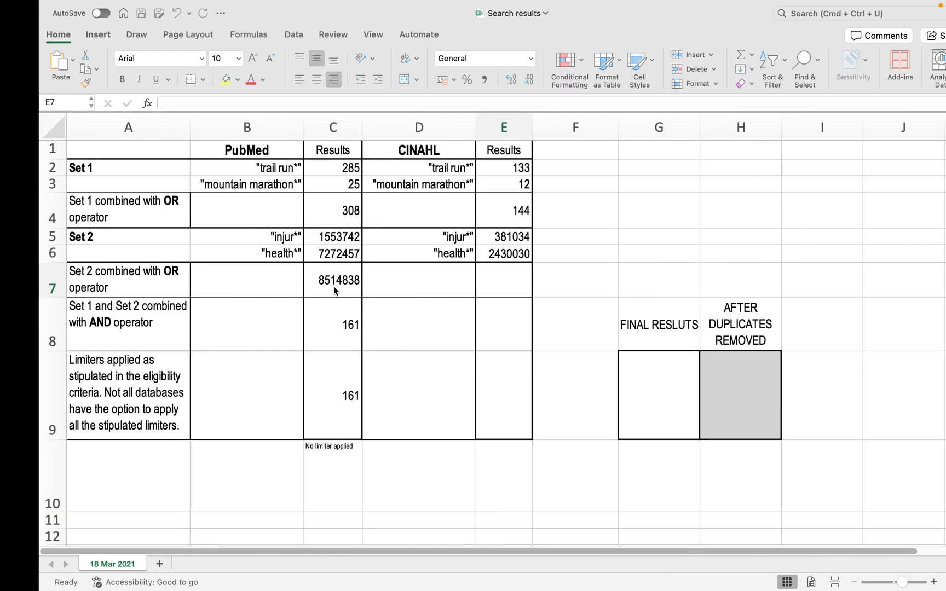
{"action": "left_click", "coordinate": [472, 239]}
{"action": "left_click", "coordinate": [473, 253]}
{"action": "left_click", "coordinate": [469, 277]}
Switch back to the browser, open the recent search activity and empty the search box
{"action": "key", "text": "ctrl+Left"}
{"action": "left_click", "coordinate": [78, 284]}
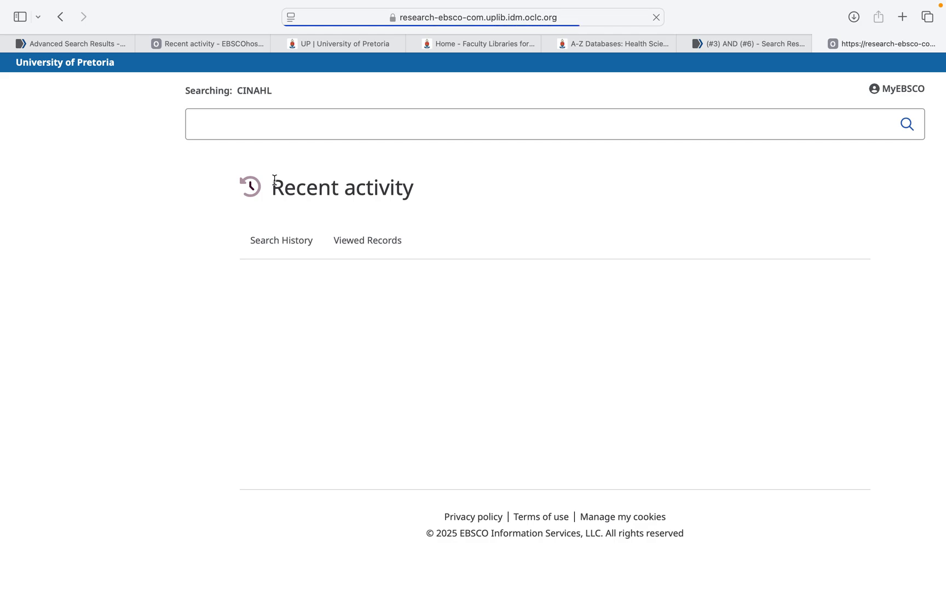
{"action": "triple_click", "coordinate": [237, 126]}
{"action": "key", "text": "BackSpace"}
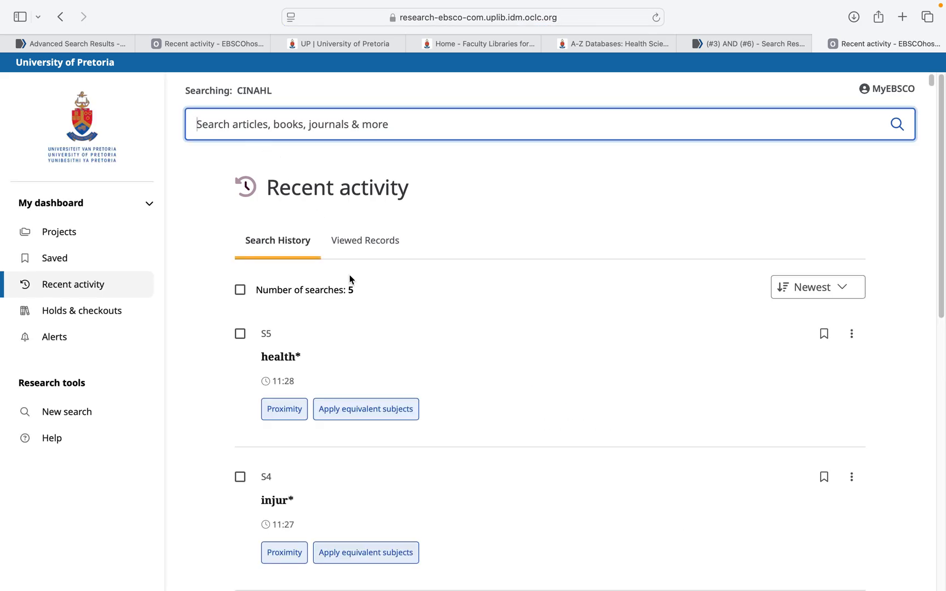
Combine the health* (S5) and injur* (S4) searches with OR and run the combined search
{"action": "scroll", "coordinate": [350, 295], "scroll_direction": "down", "scroll_amount": 2}
{"action": "left_click", "coordinate": [240, 267]}
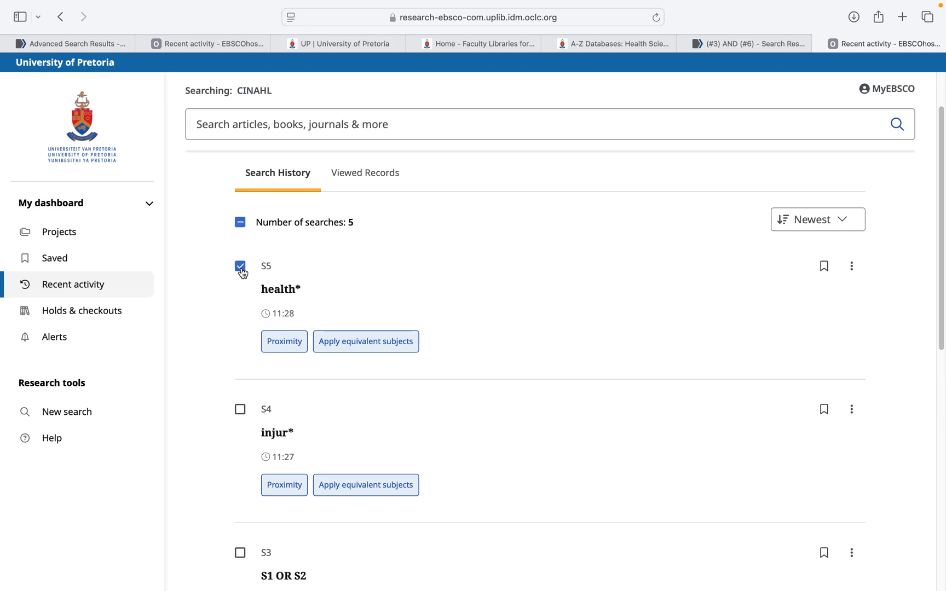
{"action": "left_click", "coordinate": [241, 410]}
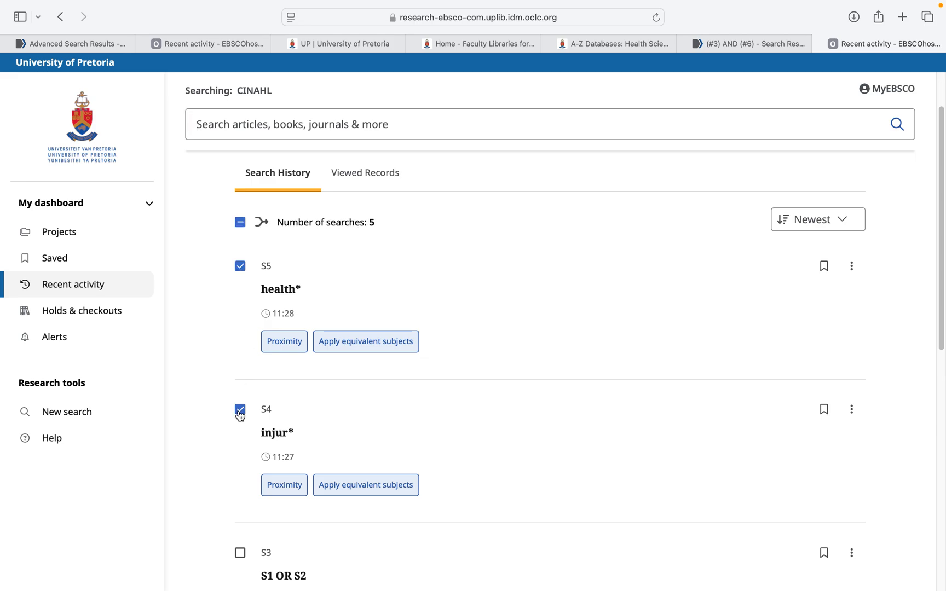
{"action": "left_click", "coordinate": [263, 229]}
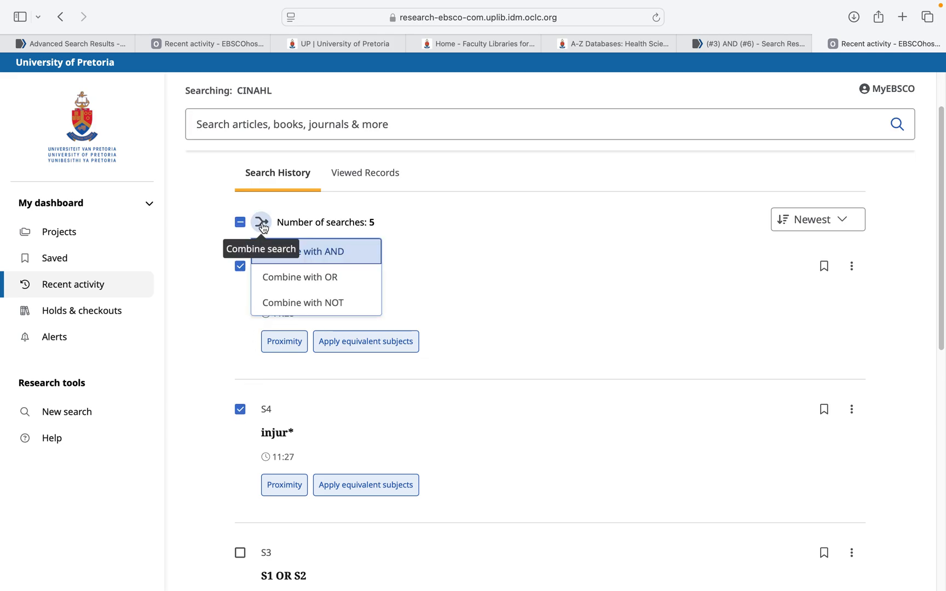
{"action": "left_click", "coordinate": [332, 277]}
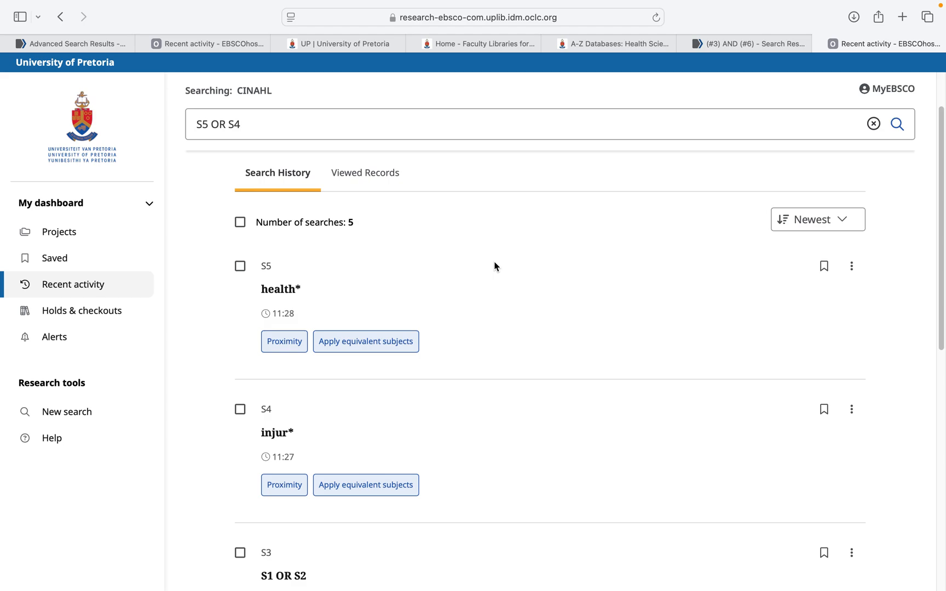
{"action": "left_click", "coordinate": [898, 124]}
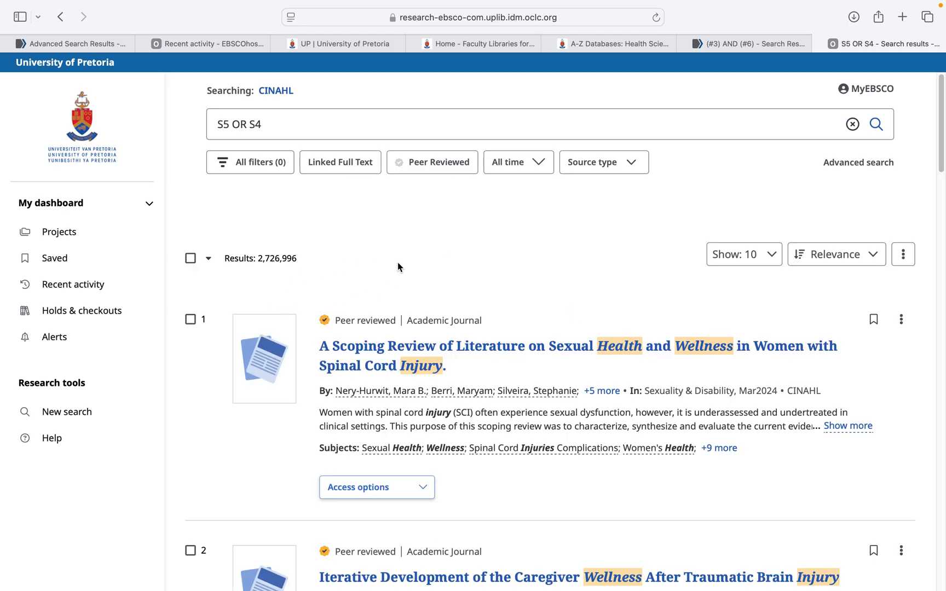
Switch to the Excel workbook and enter 2726996 in cell E7 for the CINAHL Set 2 OR combination
{"action": "key", "text": "cmd+Tab"}
{"action": "left_click", "coordinate": [473, 279]}
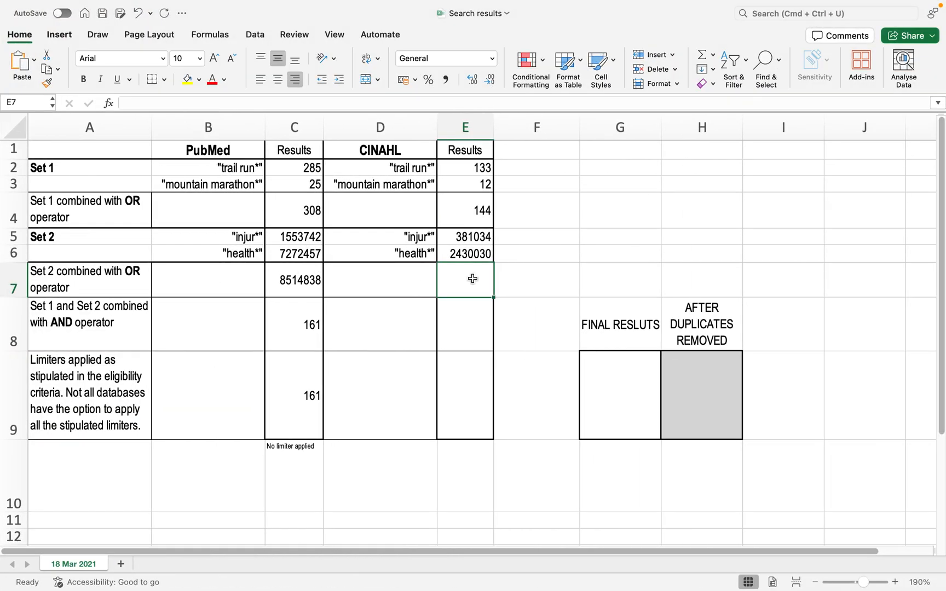
{"action": "type", "text": "2726"}
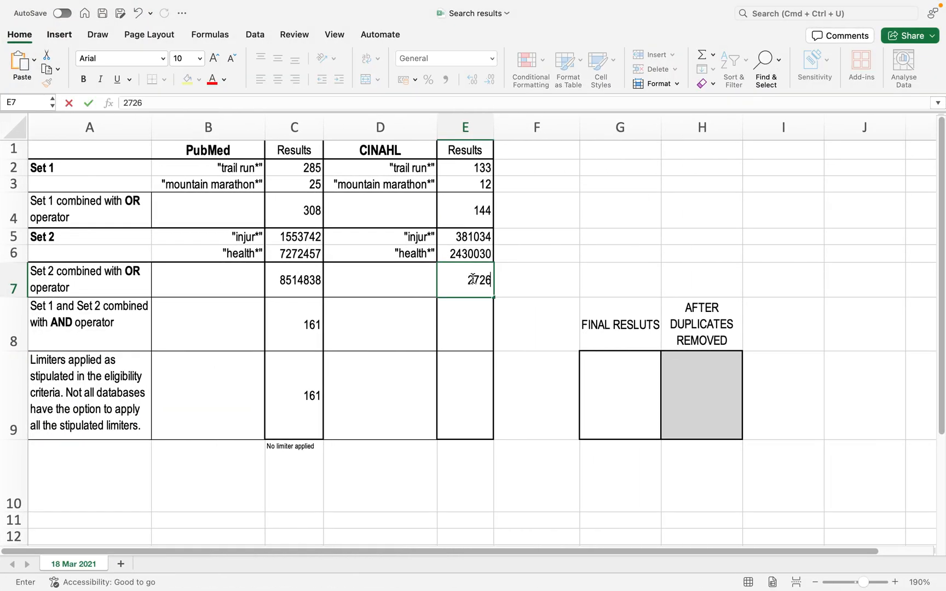
{"action": "key", "text": "super+Tab"}
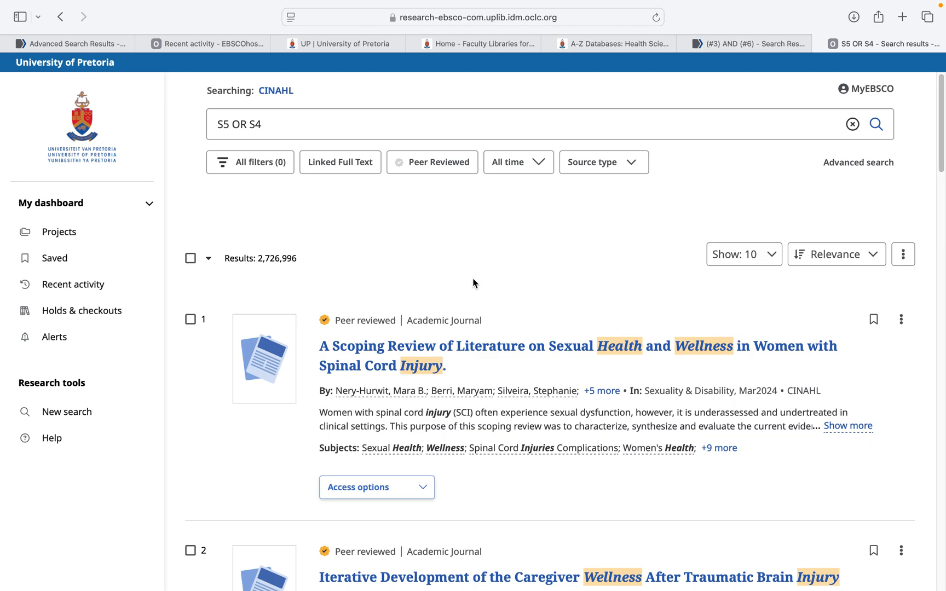
{"action": "key", "text": "super+Tab"}
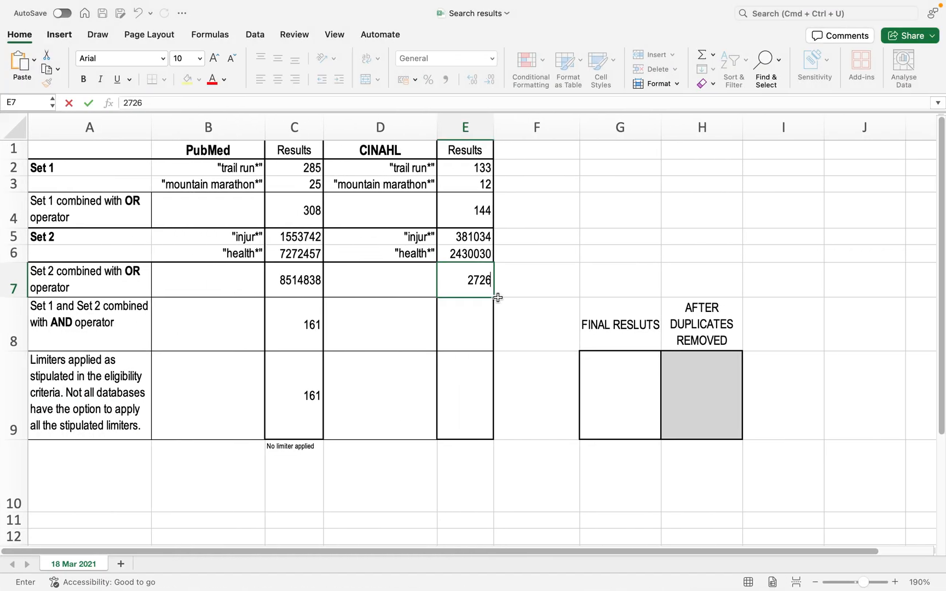
{"action": "type", "text": "996"}
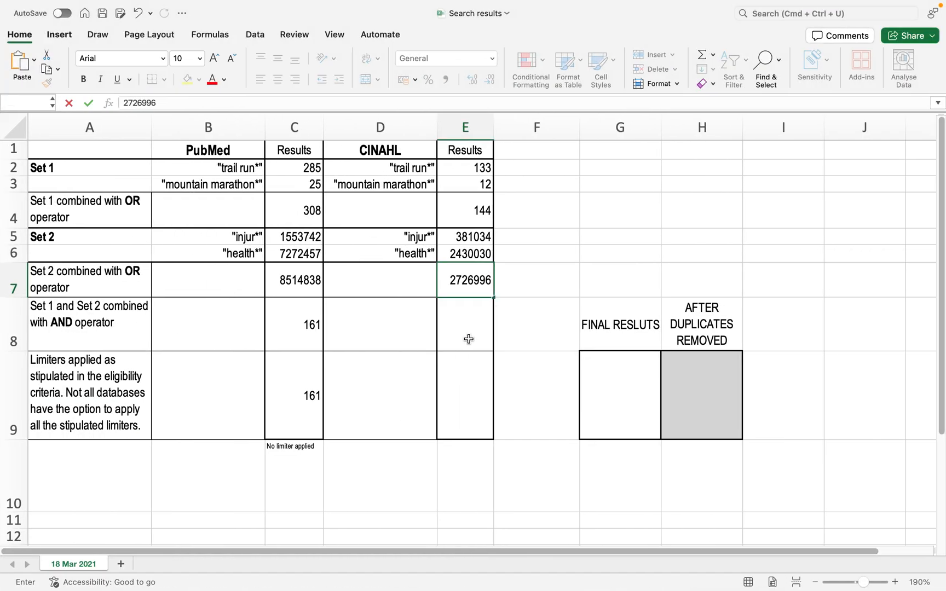
{"action": "left_click", "coordinate": [474, 326]}
Return to the browser, reopen the recent search activity and clear the previous query from the search box
{"action": "key", "text": "super+Tab"}
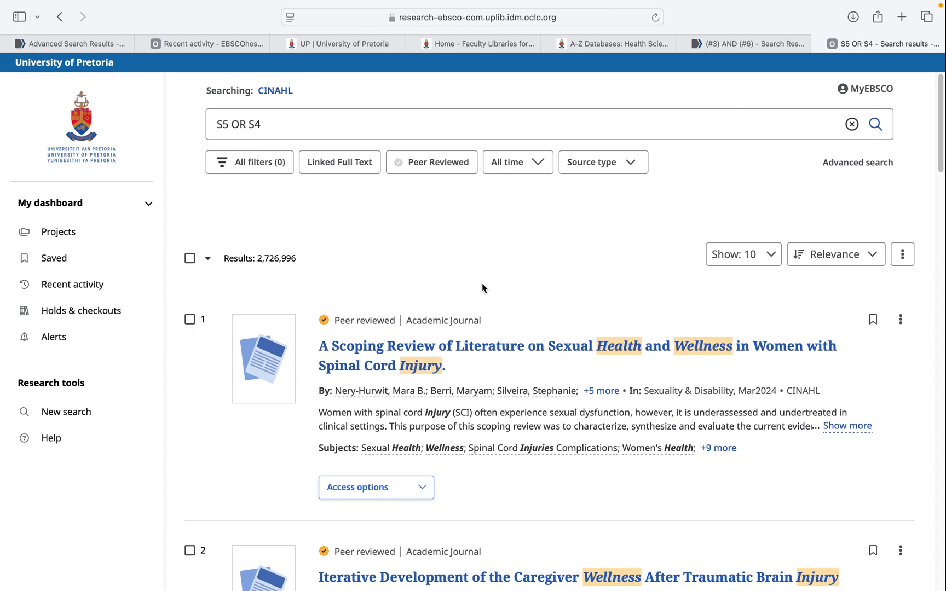
{"action": "left_click", "coordinate": [58, 293]}
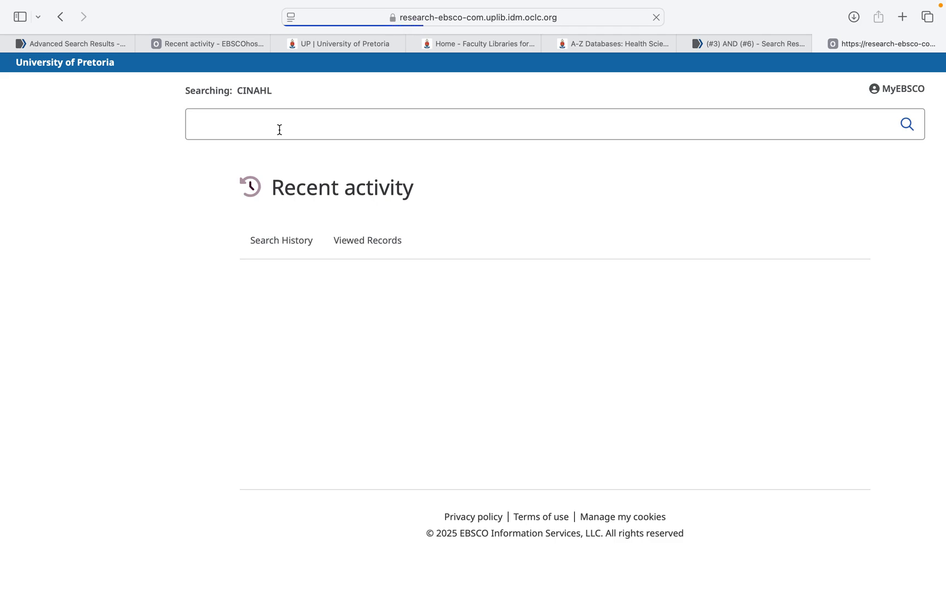
{"action": "key", "text": "BackSpace"}
{"action": "key", "text": "BackSpace"}
{"action": "key", "text": "BackSpace"}
{"action": "key", "text": "BackSpace"}
{"action": "key", "text": "BackSpace"}
{"action": "key", "text": "BackSpace"}
{"action": "key", "text": "BackSpace"}
{"action": "key", "text": "BackSpace"}
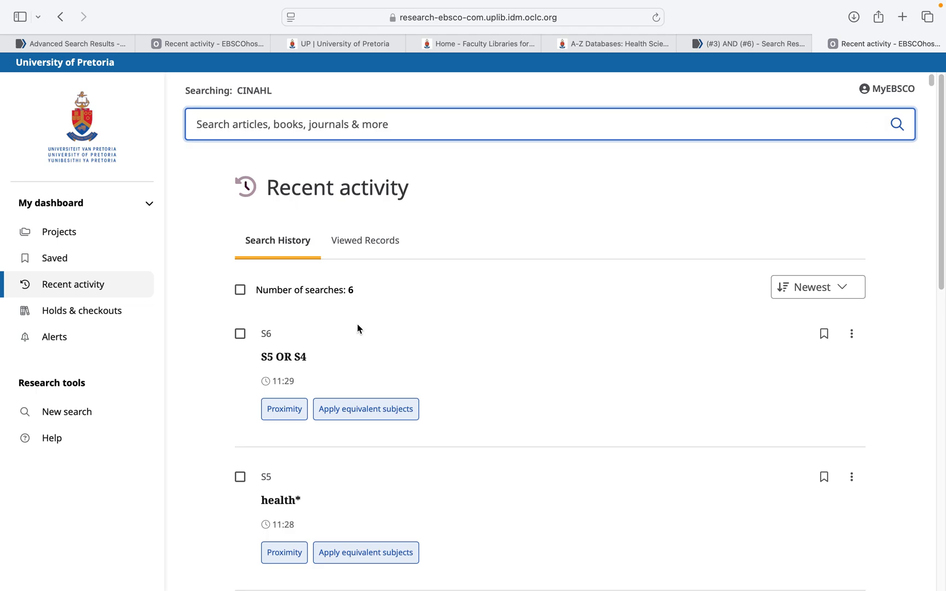
Combine the "S1 OR S2" (S3) and "S5 OR S4" (S6) searches with AND and run the combined search
{"action": "scroll", "coordinate": [357, 328], "scroll_direction": "down", "scroll_amount": 5}
{"action": "scroll", "coordinate": [357, 328], "scroll_direction": "down", "scroll_amount": 4}
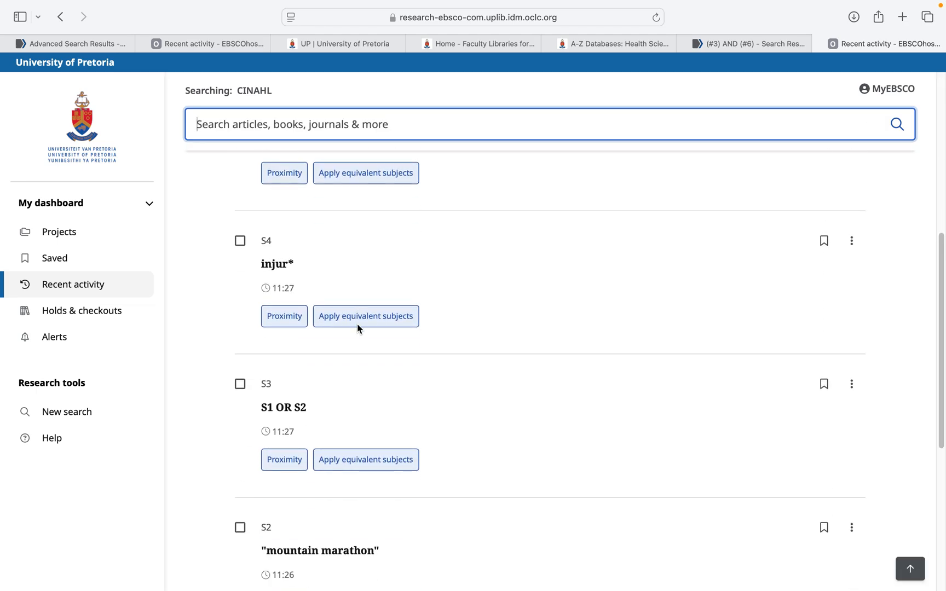
{"action": "left_click", "coordinate": [240, 291]}
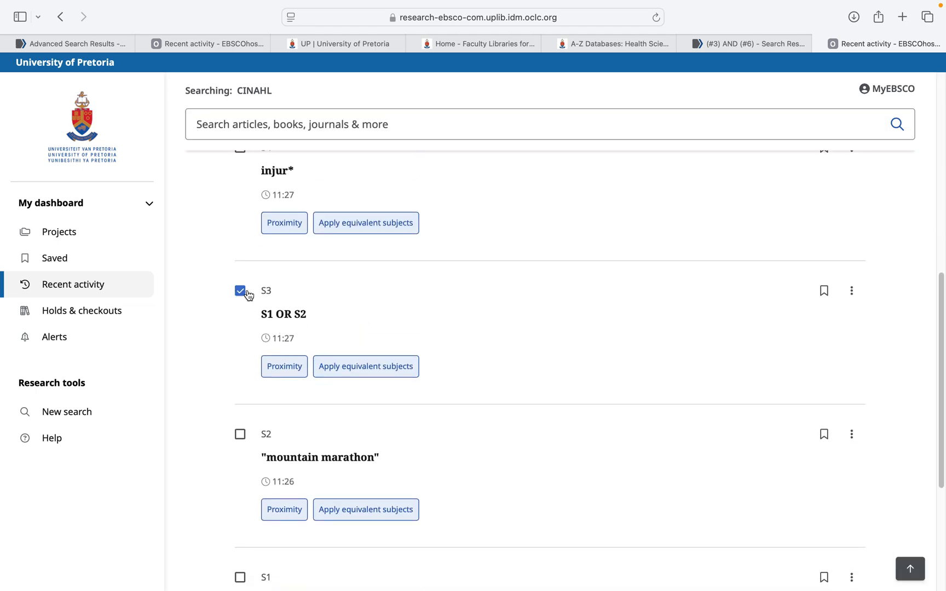
{"action": "scroll", "coordinate": [323, 299], "scroll_direction": "up", "scroll_amount": 6}
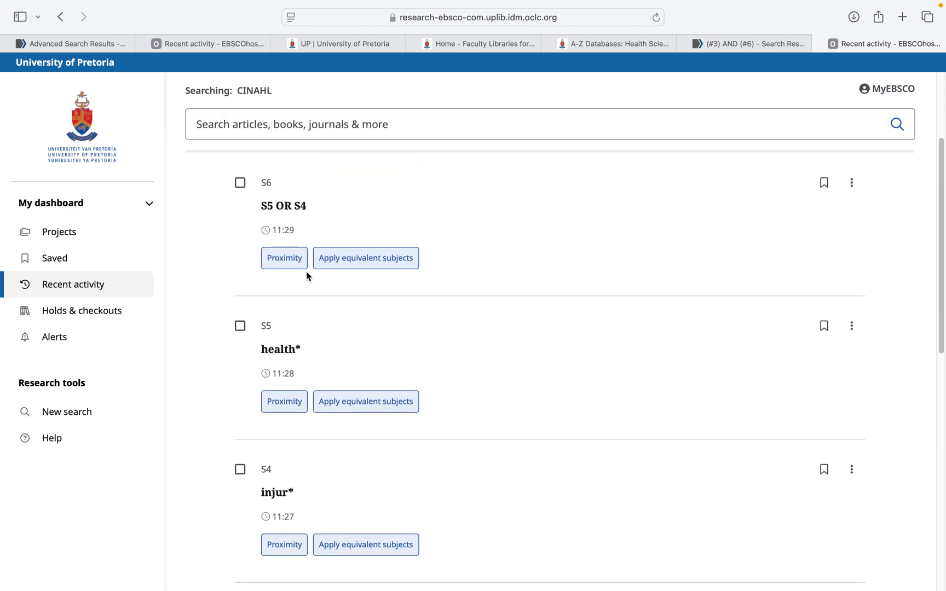
{"action": "left_click", "coordinate": [240, 184]}
{"action": "scroll", "coordinate": [302, 193], "scroll_direction": "up", "scroll_amount": 3}
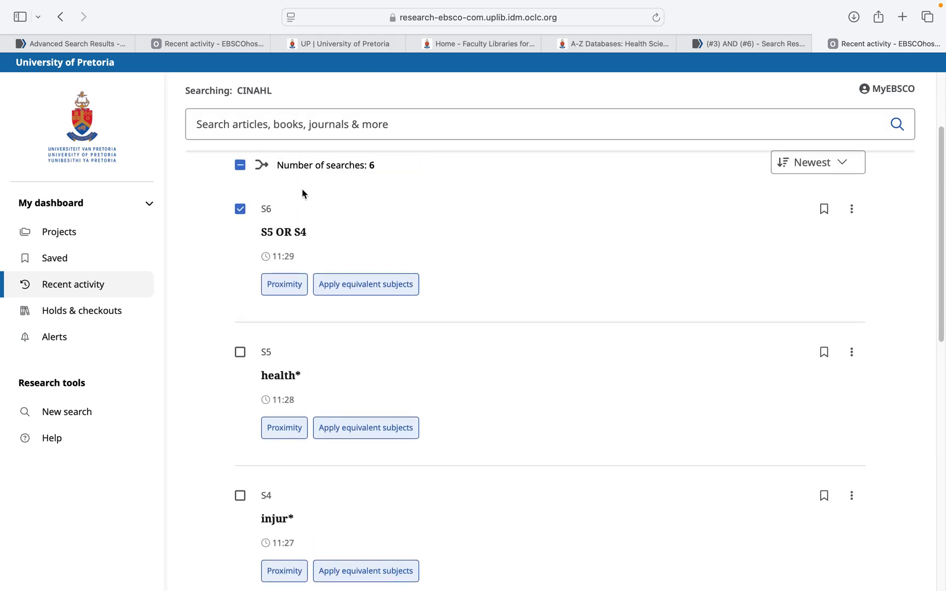
{"action": "left_click", "coordinate": [261, 276]}
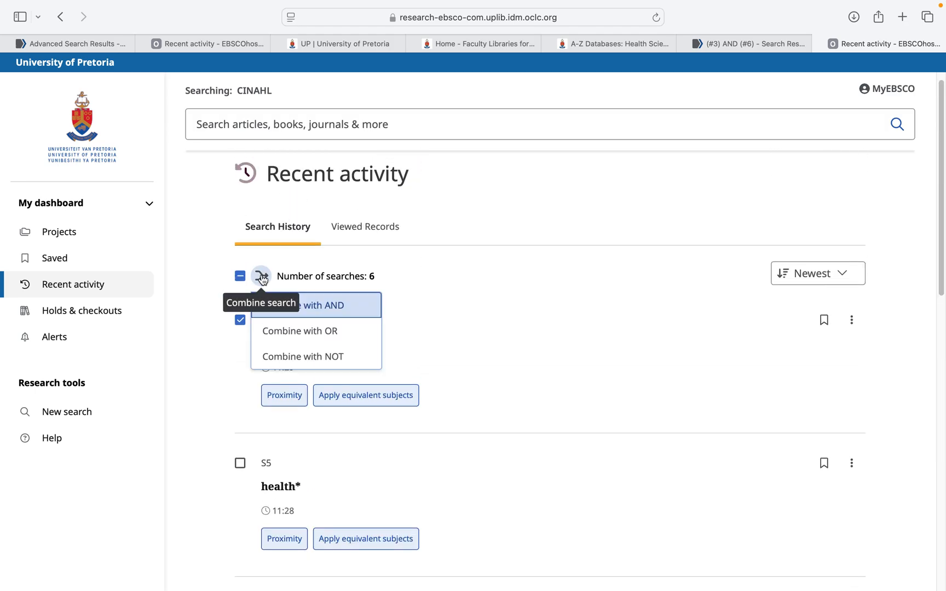
{"action": "left_click", "coordinate": [344, 308]}
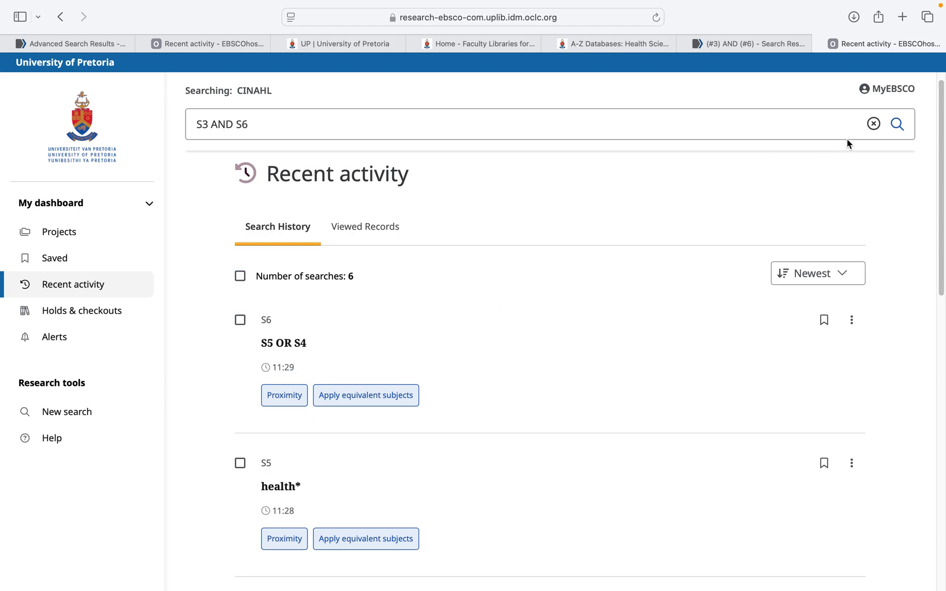
{"action": "left_click", "coordinate": [896, 126]}
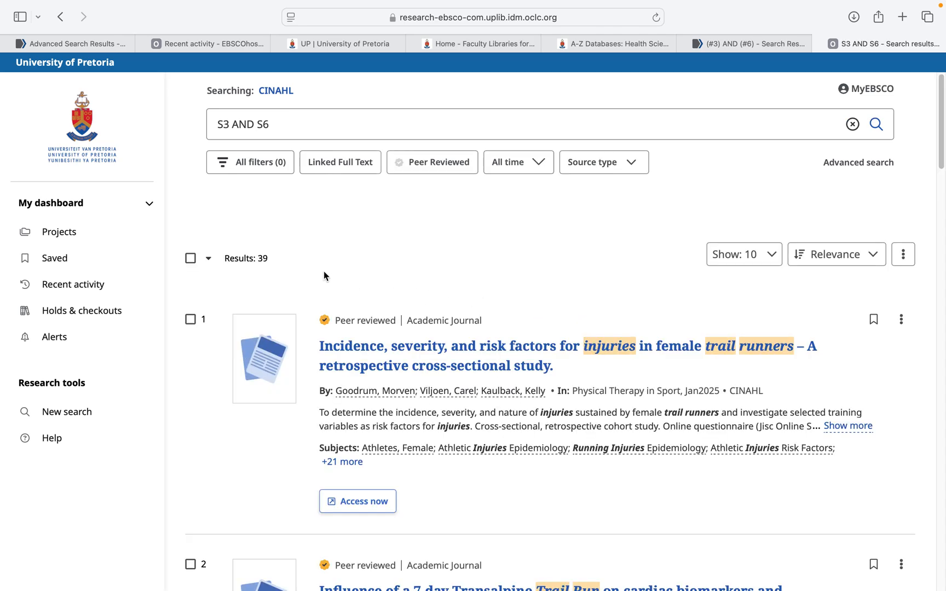
Switch to the Excel workbook and enter 39 in cell E8 for the CINAHL Set 1 and Set 2 AND combination
{"action": "key", "text": "ctrl+Right"}
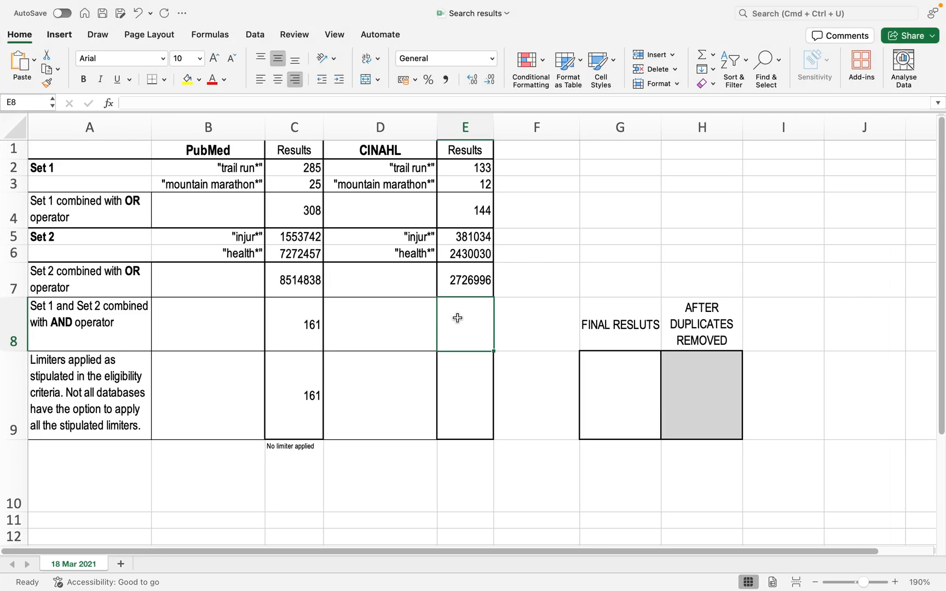
{"action": "type", "text": "39"}
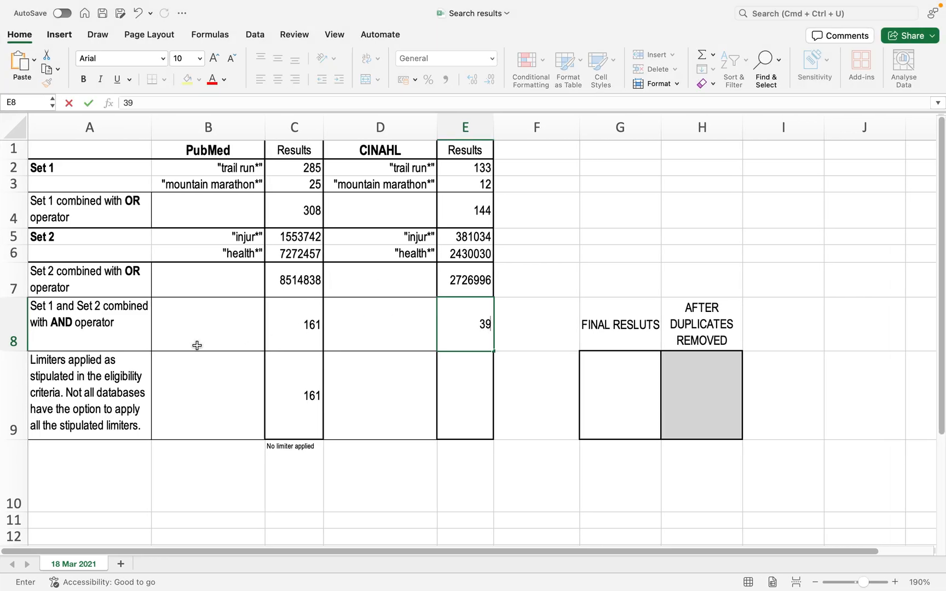
{"action": "left_click", "coordinate": [127, 380]}
Return to the browser and look through the S3 AND S6 results page and its sorting options
{"action": "key", "text": "ctrl+Left"}
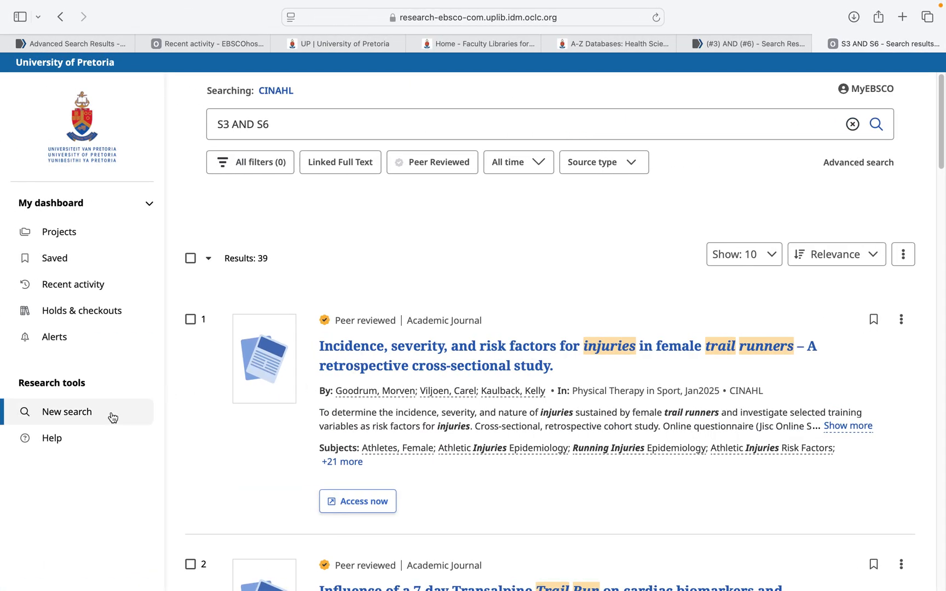
{"action": "scroll", "coordinate": [200, 427], "scroll_direction": "down", "scroll_amount": 3}
{"action": "scroll", "coordinate": [201, 427], "scroll_direction": "down", "scroll_amount": 3}
{"action": "scroll", "coordinate": [200, 427], "scroll_direction": "up", "scroll_amount": 6}
{"action": "scroll", "coordinate": [198, 424], "scroll_direction": "down", "scroll_amount": 10}
{"action": "scroll", "coordinate": [201, 429], "scroll_direction": "up", "scroll_amount": 10}
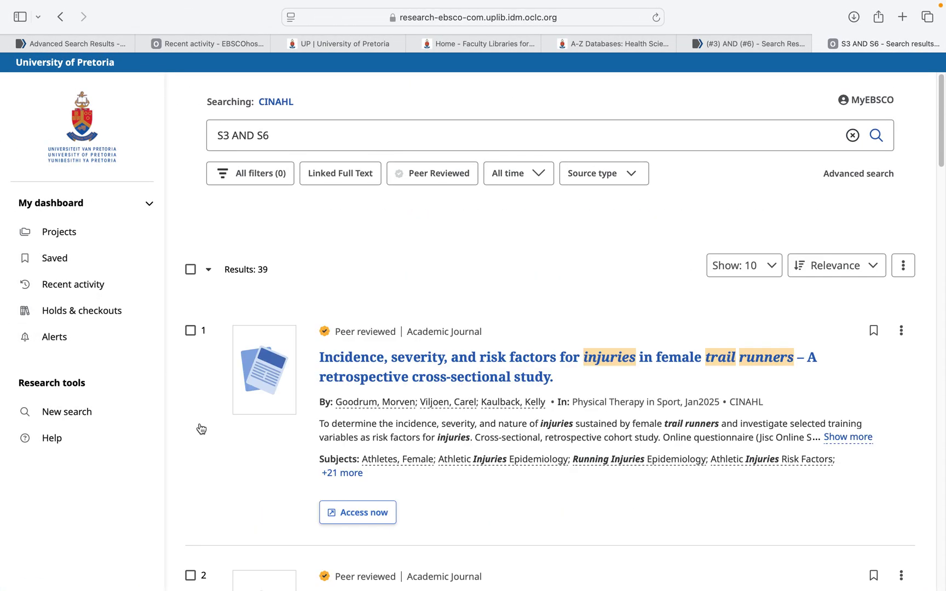
{"action": "left_click", "coordinate": [874, 261]}
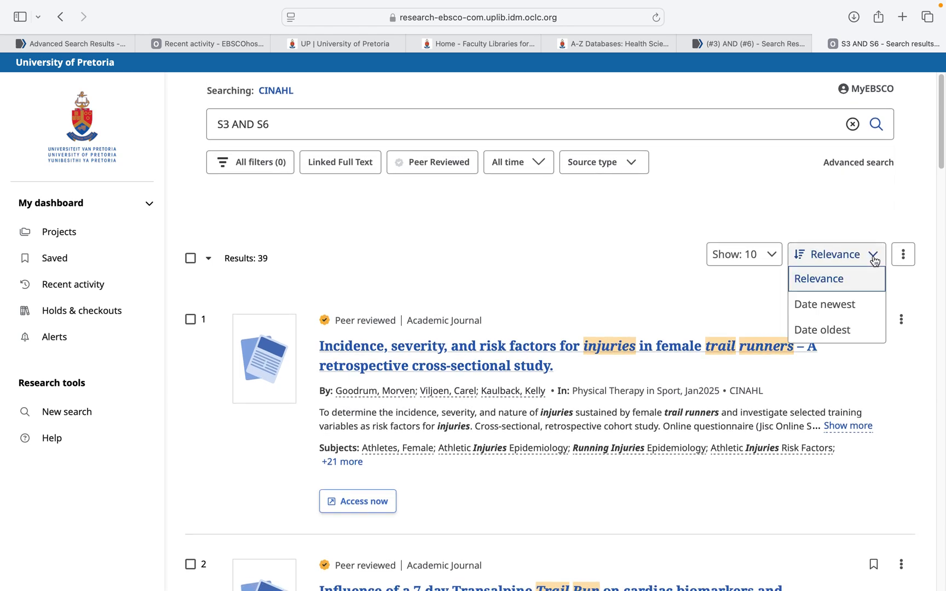
{"action": "left_click", "coordinate": [874, 261]}
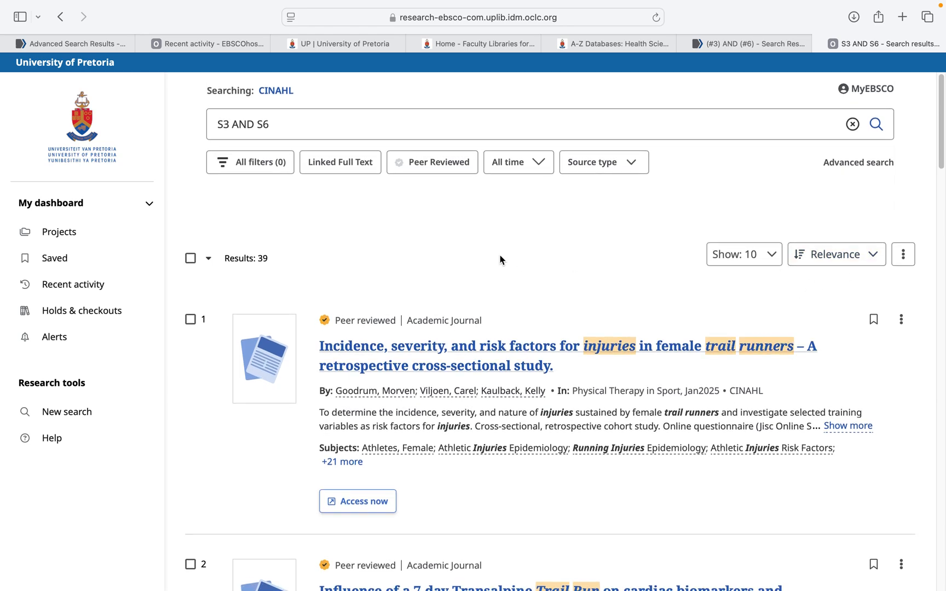
Limit the S3 AND S6 results to the Academic Journals source type
{"action": "left_click", "coordinate": [634, 164]}
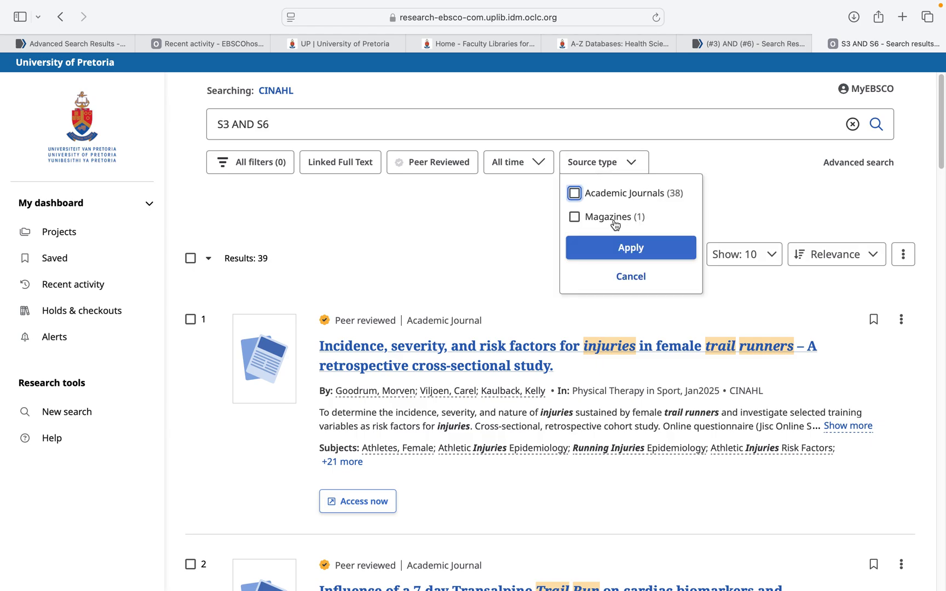
{"action": "left_click", "coordinate": [575, 194]}
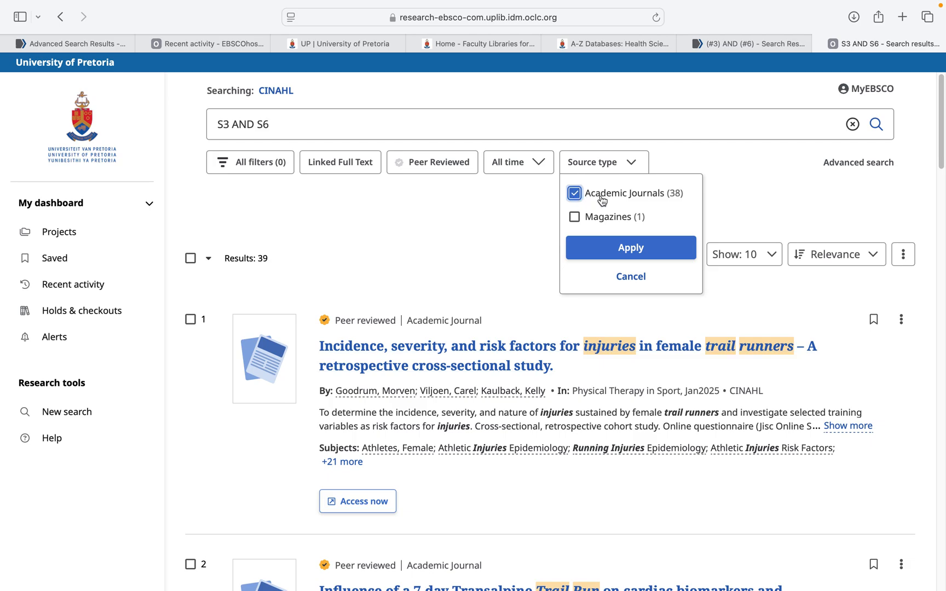
{"action": "left_click", "coordinate": [603, 250]}
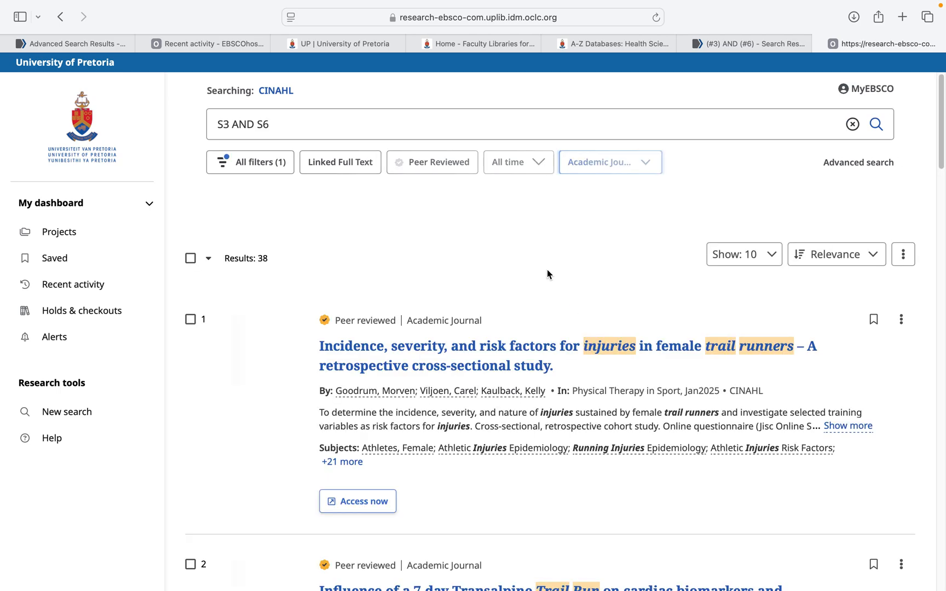
Add a language filter for English to the S3 AND S6 results and apply it
{"action": "left_click", "coordinate": [259, 163]}
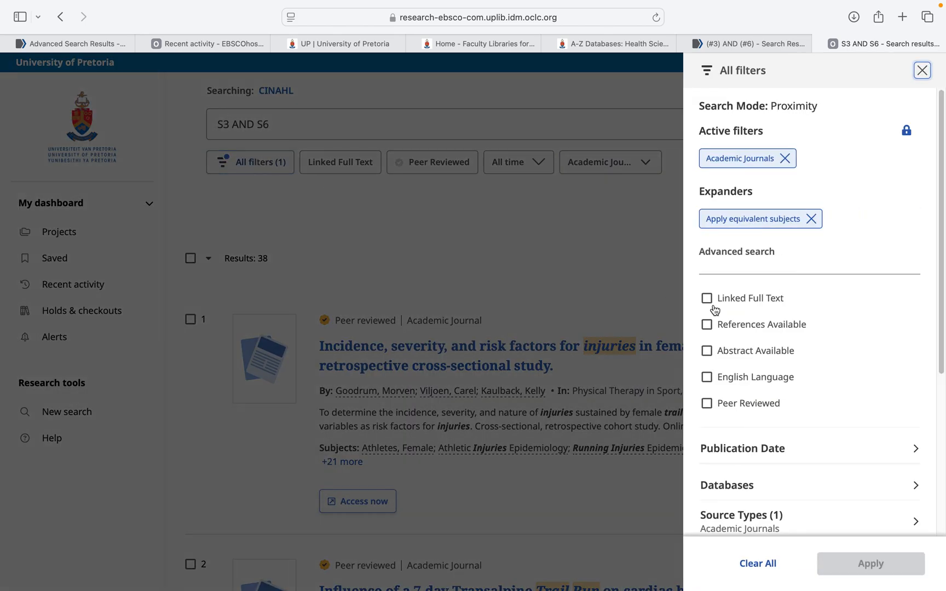
{"action": "scroll", "coordinate": [745, 390], "scroll_direction": "down", "scroll_amount": 3}
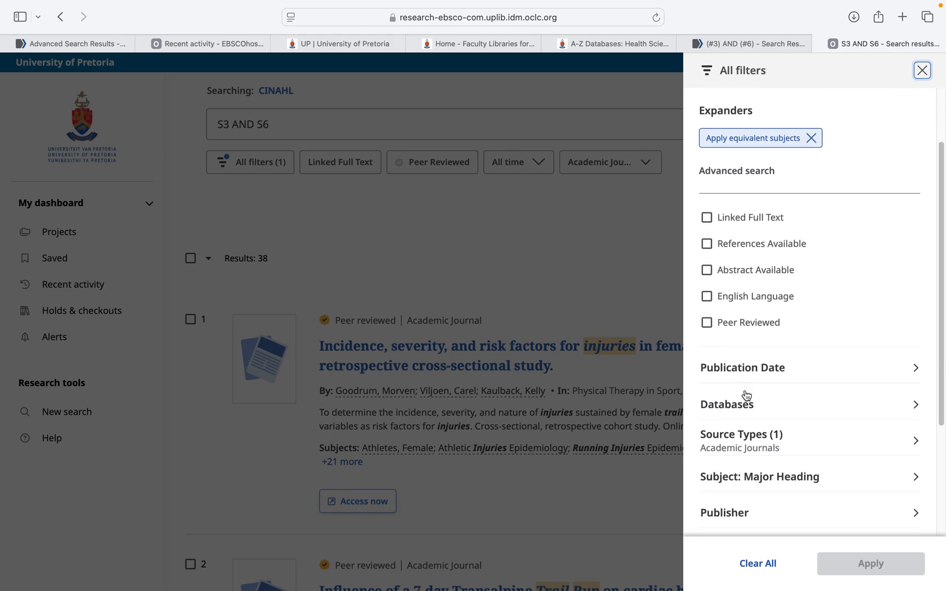
{"action": "scroll", "coordinate": [746, 395], "scroll_direction": "down", "scroll_amount": 5}
{"action": "left_click", "coordinate": [872, 417]}
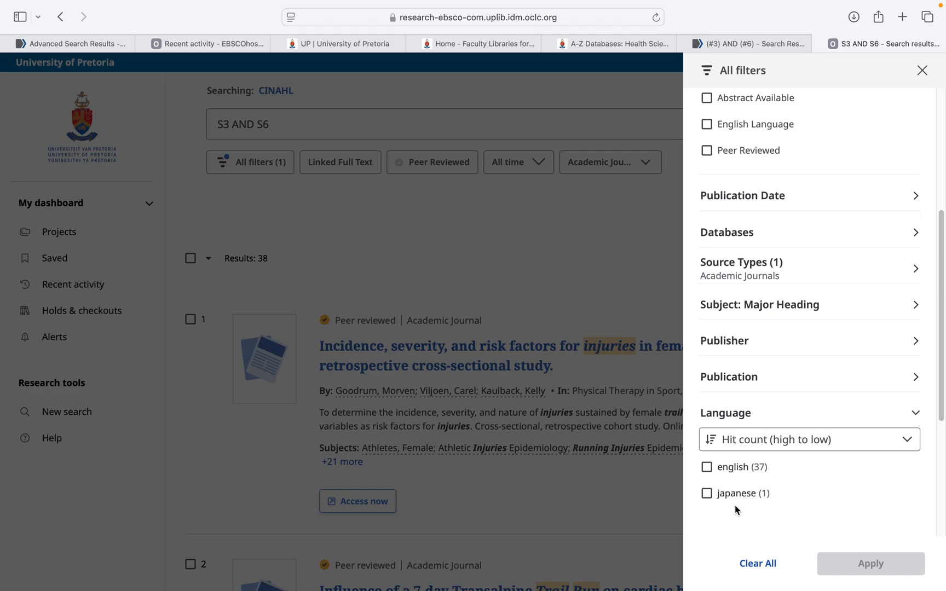
{"action": "left_click", "coordinate": [707, 467]}
{"action": "left_click", "coordinate": [857, 561]}
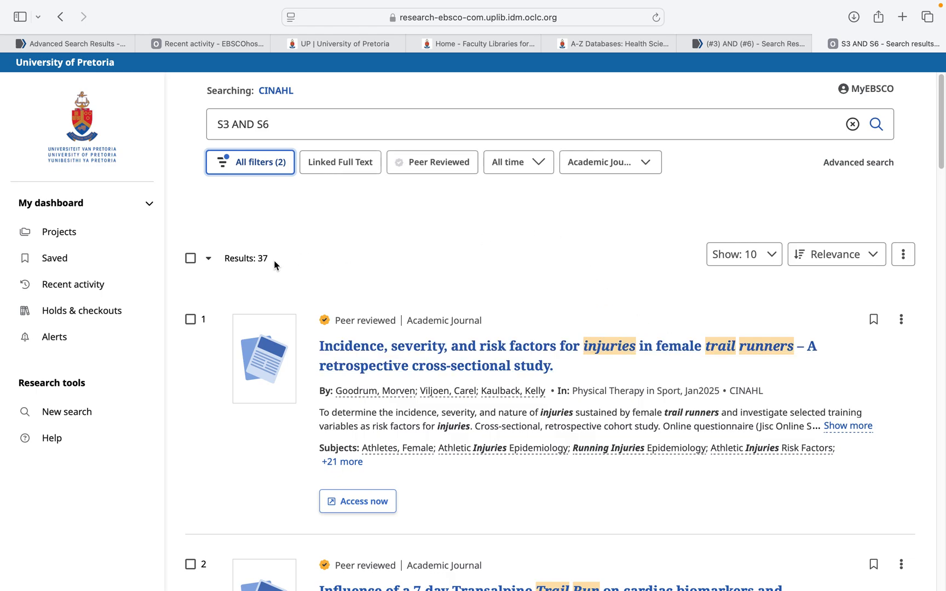
Switch to the Excel workbook and enter 37 in cell E9 as the CINAHL count with limiters applied
{"action": "key", "text": "ctrl+Right"}
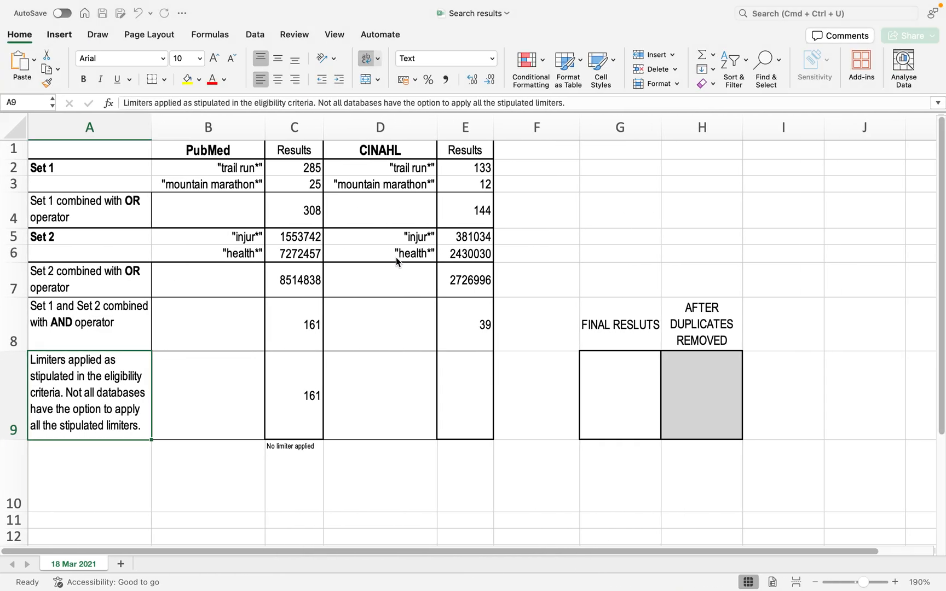
{"action": "left_click", "coordinate": [460, 384]}
{"action": "type", "text": "37"}
{"action": "key", "text": "Return"}
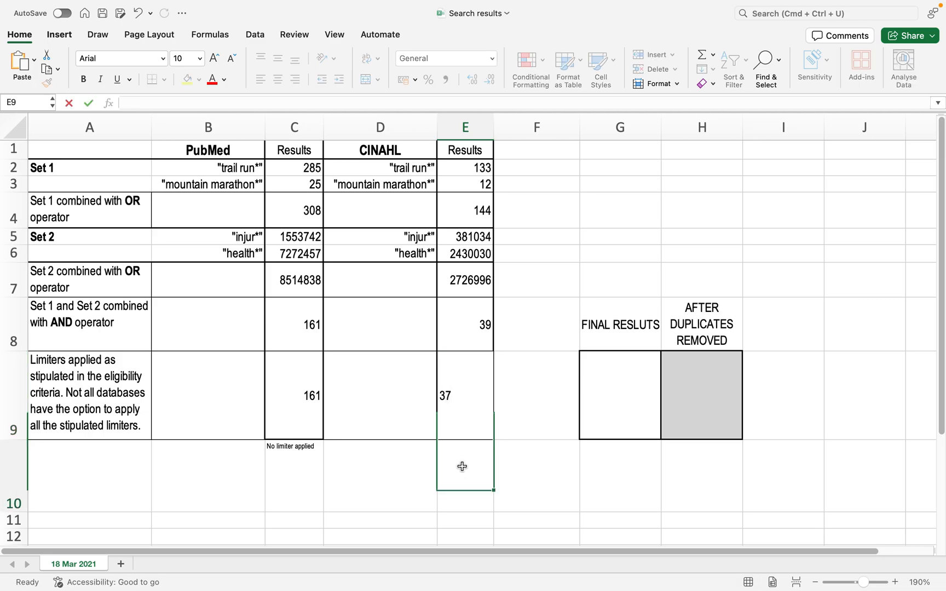
Note the applied CINAHL limiters in cell E10 as "Language: English" and "Scientific articles" on separate lines
{"action": "type", "text": "Lanag"}
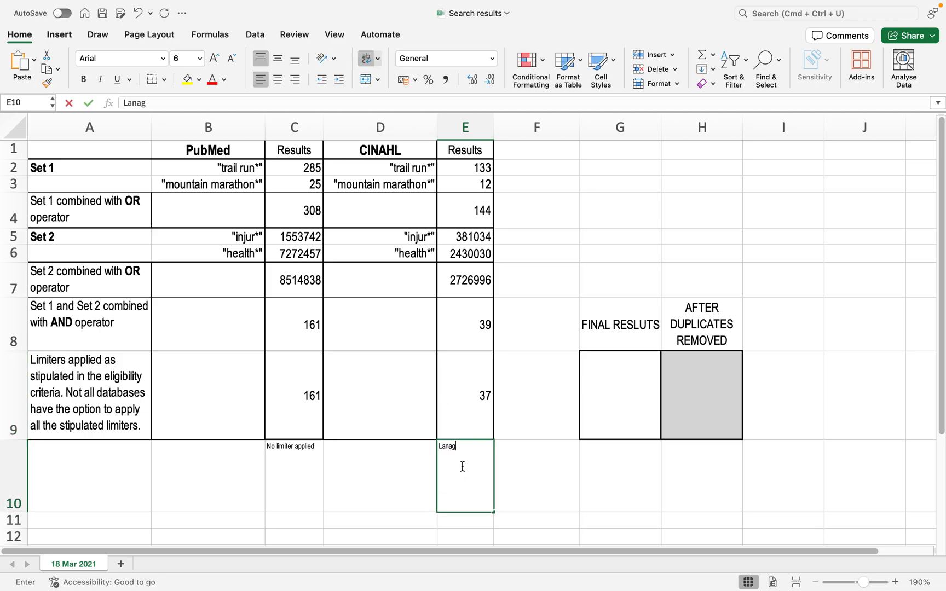
{"action": "key", "text": "BackSpace"}
{"action": "key", "text": "BackSpace"}
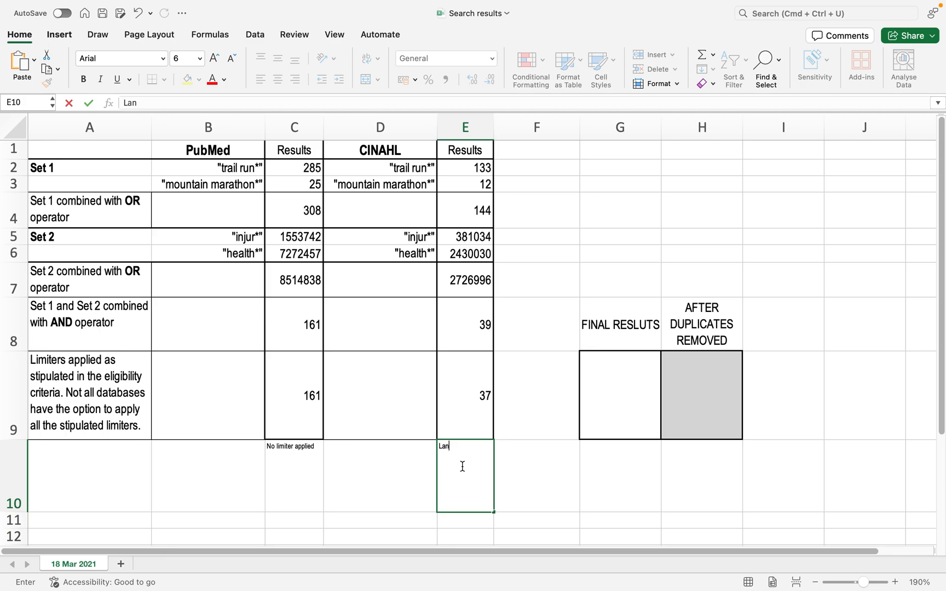
{"action": "type", "text": "ge: English"}
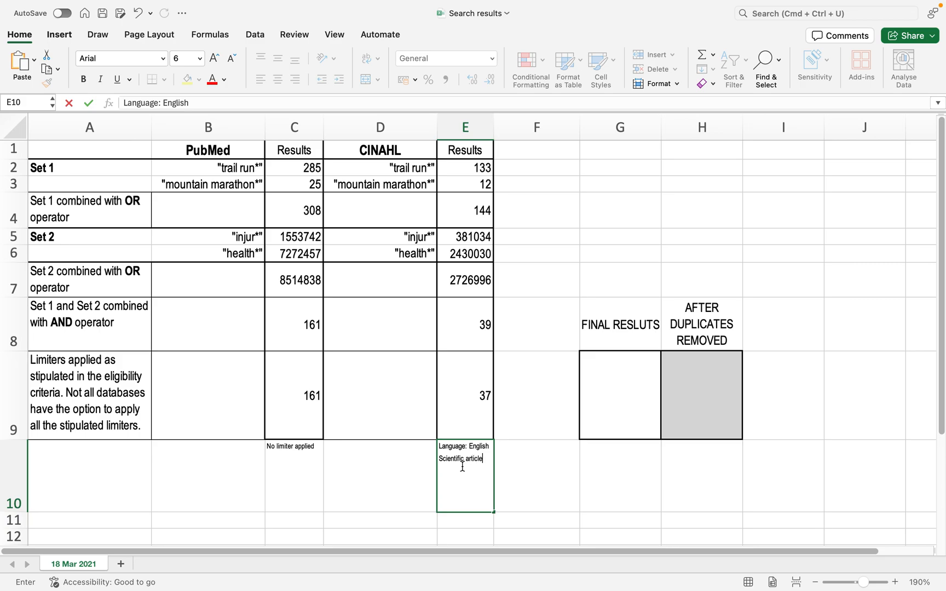
{"action": "left_click", "coordinate": [507, 475]}
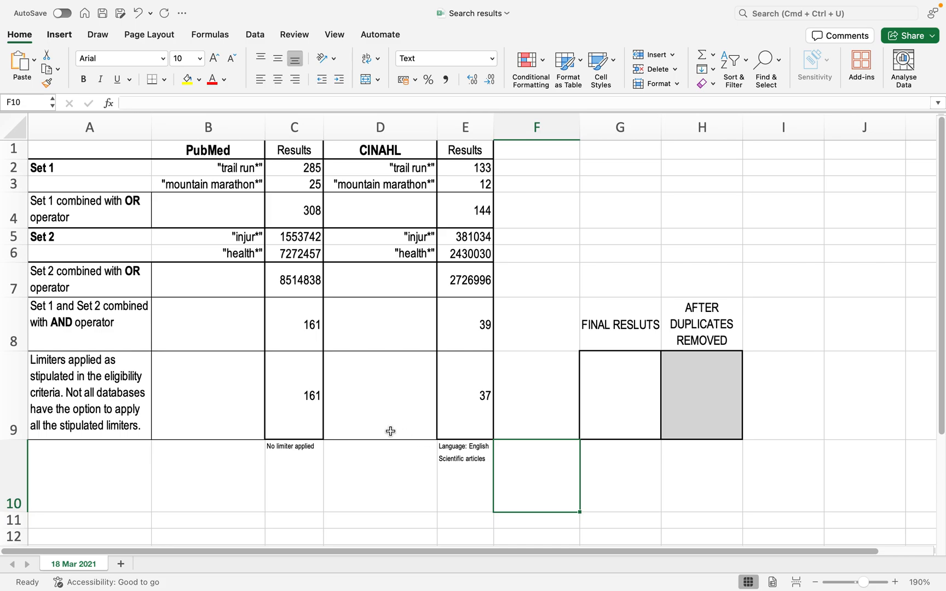
Total the limited PubMed and CINAHL counts of row 9 in cell G9 under the final results heading with AutoSum
{"action": "left_click_drag", "start_coordinate": [309, 396], "coordinate": [601, 396]}
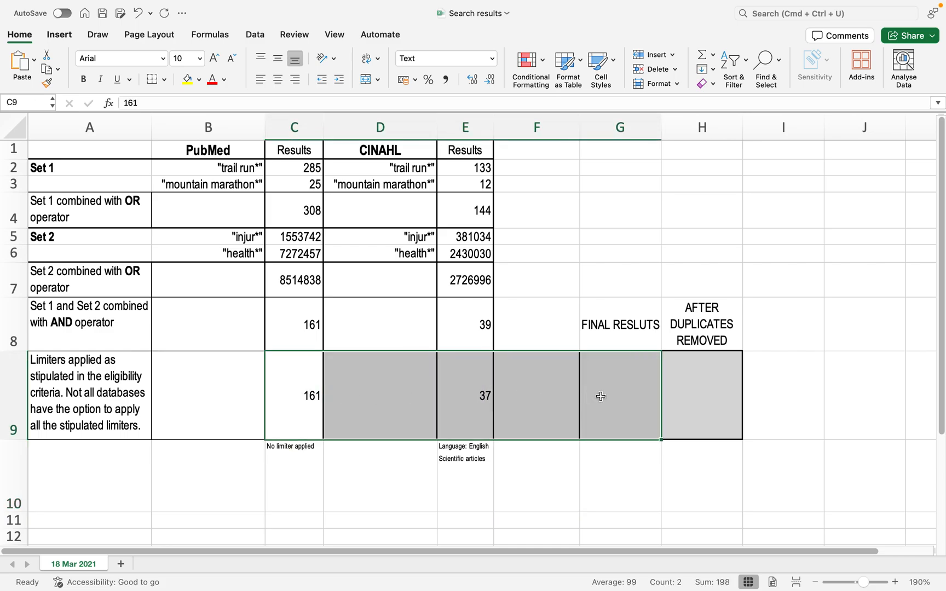
{"action": "left_click", "coordinate": [713, 55]}
{"action": "left_click", "coordinate": [727, 71]}
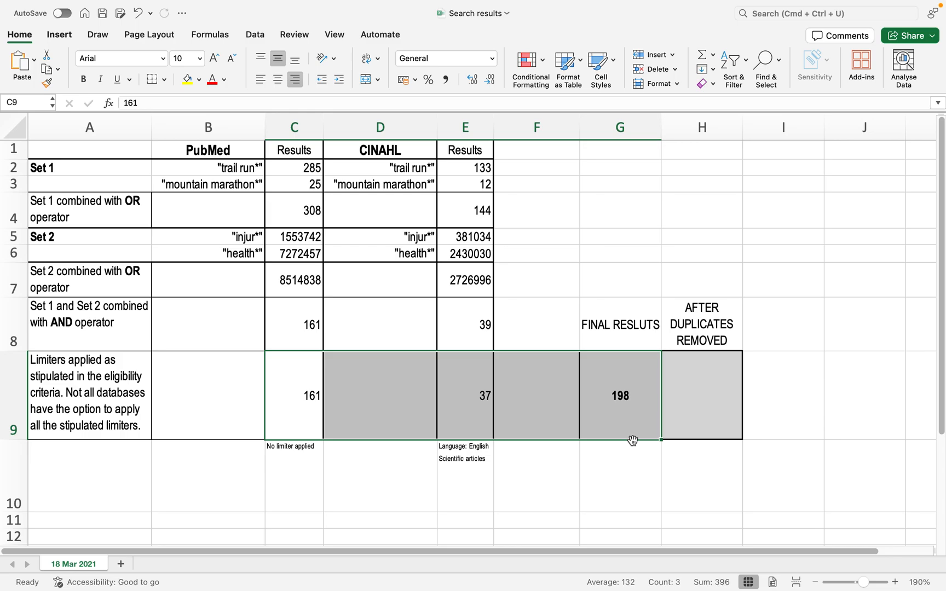
{"action": "left_click", "coordinate": [623, 422]}
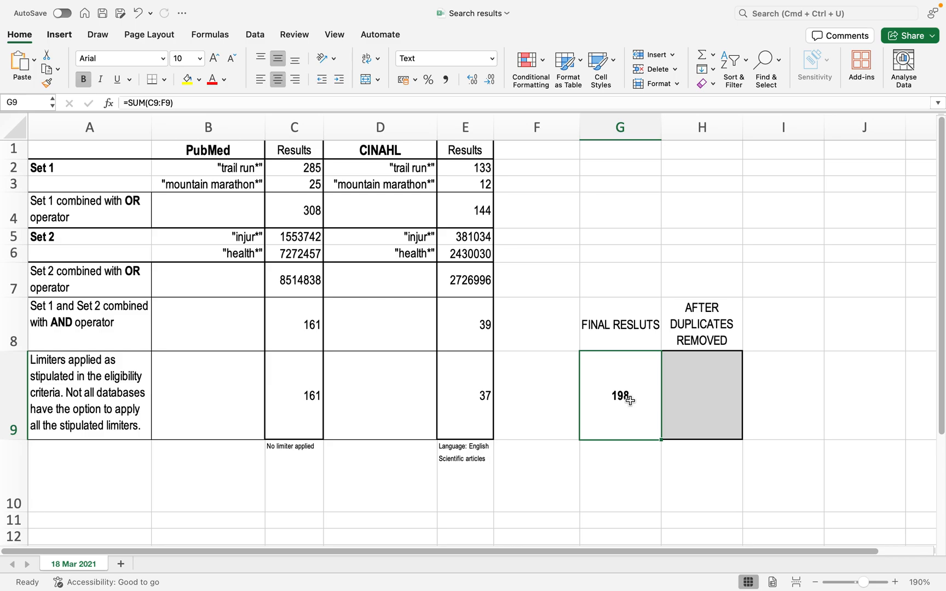
Minimize EndNote, open the Final Summary webpage Jul 2024 document from the desktop full screen, and examine its study selection flow diagram
{"action": "key", "text": "ctrl+Left"}
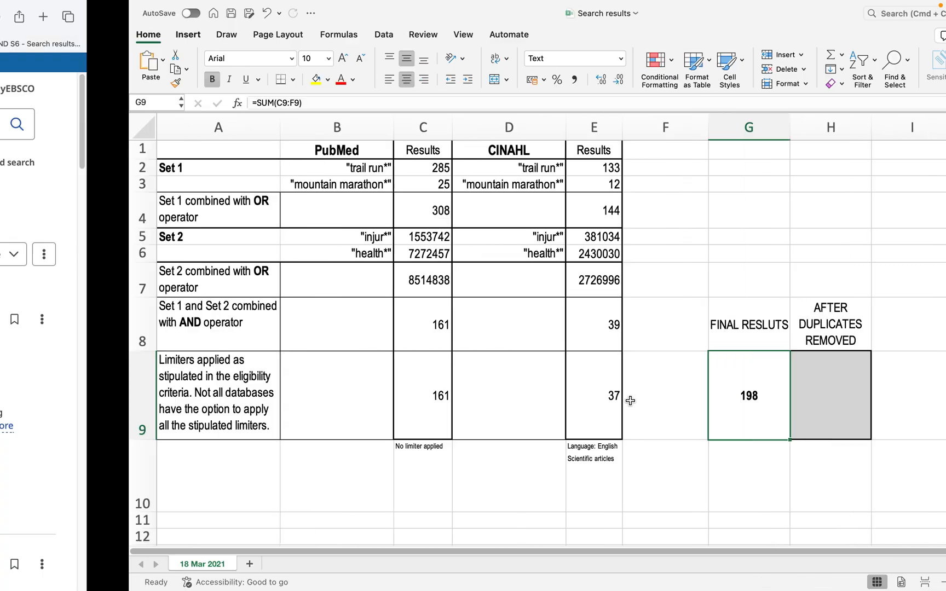
{"action": "key", "text": "ctrl+Left"}
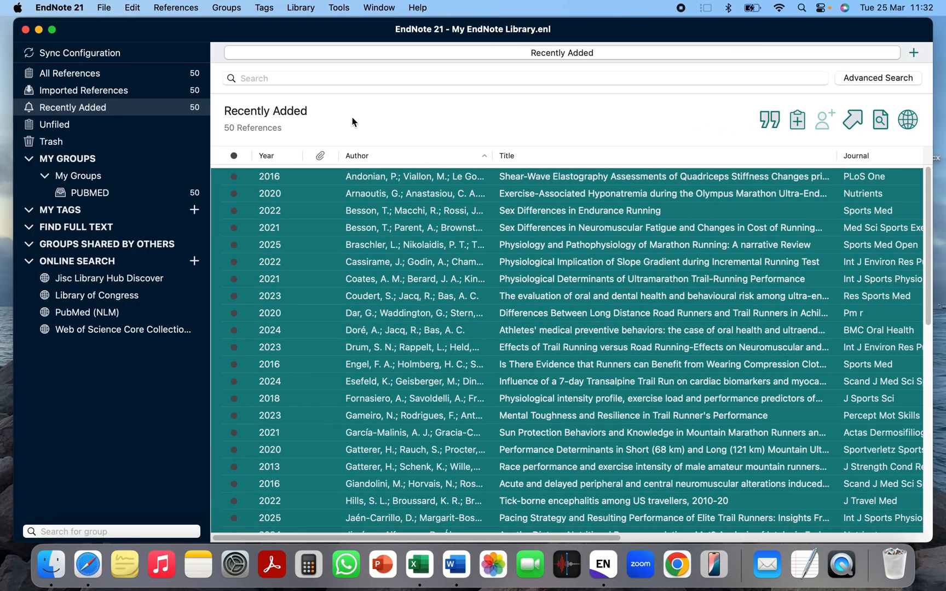
{"action": "left_click", "coordinate": [39, 29]}
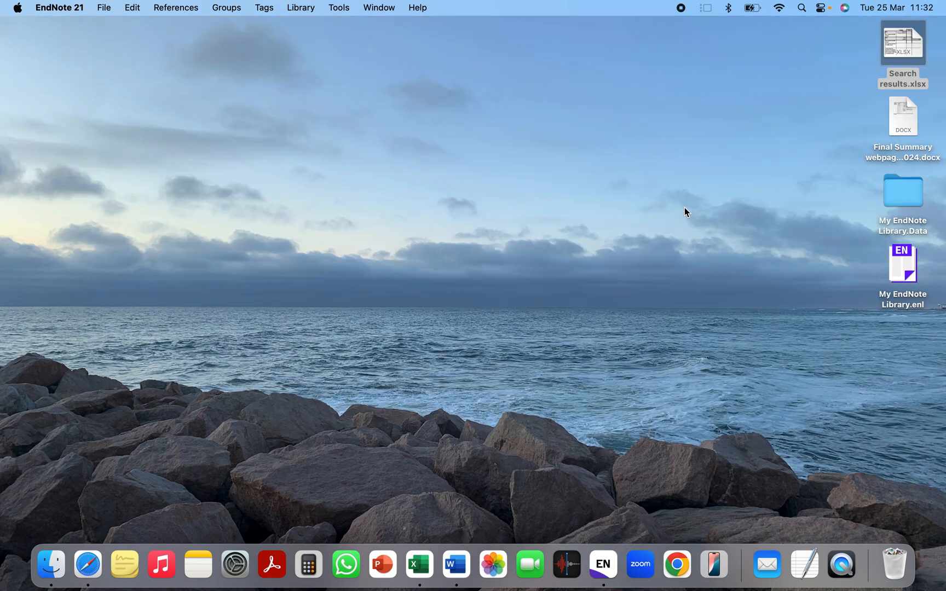
{"action": "double_click", "coordinate": [902, 155]}
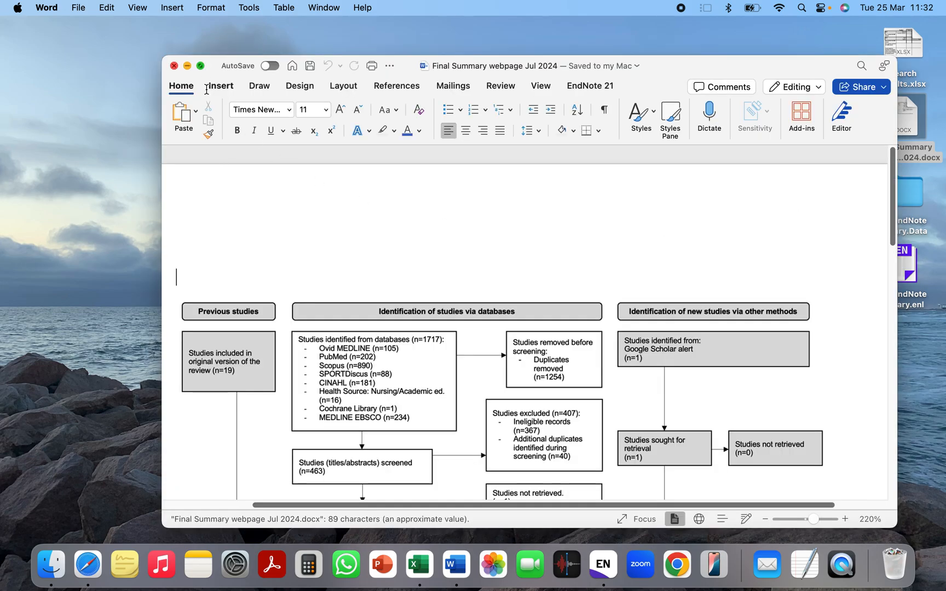
{"action": "left_click", "coordinate": [200, 67]}
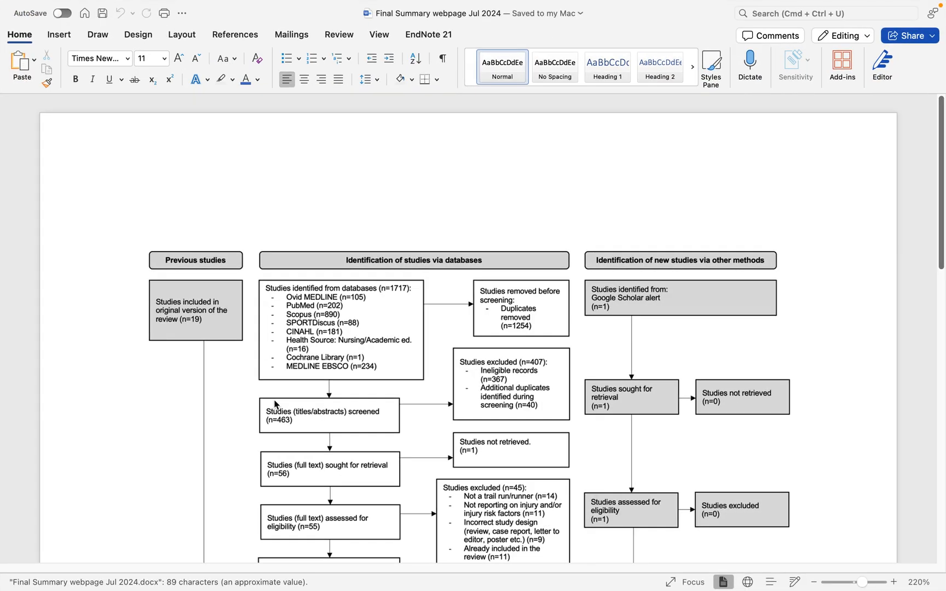
{"action": "scroll", "coordinate": [276, 404], "scroll_direction": "down", "scroll_amount": 3}
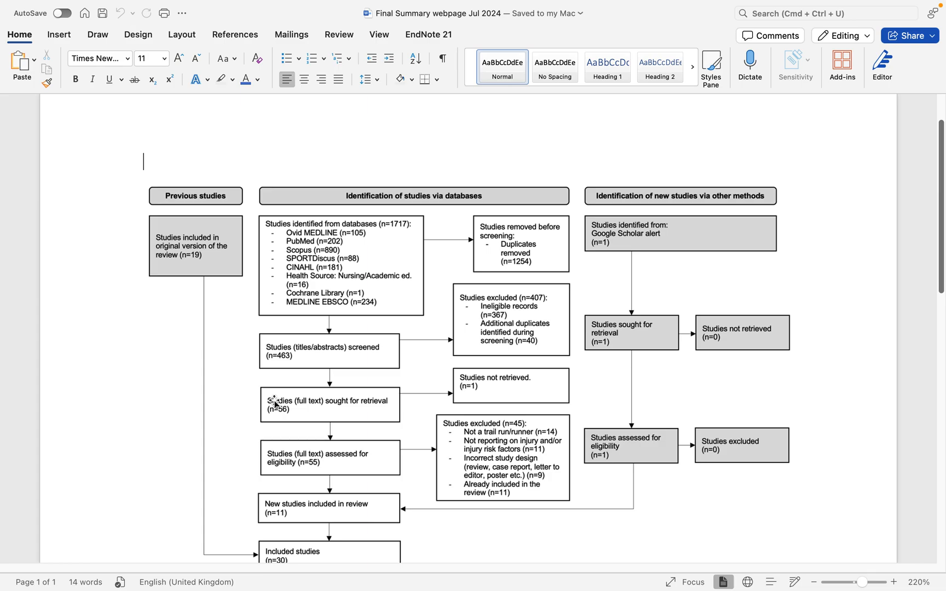
{"action": "scroll", "coordinate": [276, 403], "scroll_direction": "down", "scroll_amount": 1}
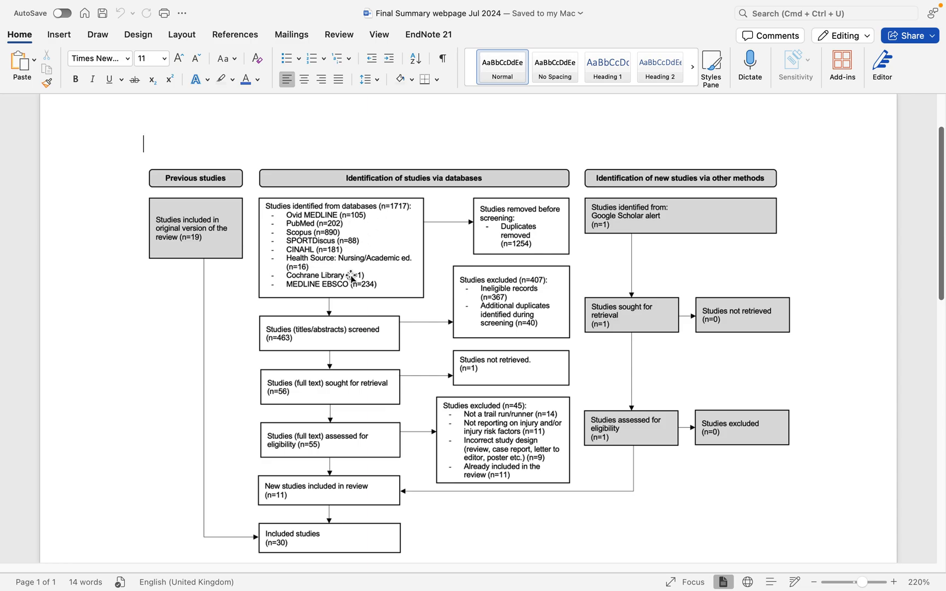
Return to the browser, review the search history in the recent activity, and go back to the filtered S3 AND S6 results
{"action": "key", "text": "ctrl+Left"}
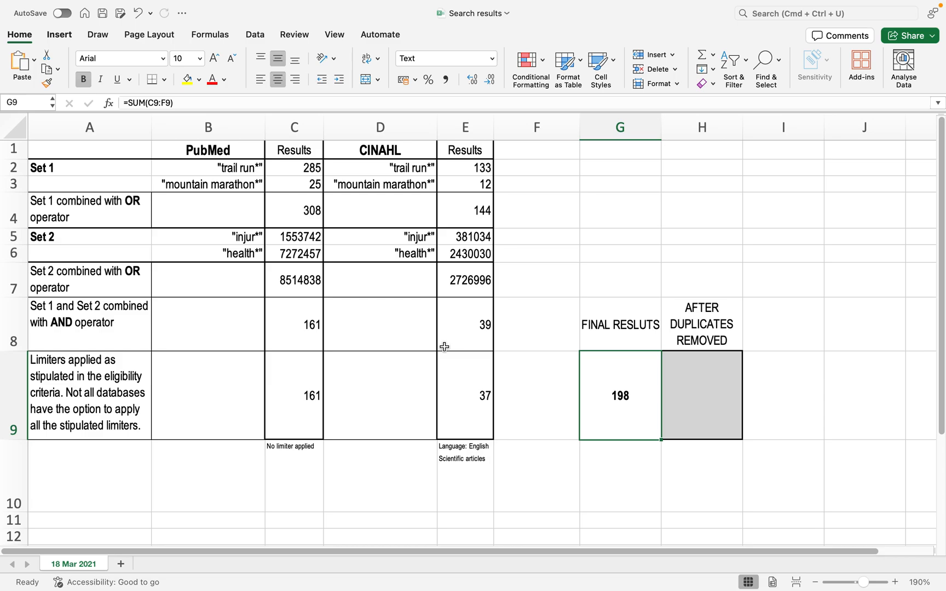
{"action": "key", "text": "ctrl+Left"}
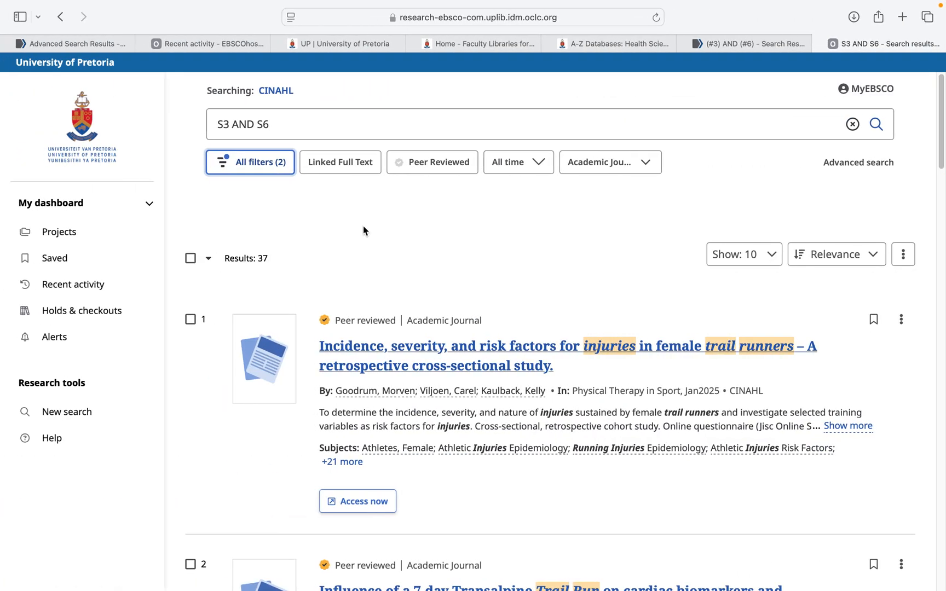
{"action": "left_click", "coordinate": [76, 285]}
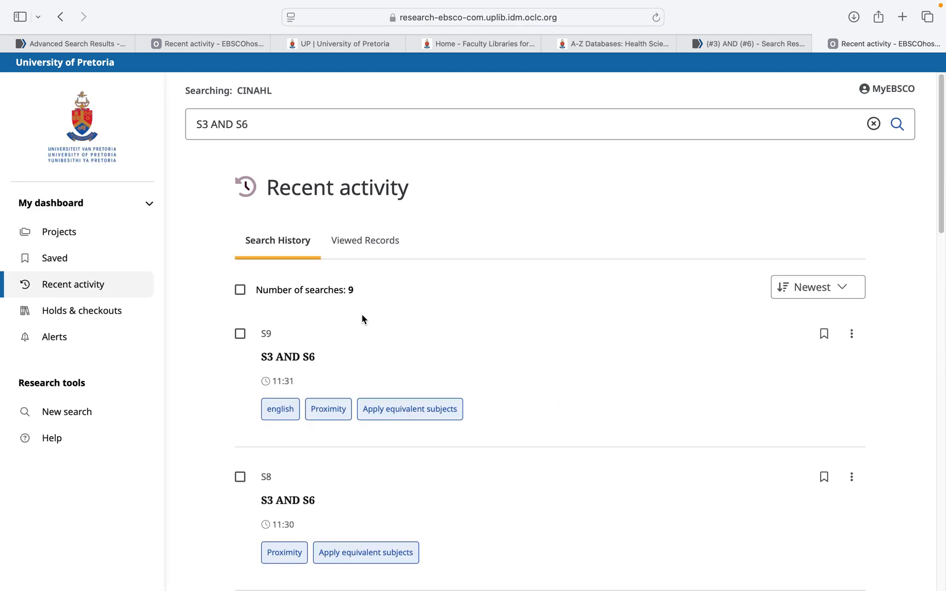
{"action": "scroll", "coordinate": [362, 319], "scroll_direction": "down", "scroll_amount": 1}
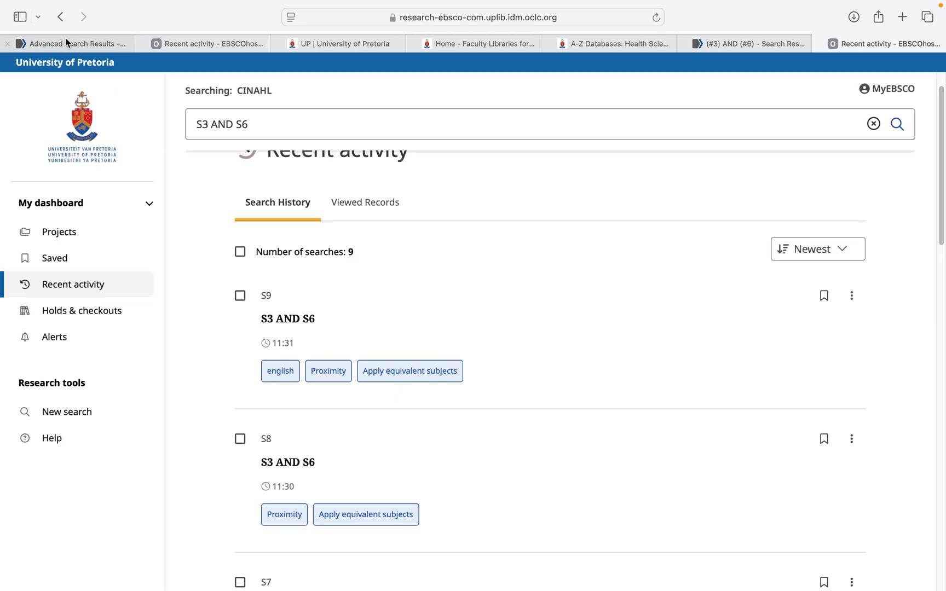
{"action": "left_click", "coordinate": [60, 16]}
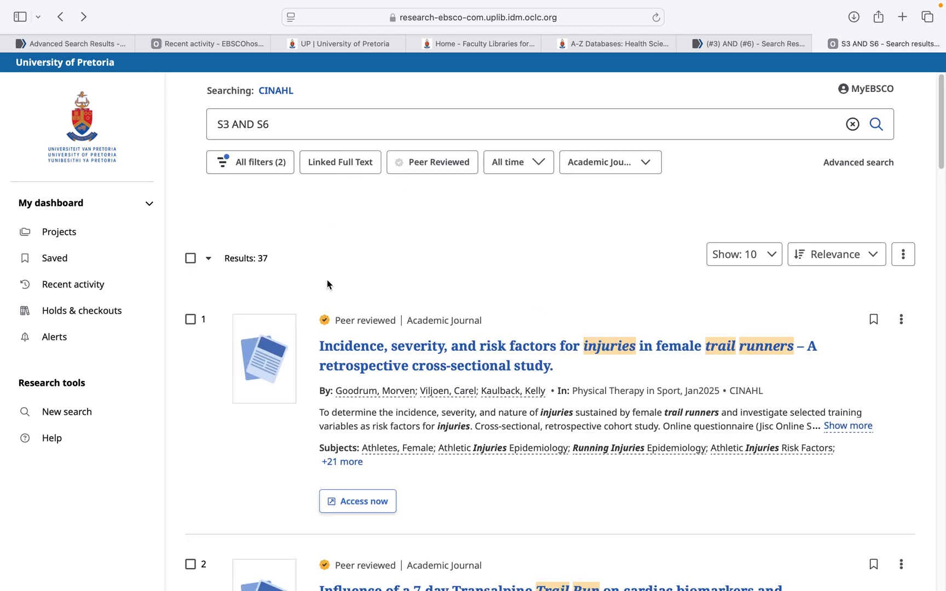
Load all remaining pages of the filtered S3 AND S6 results in CINAHL and select every result
{"action": "scroll", "coordinate": [328, 284], "scroll_direction": "down", "scroll_amount": 20}
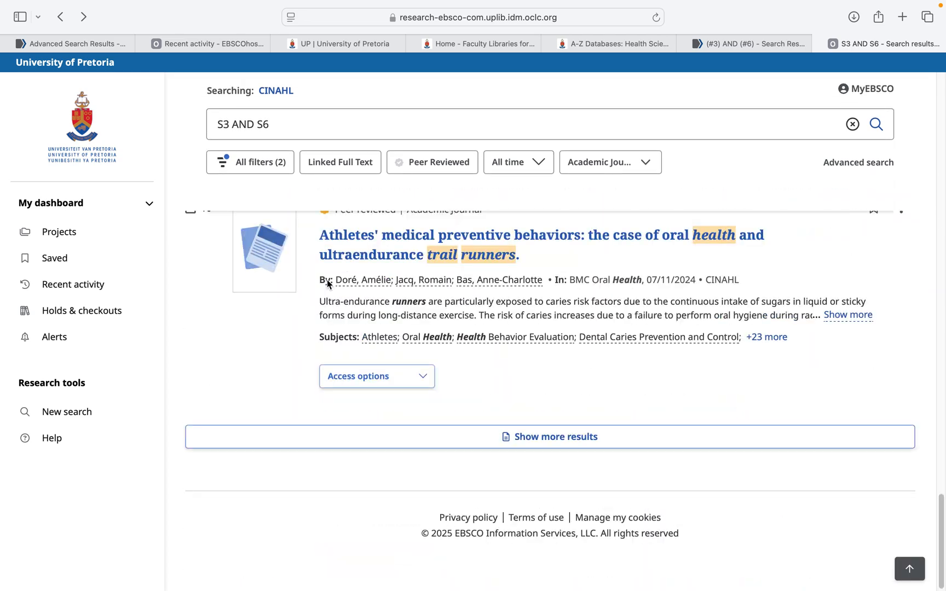
{"action": "scroll", "coordinate": [327, 280], "scroll_direction": "up", "scroll_amount": 5}
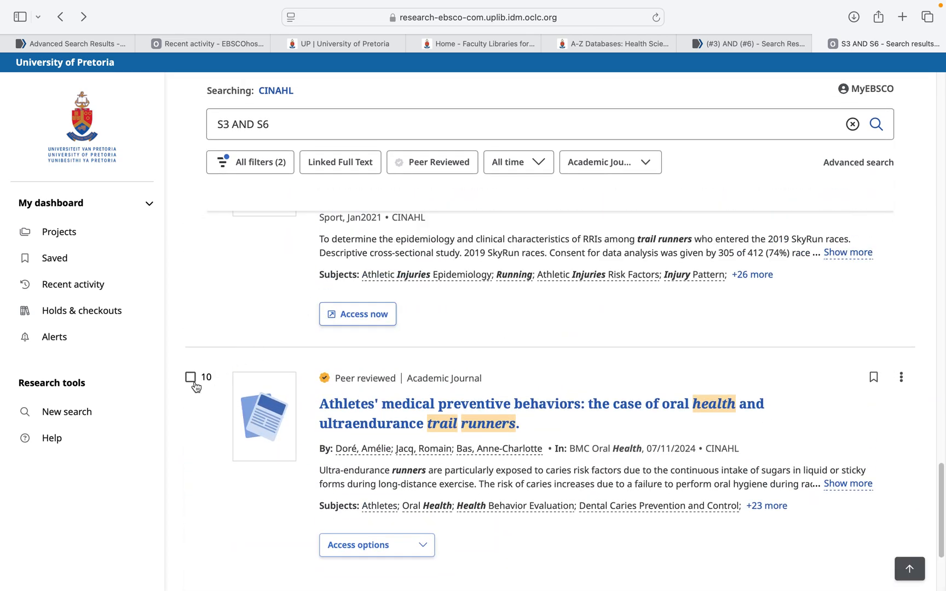
{"action": "scroll", "coordinate": [212, 419], "scroll_direction": "down", "scroll_amount": 5}
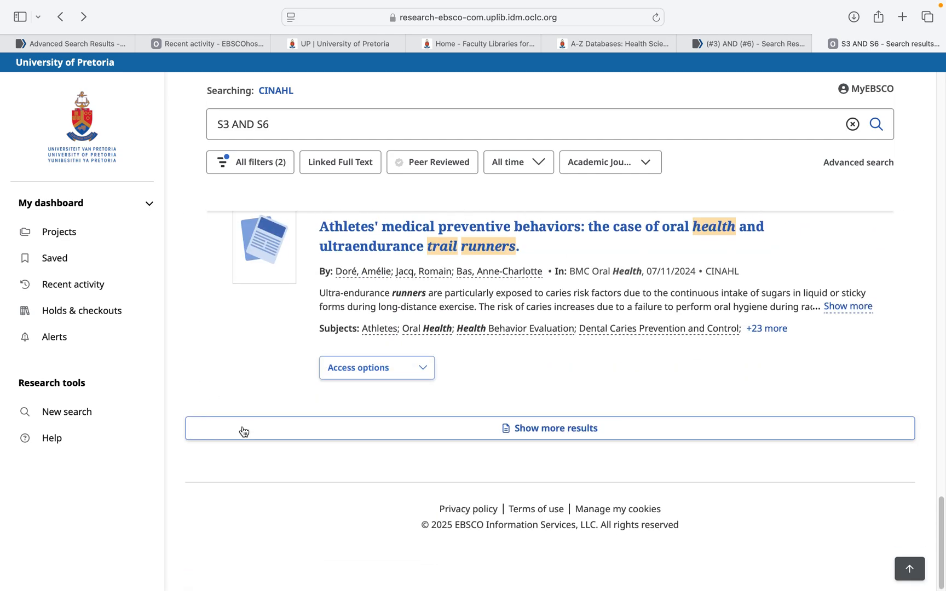
{"action": "left_click", "coordinate": [431, 433]}
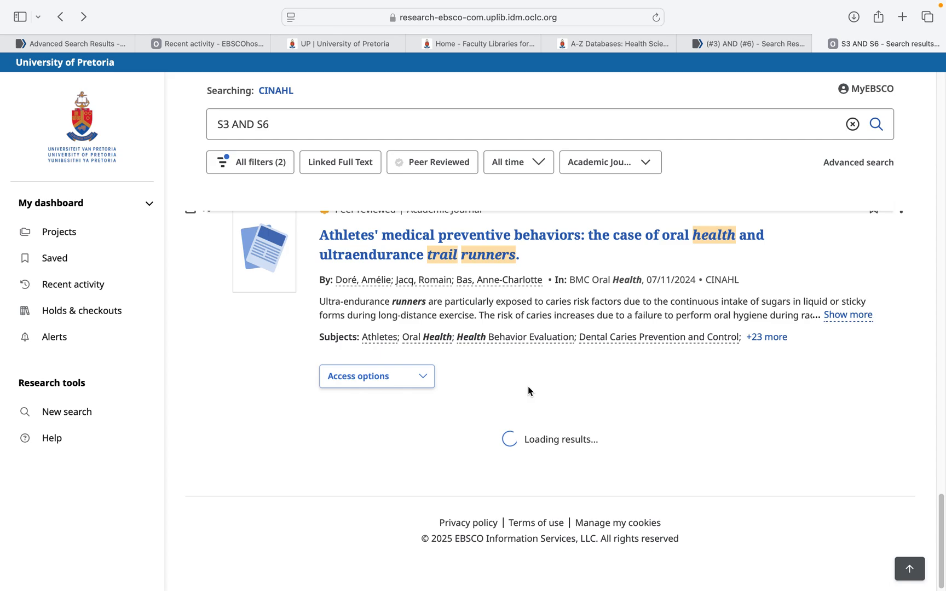
{"action": "scroll", "coordinate": [529, 391], "scroll_direction": "down", "scroll_amount": 20}
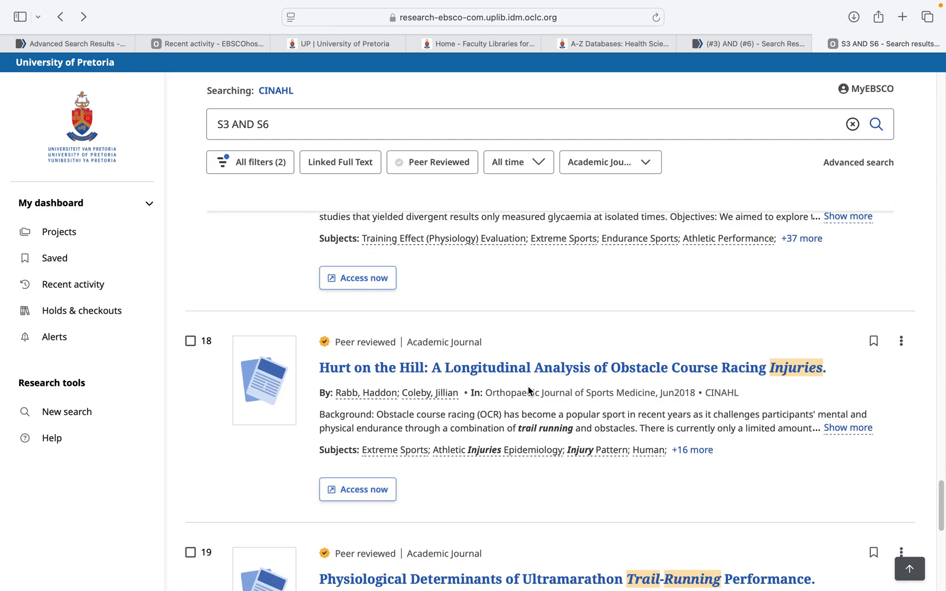
{"action": "scroll", "coordinate": [529, 392], "scroll_direction": "down", "scroll_amount": 10}
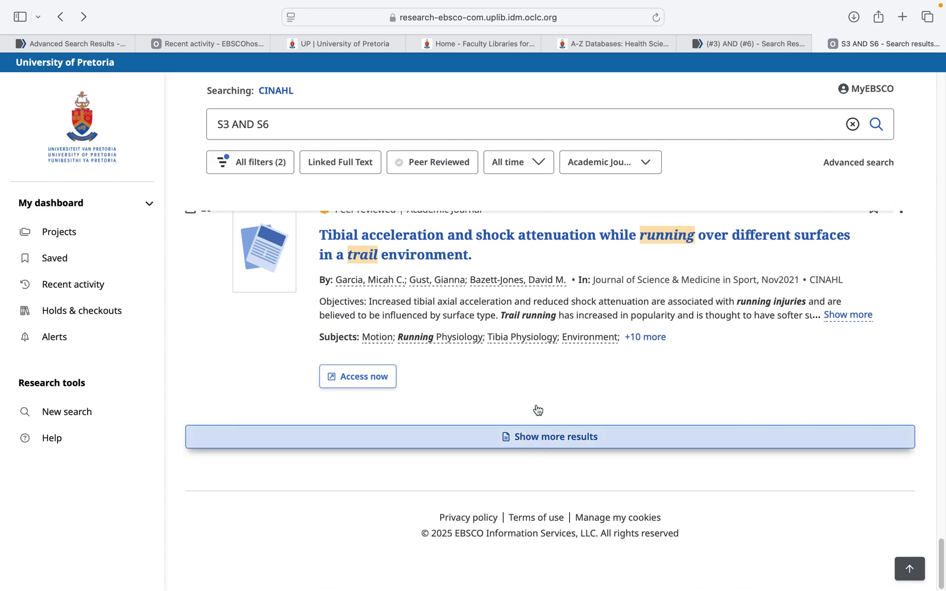
{"action": "left_click", "coordinate": [538, 411]}
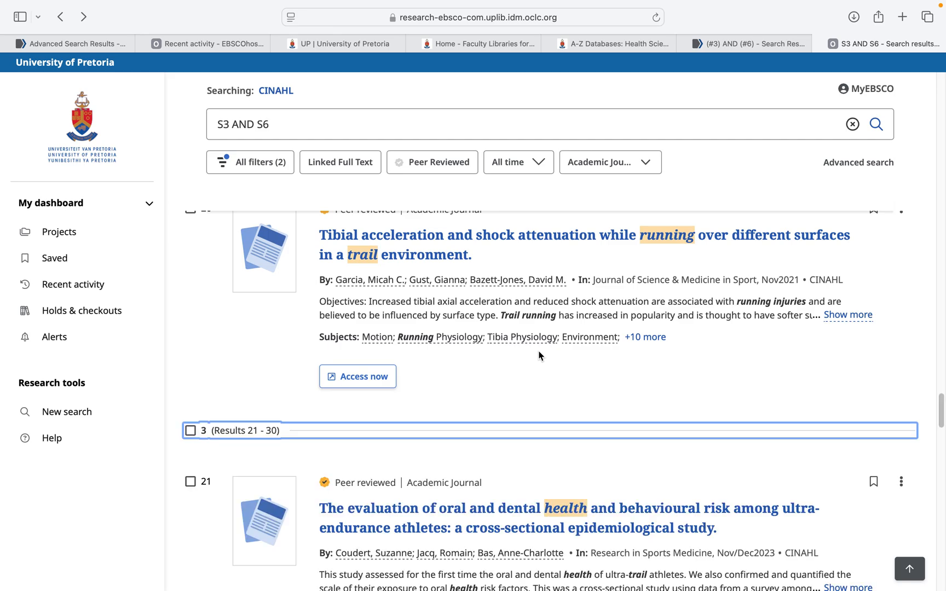
{"action": "scroll", "coordinate": [539, 356], "scroll_direction": "down", "scroll_amount": 10}
{"action": "scroll", "coordinate": [539, 351], "scroll_direction": "down", "scroll_amount": 15}
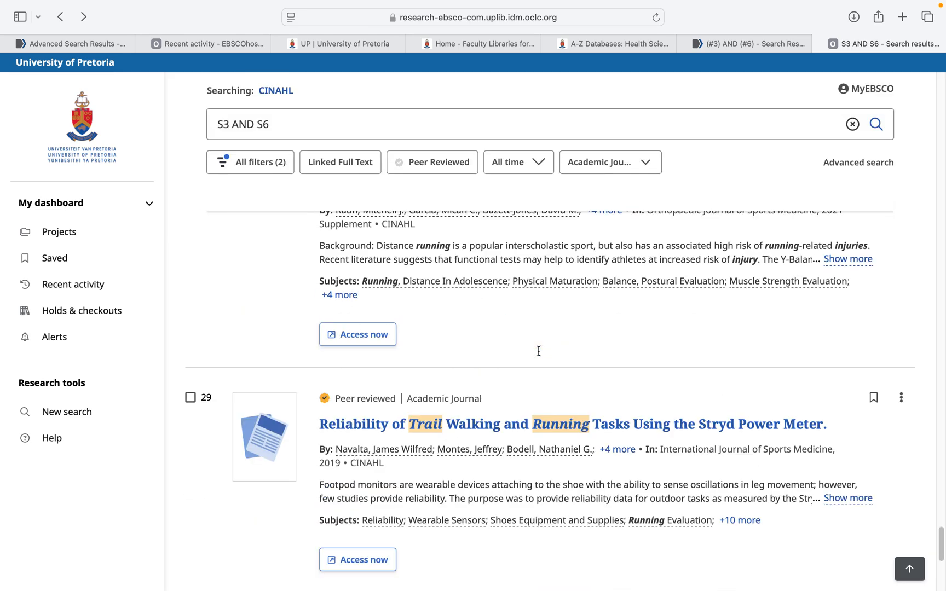
{"action": "left_click", "coordinate": [520, 442]}
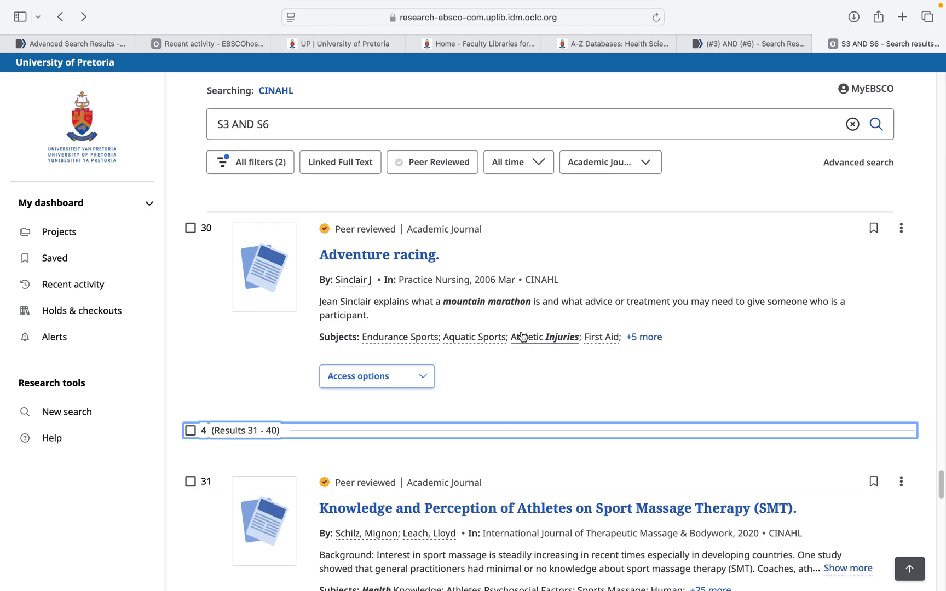
{"action": "scroll", "coordinate": [522, 336], "scroll_direction": "down", "scroll_amount": 20}
{"action": "scroll", "coordinate": [522, 335], "scroll_direction": "up", "scroll_amount": 20}
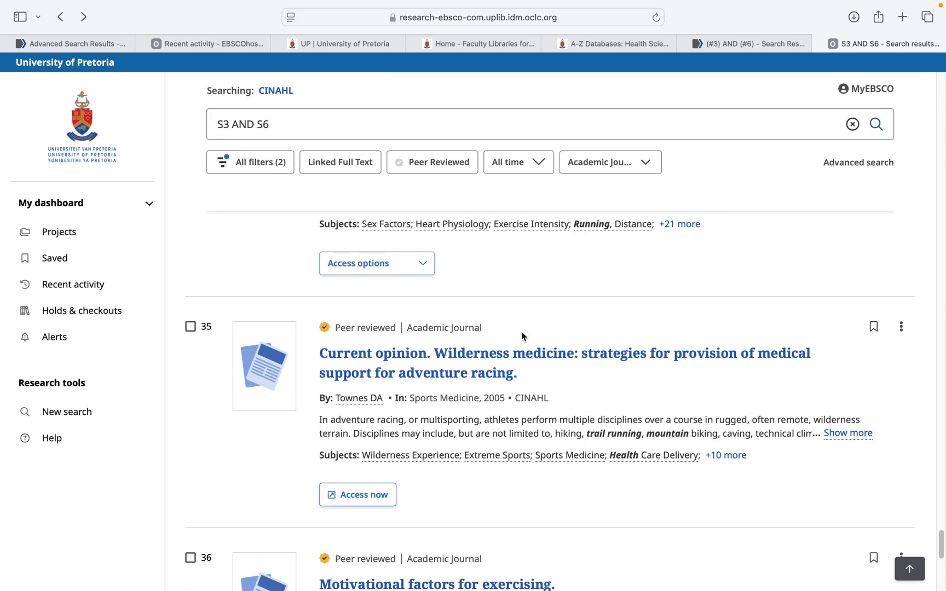
{"action": "scroll", "coordinate": [521, 332], "scroll_direction": "up", "scroll_amount": 8}
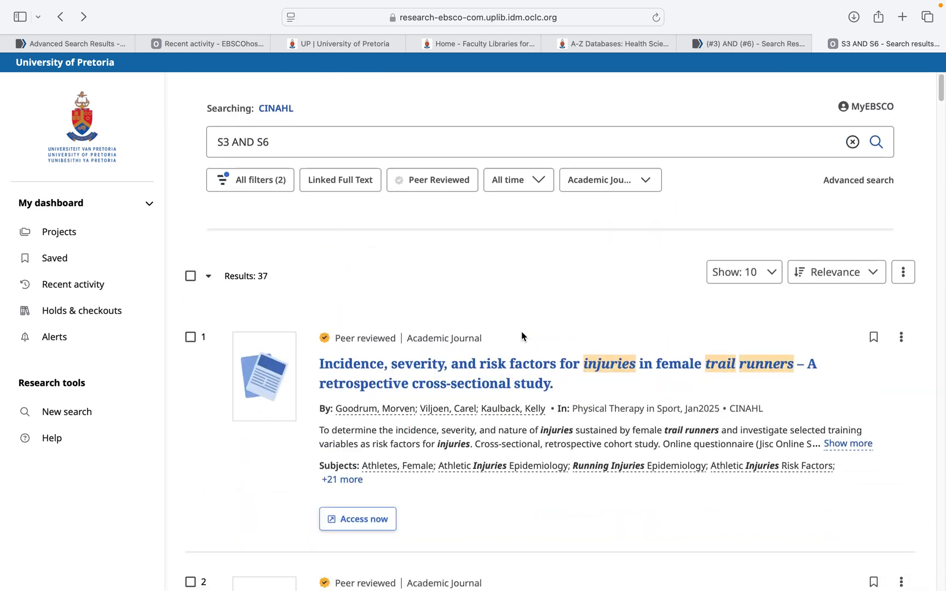
{"action": "left_click", "coordinate": [191, 258]}
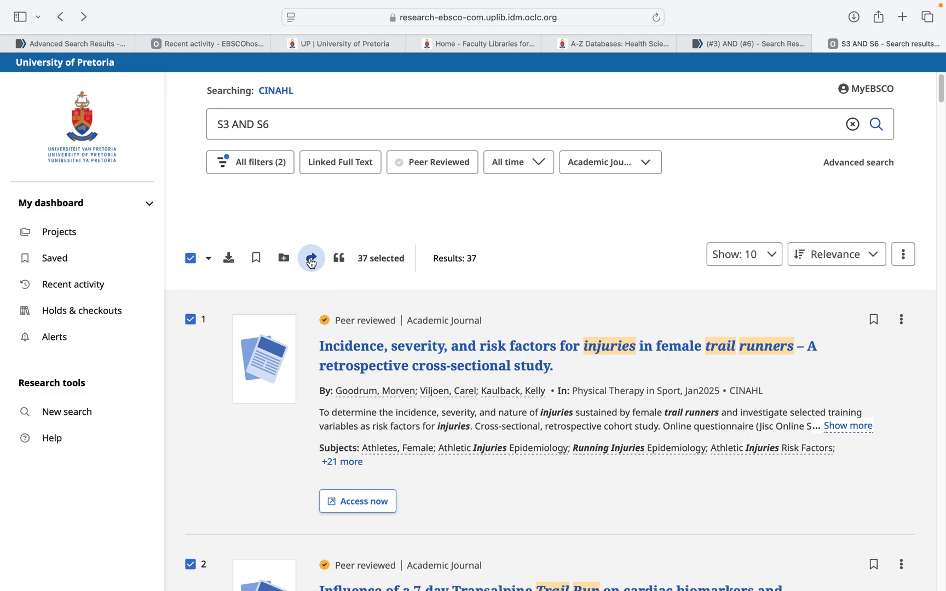
{"action": "left_click", "coordinate": [311, 260]}
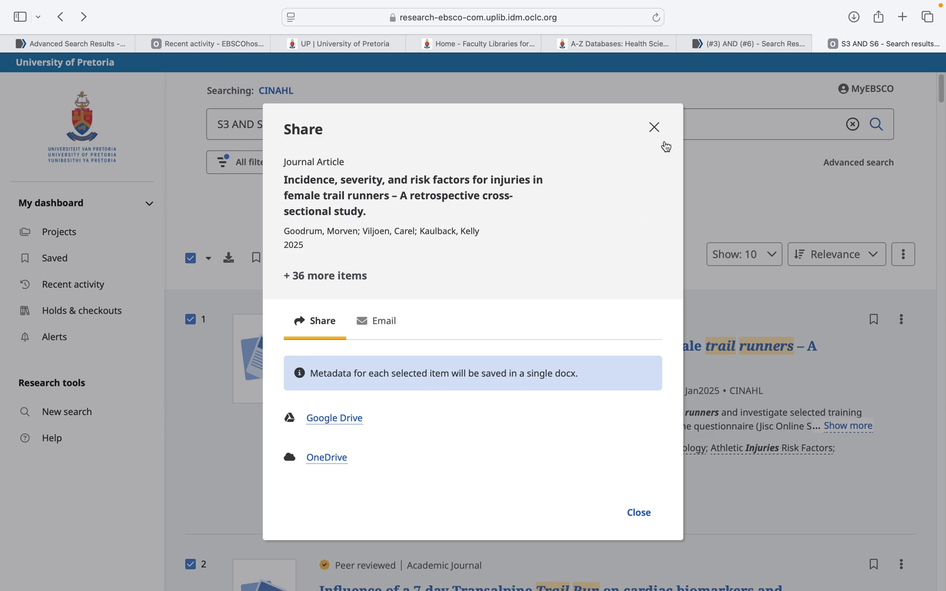
{"action": "left_click", "coordinate": [655, 128]}
{"action": "left_click", "coordinate": [229, 263]}
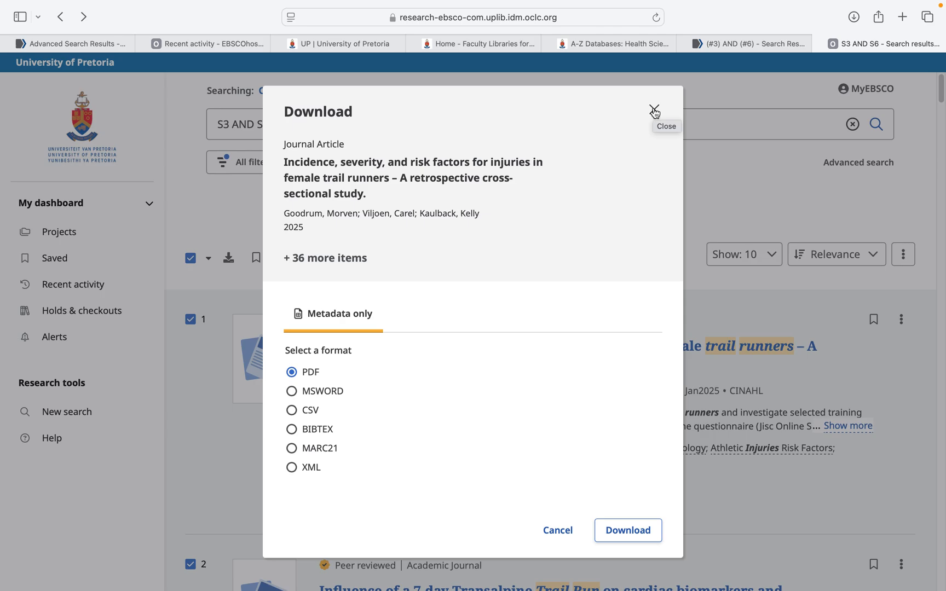
{"action": "left_click", "coordinate": [731, 192]}
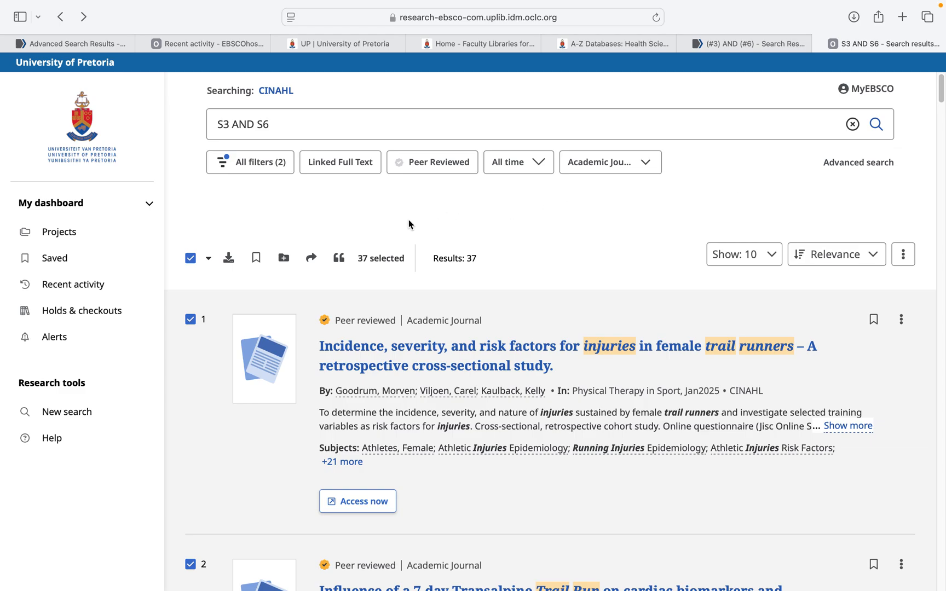
Export the citations of the selected CINAHL results in RIS format and open the downloaded file to import it into EndNote
{"action": "left_click", "coordinate": [351, 258]}
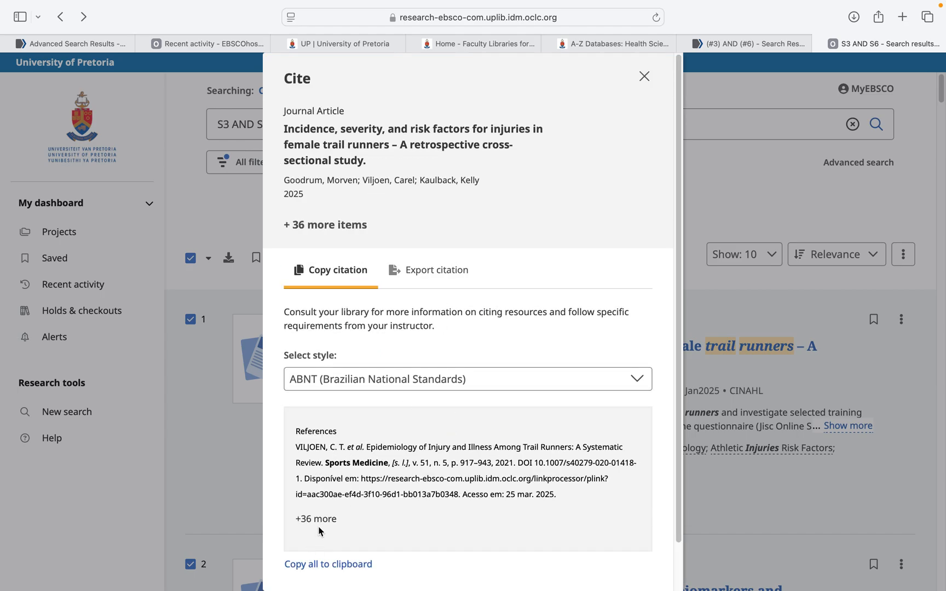
{"action": "left_click", "coordinate": [435, 276]}
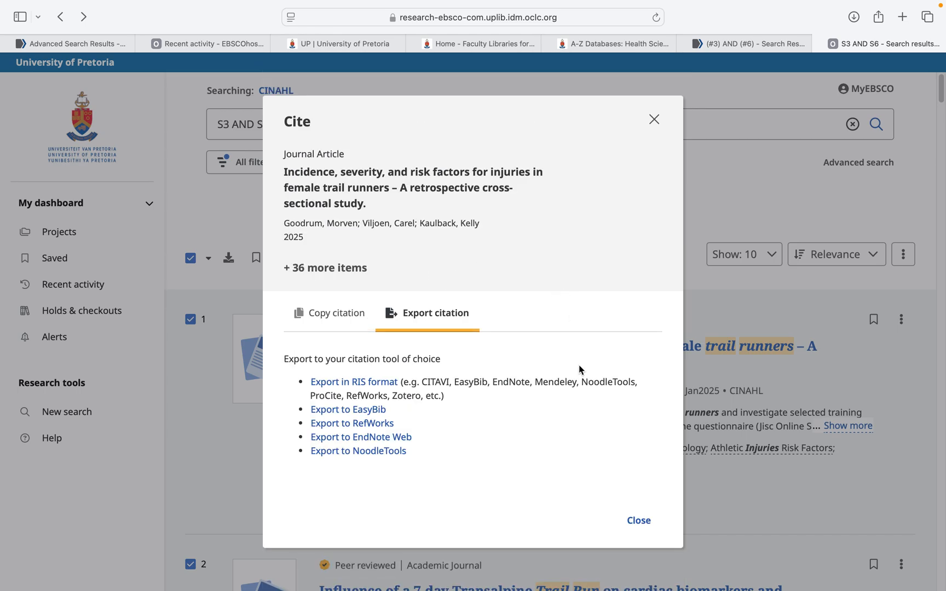
{"action": "left_click_drag", "start_coordinate": [491, 384], "coordinate": [521, 384]}
{"action": "left_click", "coordinate": [376, 382]}
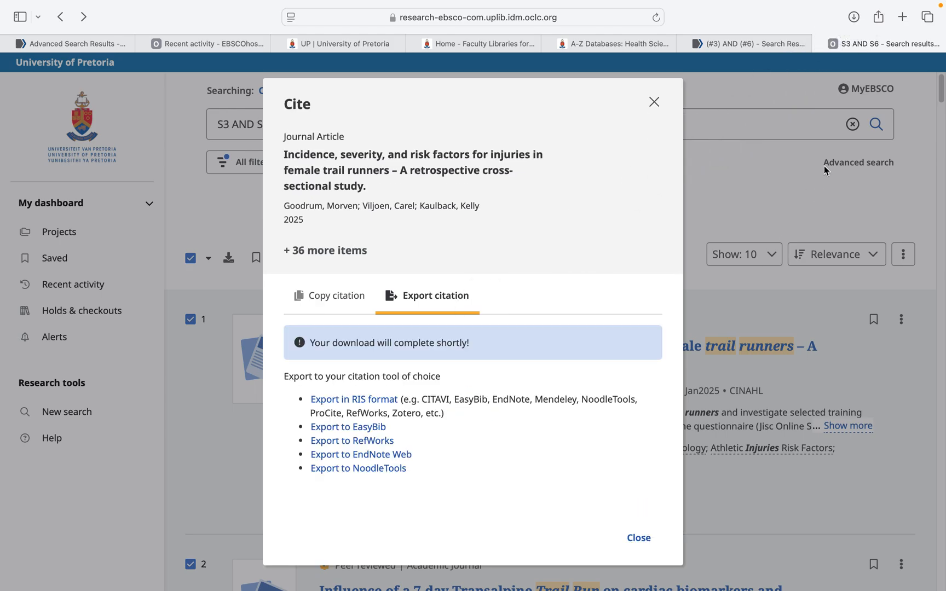
{"action": "left_click", "coordinate": [854, 17]}
{"action": "double_click", "coordinate": [817, 76]}
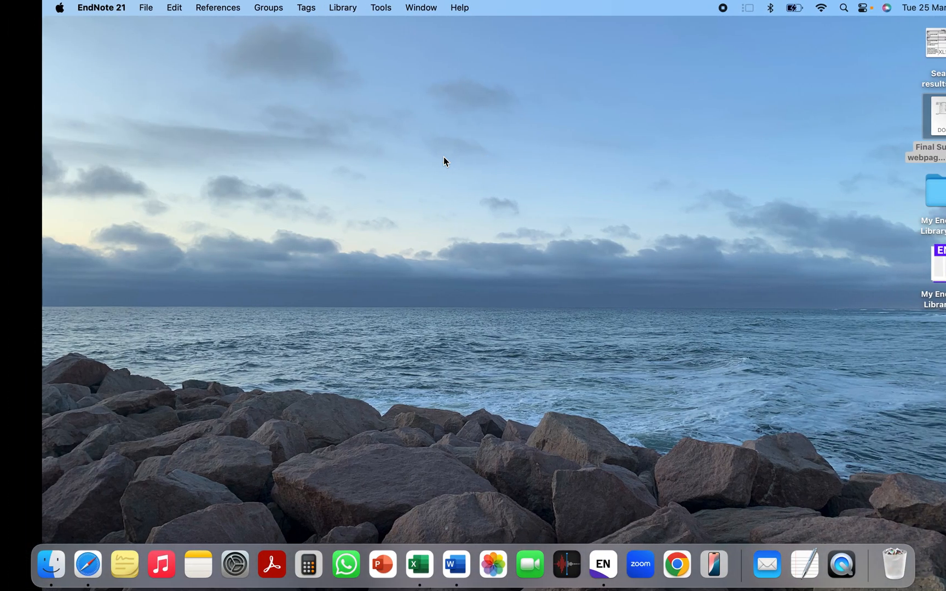
Switch to the desktop, open My EndNote Library, and display its imported references
{"action": "key", "text": "ctrl+Right"}
{"action": "key", "text": "ctrl+Right"}
{"action": "key", "text": "ctrl+Right"}
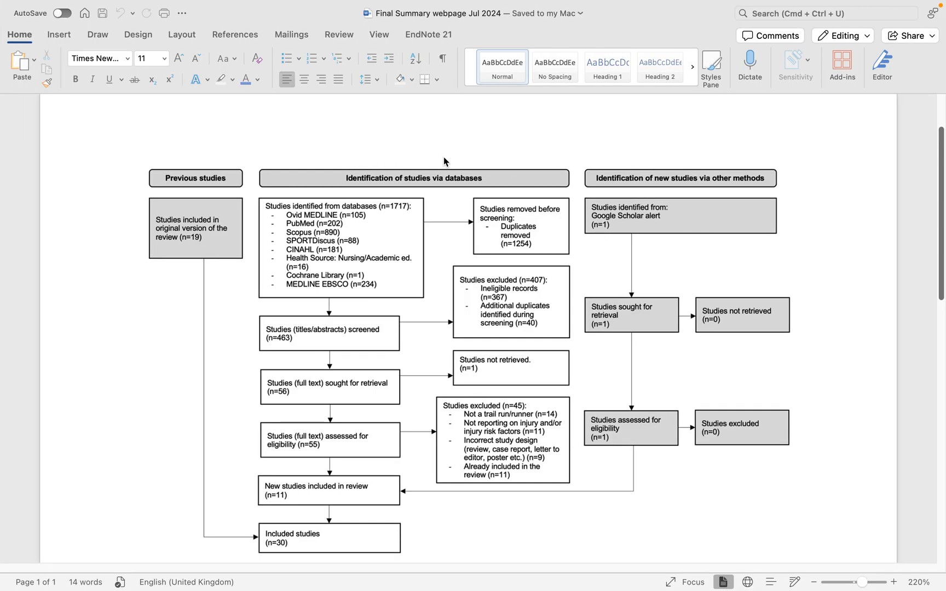
{"action": "key", "text": "ctrl+Left"}
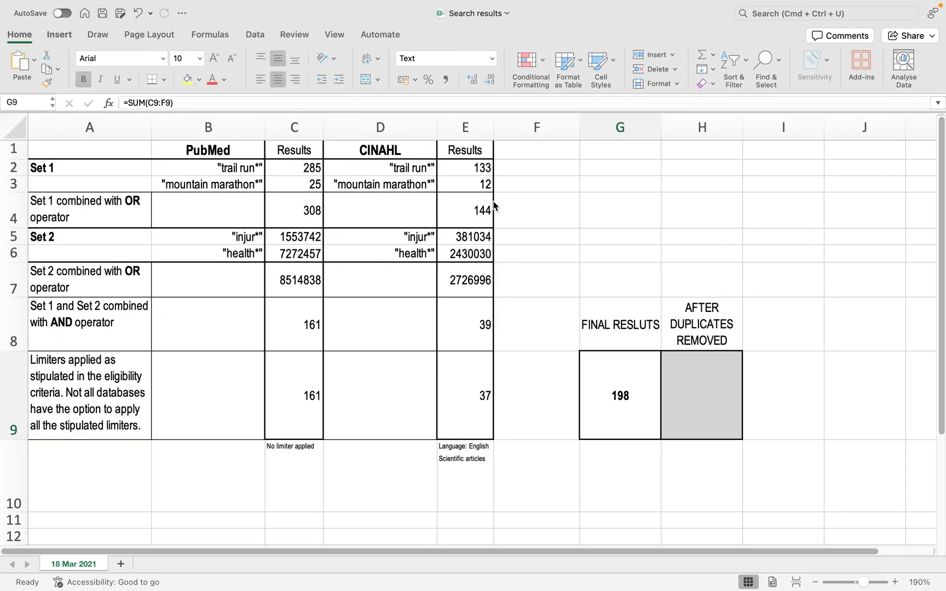
{"action": "key", "text": "ctrl+Left"}
{"action": "key", "text": "ctrl+Left"}
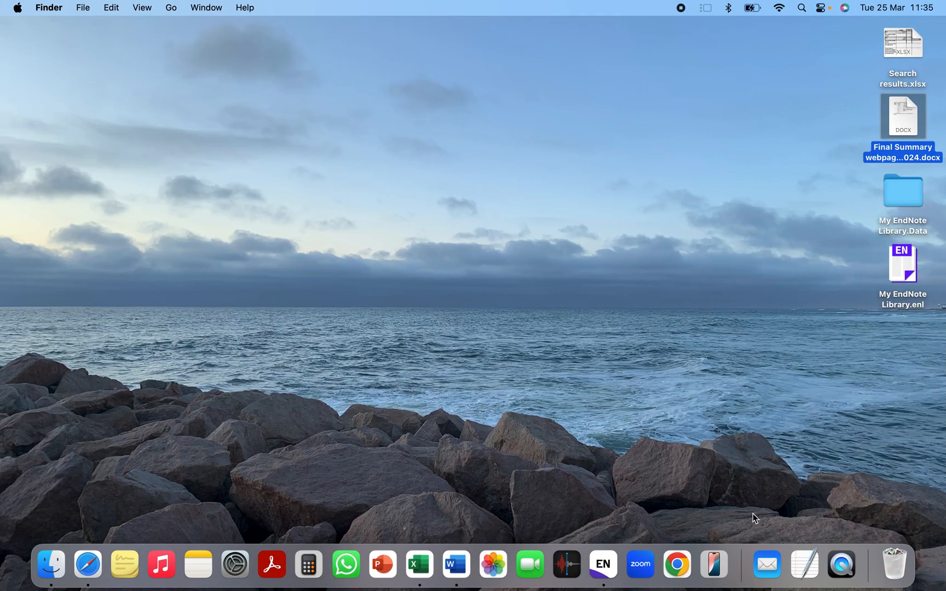
{"action": "double_click", "coordinate": [902, 262]}
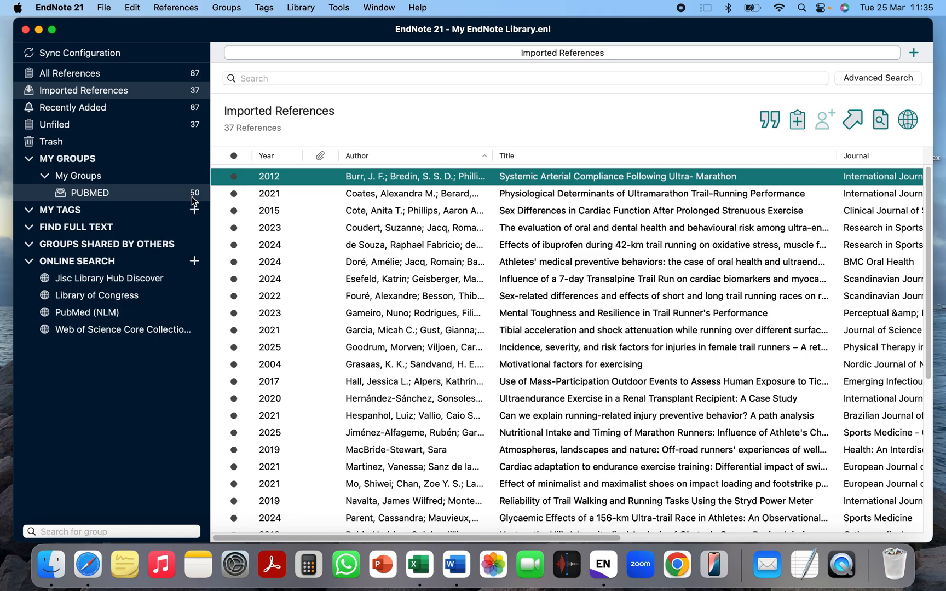
{"action": "left_click", "coordinate": [114, 92]}
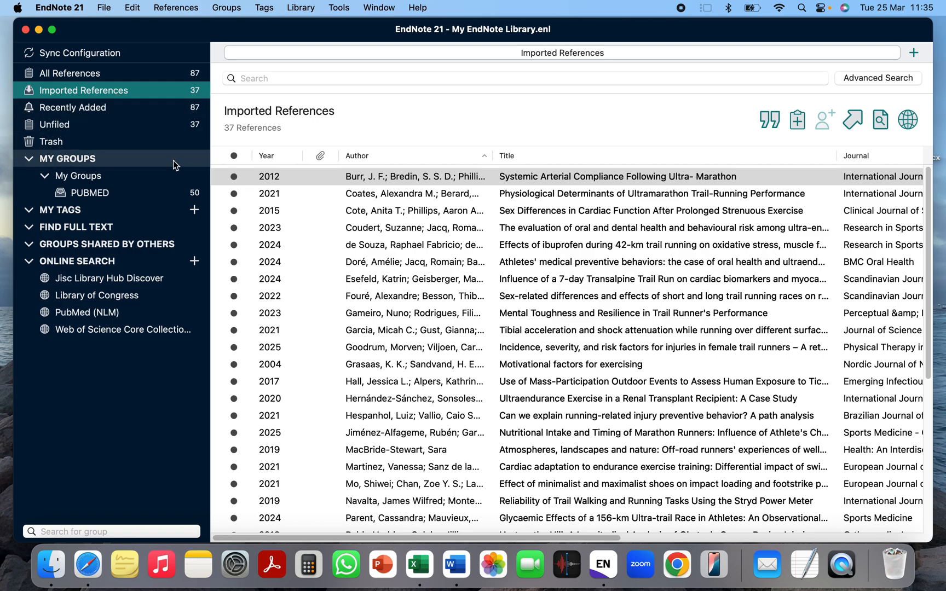
Create a new group named "CINAHL" under My Groups in the EndNote library
{"action": "left_click", "coordinate": [92, 178]}
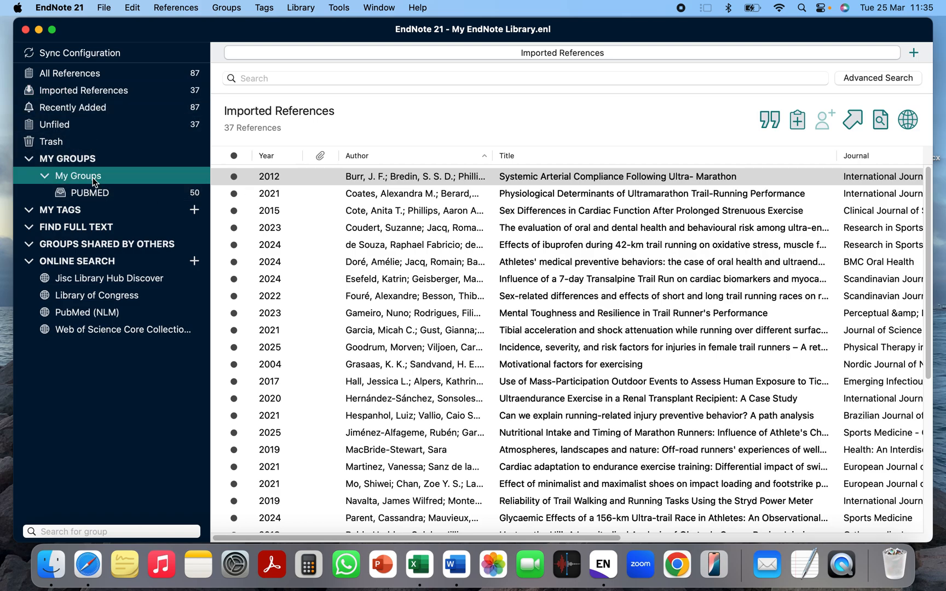
{"action": "right_click", "coordinate": [93, 178]}
{"action": "left_click", "coordinate": [119, 187]}
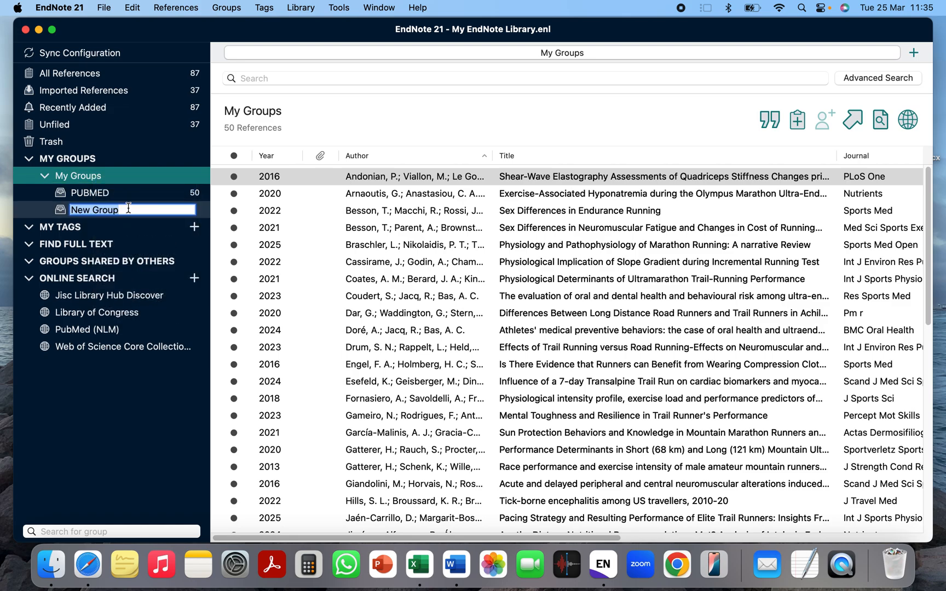
{"action": "type", "text": "INA"}
{"action": "left_click", "coordinate": [134, 143]}
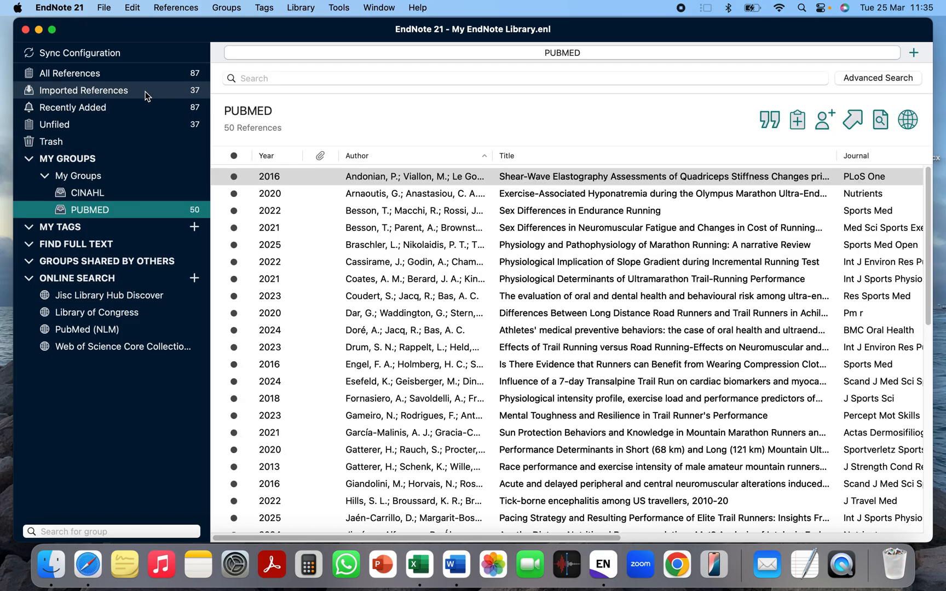
Add all imported references to the CINAHL group and check the contents of the PUBMED and CINAHL groups
{"action": "left_click", "coordinate": [146, 91]}
{"action": "scroll", "coordinate": [362, 417], "scroll_direction": "down", "scroll_amount": 8}
{"action": "scroll", "coordinate": [362, 417], "scroll_direction": "down", "scroll_amount": 3}
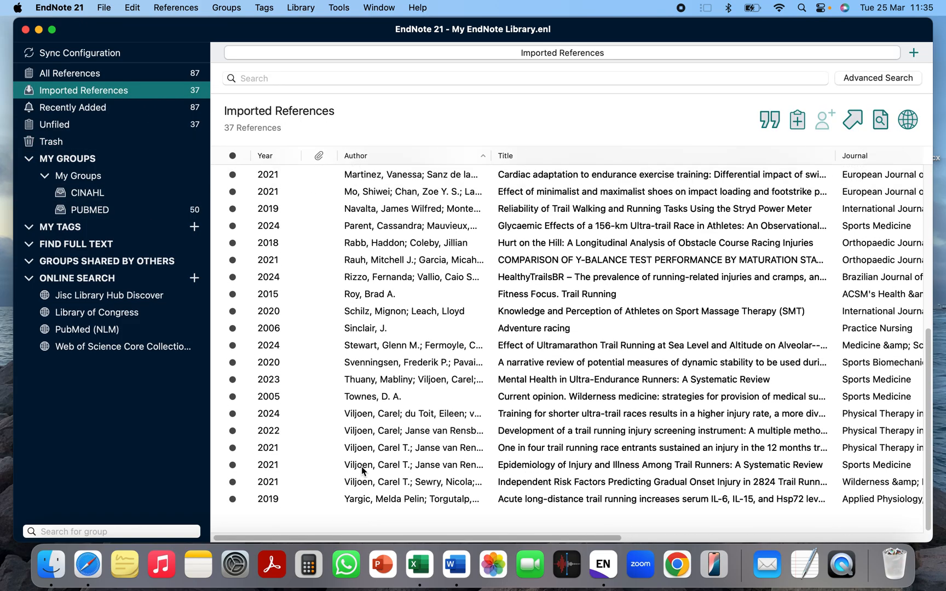
{"action": "left_click_drag", "start_coordinate": [328, 530], "coordinate": [327, 146]}
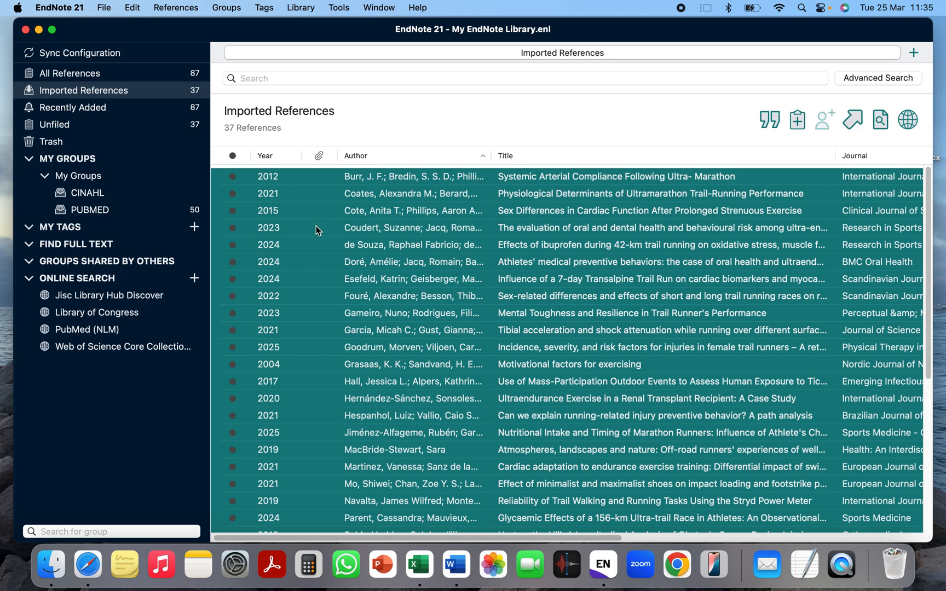
{"action": "left_click_drag", "start_coordinate": [310, 232], "coordinate": [116, 192]}
{"action": "left_click", "coordinate": [119, 192]}
{"action": "left_click", "coordinate": [110, 210]}
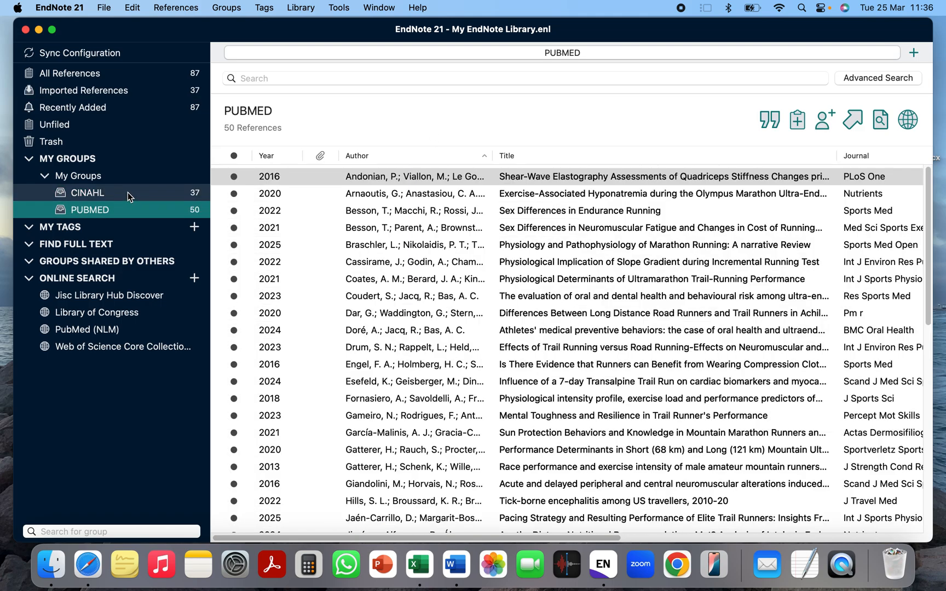
{"action": "left_click", "coordinate": [127, 192]}
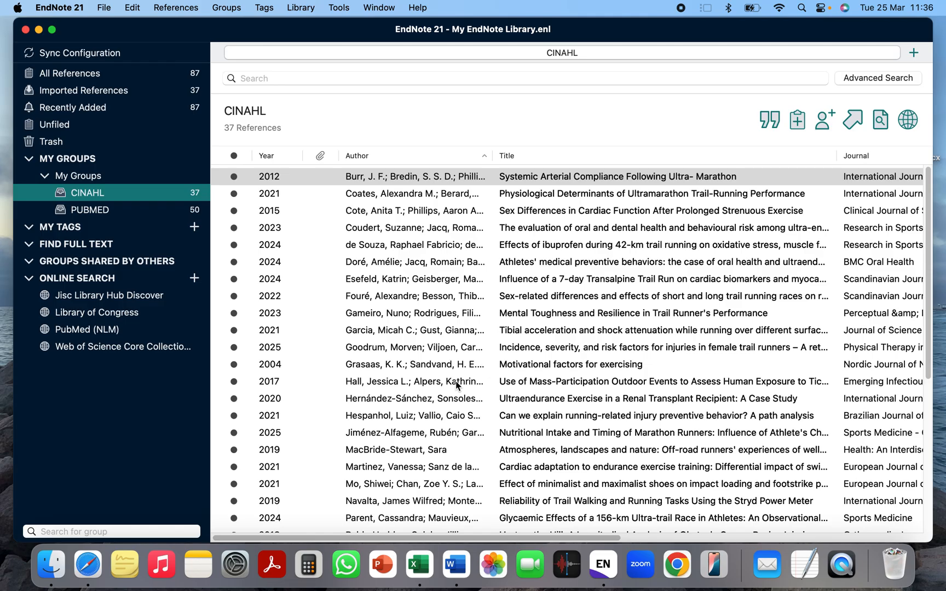
Review the Search results workbook in Excel and the flow diagram in Word, and return to EndNote to view all references
{"action": "key", "text": "ctrl+Right"}
{"action": "key", "text": "ctrl+Right"}
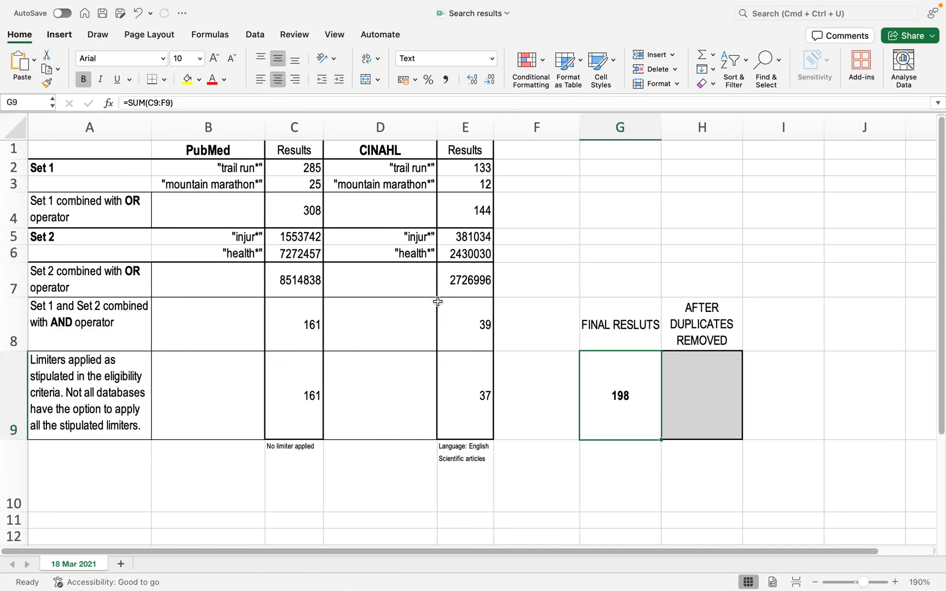
{"action": "key", "text": "ctrl+Right"}
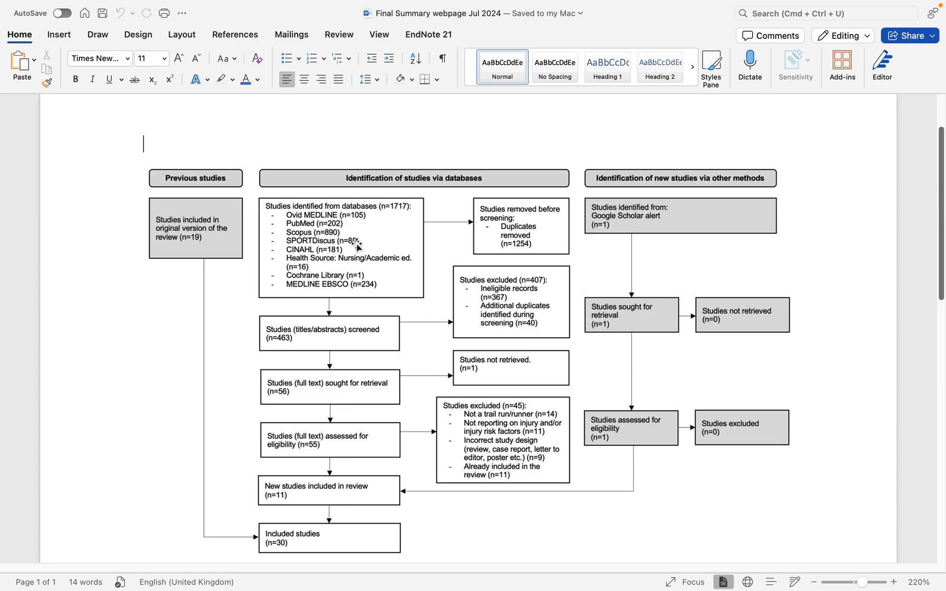
{"action": "key", "text": "ctrl+Left"}
{"action": "key", "text": "ctrl+Left"}
{"action": "key", "text": "ctrl+Left"}
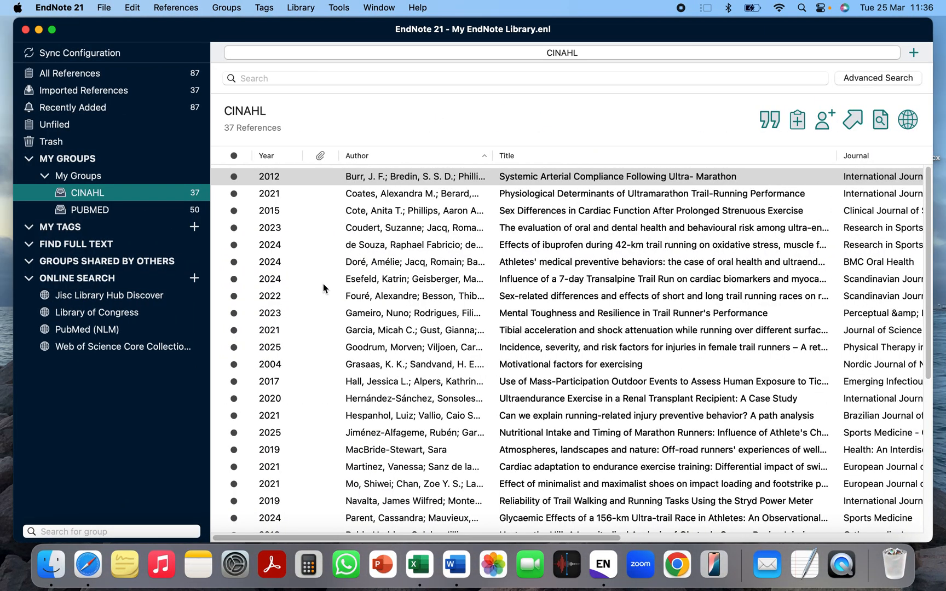
{"action": "left_click", "coordinate": [112, 79]}
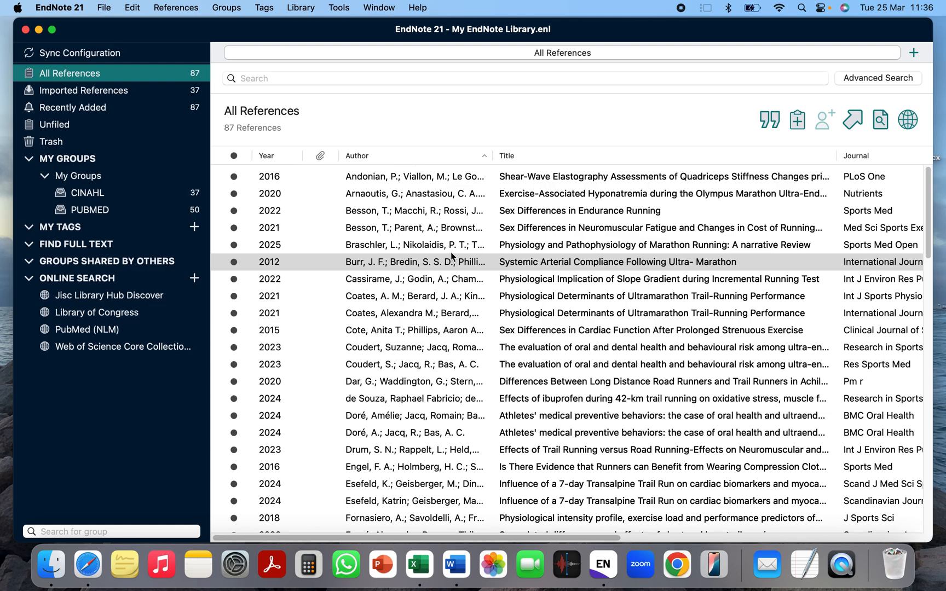
Find duplicates among all references in the EndNote library and keep the second, more recently added reference of each pair
{"action": "left_click", "coordinate": [299, 9]}
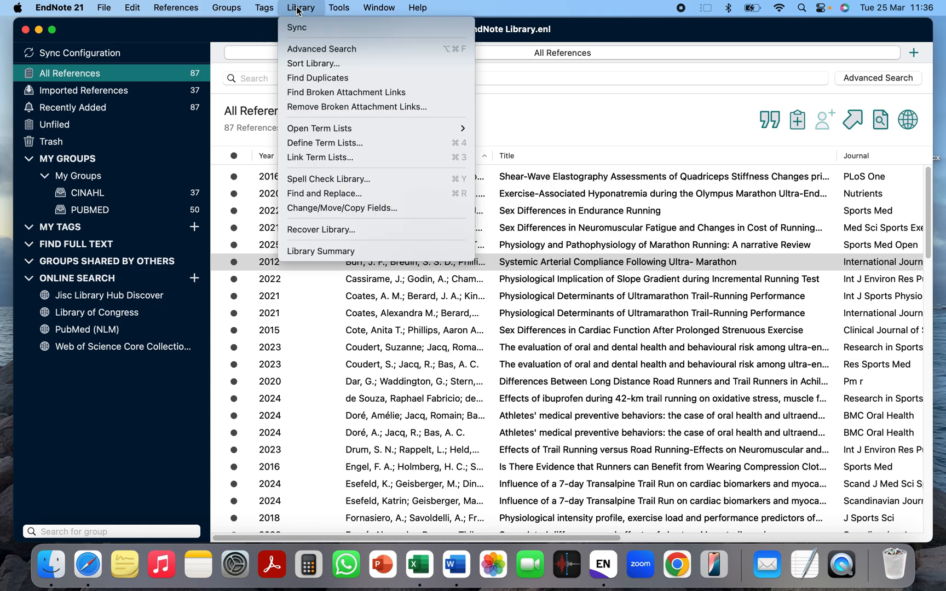
{"action": "left_click", "coordinate": [315, 77]}
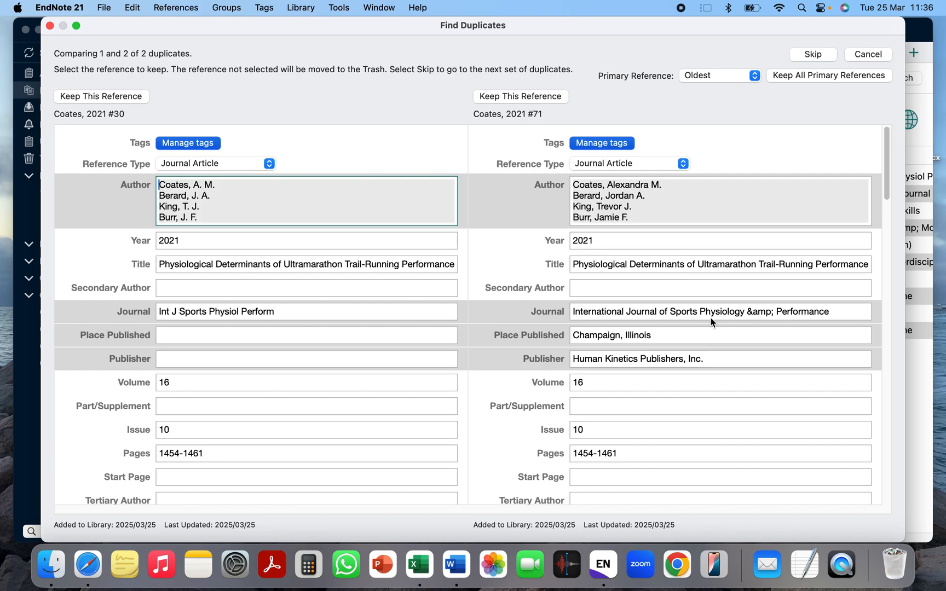
{"action": "scroll", "coordinate": [640, 430], "scroll_direction": "down", "scroll_amount": 3}
{"action": "scroll", "coordinate": [630, 383], "scroll_direction": "up", "scroll_amount": 3}
{"action": "left_click", "coordinate": [542, 100]}
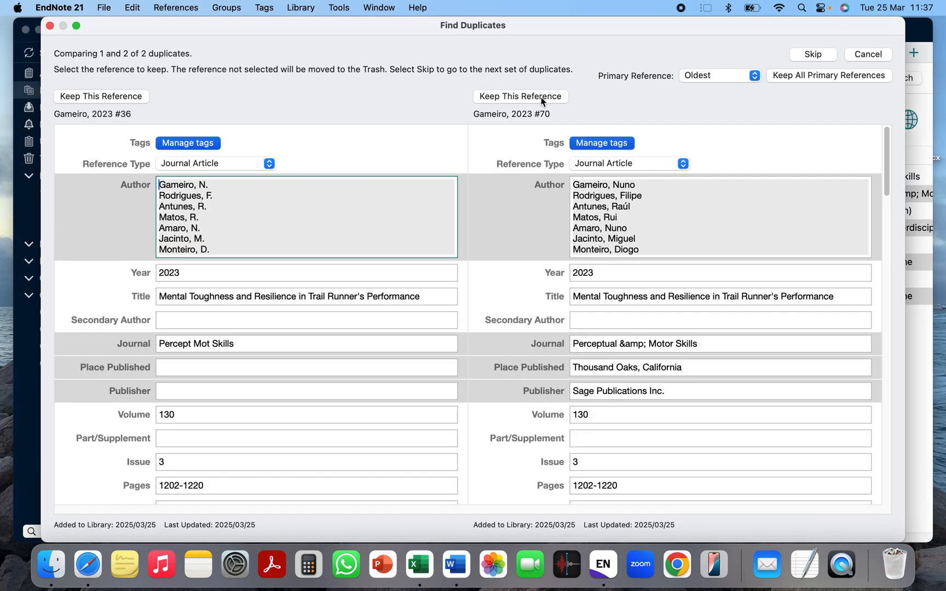
{"action": "left_click", "coordinate": [539, 99]}
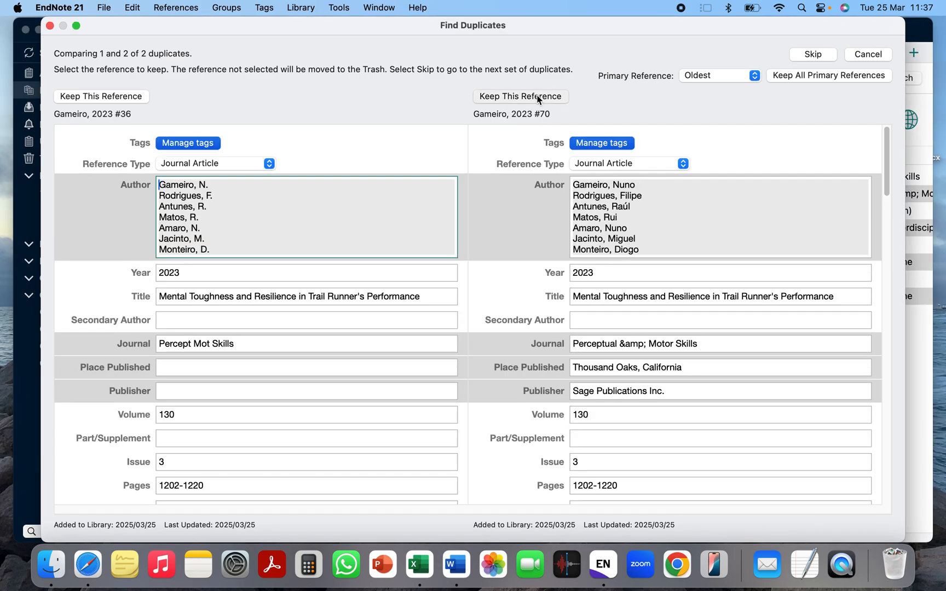
{"action": "left_click", "coordinate": [540, 99]}
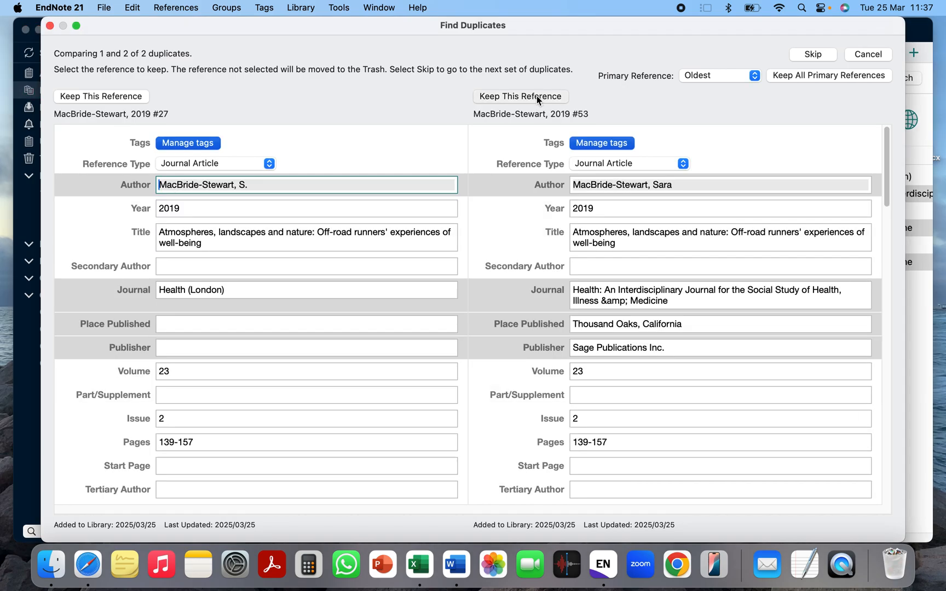
{"action": "left_click", "coordinate": [539, 99]}
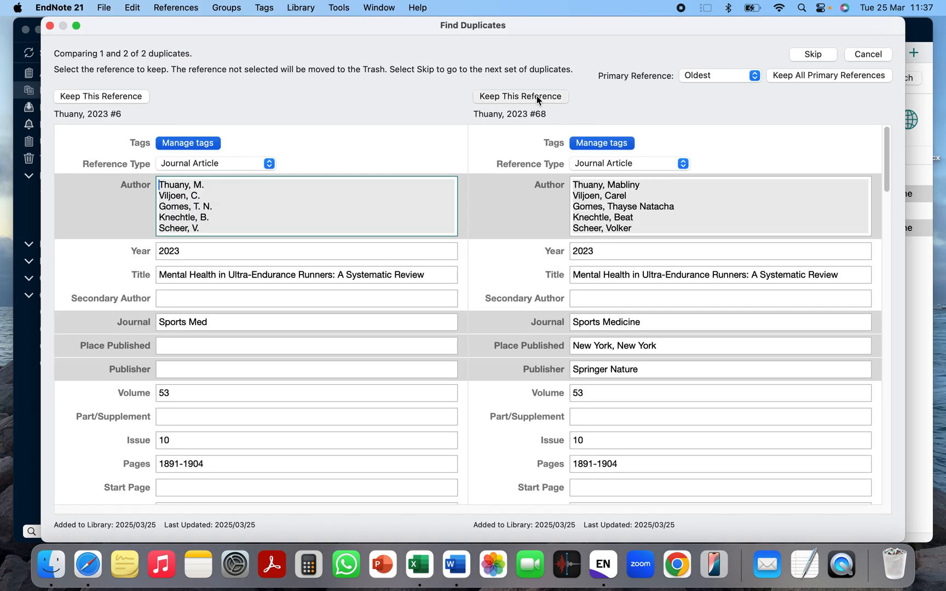
{"action": "left_click", "coordinate": [539, 99]}
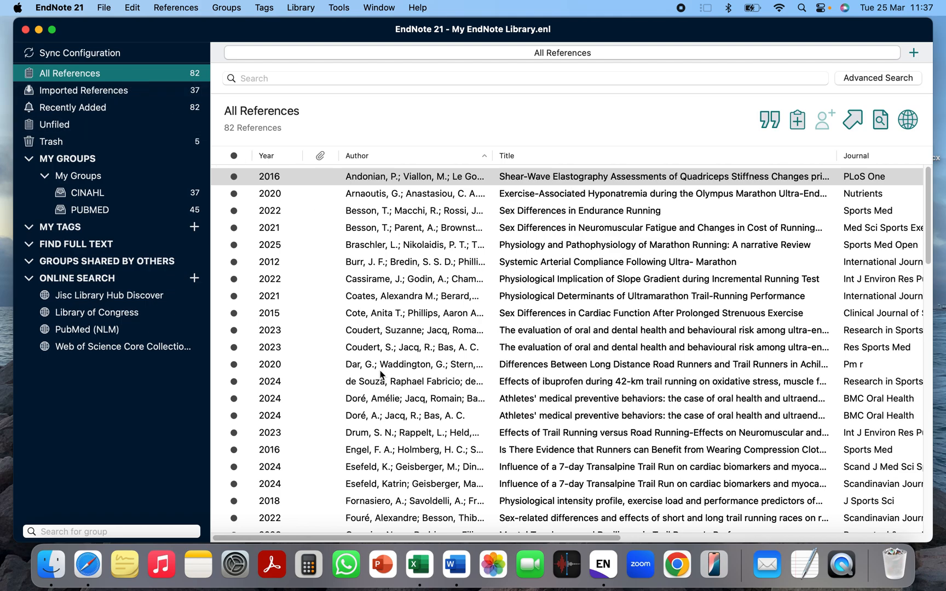
Switch to the Search results workbook in Excel and set the PubMed result after limiters in C9 to 50
{"action": "left_click", "coordinate": [420, 564]}
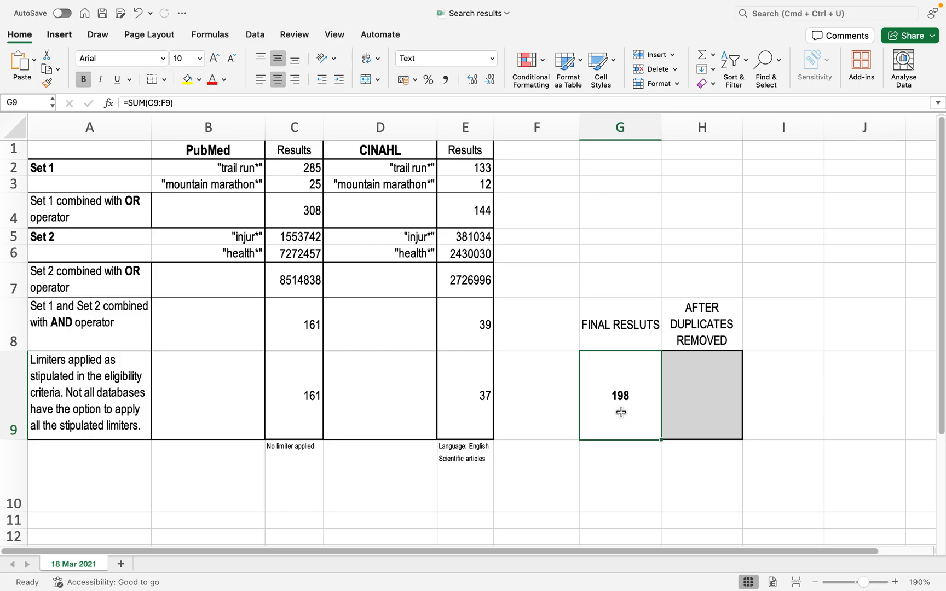
{"action": "key", "text": "ctrl+Left"}
{"action": "key", "text": "ctrl+Left"}
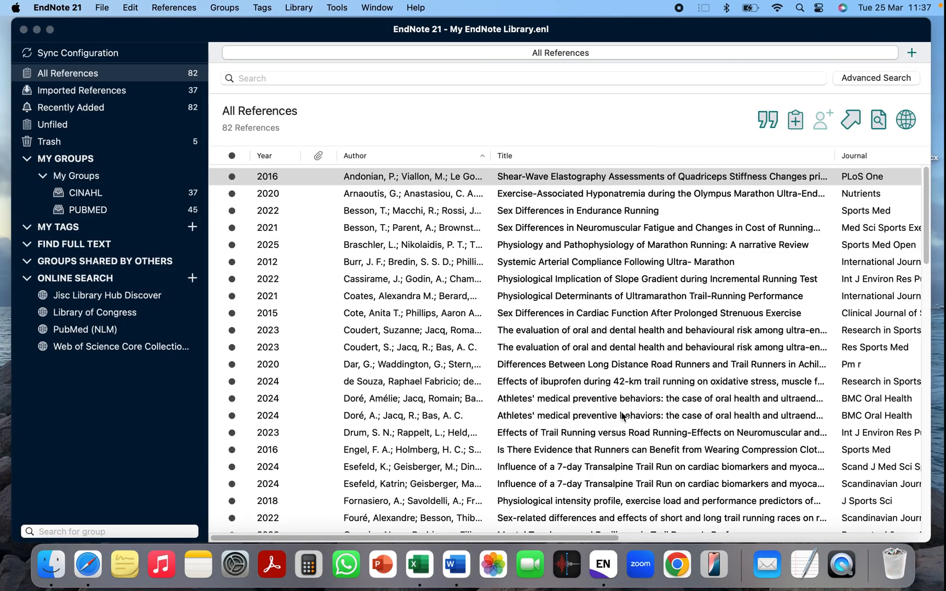
{"action": "key", "text": "ctrl+Right"}
{"action": "key", "text": "ctrl+Right"}
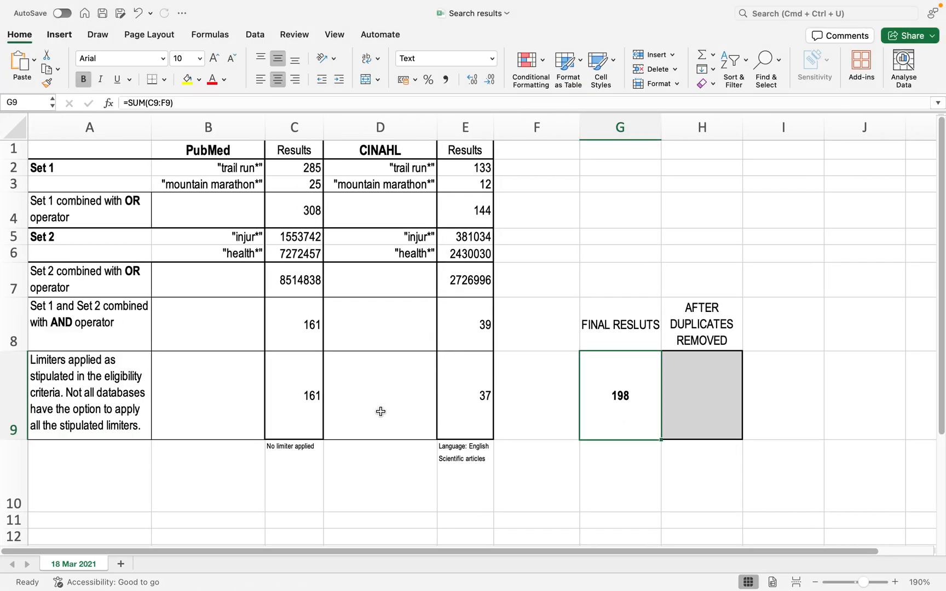
{"action": "left_click", "coordinate": [304, 400]}
{"action": "type", "text": "50"}
{"action": "left_click", "coordinate": [364, 466]}
{"action": "left_click", "coordinate": [309, 325]}
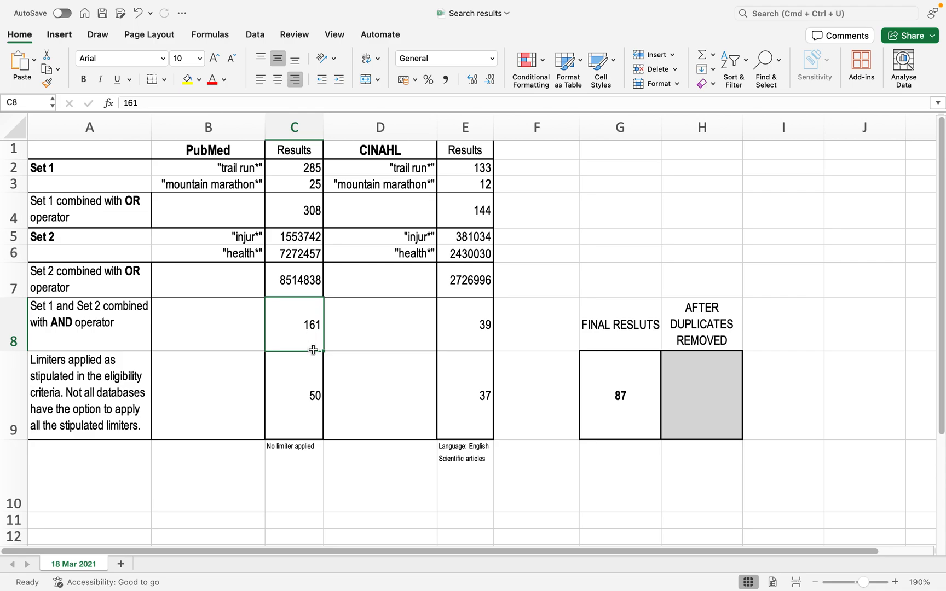
{"action": "left_click", "coordinate": [311, 393]}
{"action": "left_click", "coordinate": [607, 406]}
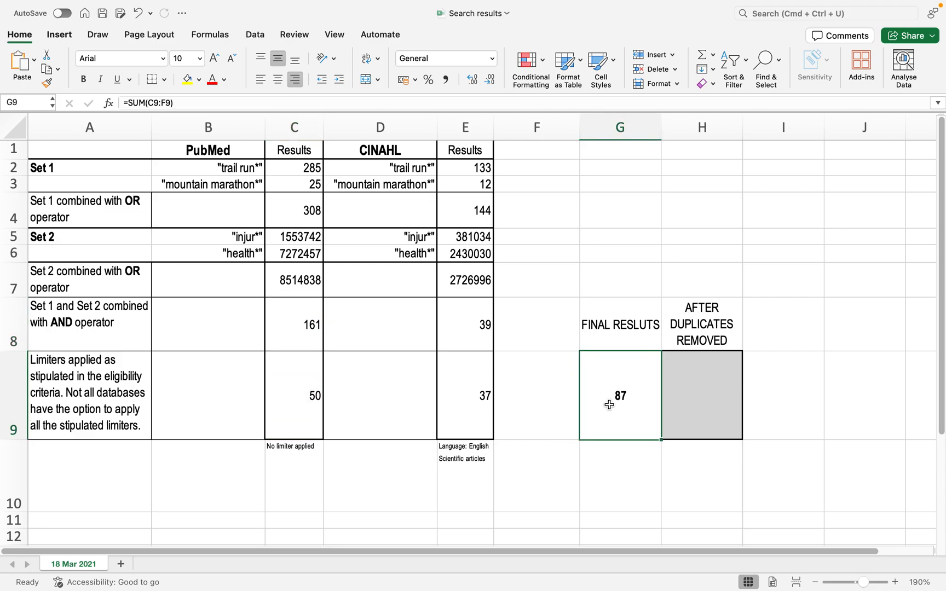
Check the total number of references in EndNote and enter 82 under AFTER DUPLICATES REMOVED in H9 of the Excel workbook
{"action": "key", "text": "ctrl+Left"}
{"action": "key", "text": "ctrl+Left"}
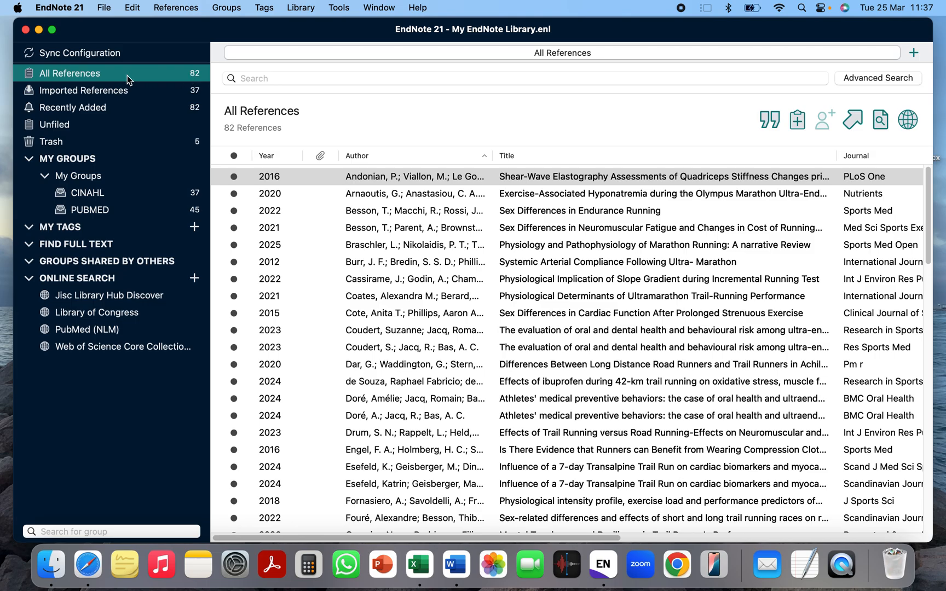
{"action": "key", "text": "ctrl+Right"}
{"action": "key", "text": "ctrl+Right"}
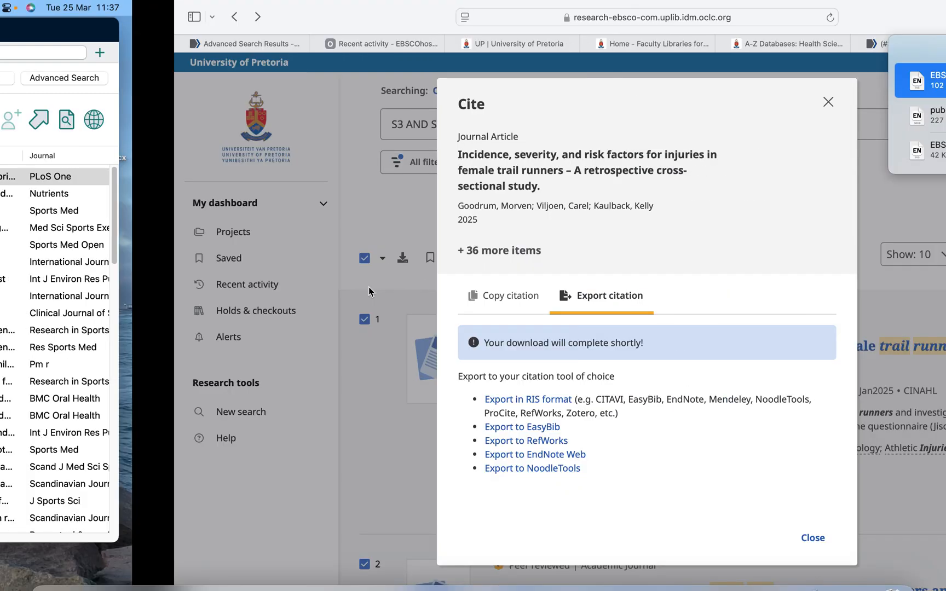
{"action": "left_click", "coordinate": [688, 402]}
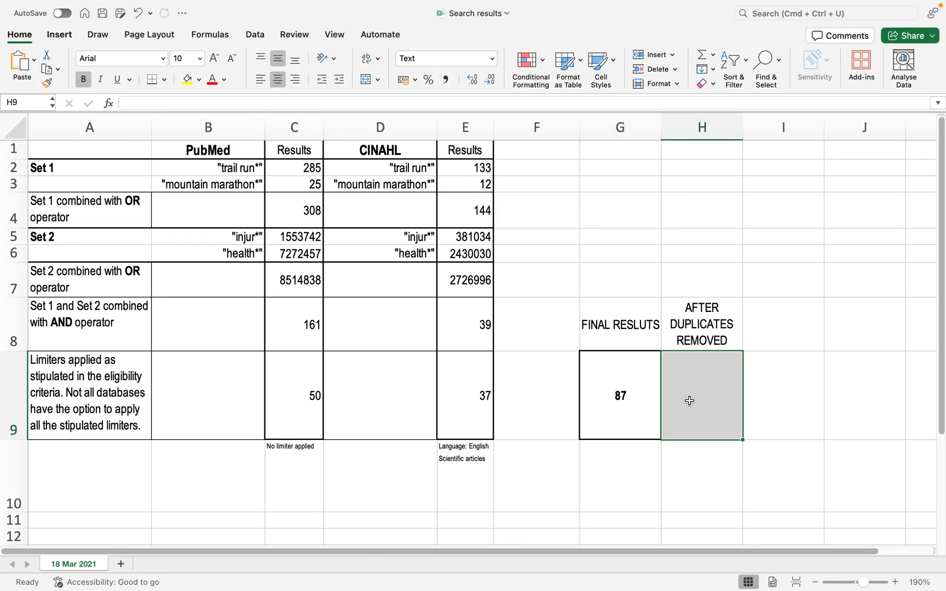
{"action": "type", "text": "82"}
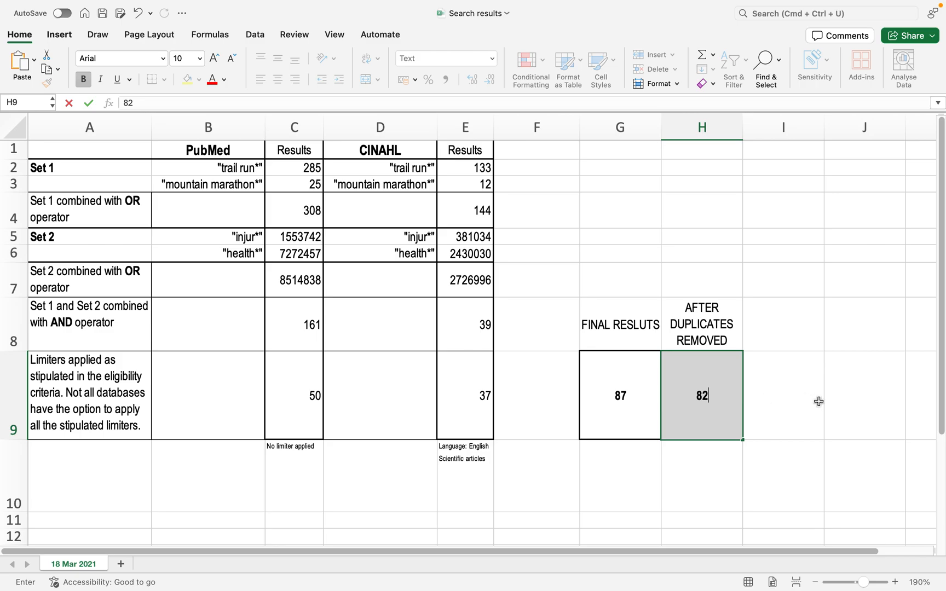
{"action": "left_click", "coordinate": [818, 402]}
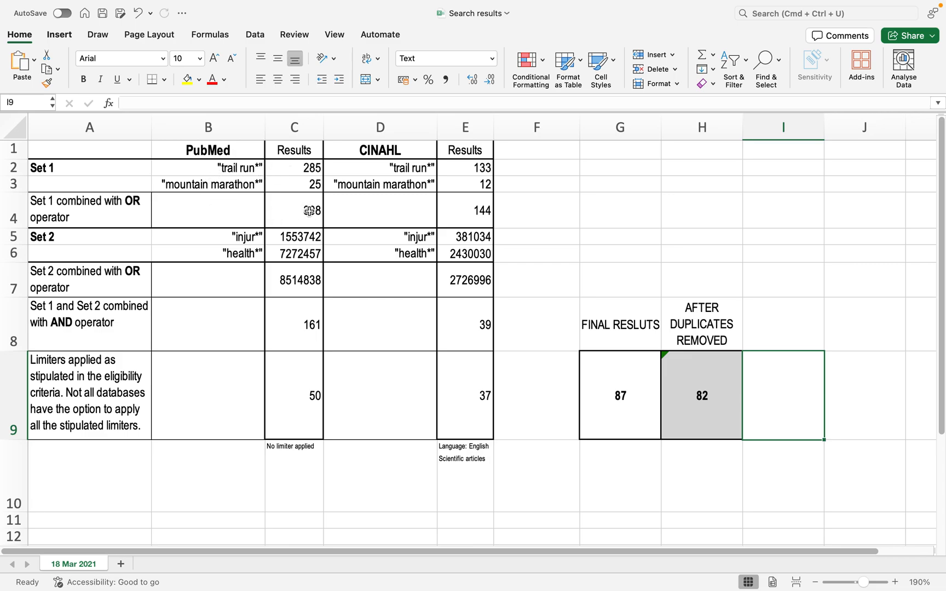
Review the PubMed, final and deduplicated counts in the workbook against the duplicates box of the flow diagram in Word
{"action": "left_click", "coordinate": [313, 325]}
{"action": "left_click", "coordinate": [305, 373]}
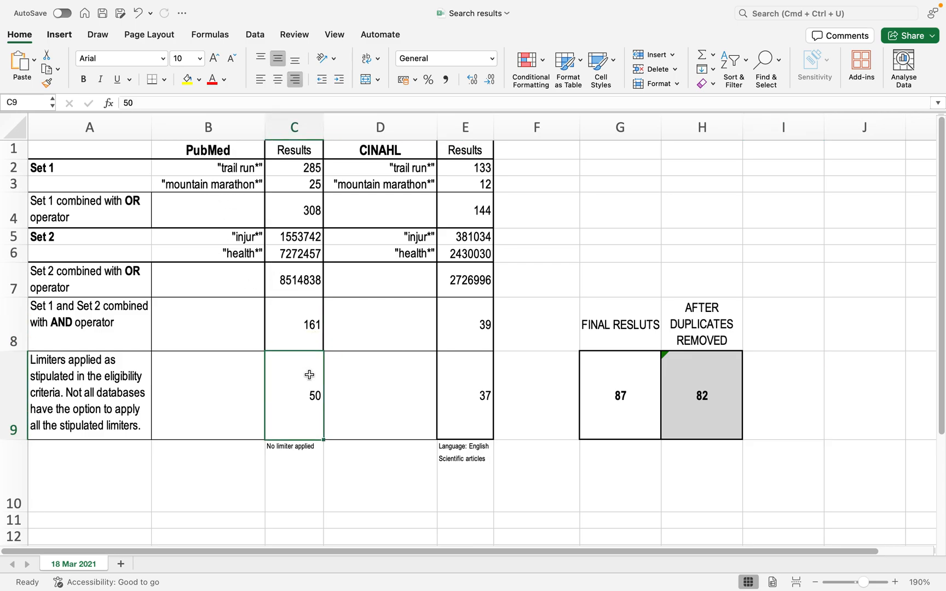
{"action": "left_click", "coordinate": [619, 401]}
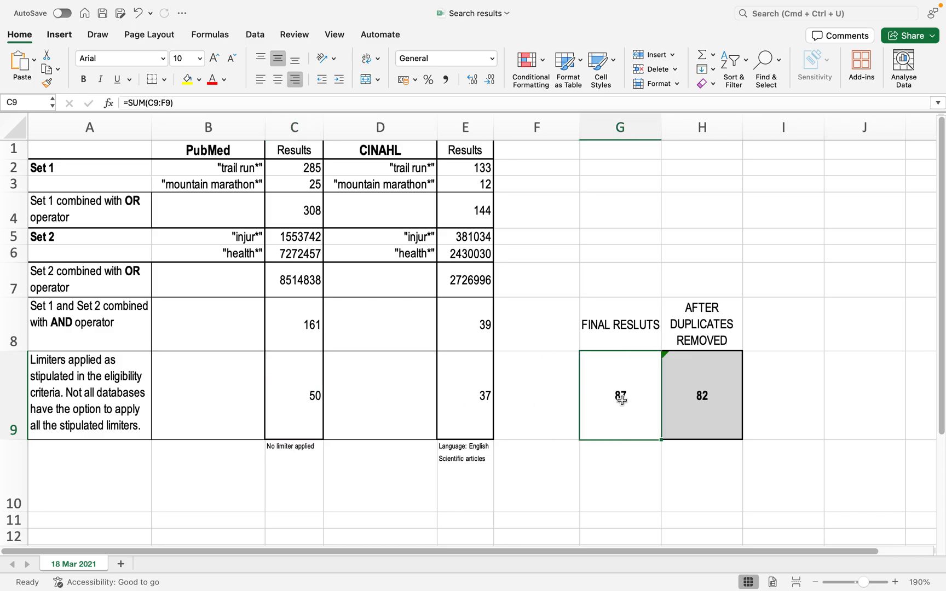
{"action": "left_click", "coordinate": [698, 401]}
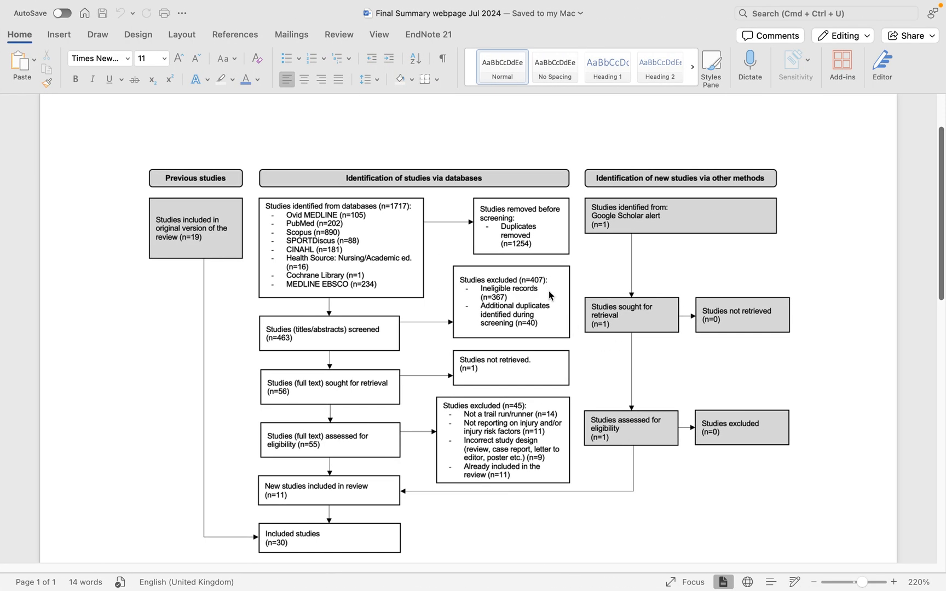
{"action": "left_click", "coordinate": [519, 229]}
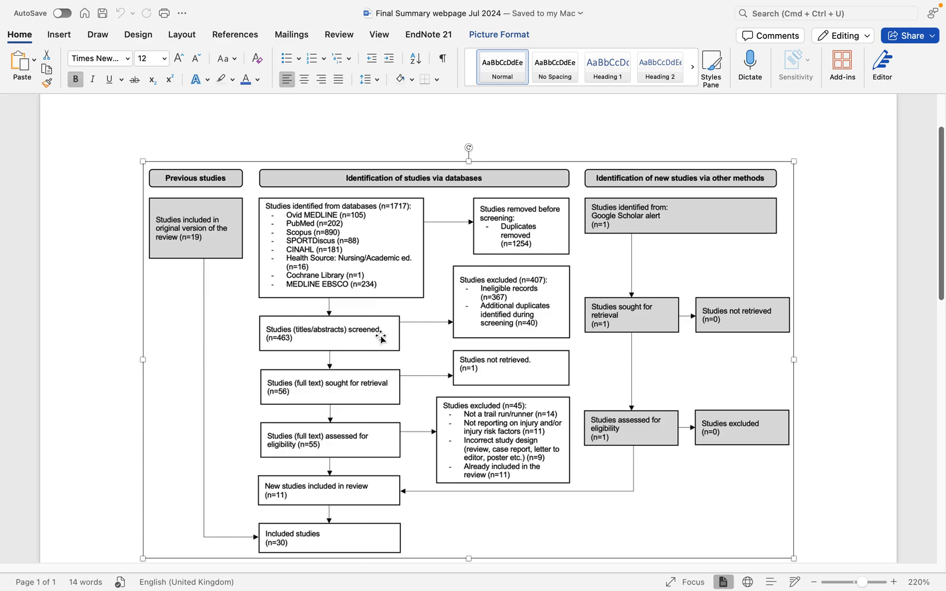
{"action": "key", "text": "super+Tab"}
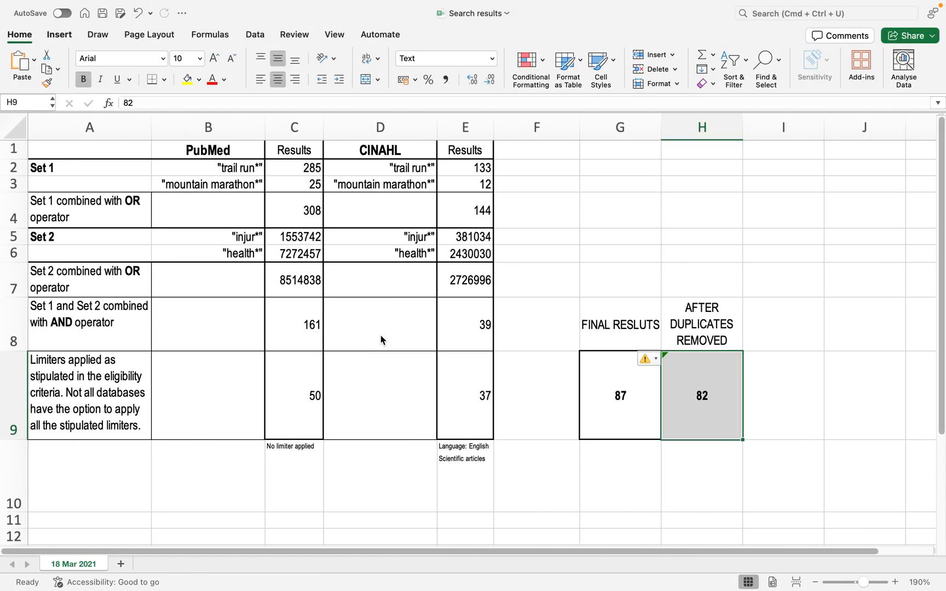
Save the Search results workbook in Excel and close it
{"action": "left_click", "coordinate": [103, 13]}
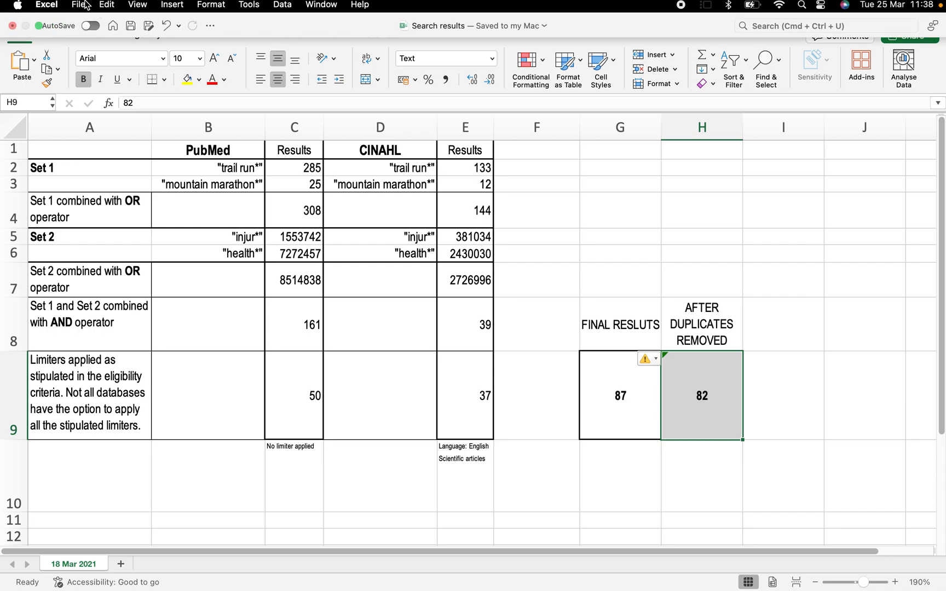
{"action": "left_click", "coordinate": [15, 29]}
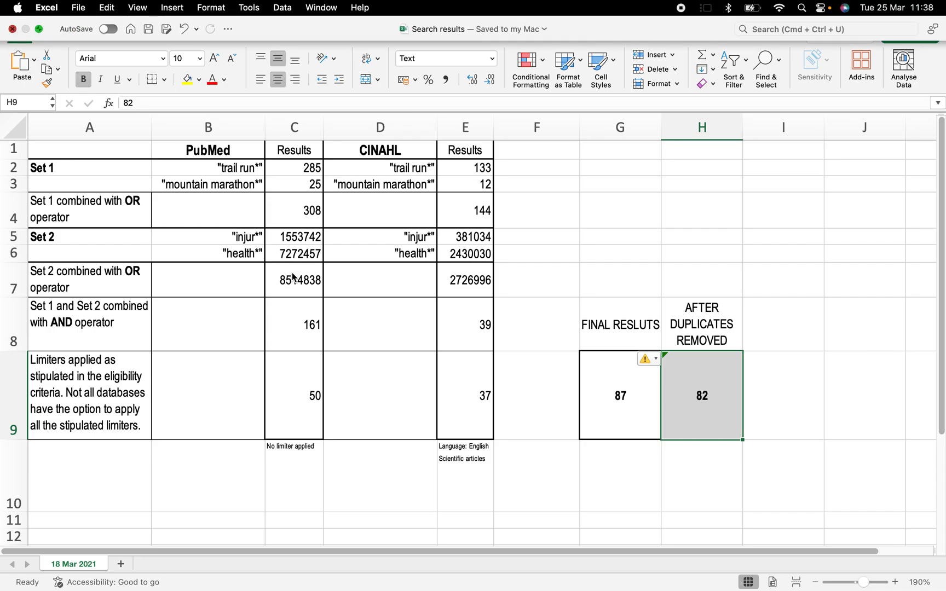
Return to EndNote and select every reference in All References, from the last entry to the first
{"action": "scroll", "coordinate": [389, 372], "scroll_direction": "down", "scroll_amount": 1}
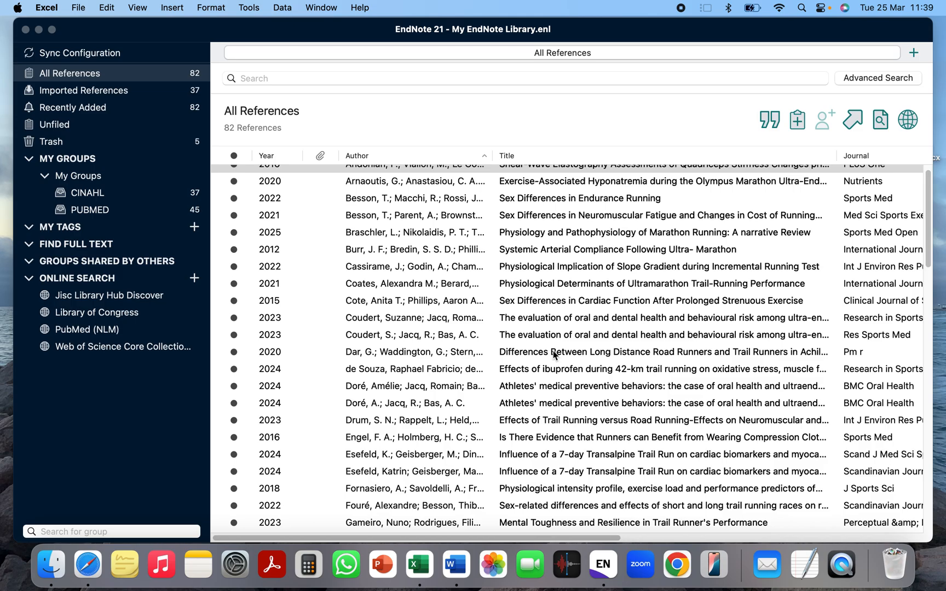
{"action": "scroll", "coordinate": [565, 282], "scroll_direction": "up", "scroll_amount": 1}
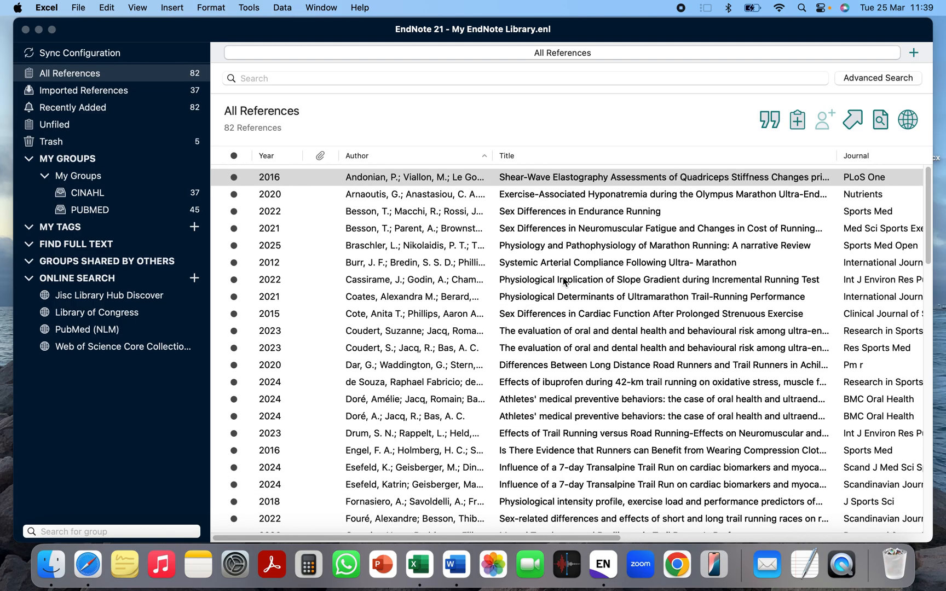
{"action": "scroll", "coordinate": [563, 281], "scroll_direction": "down", "scroll_amount": 20}
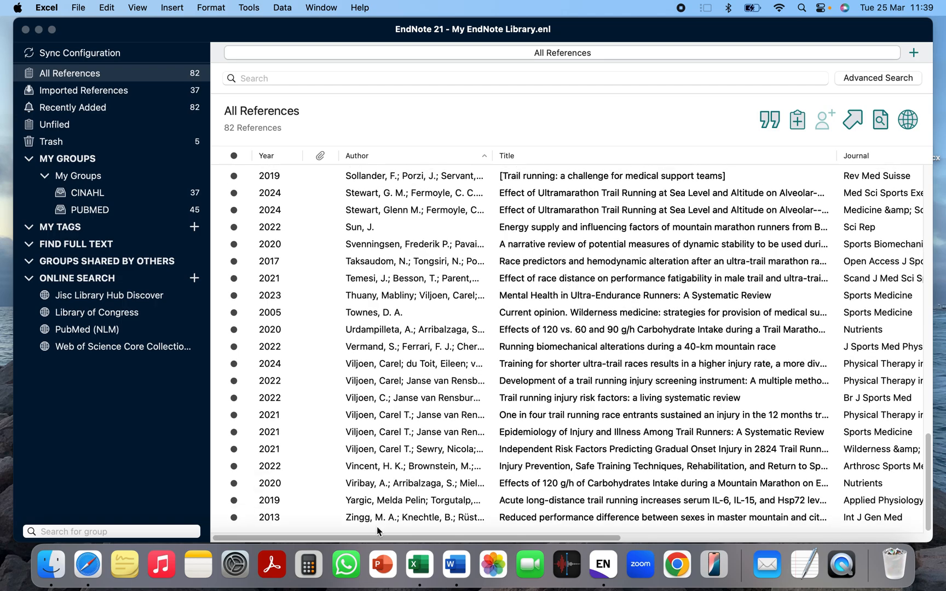
{"action": "left_click", "coordinate": [373, 467]}
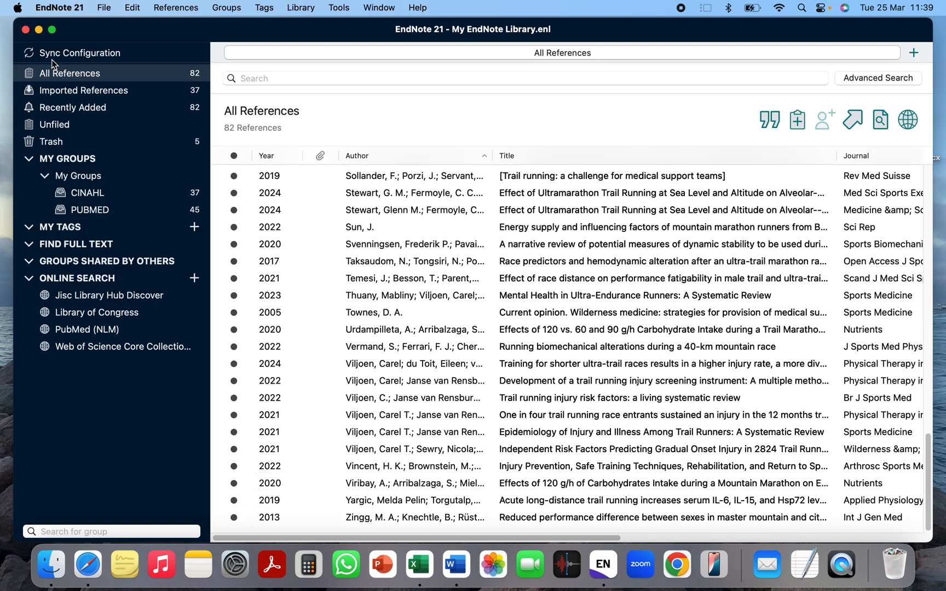
{"action": "left_click", "coordinate": [78, 77]}
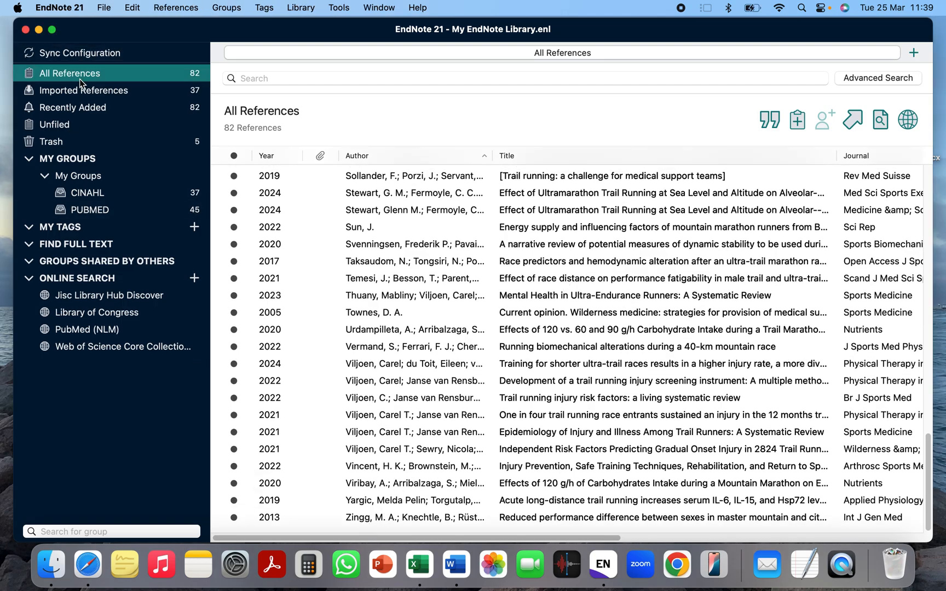
{"action": "left_click", "coordinate": [310, 525]}
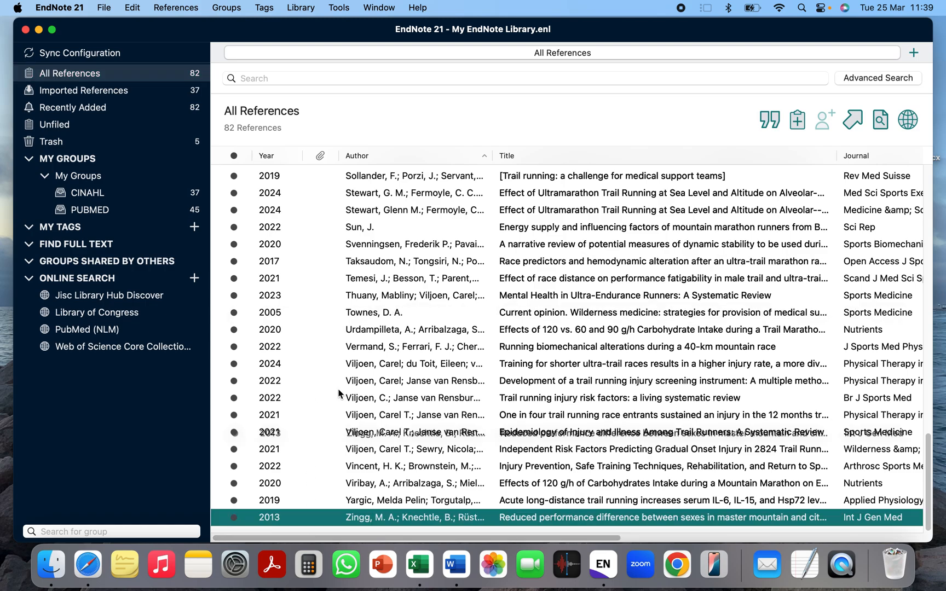
{"action": "left_click", "coordinate": [377, 534]}
{"action": "left_click_drag", "start_coordinate": [377, 534], "coordinate": [393, 99]}
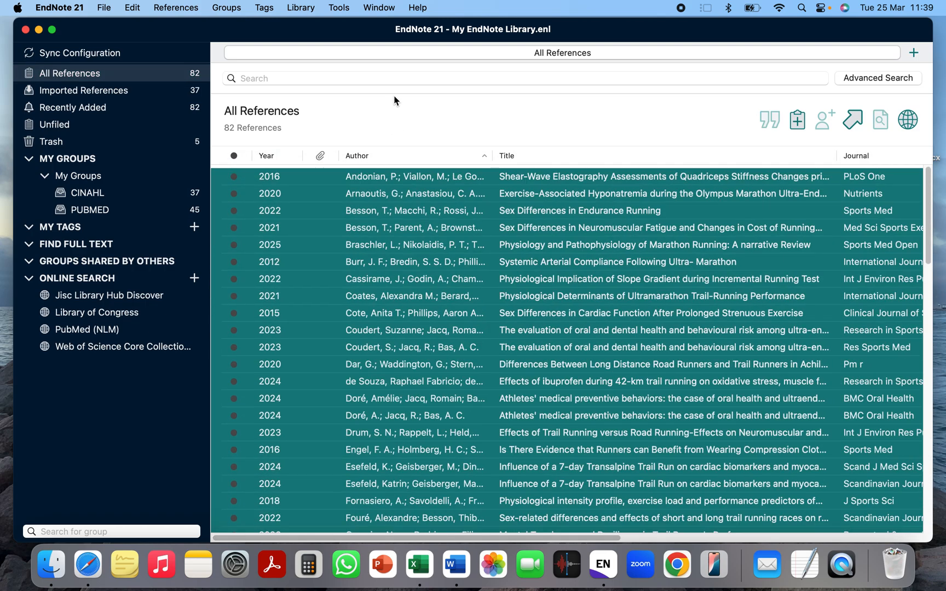
Export the selected references to the Desktop as My EndNote Library.rtf in Rich Text Format, using the RefMan (RIS) Export style
{"action": "left_click", "coordinate": [852, 121]}
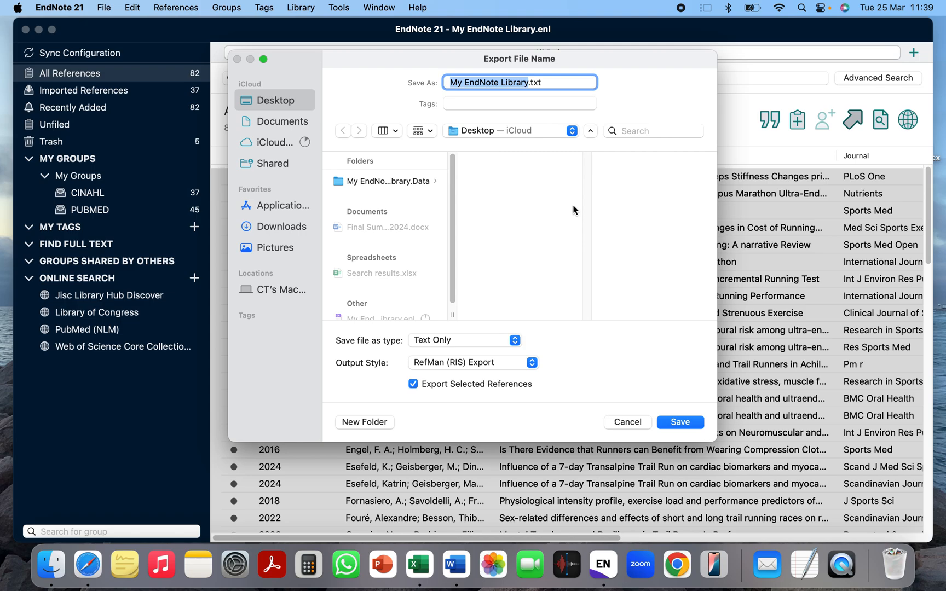
{"action": "left_click", "coordinate": [515, 341]}
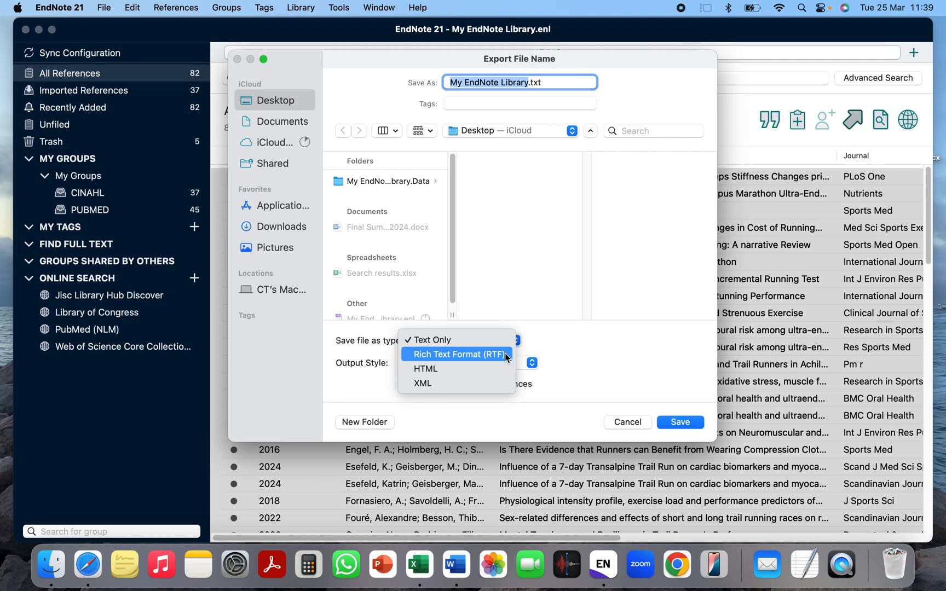
{"action": "left_click", "coordinate": [505, 353]}
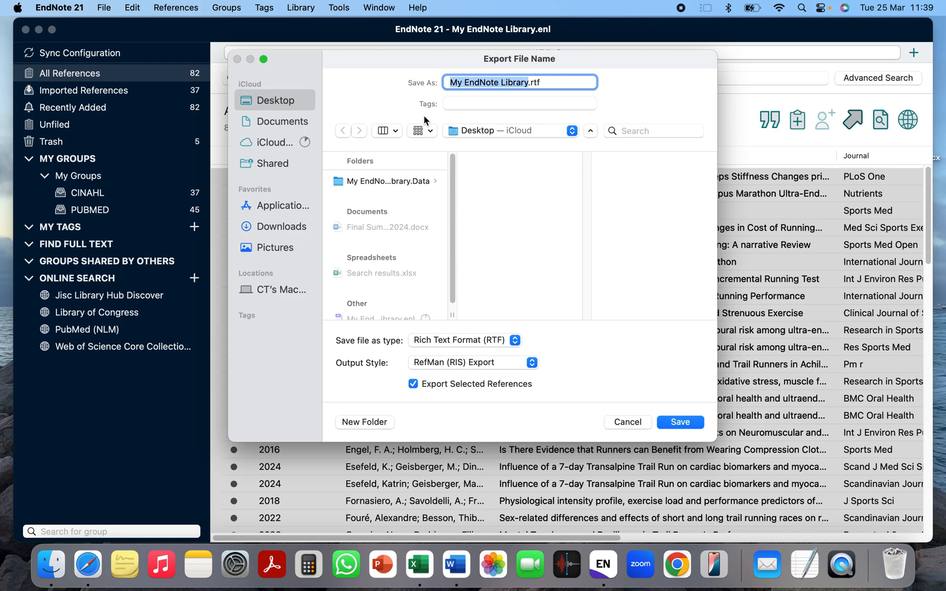
{"action": "left_click", "coordinate": [687, 423]}
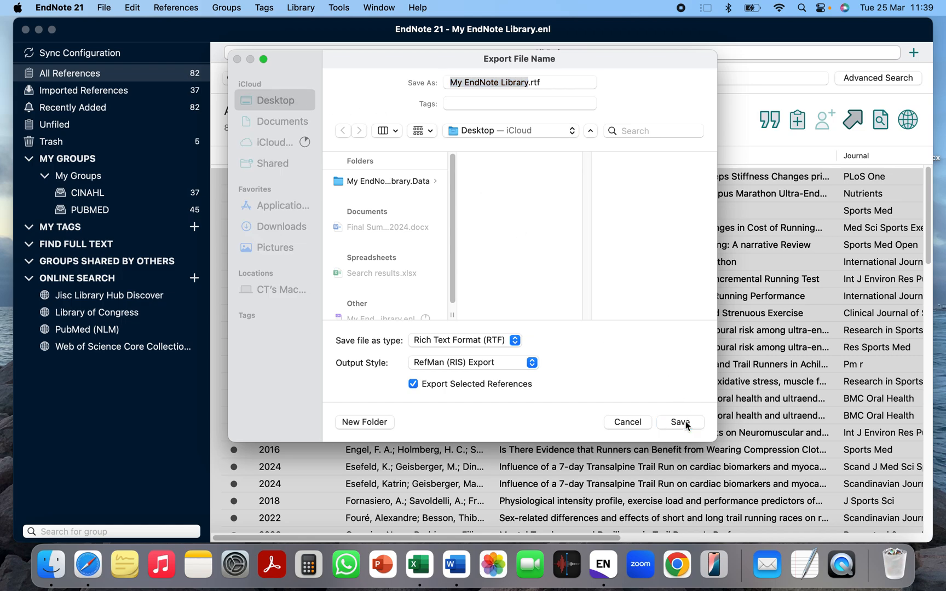
Switch from EndNote to the Desktop and open the exported My EndNote Library.rtf in TextEdit
{"action": "left_click", "coordinate": [52, 31]}
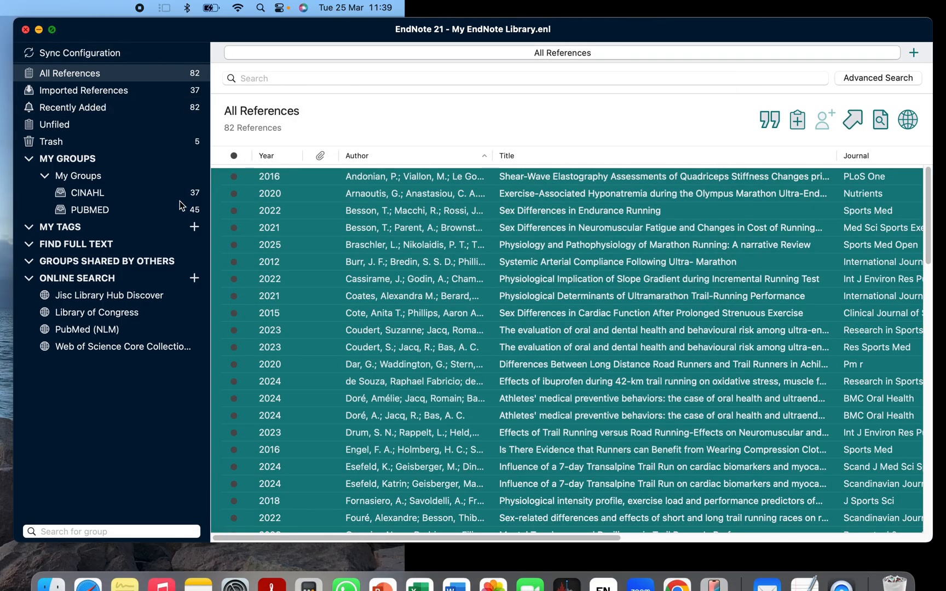
{"action": "key", "text": "ctrl+Left"}
{"action": "key", "text": "ctrl+Left"}
{"action": "key", "text": "ctrl+Left"}
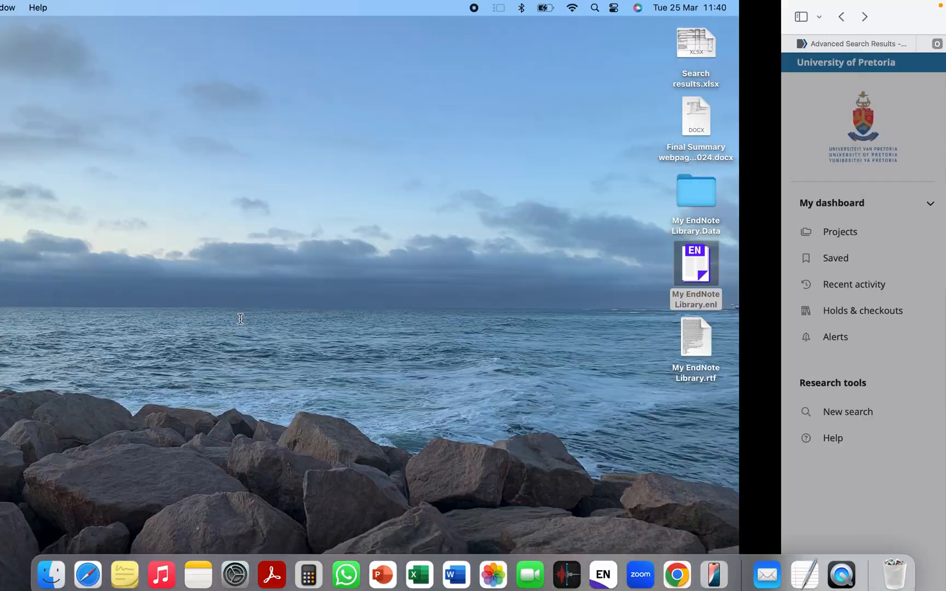
{"action": "double_click", "coordinate": [906, 333]}
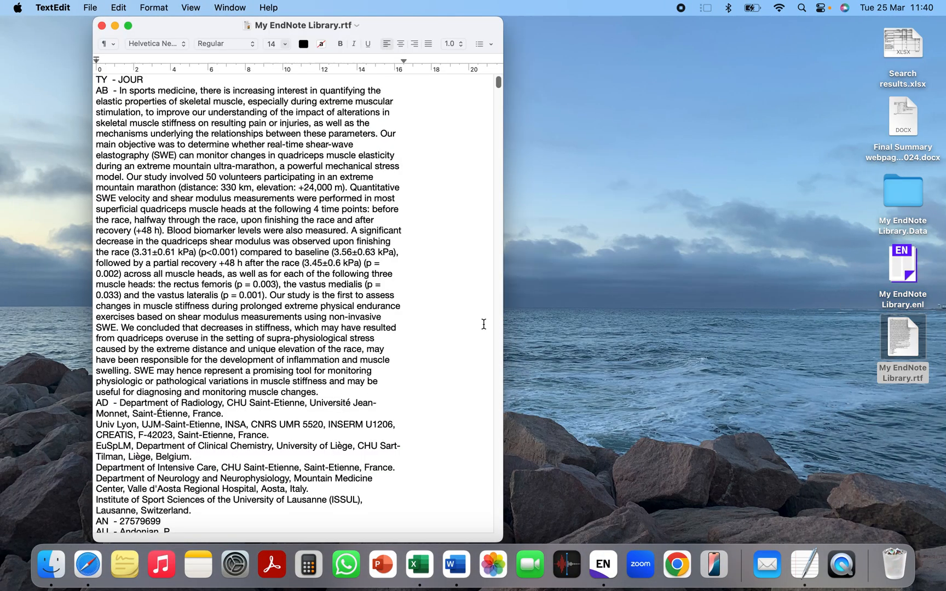
Examine the first exported record from its abstract through the affiliations, authors, keywords and publication details
{"action": "scroll", "coordinate": [345, 334], "scroll_direction": "down", "scroll_amount": 5}
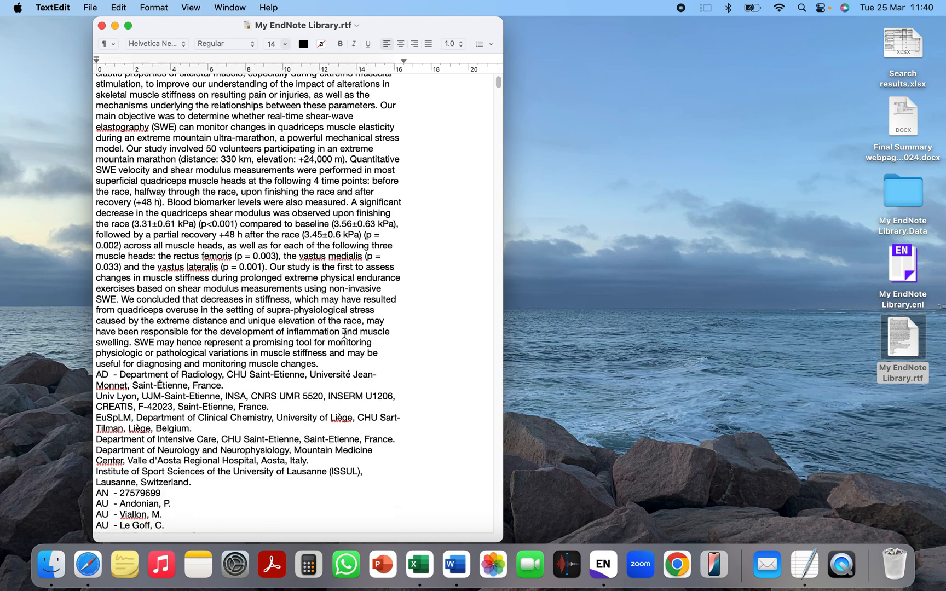
{"action": "scroll", "coordinate": [345, 334], "scroll_direction": "up", "scroll_amount": 5}
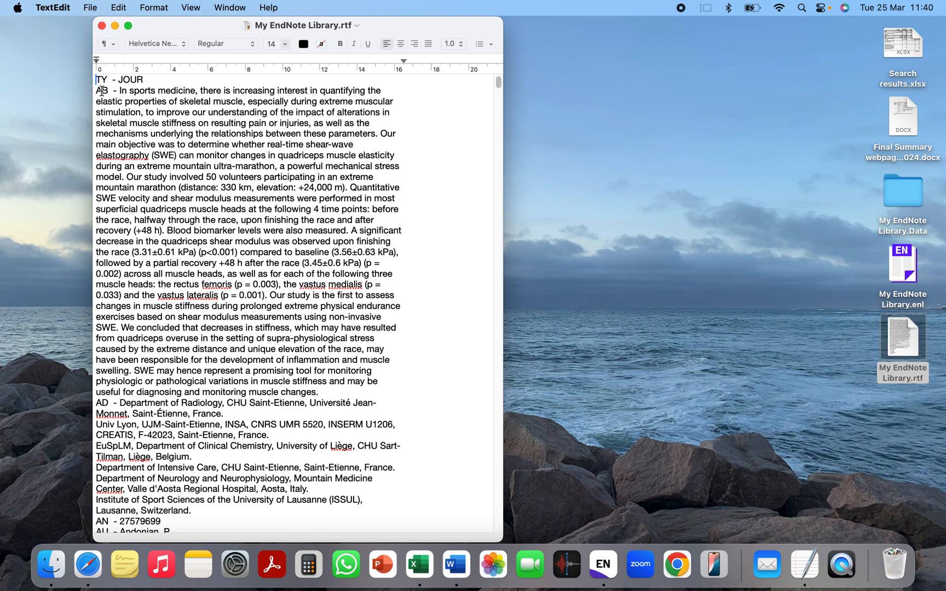
{"action": "left_click_drag", "start_coordinate": [123, 91], "coordinate": [237, 338]}
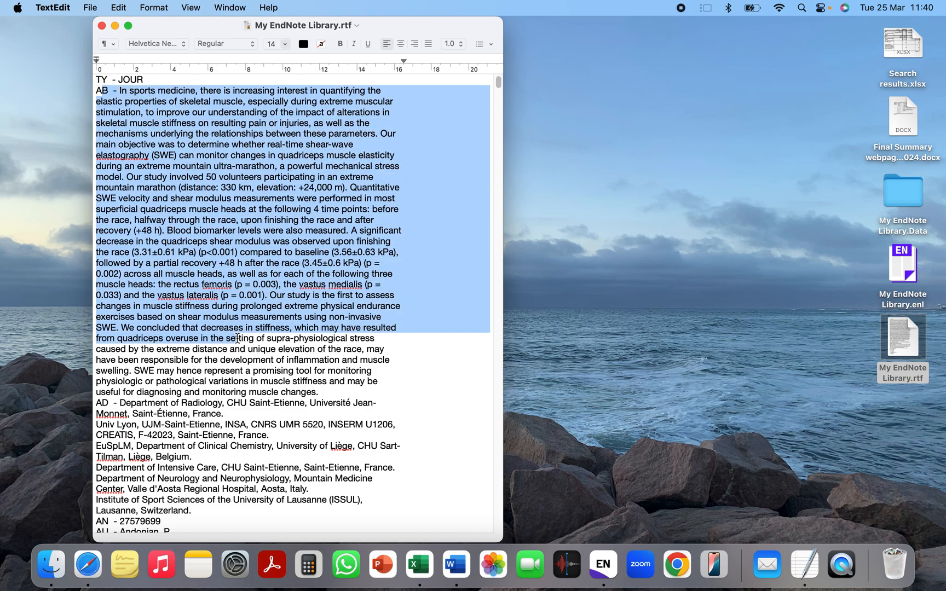
{"action": "scroll", "coordinate": [237, 339], "scroll_direction": "down", "scroll_amount": 5}
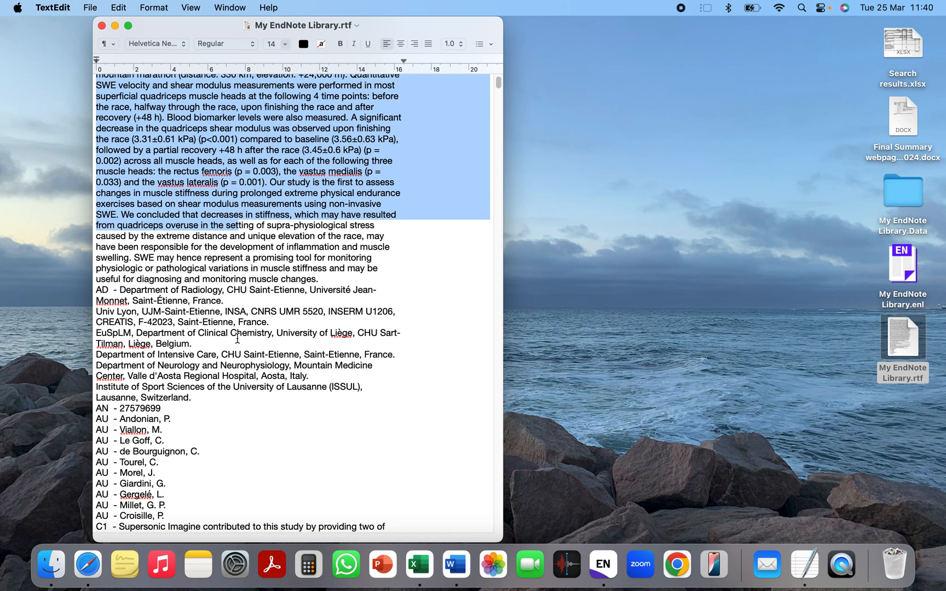
{"action": "left_click", "coordinate": [237, 340]}
{"action": "scroll", "coordinate": [227, 354], "scroll_direction": "down", "scroll_amount": 2}
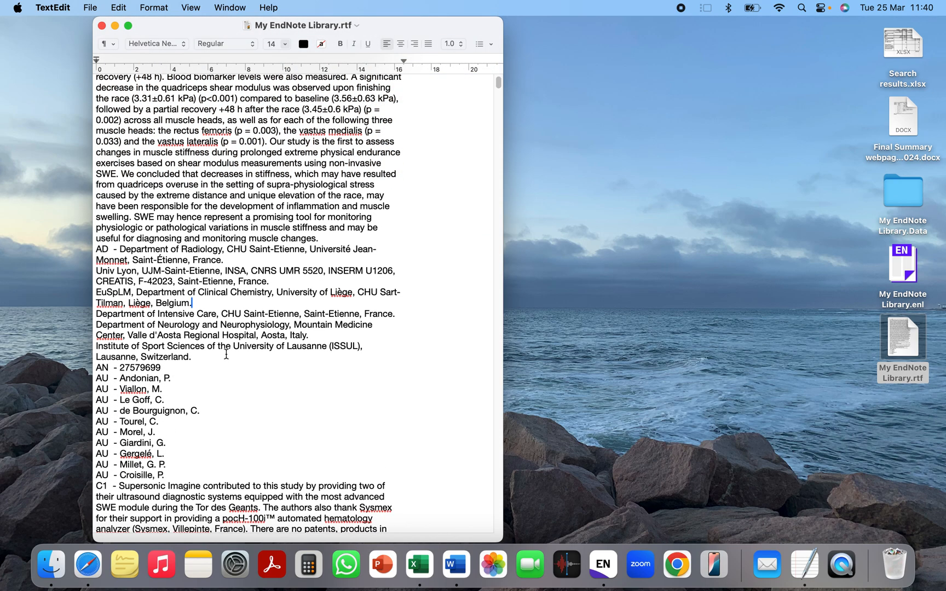
{"action": "scroll", "coordinate": [226, 355], "scroll_direction": "down", "scroll_amount": 4}
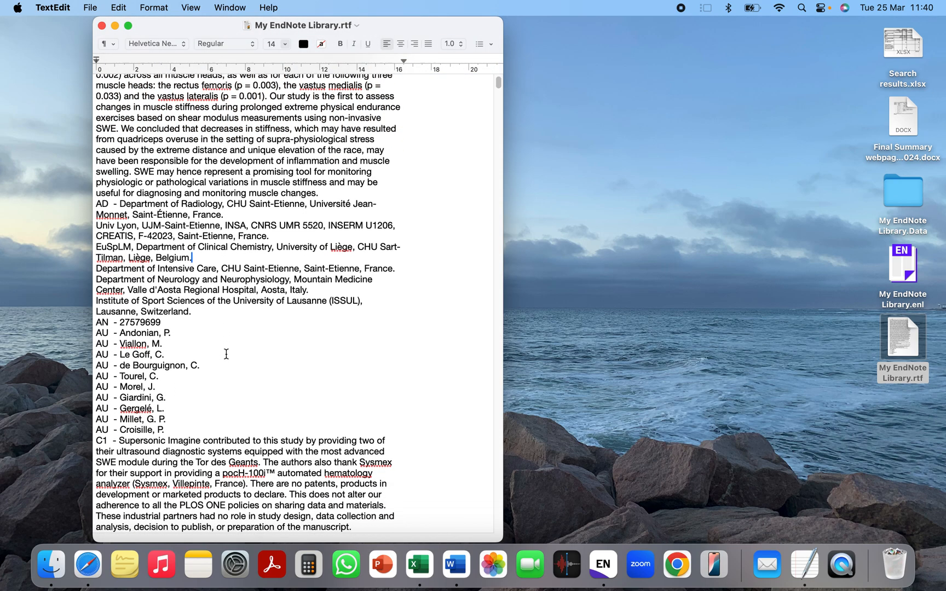
{"action": "scroll", "coordinate": [226, 354], "scroll_direction": "down", "scroll_amount": 6}
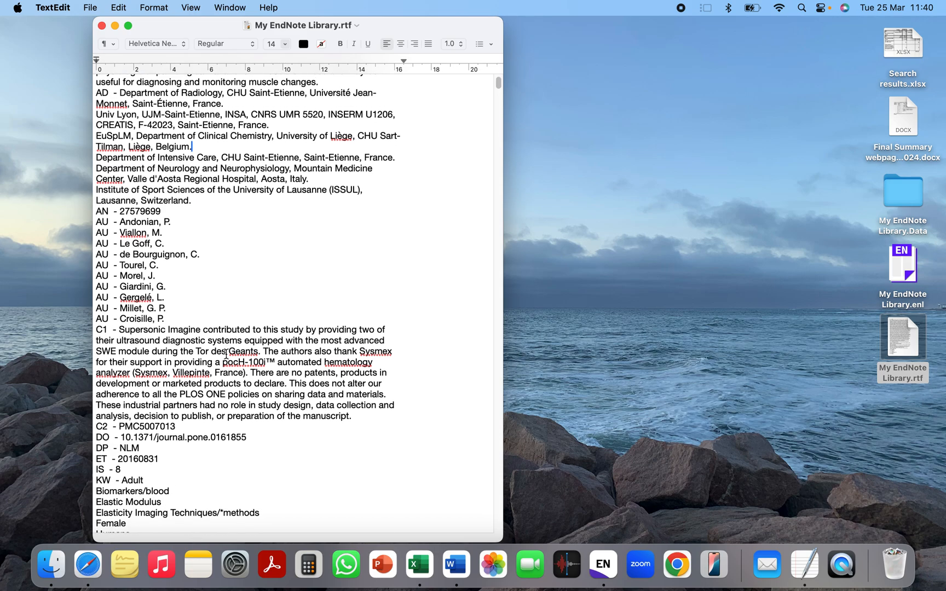
{"action": "scroll", "coordinate": [226, 355], "scroll_direction": "down", "scroll_amount": 5}
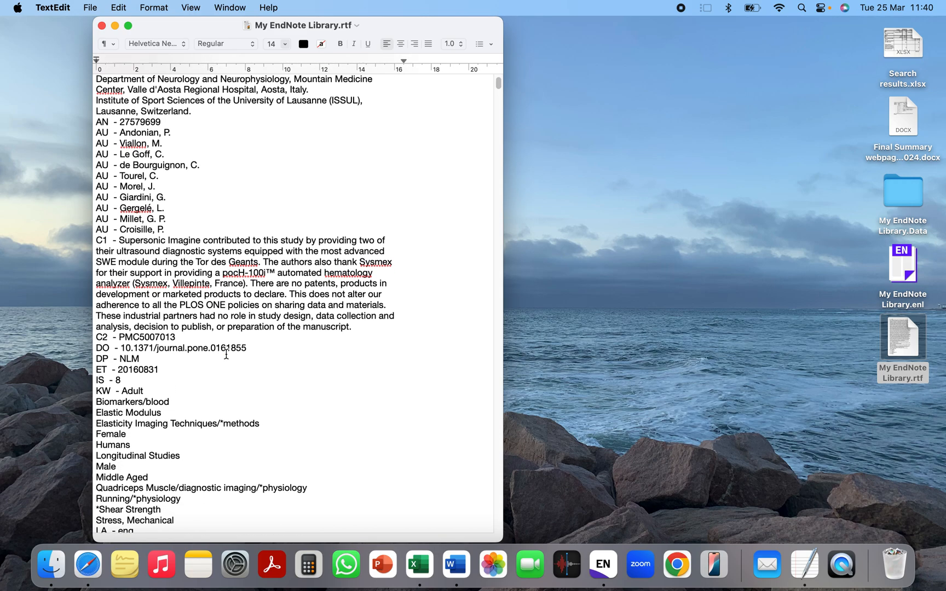
{"action": "scroll", "coordinate": [226, 354], "scroll_direction": "down", "scroll_amount": 5}
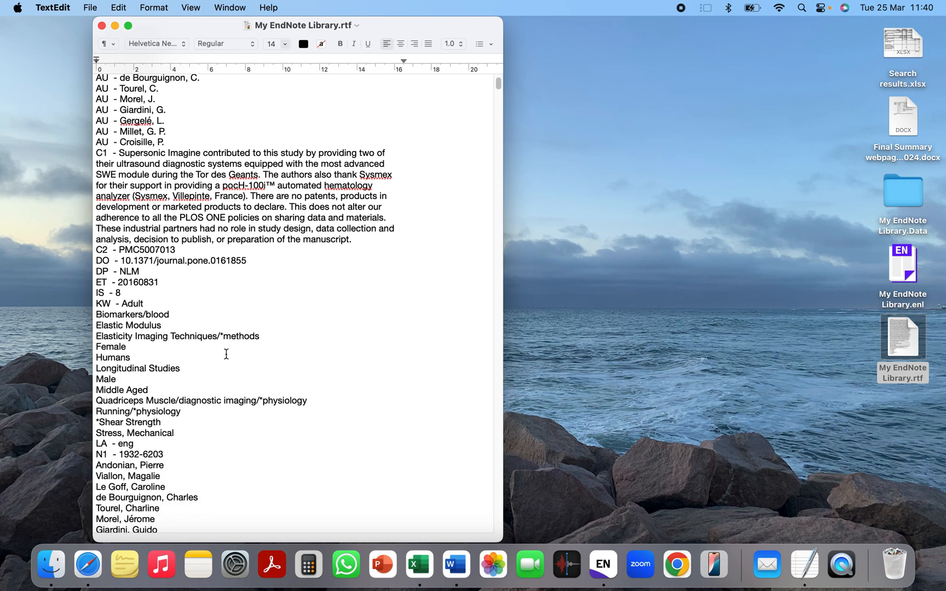
{"action": "scroll", "coordinate": [226, 355], "scroll_direction": "down", "scroll_amount": 9}
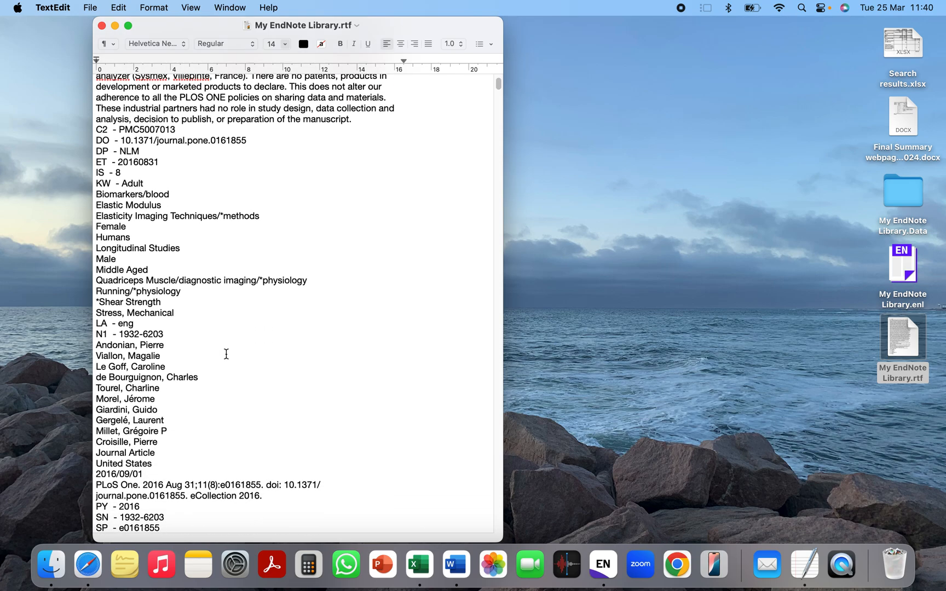
{"action": "scroll", "coordinate": [226, 355], "scroll_direction": "down", "scroll_amount": 4}
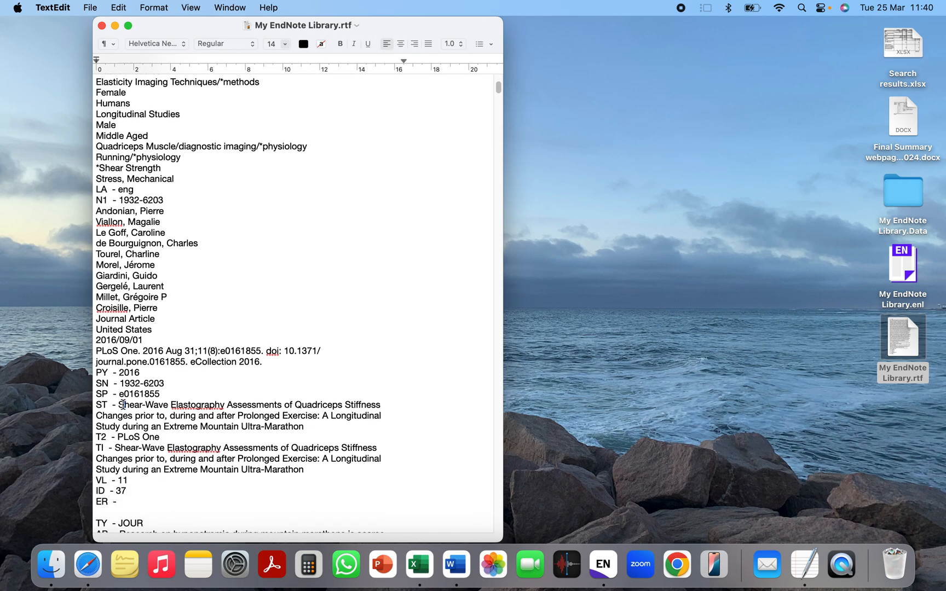
Highlight the title and the ID line of the first exported record
{"action": "left_click_drag", "start_coordinate": [115, 448], "coordinate": [381, 460]}
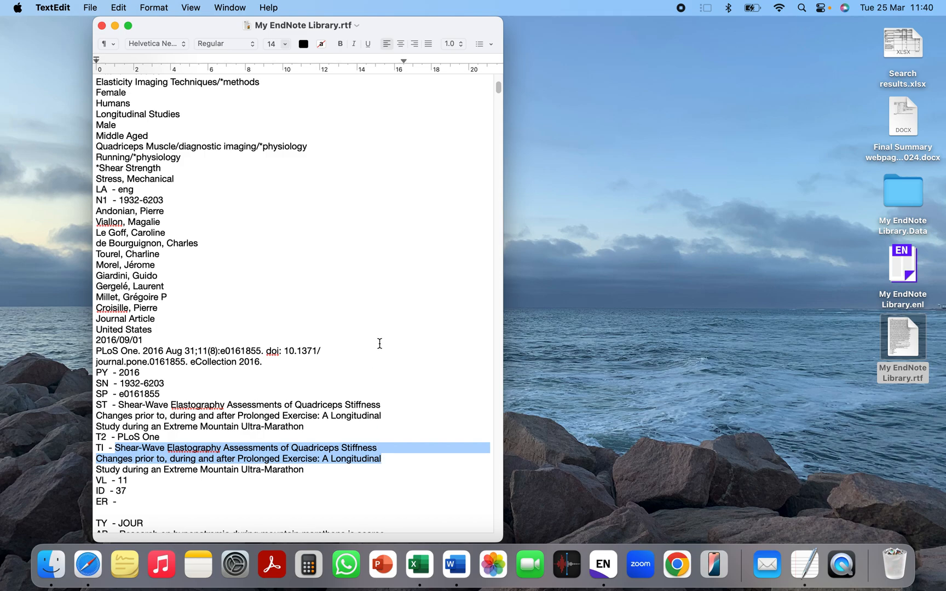
{"action": "scroll", "coordinate": [379, 343], "scroll_direction": "down", "scroll_amount": 6}
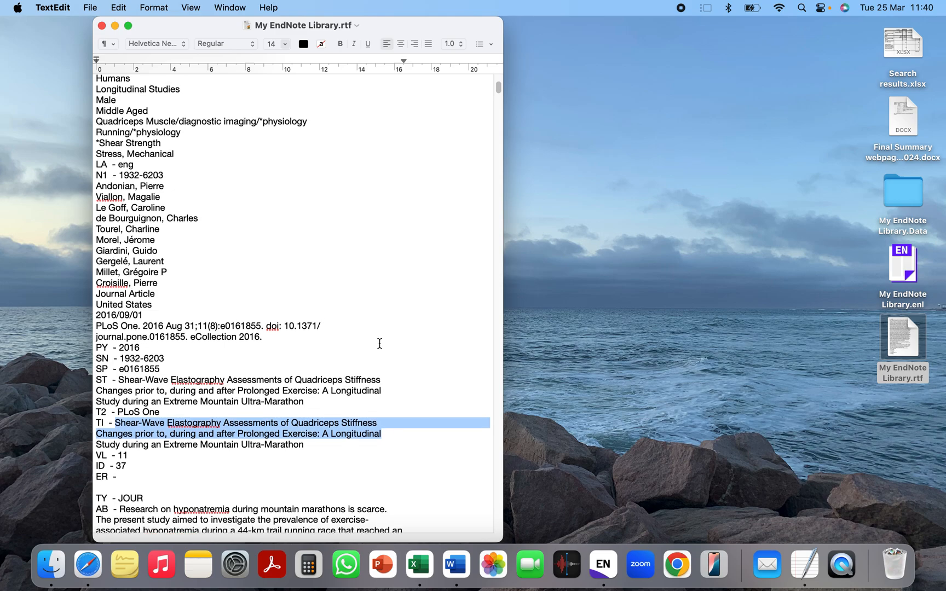
{"action": "left_click_drag", "start_coordinate": [127, 422], "coordinate": [96, 422]}
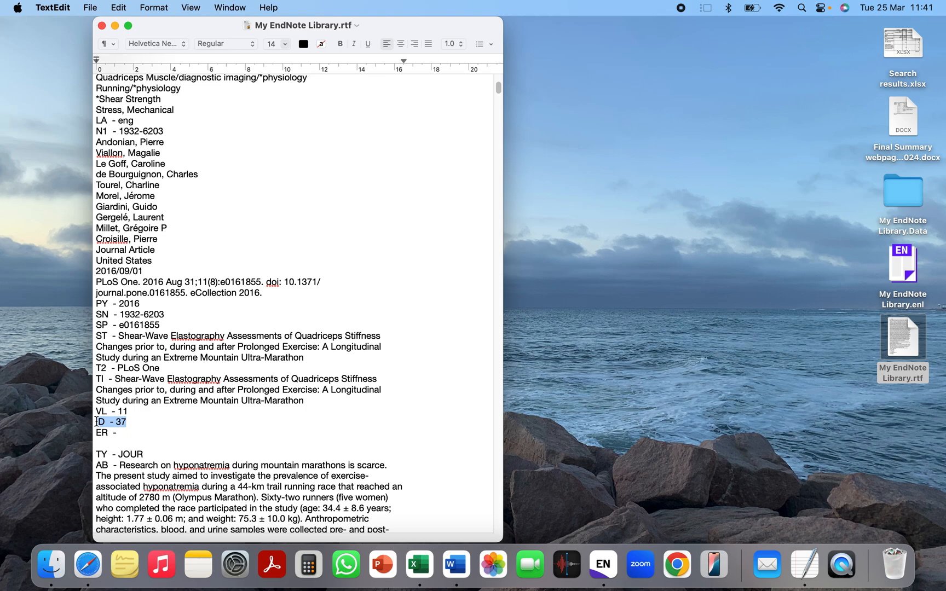
{"action": "left_click", "coordinate": [141, 436]}
{"action": "left_click_drag", "start_coordinate": [129, 422], "coordinate": [83, 422]}
Examine the second exported record, highlighting its ID line, title and abstract text
{"action": "scroll", "coordinate": [168, 425], "scroll_direction": "down", "scroll_amount": 15}
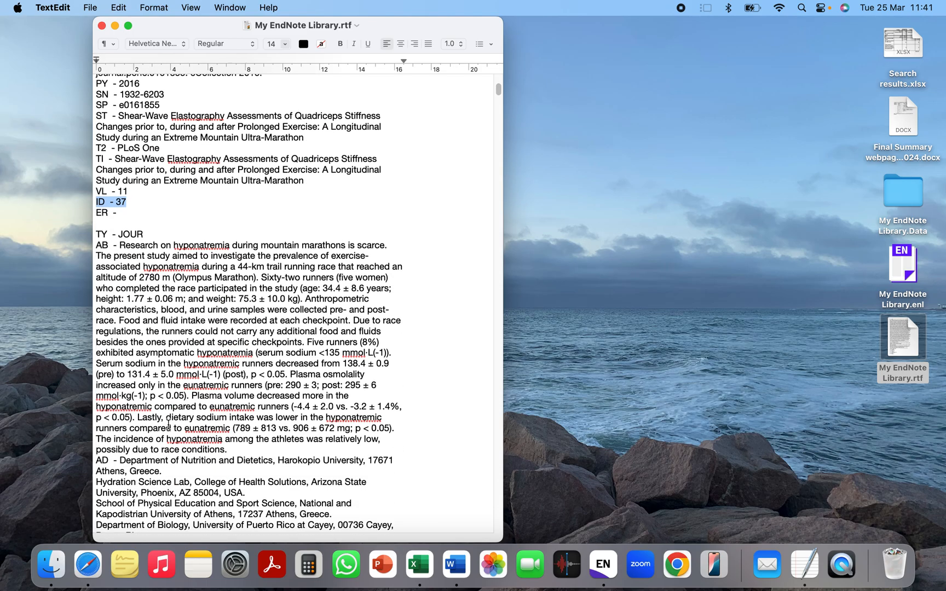
{"action": "scroll", "coordinate": [168, 425], "scroll_direction": "down", "scroll_amount": 20}
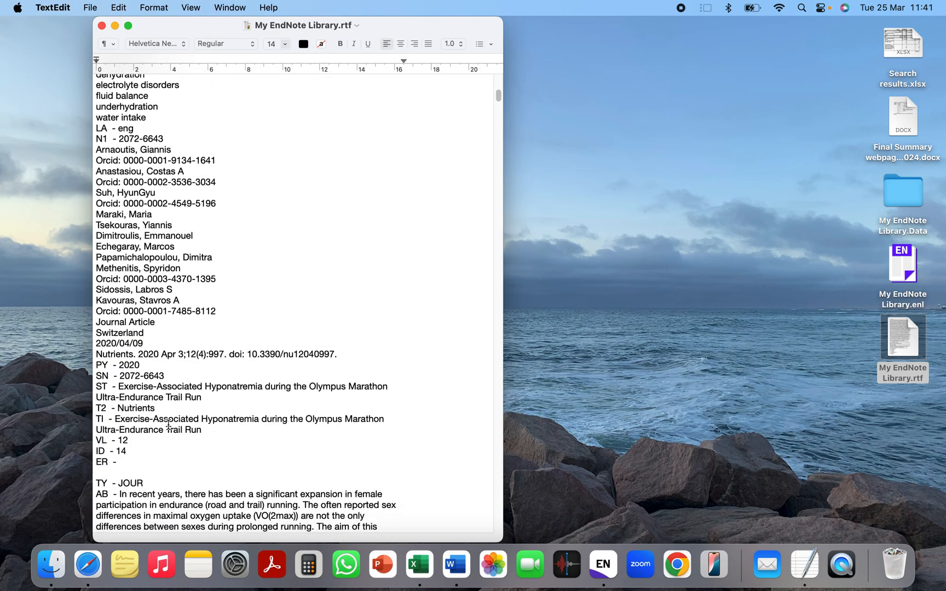
{"action": "left_click_drag", "start_coordinate": [126, 258], "coordinate": [90, 258]}
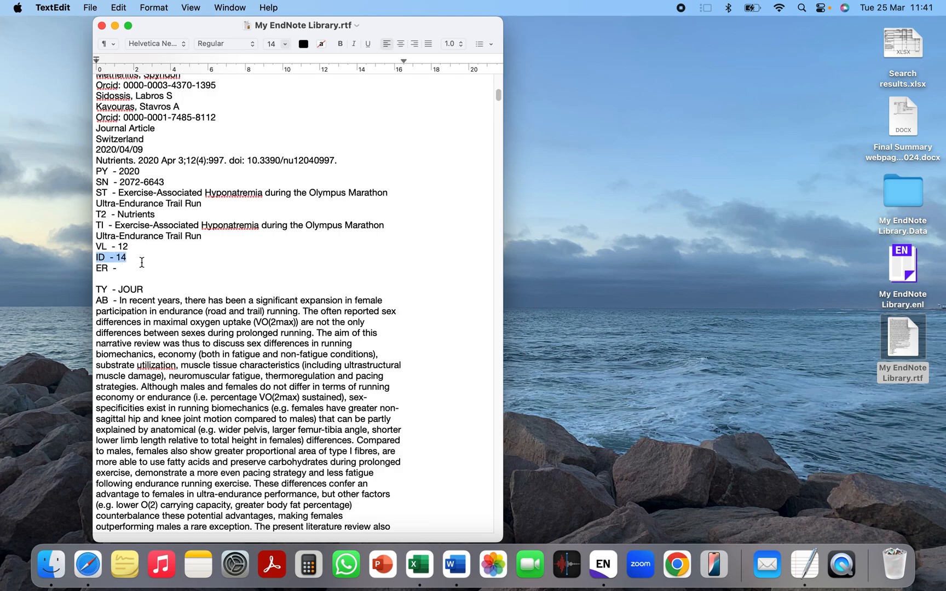
{"action": "left_click_drag", "start_coordinate": [96, 225], "coordinate": [204, 236]}
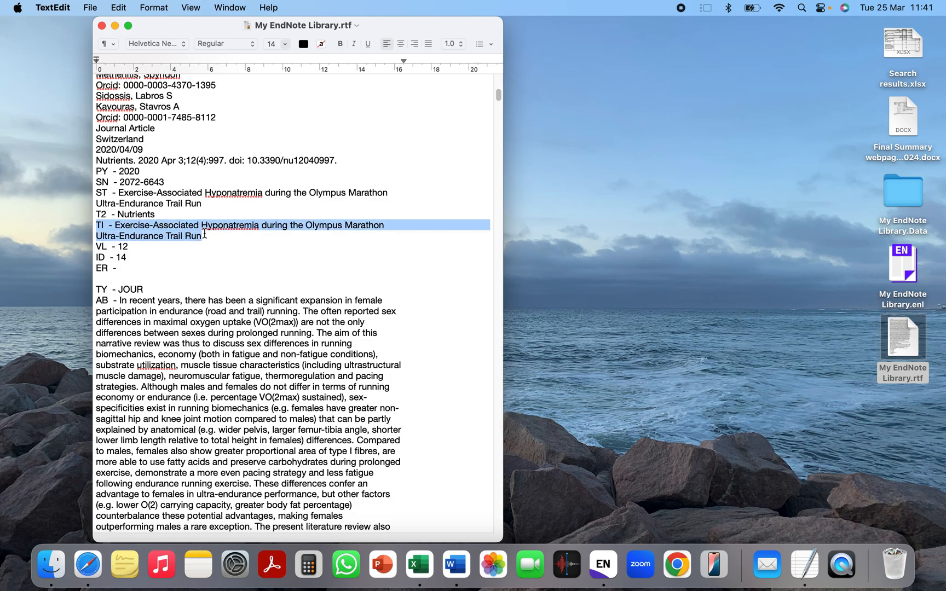
{"action": "scroll", "coordinate": [127, 258], "scroll_direction": "up", "scroll_amount": 10}
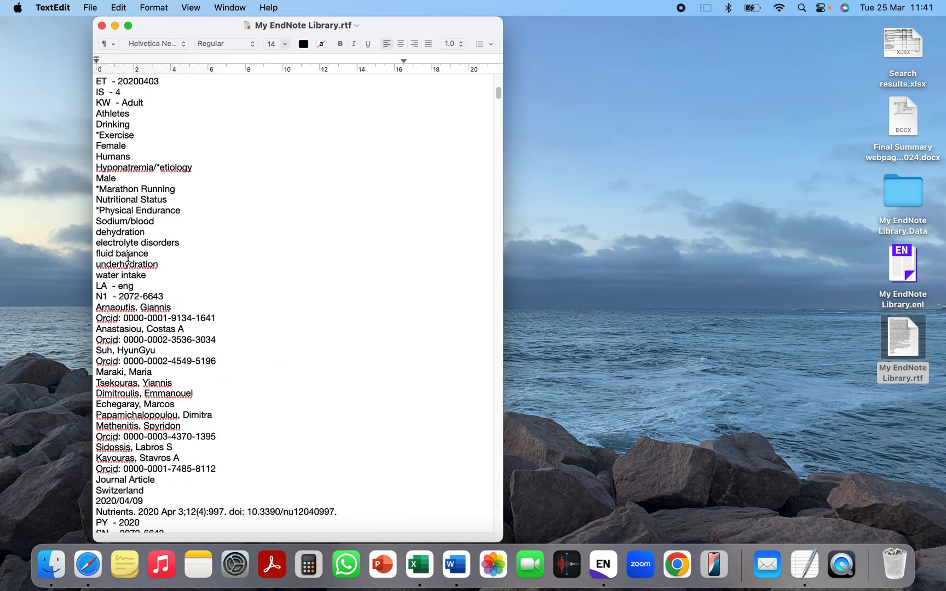
{"action": "scroll", "coordinate": [151, 421], "scroll_direction": "down", "scroll_amount": 4}
{"action": "scroll", "coordinate": [151, 420], "scroll_direction": "up", "scroll_amount": 12}
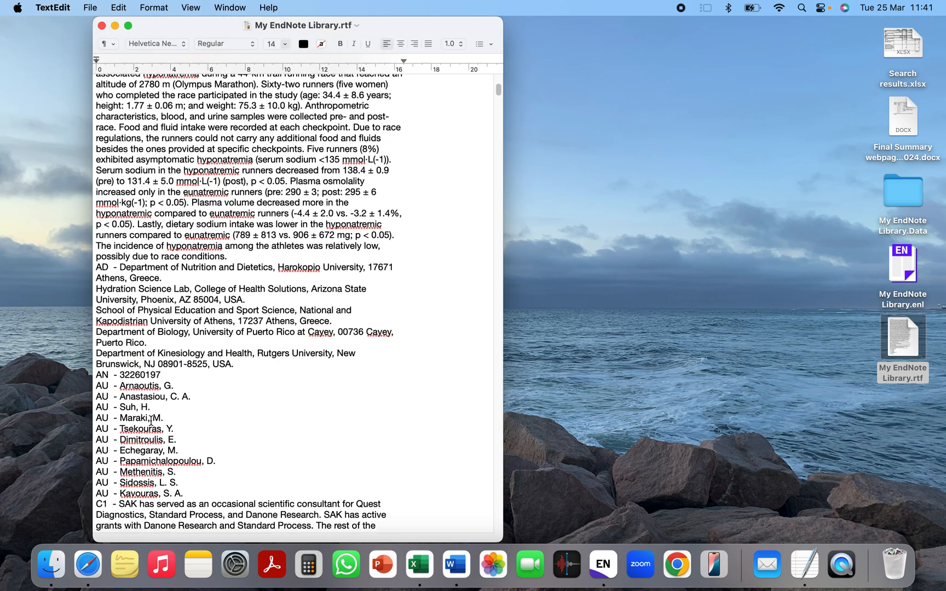
{"action": "left_click_drag", "start_coordinate": [119, 200], "coordinate": [336, 399]}
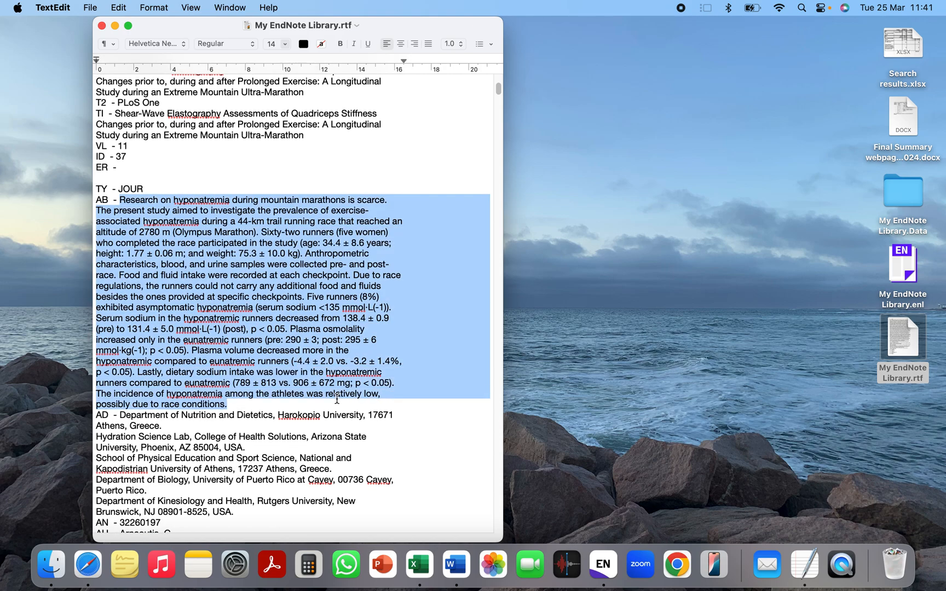
{"action": "left_click", "coordinate": [328, 166]}
Export the reference document as a PDF named My EndNote Library.pdf to the Desktop
{"action": "left_click", "coordinate": [91, 8]}
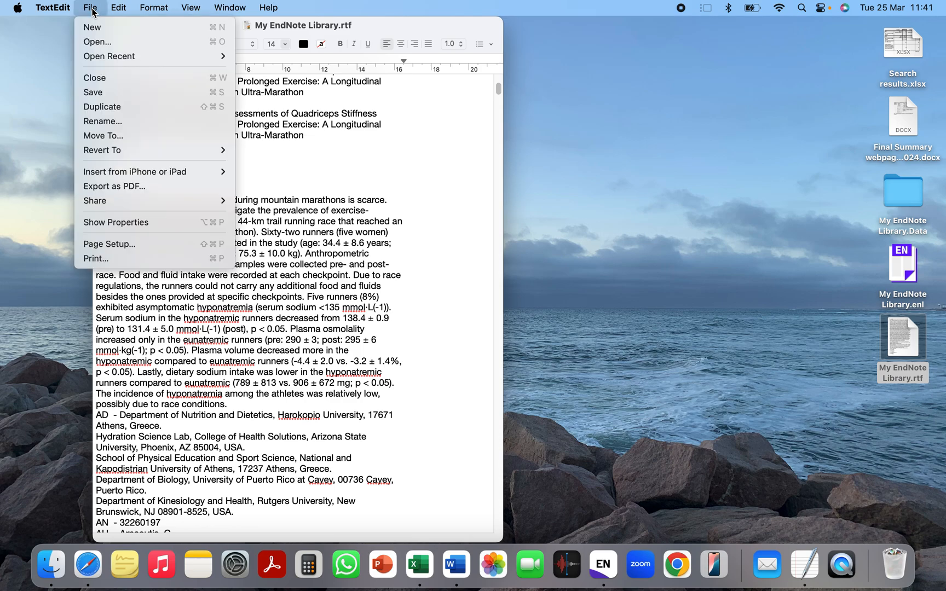
{"action": "left_click", "coordinate": [128, 185]}
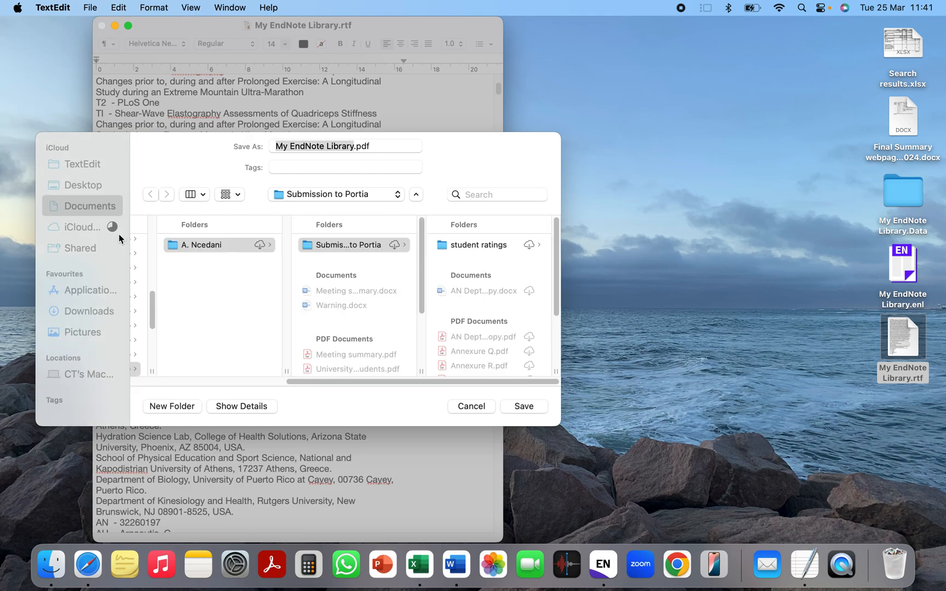
{"action": "left_click", "coordinate": [95, 187]}
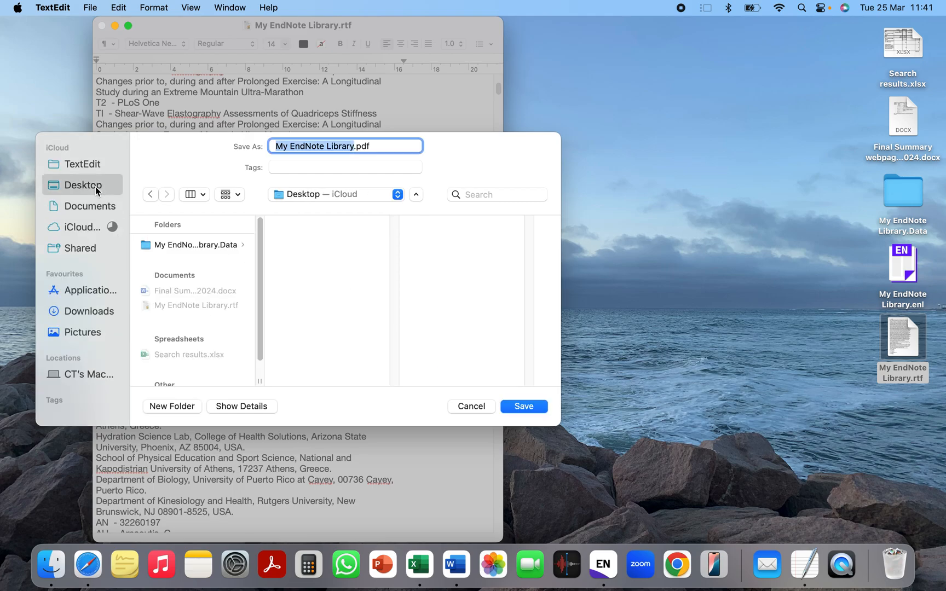
{"action": "left_click", "coordinate": [525, 406]}
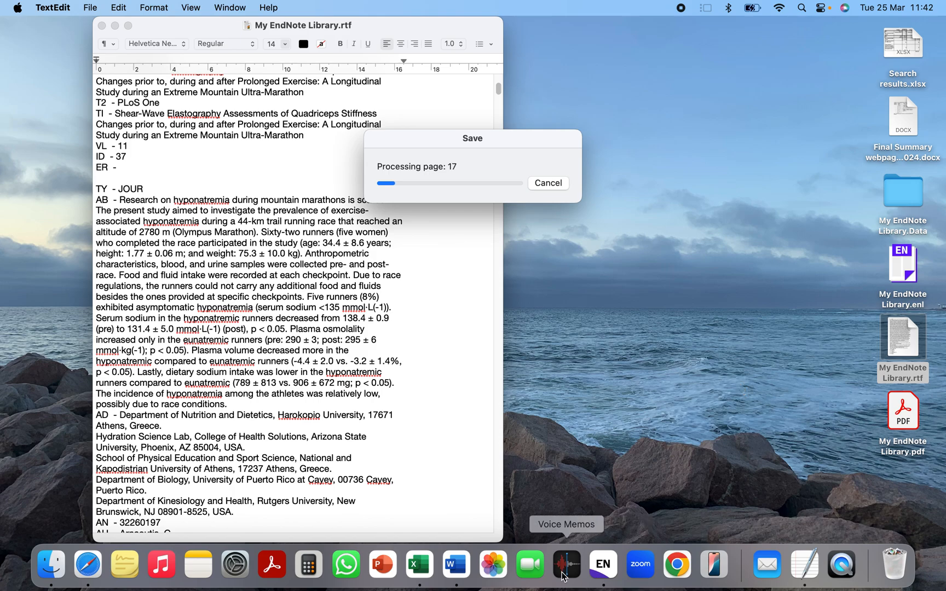
Switch to Excel, reopen the recent Search results workbook from the Desktop and add a new worksheet
{"action": "left_click", "coordinate": [426, 570]}
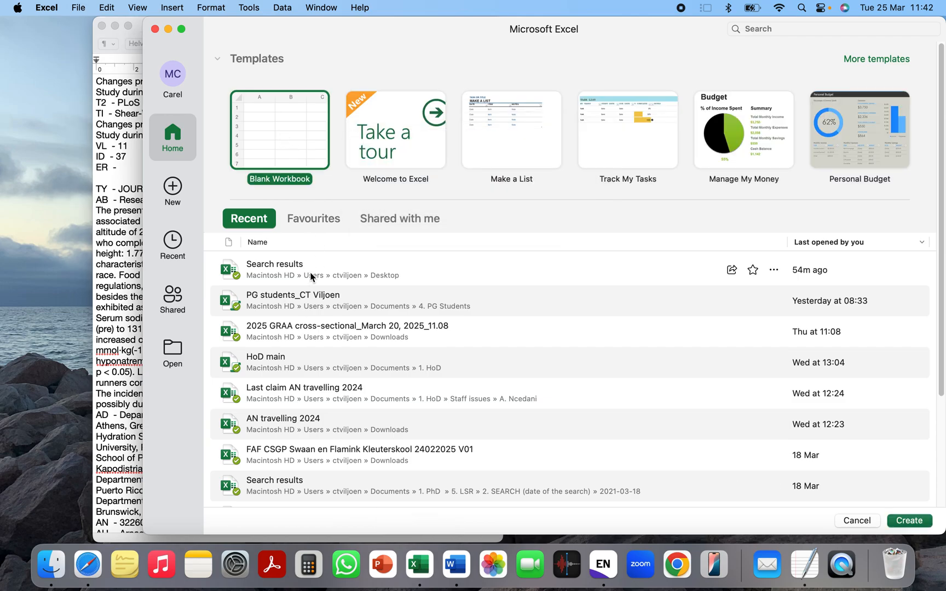
{"action": "double_click", "coordinate": [311, 276]}
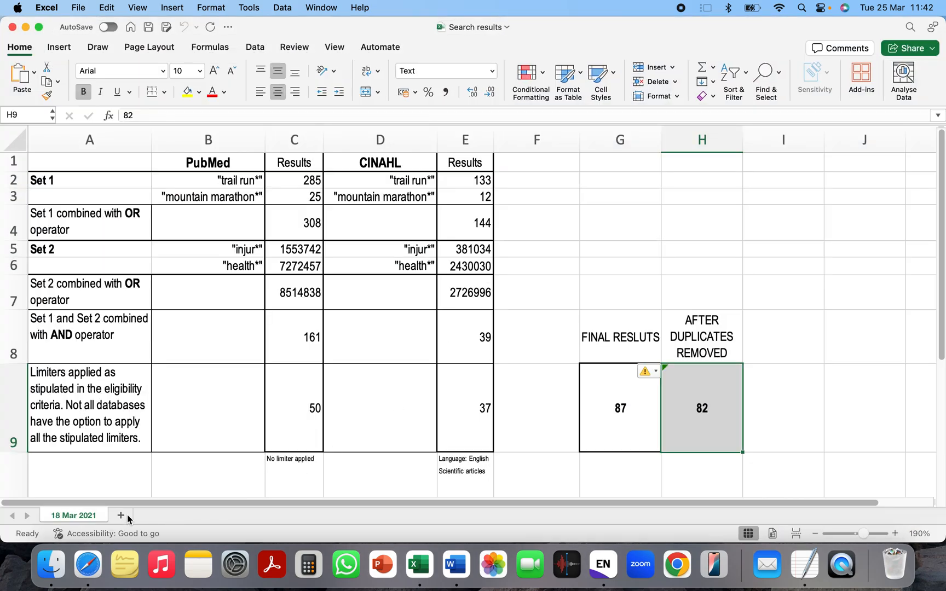
{"action": "left_click", "coordinate": [121, 516]}
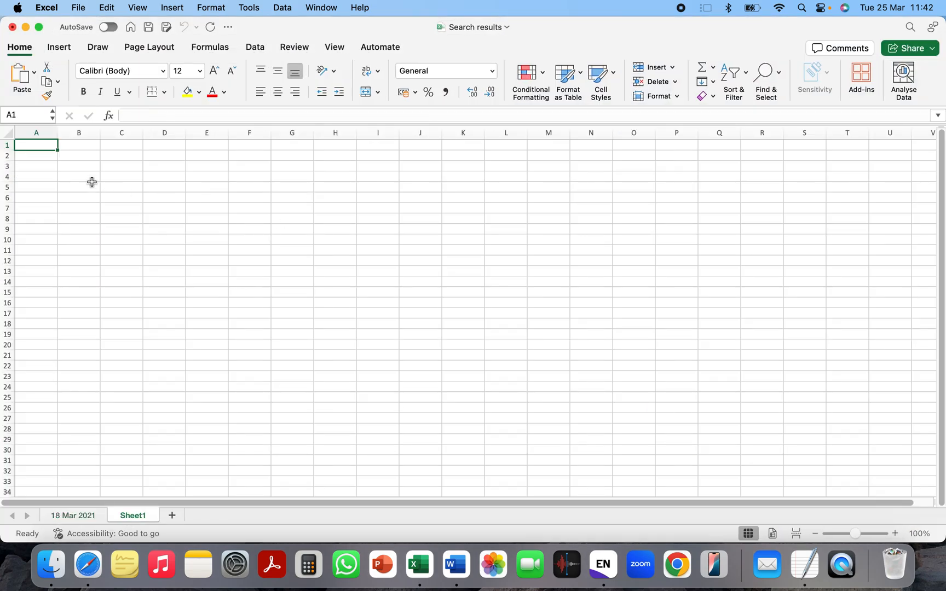
Enter the heading "Title/abstract screening" in cell A1 of the new worksheet
{"action": "type", "text": "Title"}
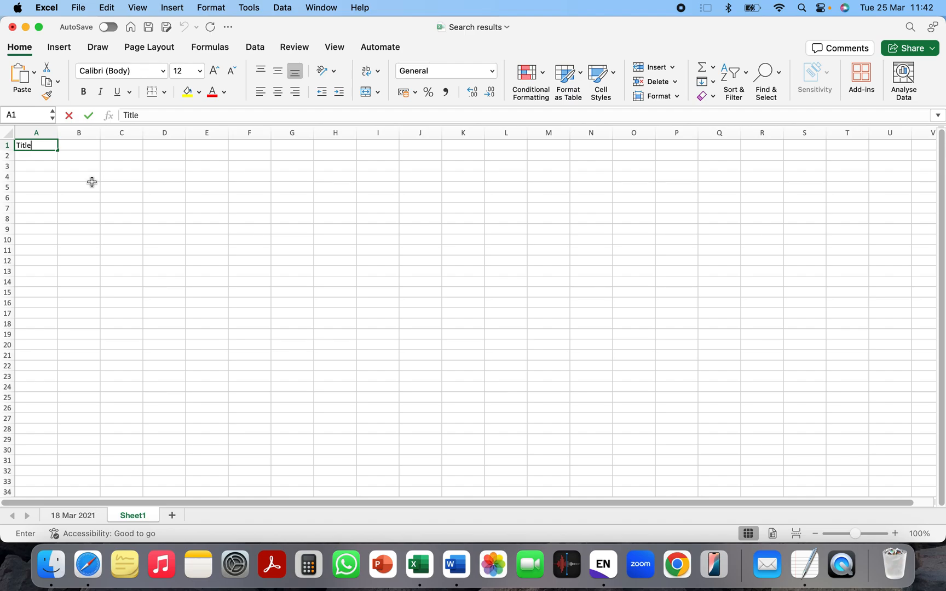
{"action": "type", "text": "/abstract"}
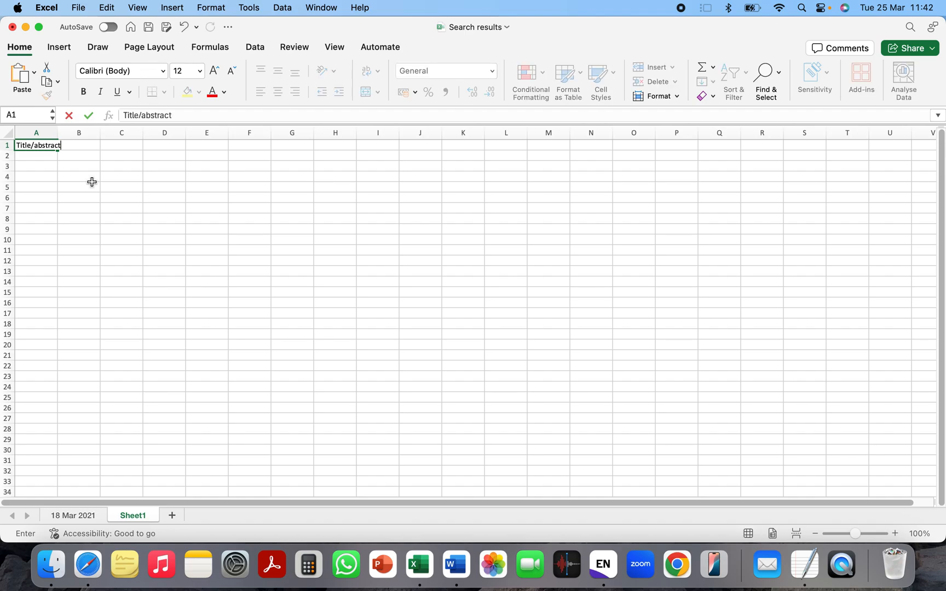
{"action": "type", "text": " screening"}
{"action": "left_click", "coordinate": [69, 200]}
Number the screening columns by entering 1, 2 and 3 in cells A3 to C3, and select A4
{"action": "left_click", "coordinate": [43, 166]}
{"action": "type", "text": "1"}
{"action": "left_click", "coordinate": [70, 165]}
{"action": "type", "text": "2"}
{"action": "left_click", "coordinate": [116, 168]}
{"action": "type", "text": "3"}
{"action": "left_click", "coordinate": [173, 177]}
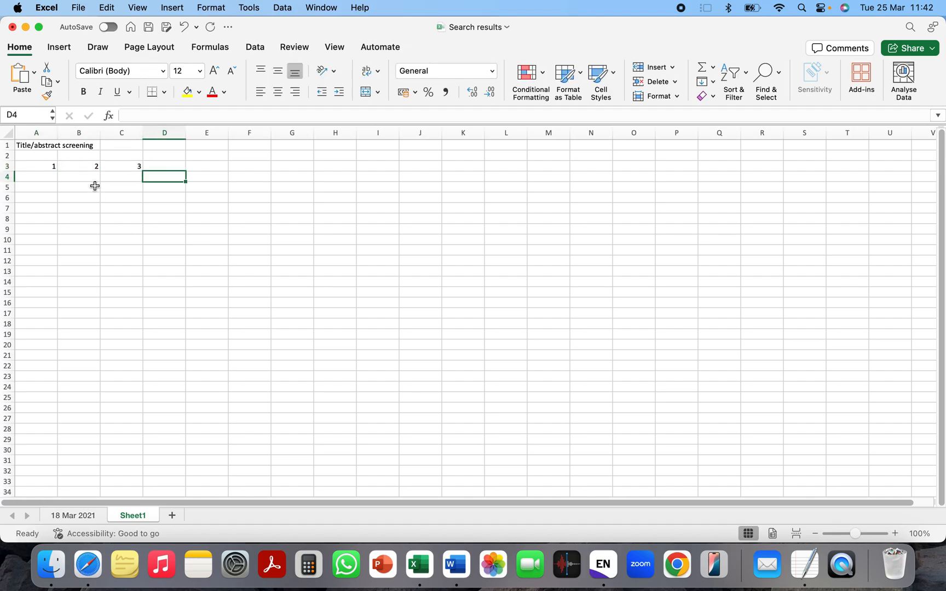
{"action": "left_click", "coordinate": [43, 176]}
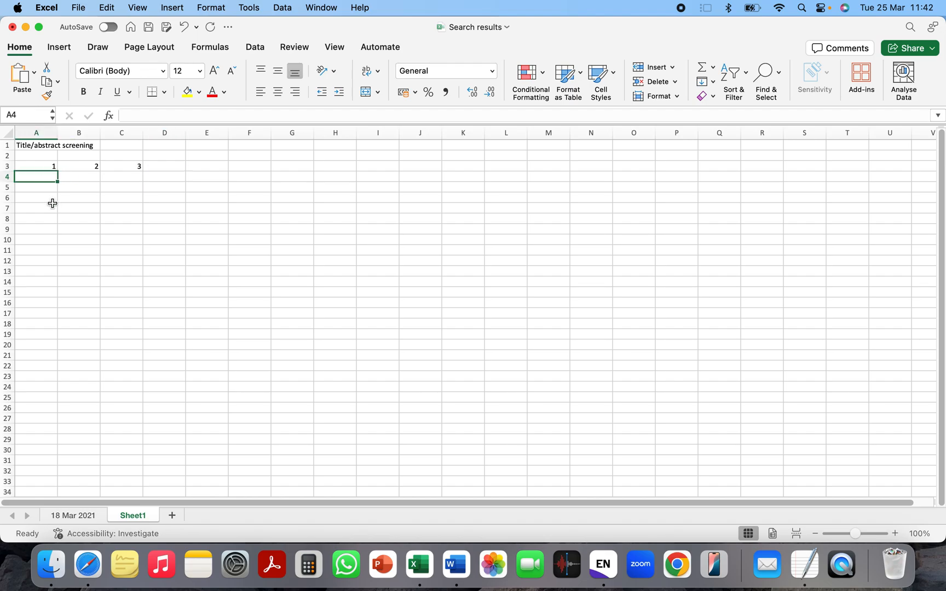
Enter 12, 13 and 68 in cells A4 to A6 under screening column 1
{"action": "type", "text": "12"}
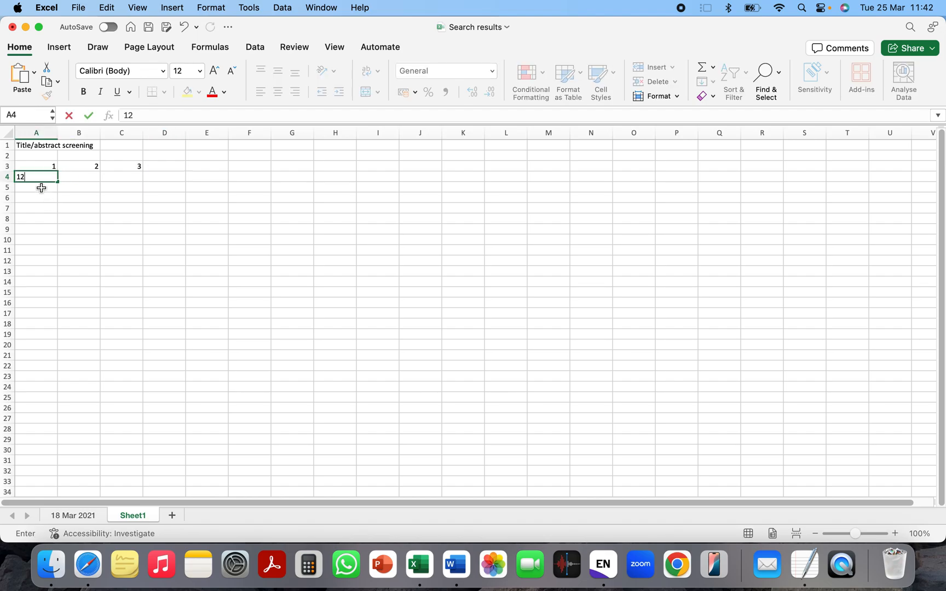
{"action": "left_click", "coordinate": [41, 188]}
{"action": "type", "text": "13"}
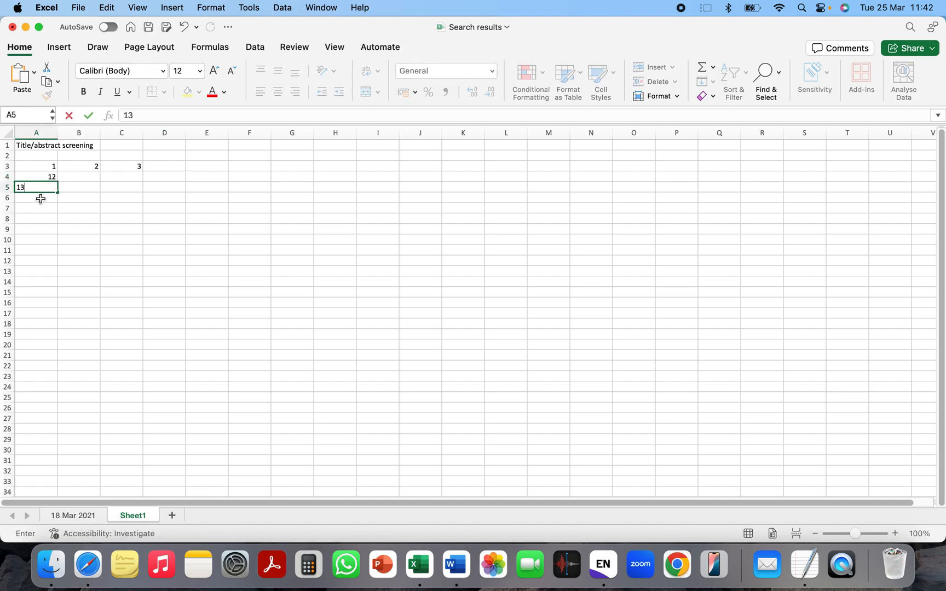
{"action": "left_click", "coordinate": [41, 199]}
{"action": "type", "text": "68"}
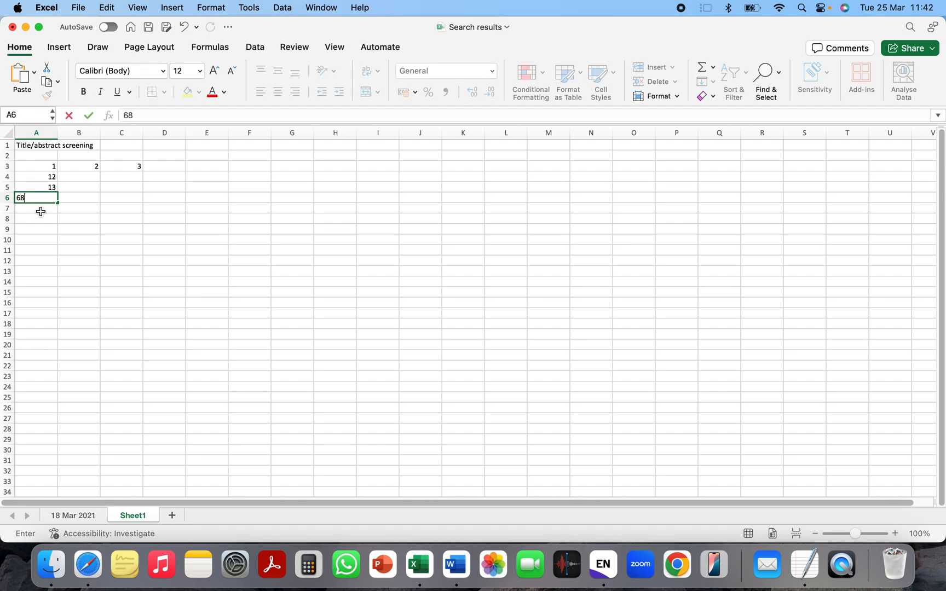
{"action": "left_click", "coordinate": [41, 211]}
Enter 12, 13 and 45 in cells B4 to B6 under screening column 2
{"action": "left_click", "coordinate": [79, 176]}
{"action": "type", "text": "12"}
{"action": "left_click", "coordinate": [87, 188]}
{"action": "type", "text": "13"}
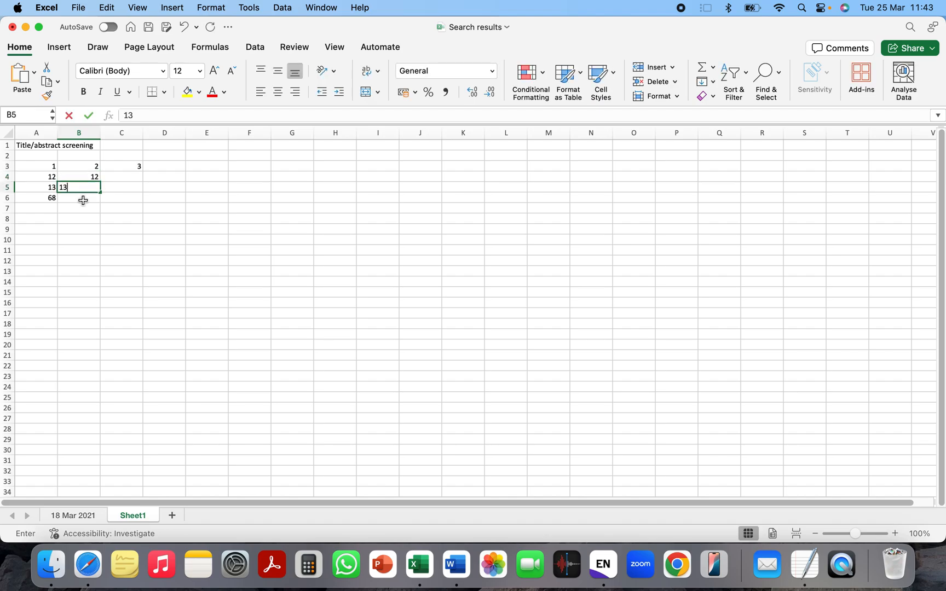
{"action": "left_click", "coordinate": [83, 198]}
{"action": "type", "text": "45"}
Enter 12, 14 and 68 in cells C4 to C6 under screening column 3
{"action": "left_click", "coordinate": [119, 178]}
{"action": "type", "text": "12"}
{"action": "left_click", "coordinate": [119, 187]}
{"action": "type", "text": "14"}
{"action": "left_click", "coordinate": [123, 199]}
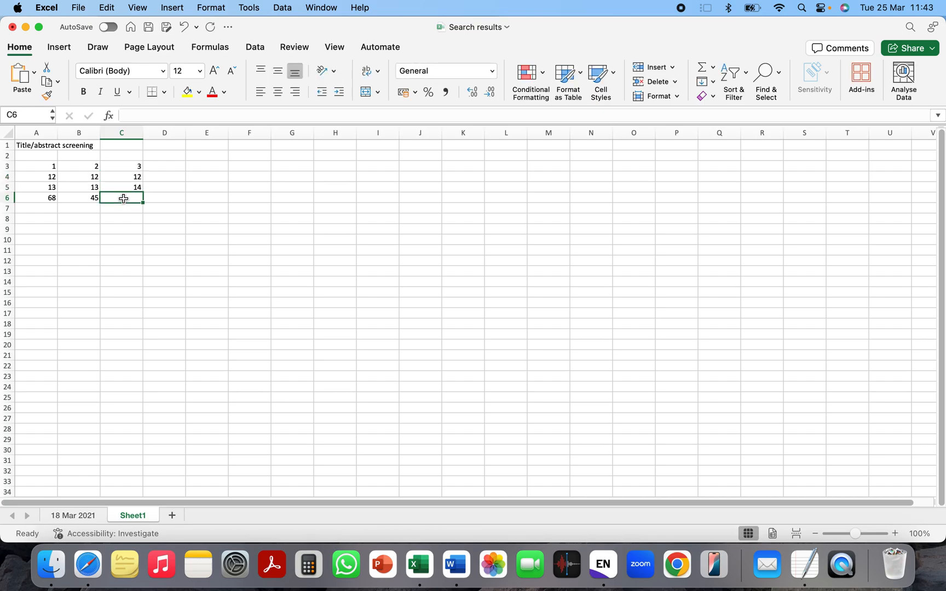
{"action": "type", "text": "68"}
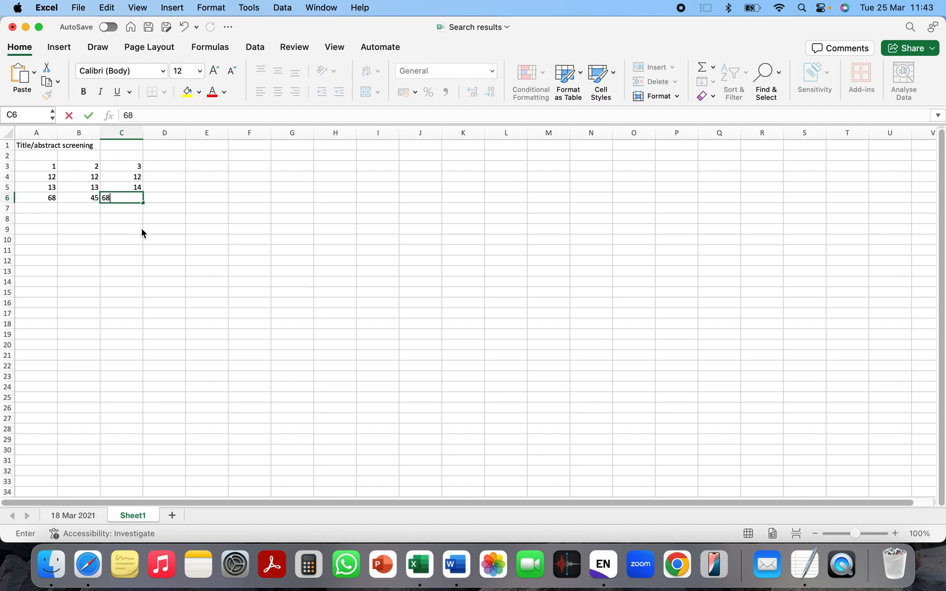
{"action": "left_click", "coordinate": [141, 230]}
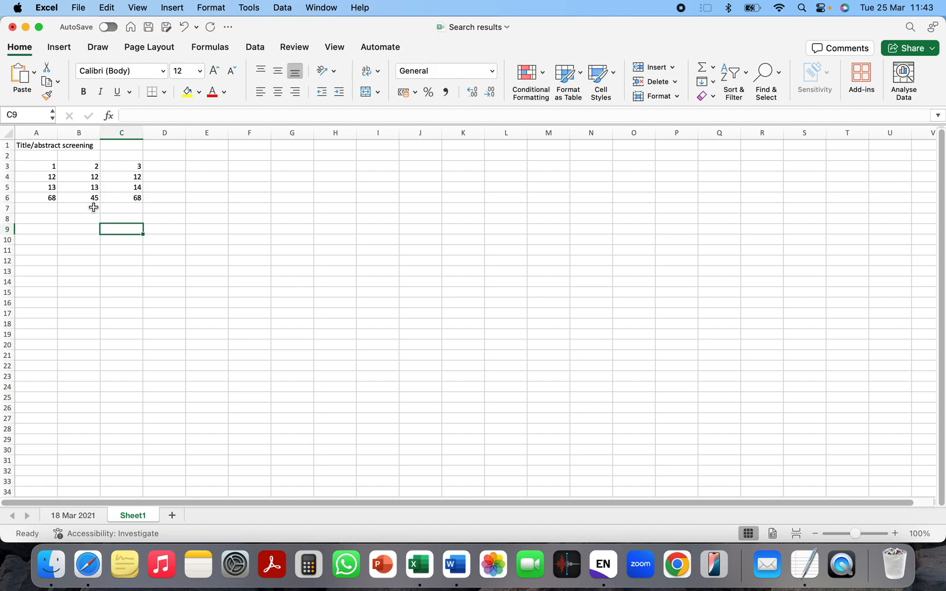
Add a bottom border beneath the column numbers in cells A3 to C3, and select A4 to C4
{"action": "left_click_drag", "start_coordinate": [44, 167], "coordinate": [141, 167]}
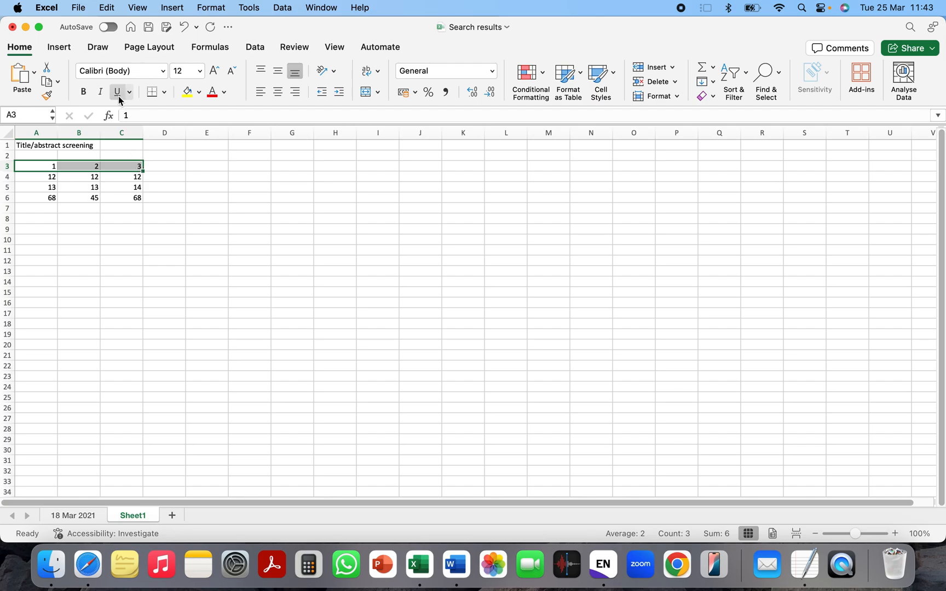
{"action": "left_click", "coordinate": [164, 94]}
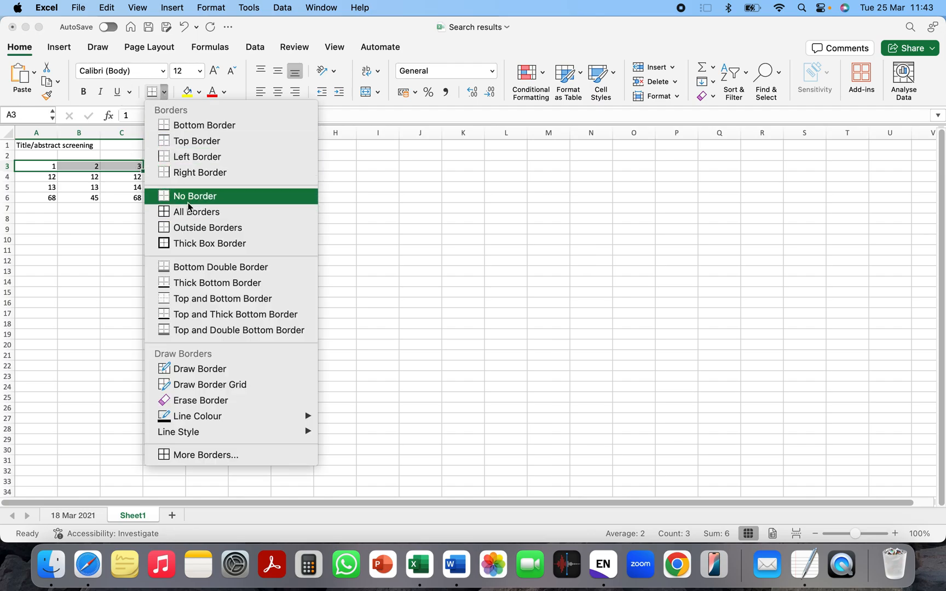
{"action": "left_click", "coordinate": [186, 126]}
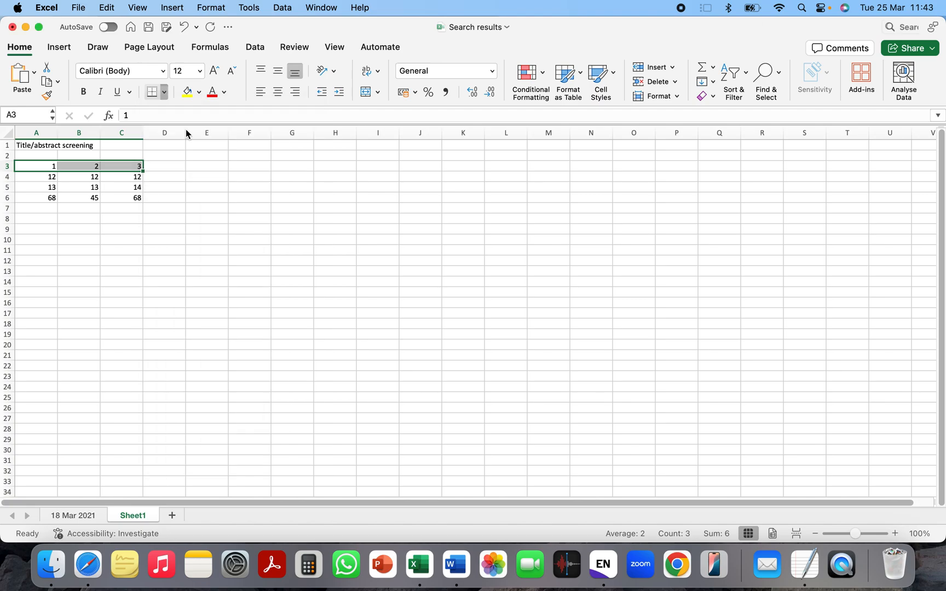
{"action": "left_click", "coordinate": [105, 239]}
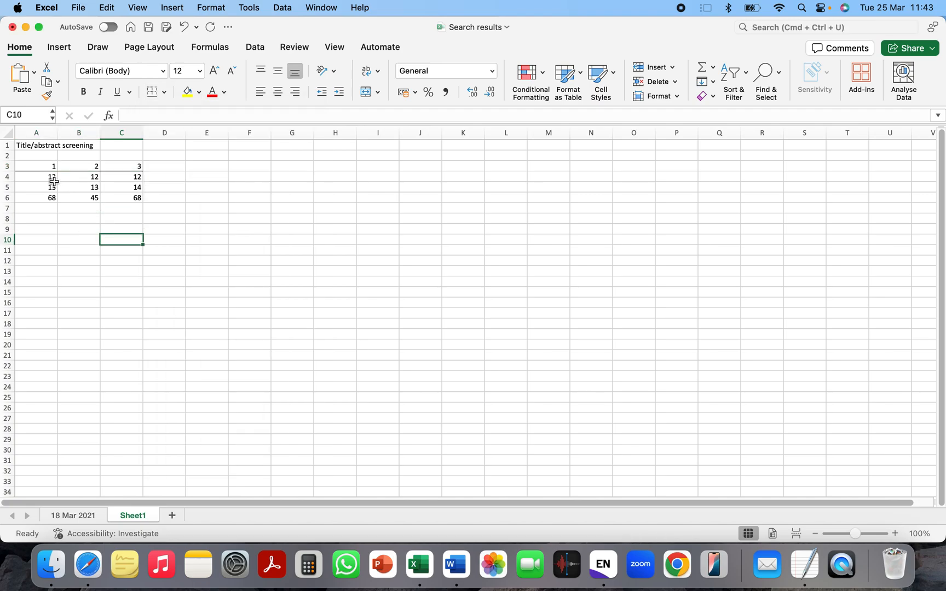
{"action": "left_click_drag", "start_coordinate": [54, 178], "coordinate": [116, 179]}
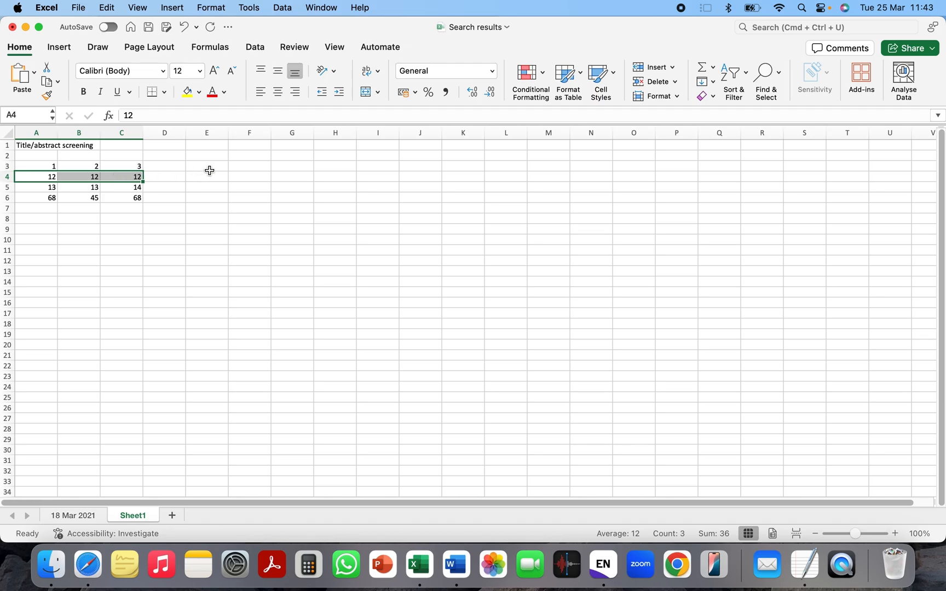
Enter the heading "Full-text" in cell E1
{"action": "left_click", "coordinate": [211, 148]}
{"action": "type", "text": "Full-te"}
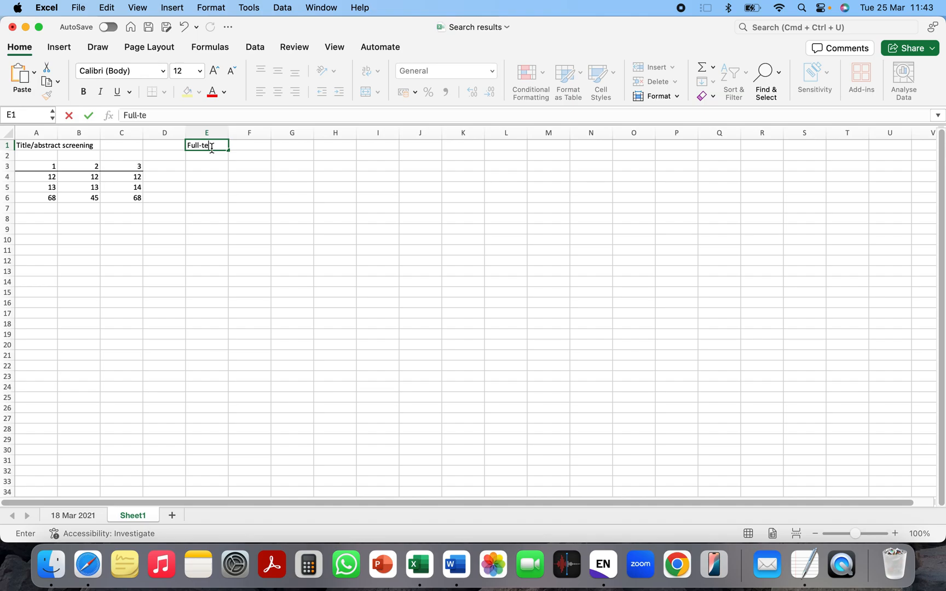
{"action": "type", "text": "xt"}
Number the full-text columns 1, 2 and 3 in cells E3 to G3 and add a bottom border beneath them
{"action": "left_click", "coordinate": [204, 166]}
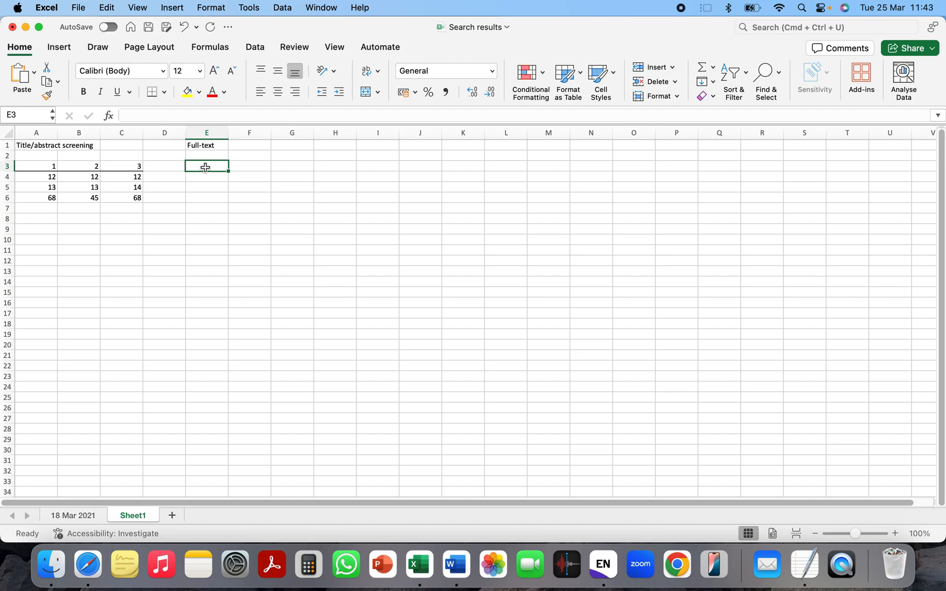
{"action": "type", "text": "1"}
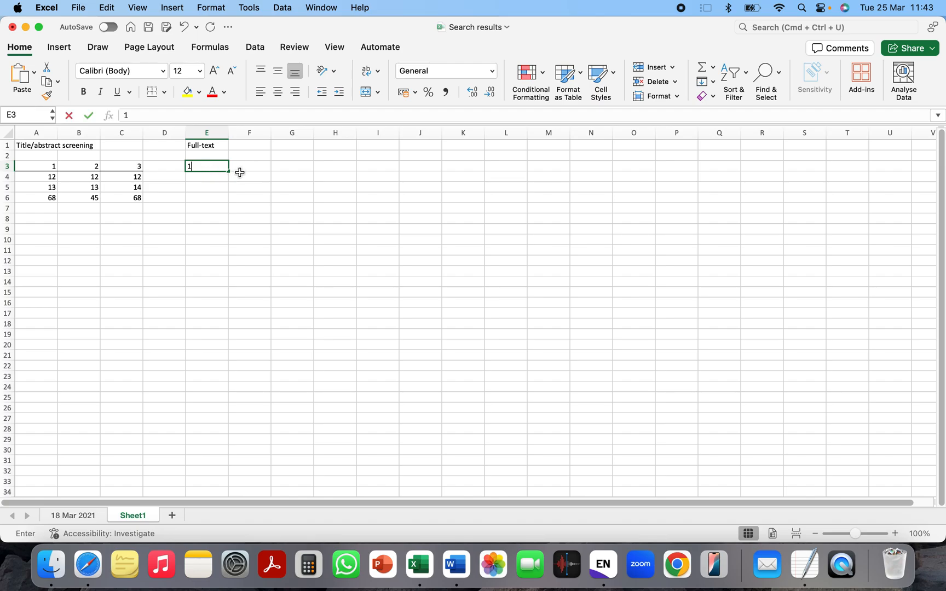
{"action": "left_click", "coordinate": [241, 170]}
{"action": "type", "text": "2"}
{"action": "left_click", "coordinate": [284, 166]}
{"action": "type", "text": "3"}
{"action": "key", "text": "Return"}
{"action": "left_click_drag", "start_coordinate": [219, 169], "coordinate": [291, 168]}
{"action": "left_click", "coordinate": [152, 91]}
{"action": "left_click", "coordinate": [217, 177]}
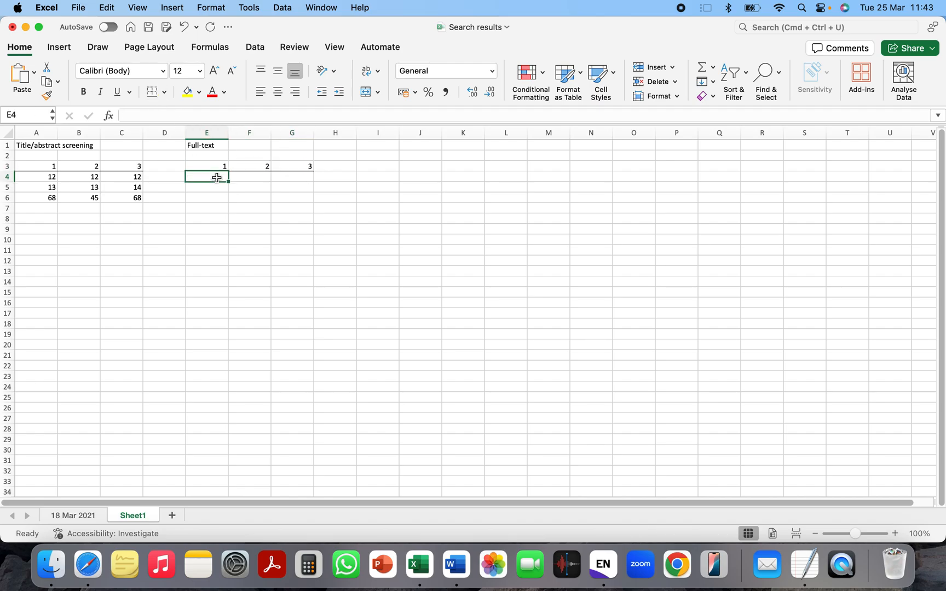
{"action": "type", "text": "12"}
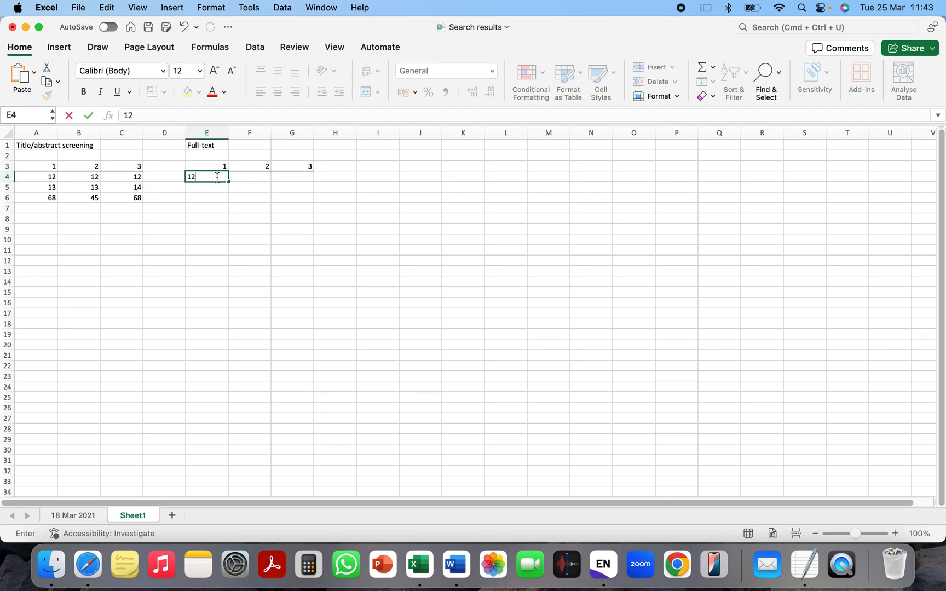
{"action": "key", "text": "BackSpace"}
{"action": "key", "text": "BackSpace"}
Apply a thick box border around cells D3 to D6
{"action": "left_click_drag", "start_coordinate": [163, 162], "coordinate": [165, 196]}
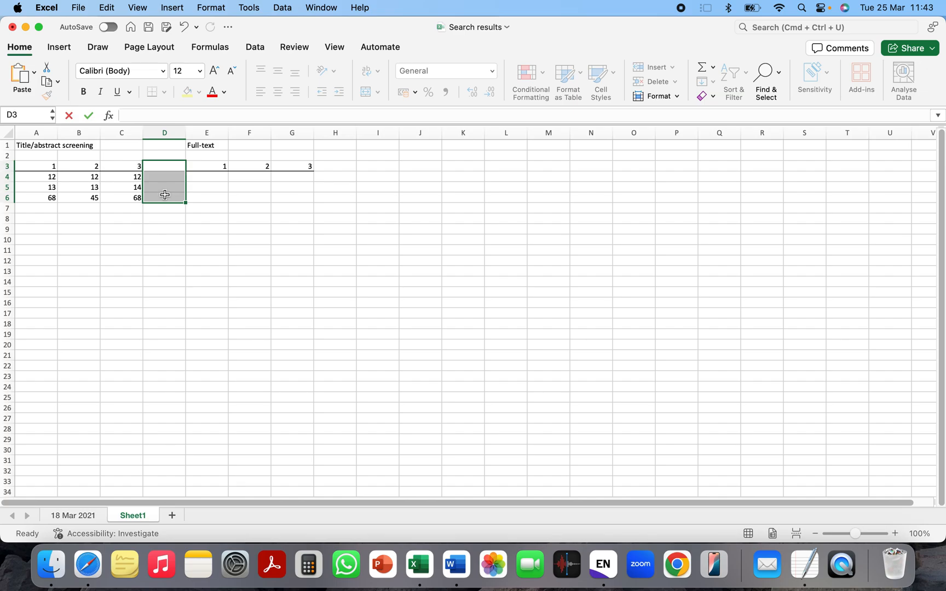
{"action": "left_click", "coordinate": [164, 91]}
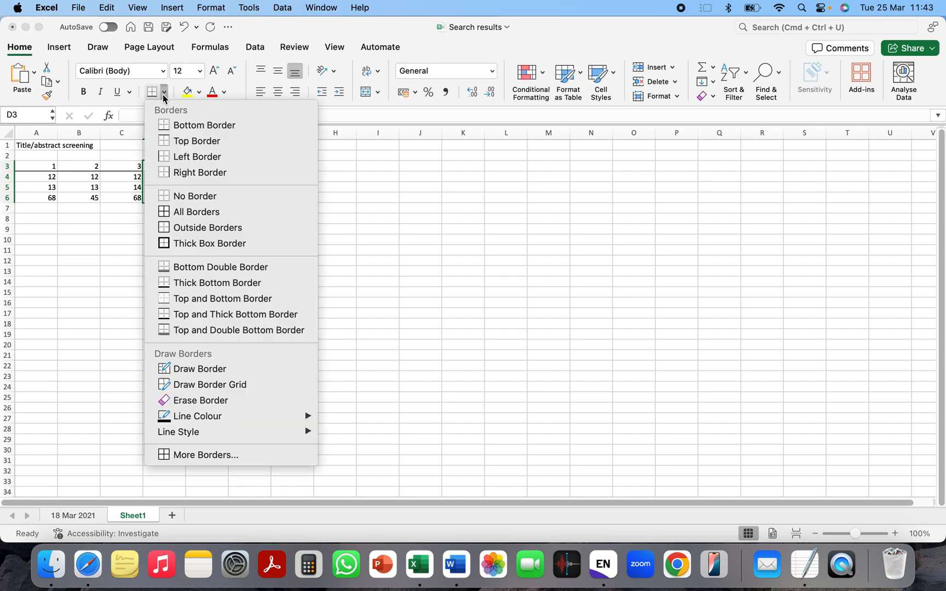
{"action": "left_click", "coordinate": [189, 244]}
Enter the heading "Selection to be screened" in cell D2 and widen column D to fit it
{"action": "left_click", "coordinate": [165, 154]}
{"action": "type", "text": "Selection to be screened"}
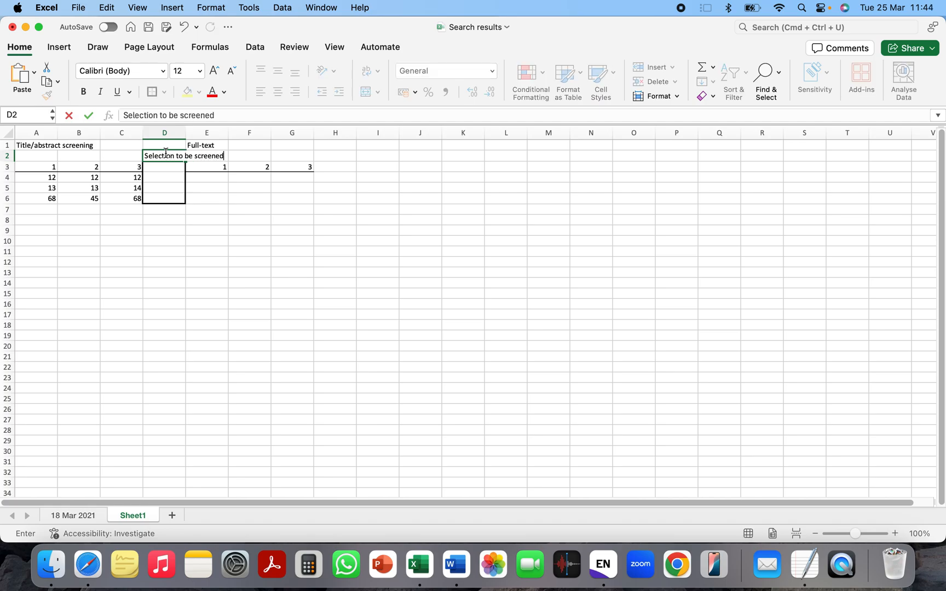
{"action": "left_click", "coordinate": [204, 198]}
{"action": "left_click_drag", "start_coordinate": [185, 134], "coordinate": [227, 135]}
{"action": "left_click", "coordinate": [74, 145]}
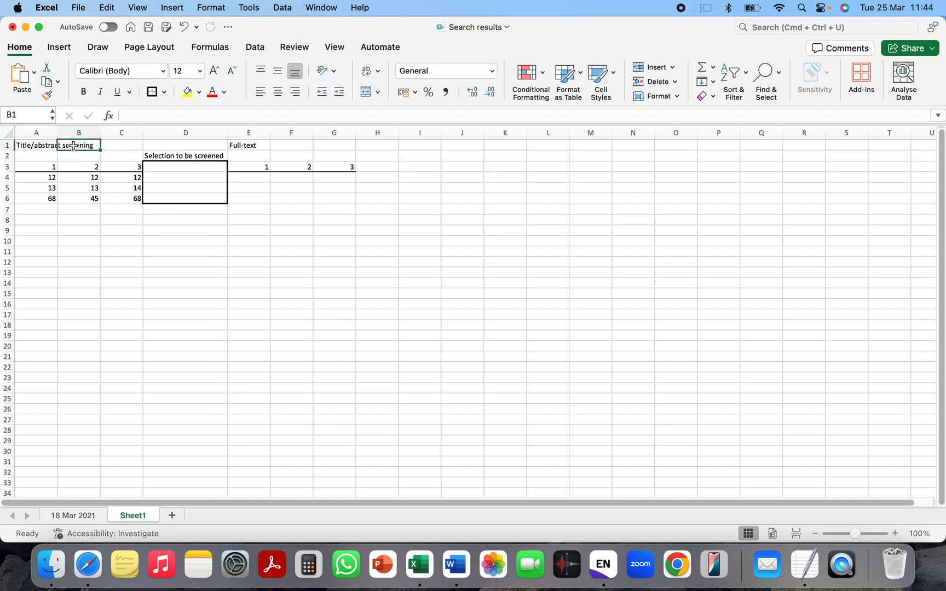
Enter the agreed record numbers 12 and 13 in cells D4 and D5
{"action": "left_click", "coordinate": [171, 178]}
{"action": "type", "text": "12"}
{"action": "left_click", "coordinate": [181, 189]}
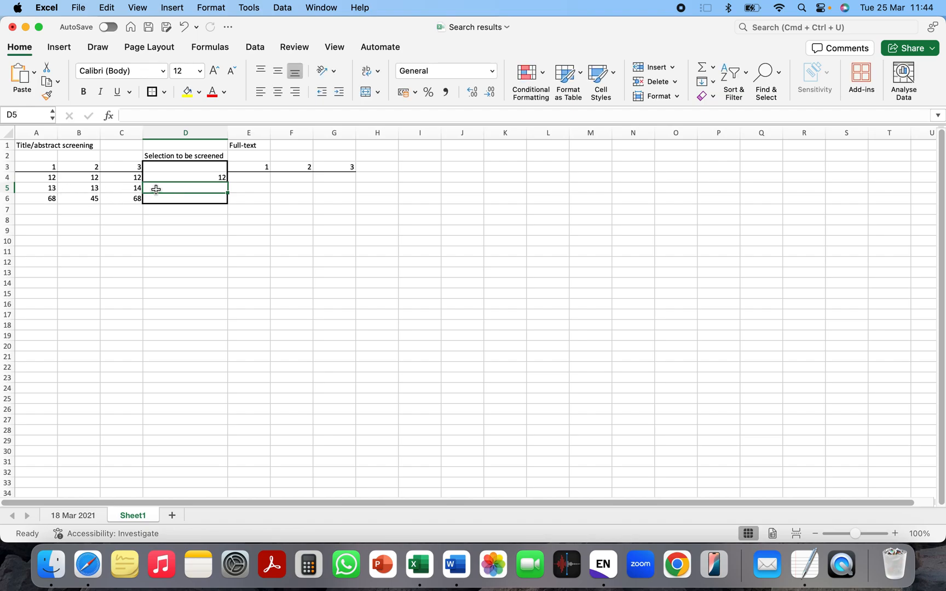
{"action": "type", "text": "13"}
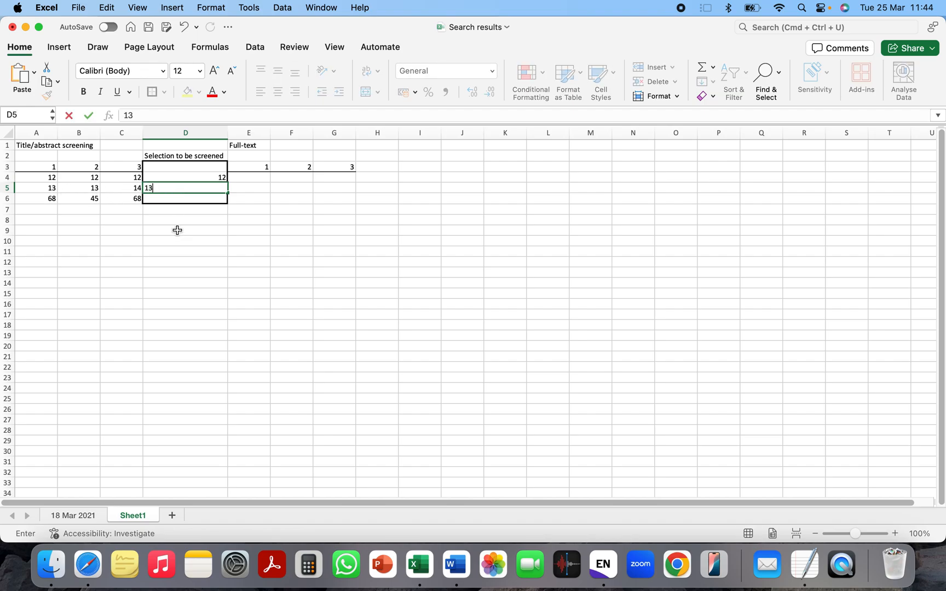
{"action": "left_click", "coordinate": [180, 230]}
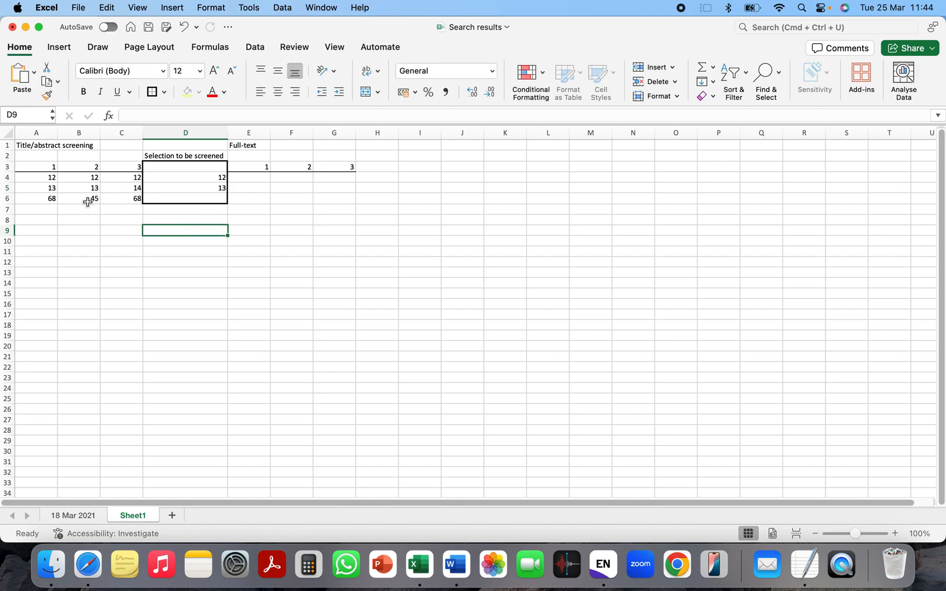
Add record numbers 14, 68 and 45 to the selection list in cells D6 to D8
{"action": "left_click", "coordinate": [132, 191]}
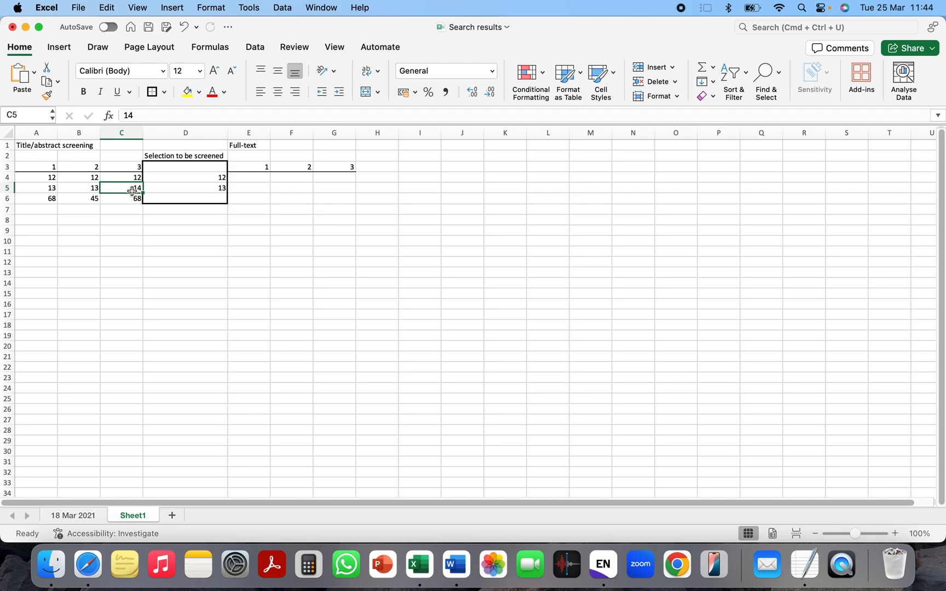
{"action": "left_click", "coordinate": [241, 147]}
{"action": "left_click", "coordinate": [218, 197]}
{"action": "type", "text": "14"}
{"action": "left_click", "coordinate": [219, 211]}
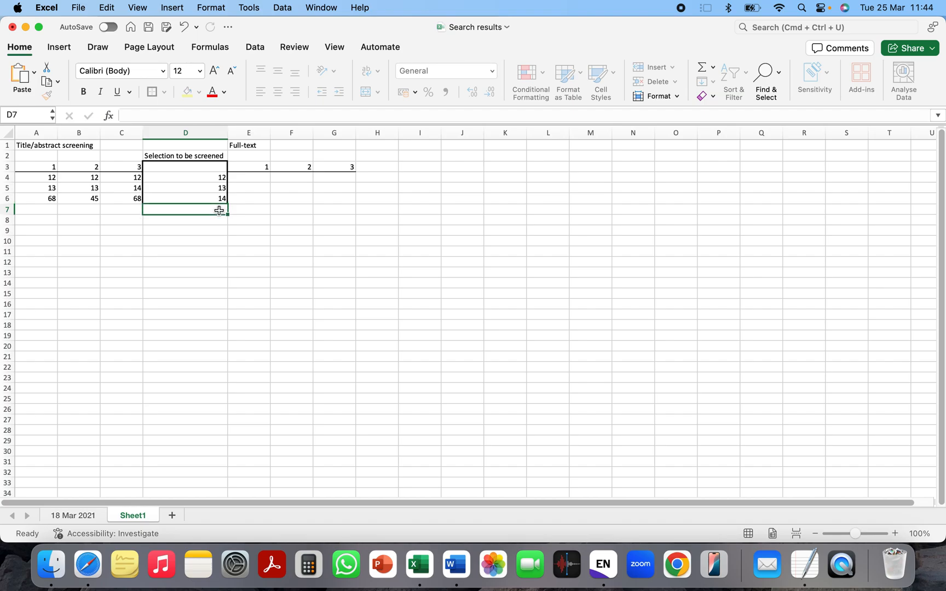
{"action": "type", "text": "68"}
{"action": "left_click", "coordinate": [216, 223]}
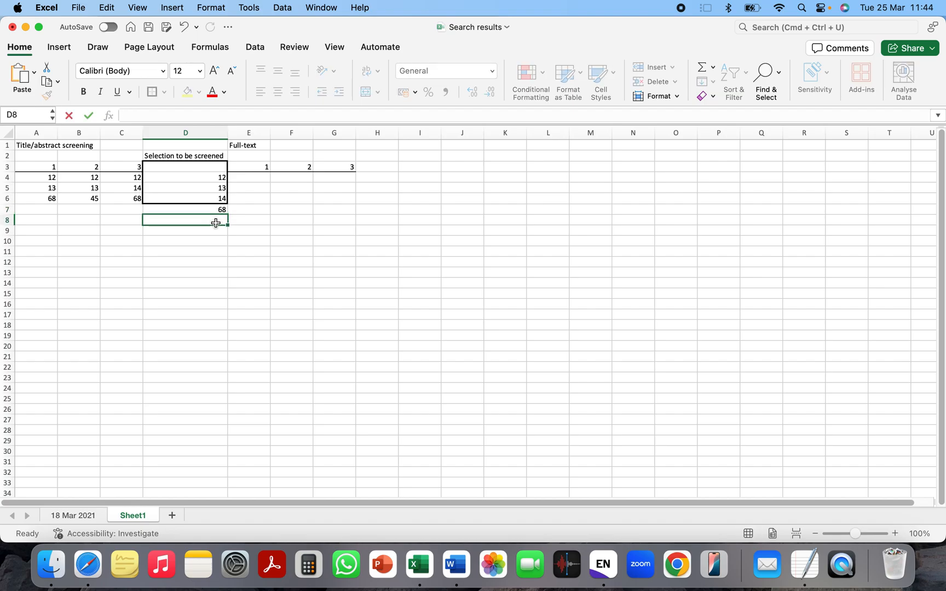
{"action": "type", "text": "45"}
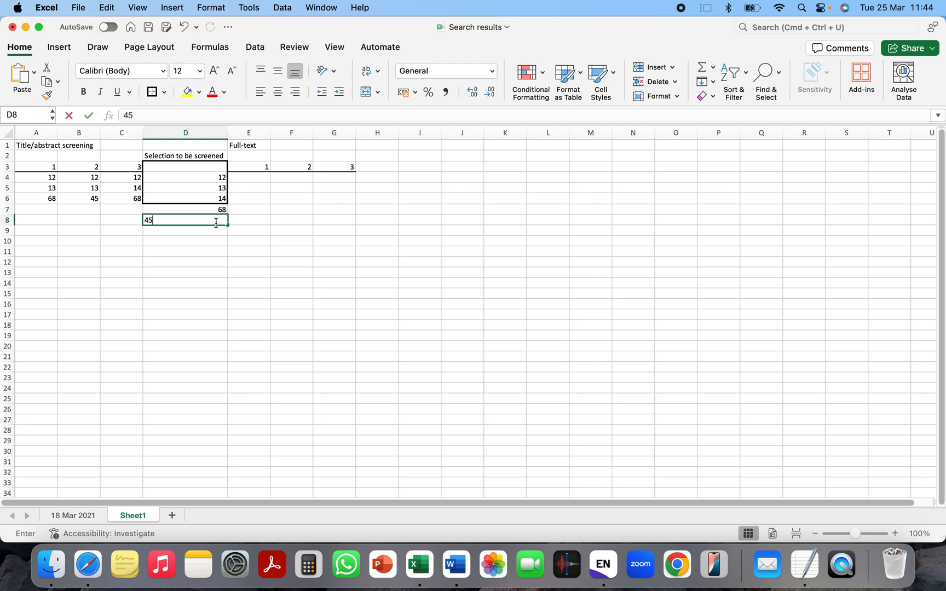
{"action": "left_click", "coordinate": [216, 242]}
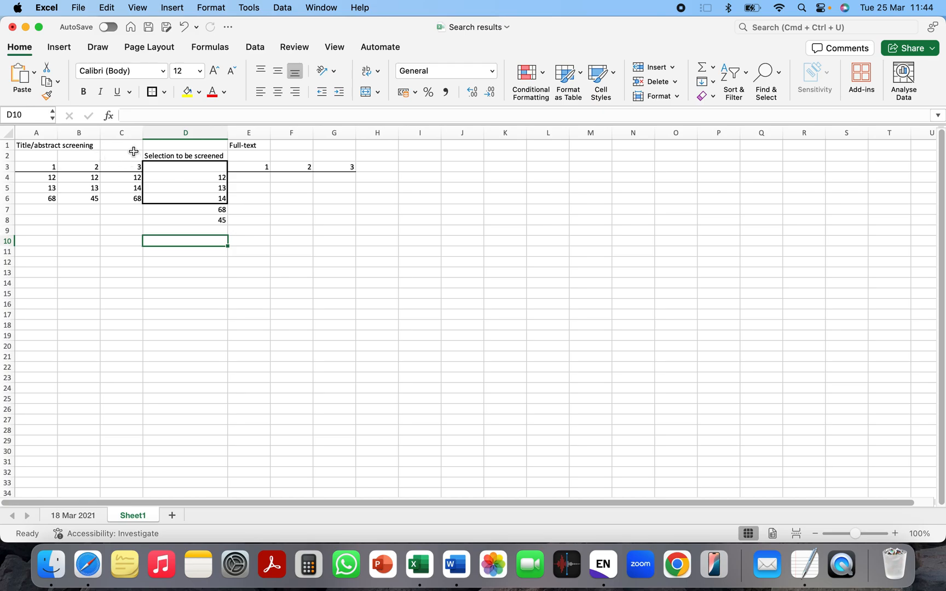
{"action": "left_click_drag", "start_coordinate": [144, 143], "coordinate": [153, 223]}
{"action": "left_click", "coordinate": [128, 188]}
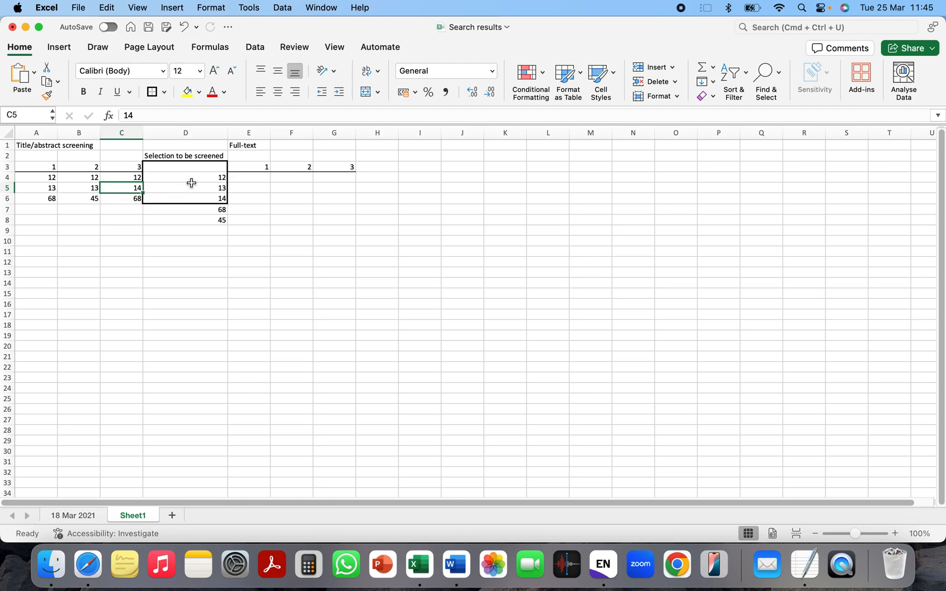
{"action": "left_click_drag", "start_coordinate": [200, 180], "coordinate": [203, 219]}
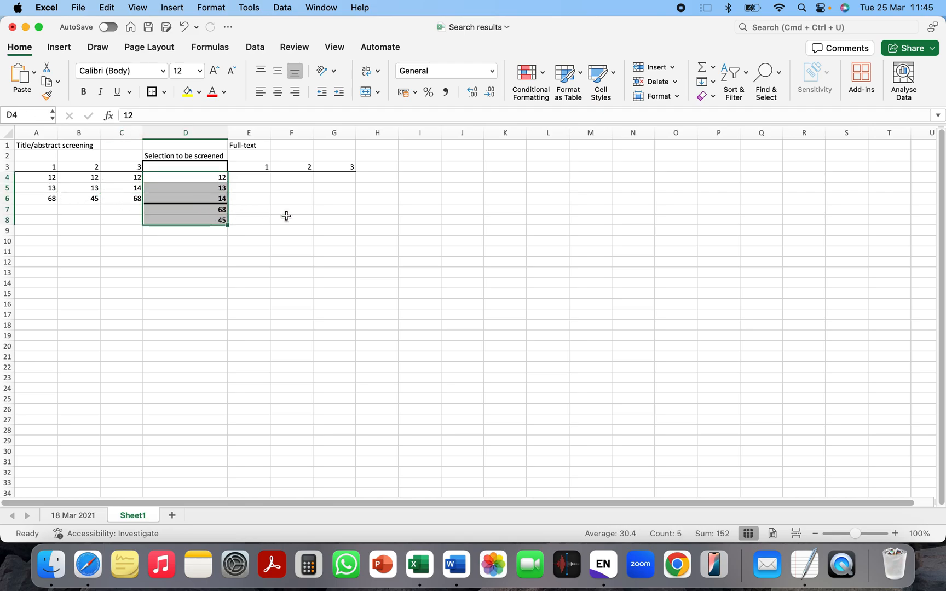
{"action": "left_click_drag", "start_coordinate": [364, 158], "coordinate": [368, 215]}
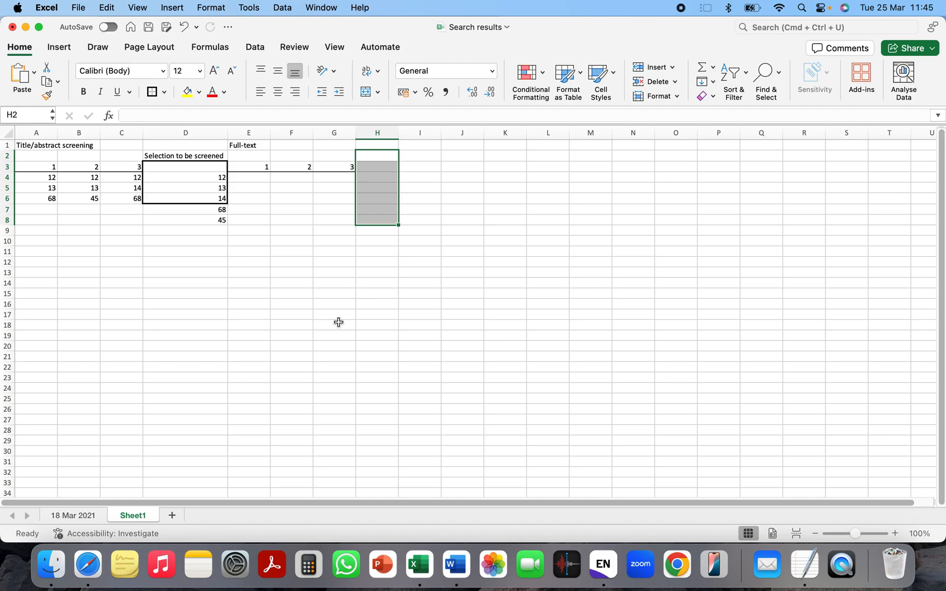
Switch to TextEdit on the desktop and cancel the PDF save still being processed
{"action": "key", "text": "ctrl+Right"}
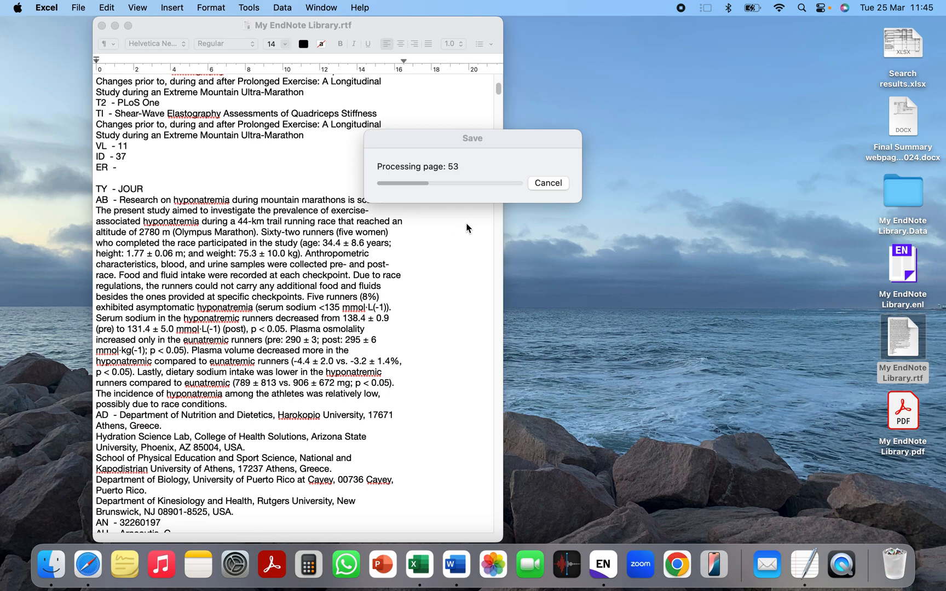
{"action": "left_click", "coordinate": [548, 184]}
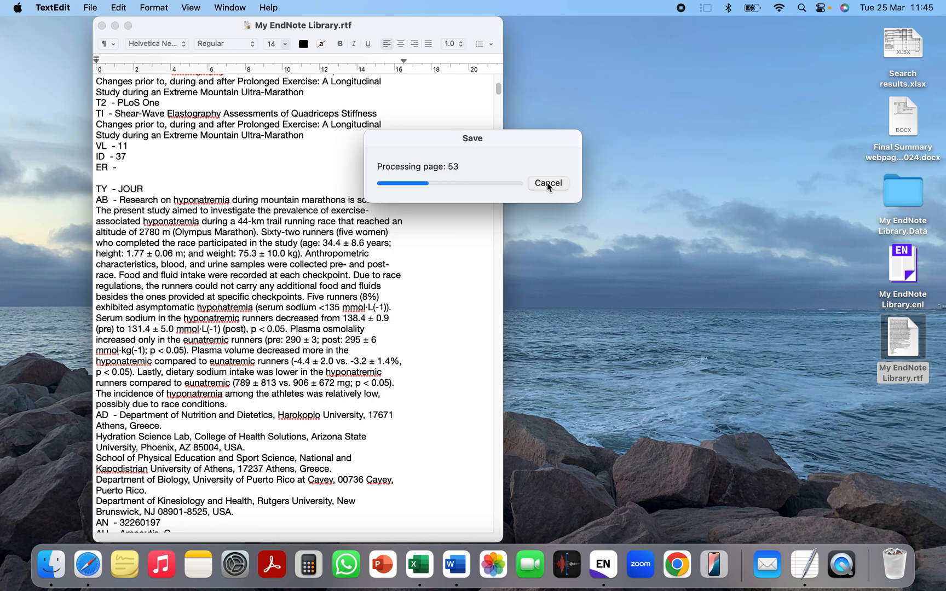
{"action": "left_click", "coordinate": [548, 183]}
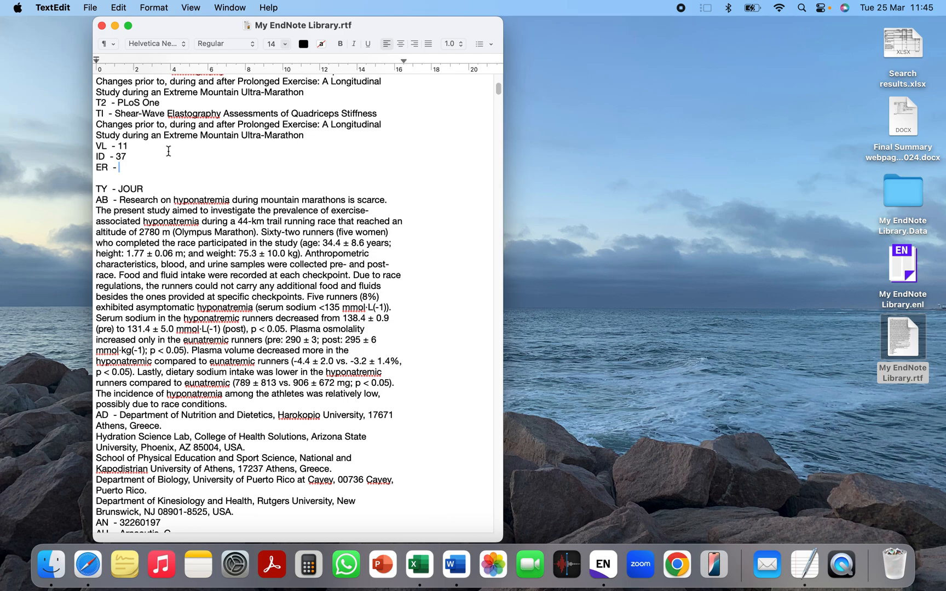
Examine the title and ID fields of the Shear-Wave Elastography record in My EndNote Library.rtf
{"action": "scroll", "coordinate": [169, 151], "scroll_direction": "up", "scroll_amount": 2}
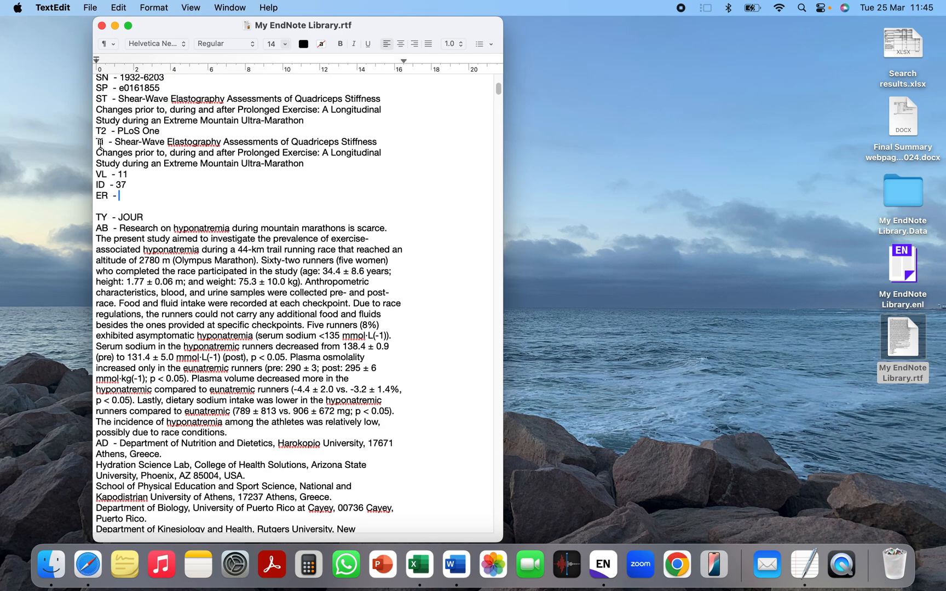
{"action": "left_click_drag", "start_coordinate": [115, 143], "coordinate": [300, 169]}
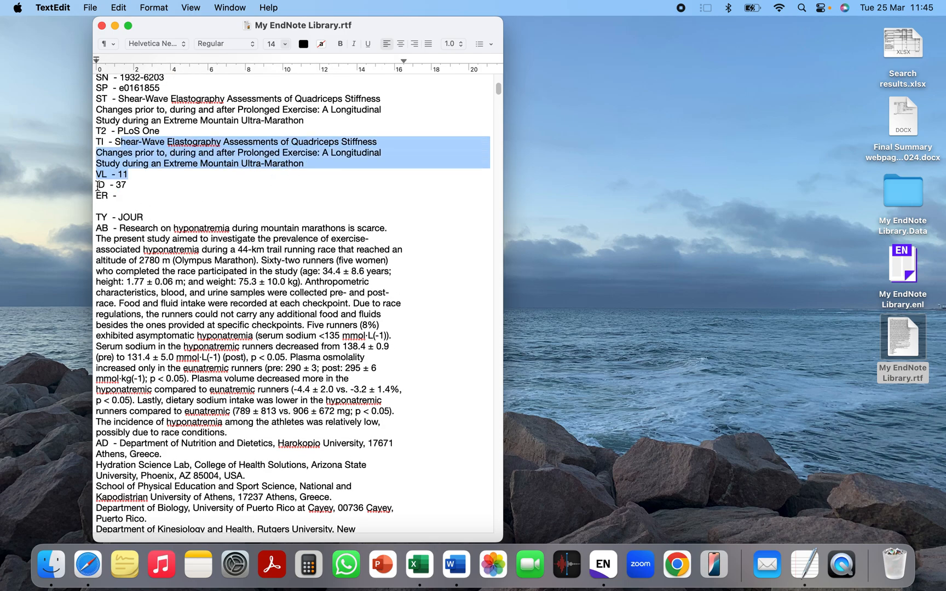
{"action": "left_click_drag", "start_coordinate": [98, 186], "coordinate": [129, 186]}
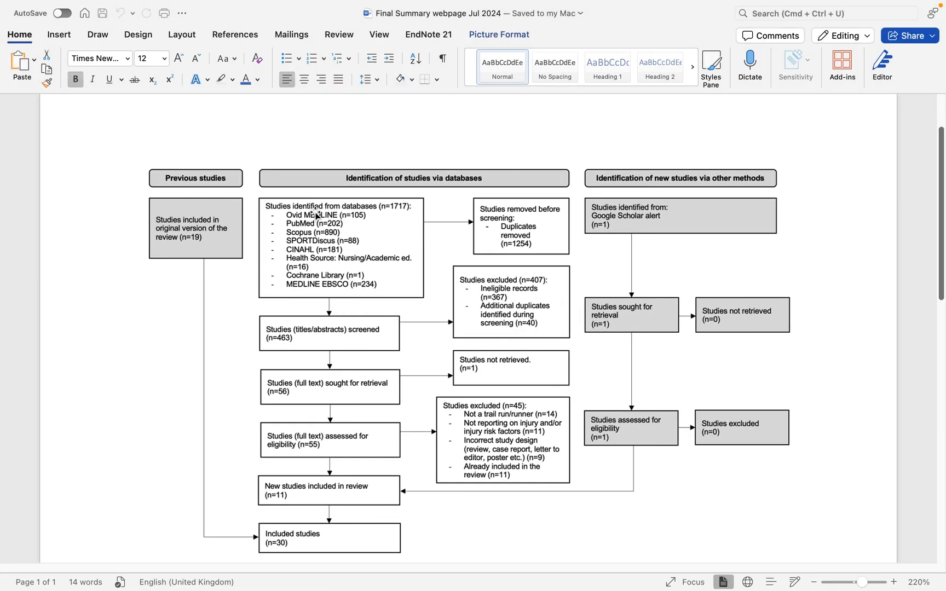
Select the study flow diagram in the Final Summary webpage Jul 2024 document in Word
{"action": "left_click", "coordinate": [312, 209]}
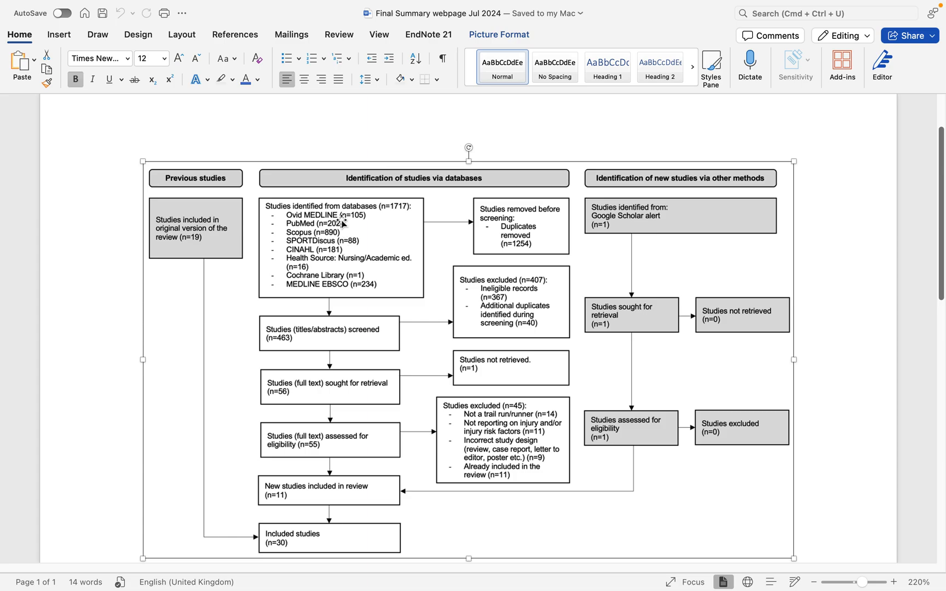